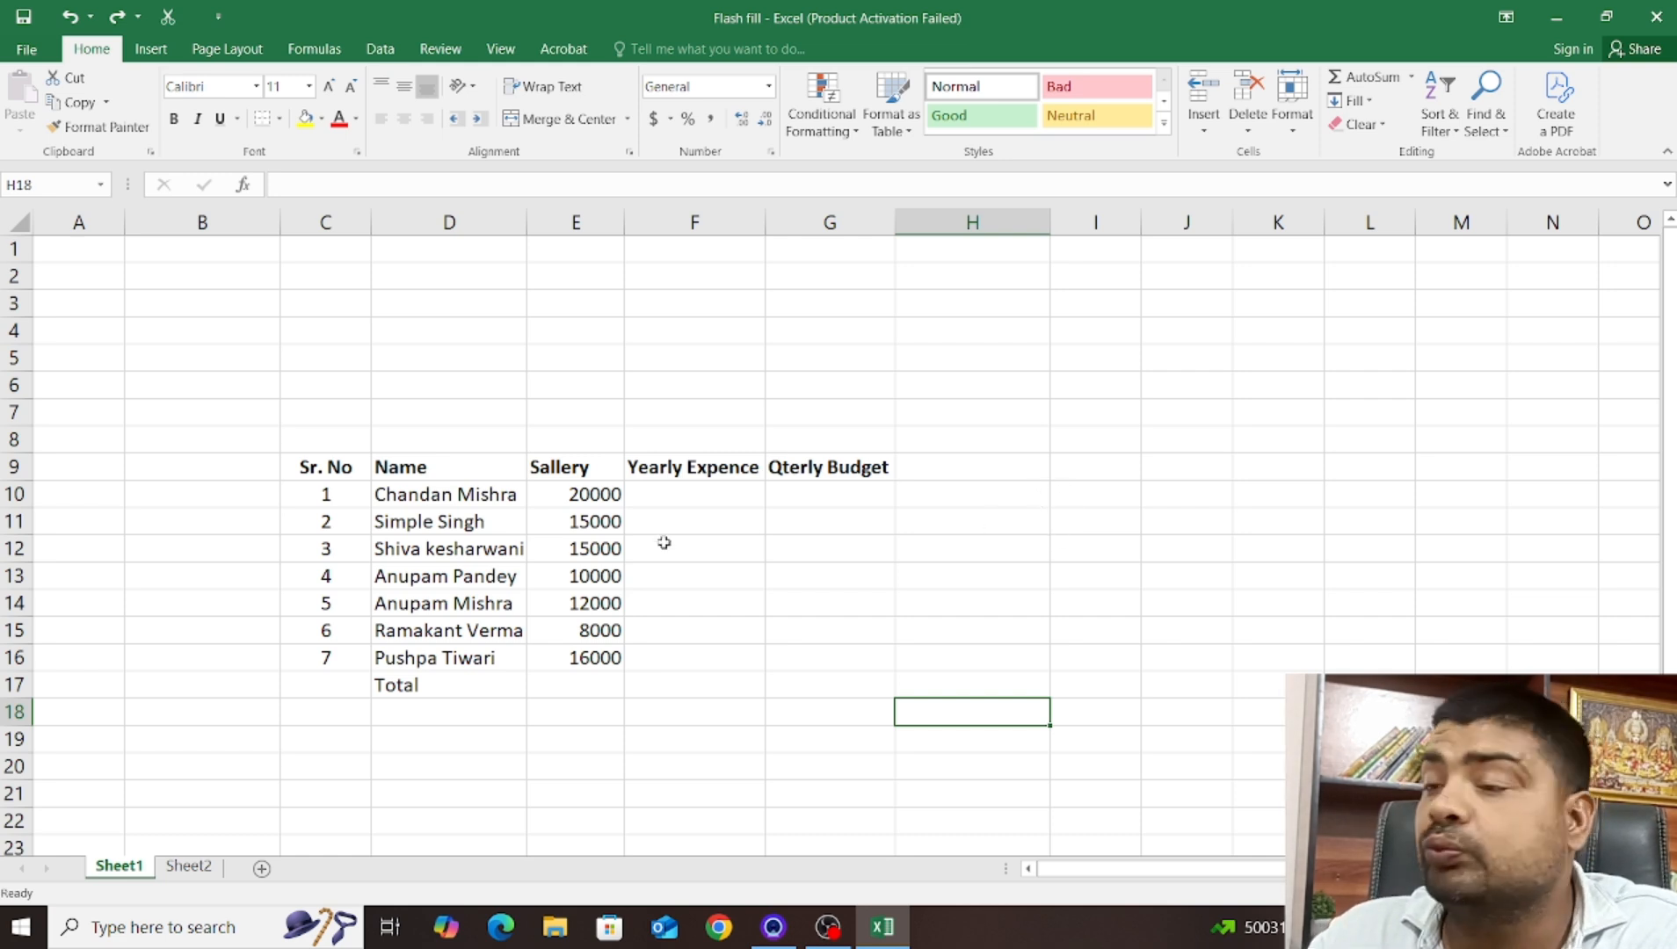
click(857, 613)
click(950, 460)
click(246, 415)
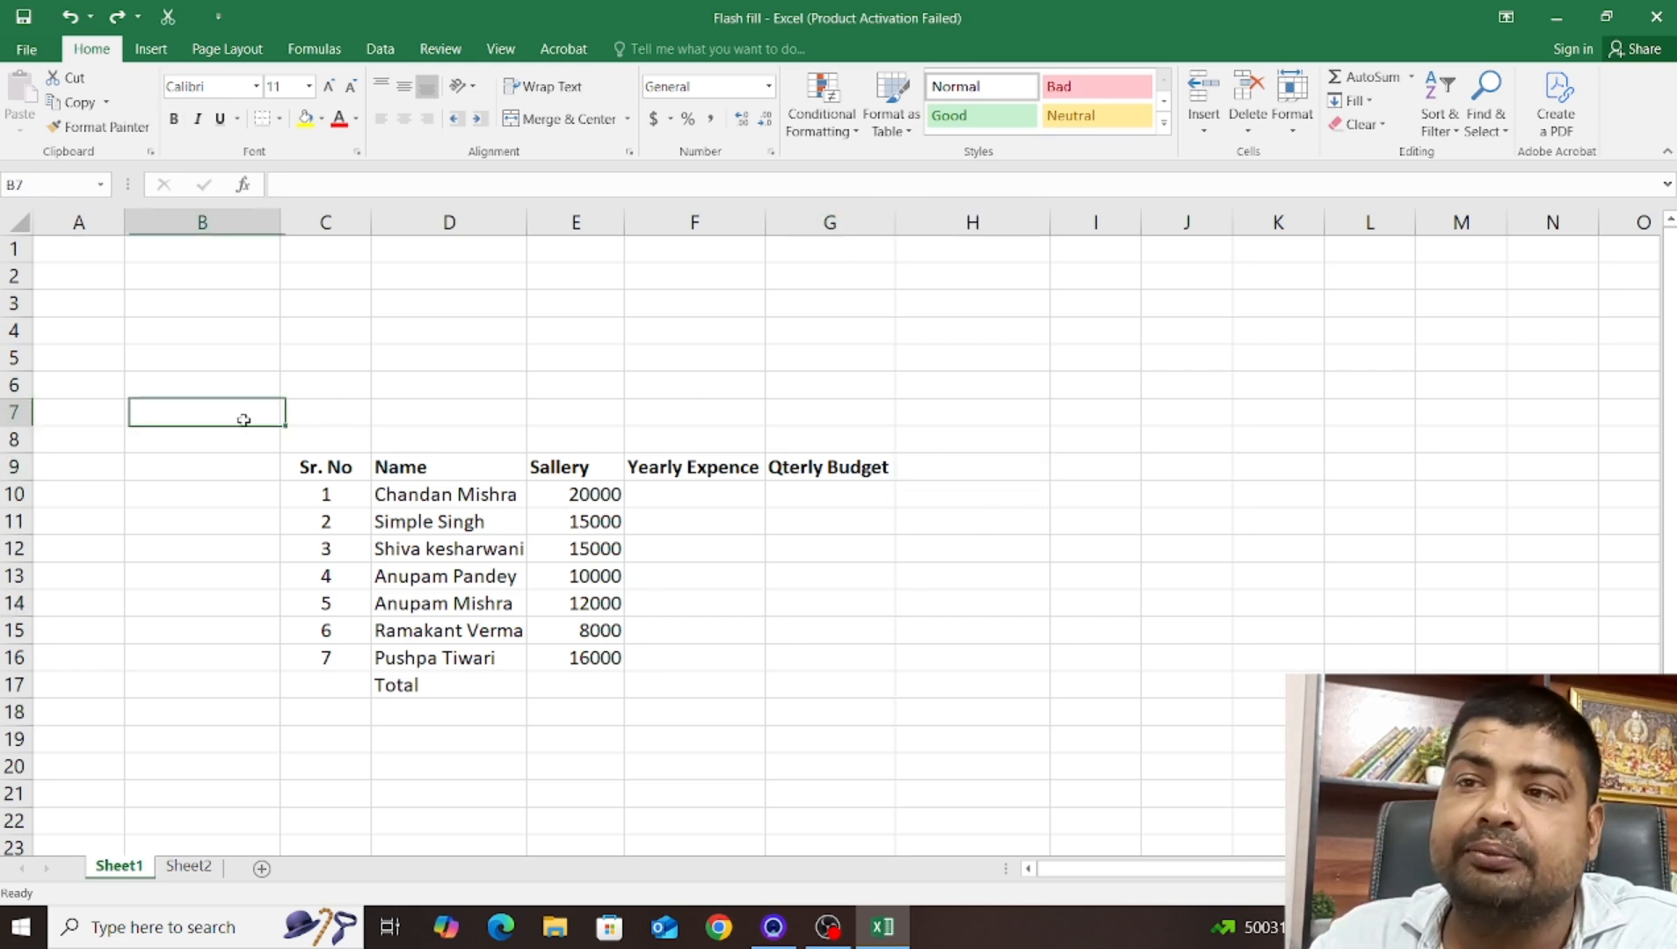
click(180, 524)
click(286, 680)
click(465, 766)
click(756, 691)
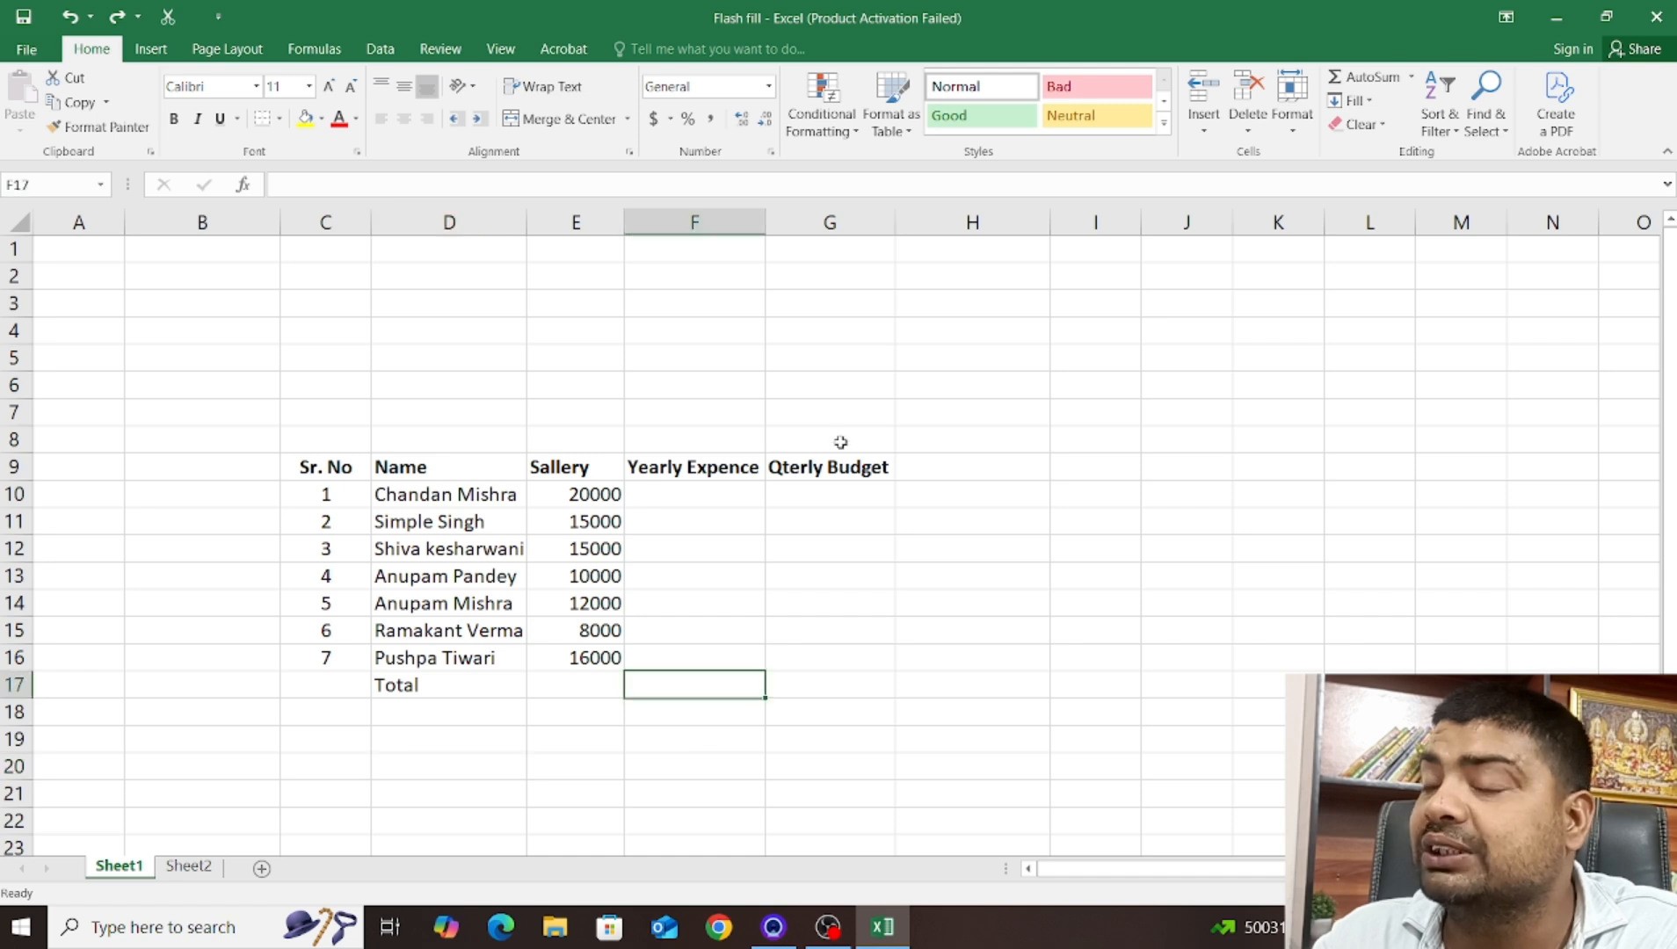
click(795, 385)
click(411, 415)
click(241, 424)
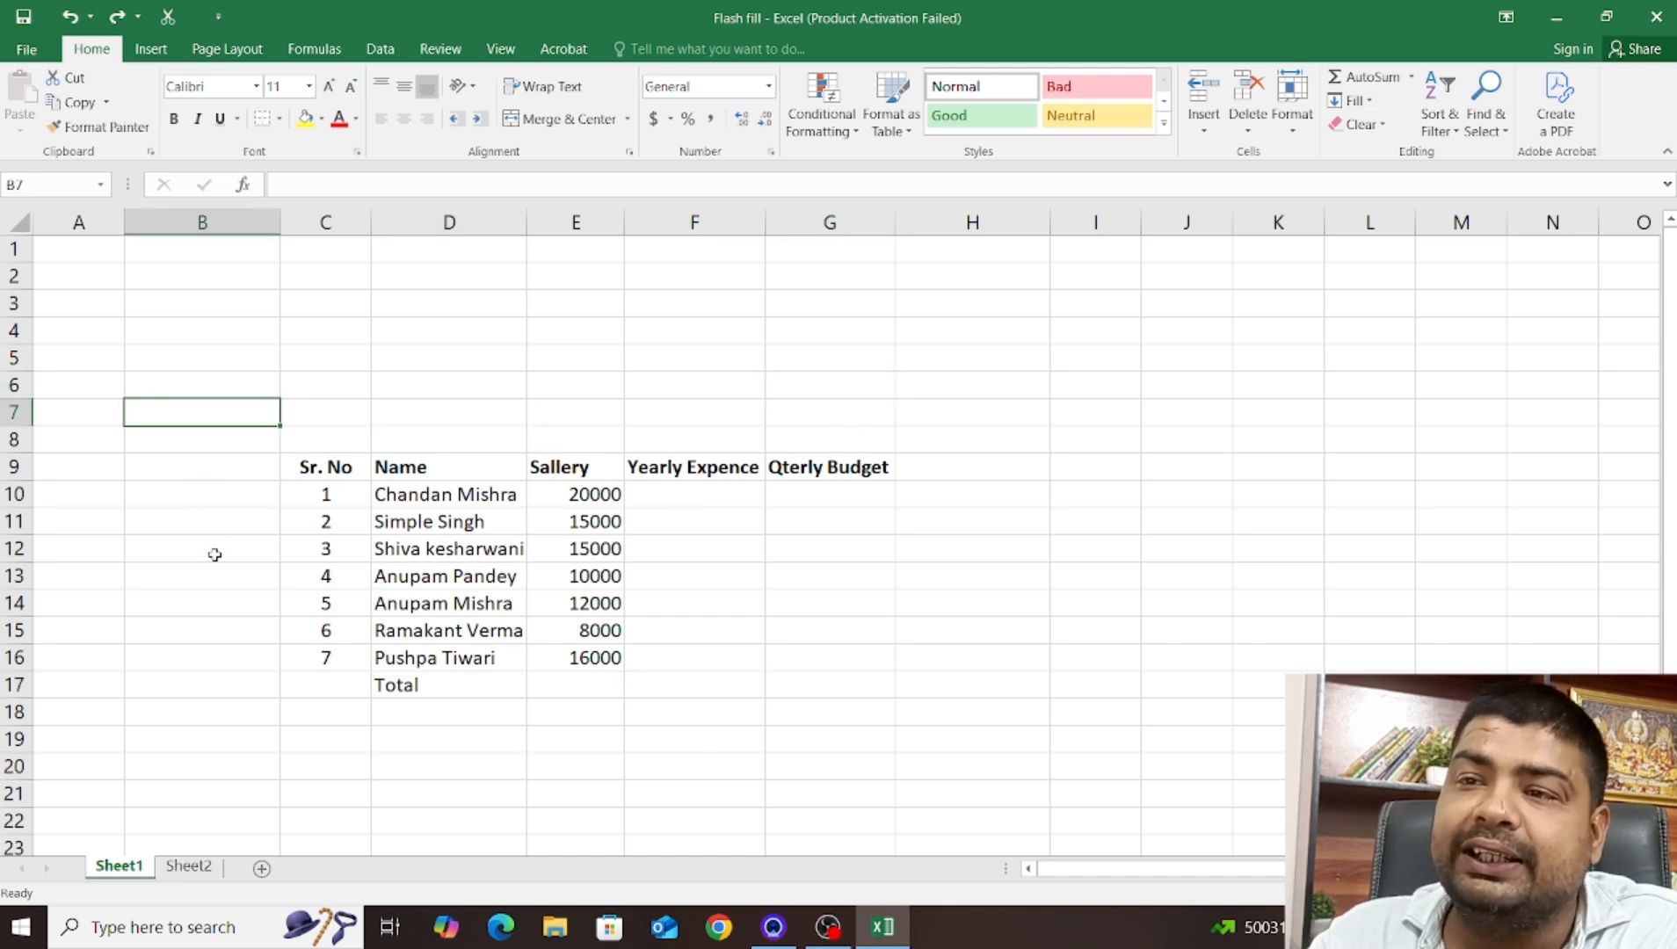
click(213, 552)
click(230, 743)
click(494, 747)
click(246, 426)
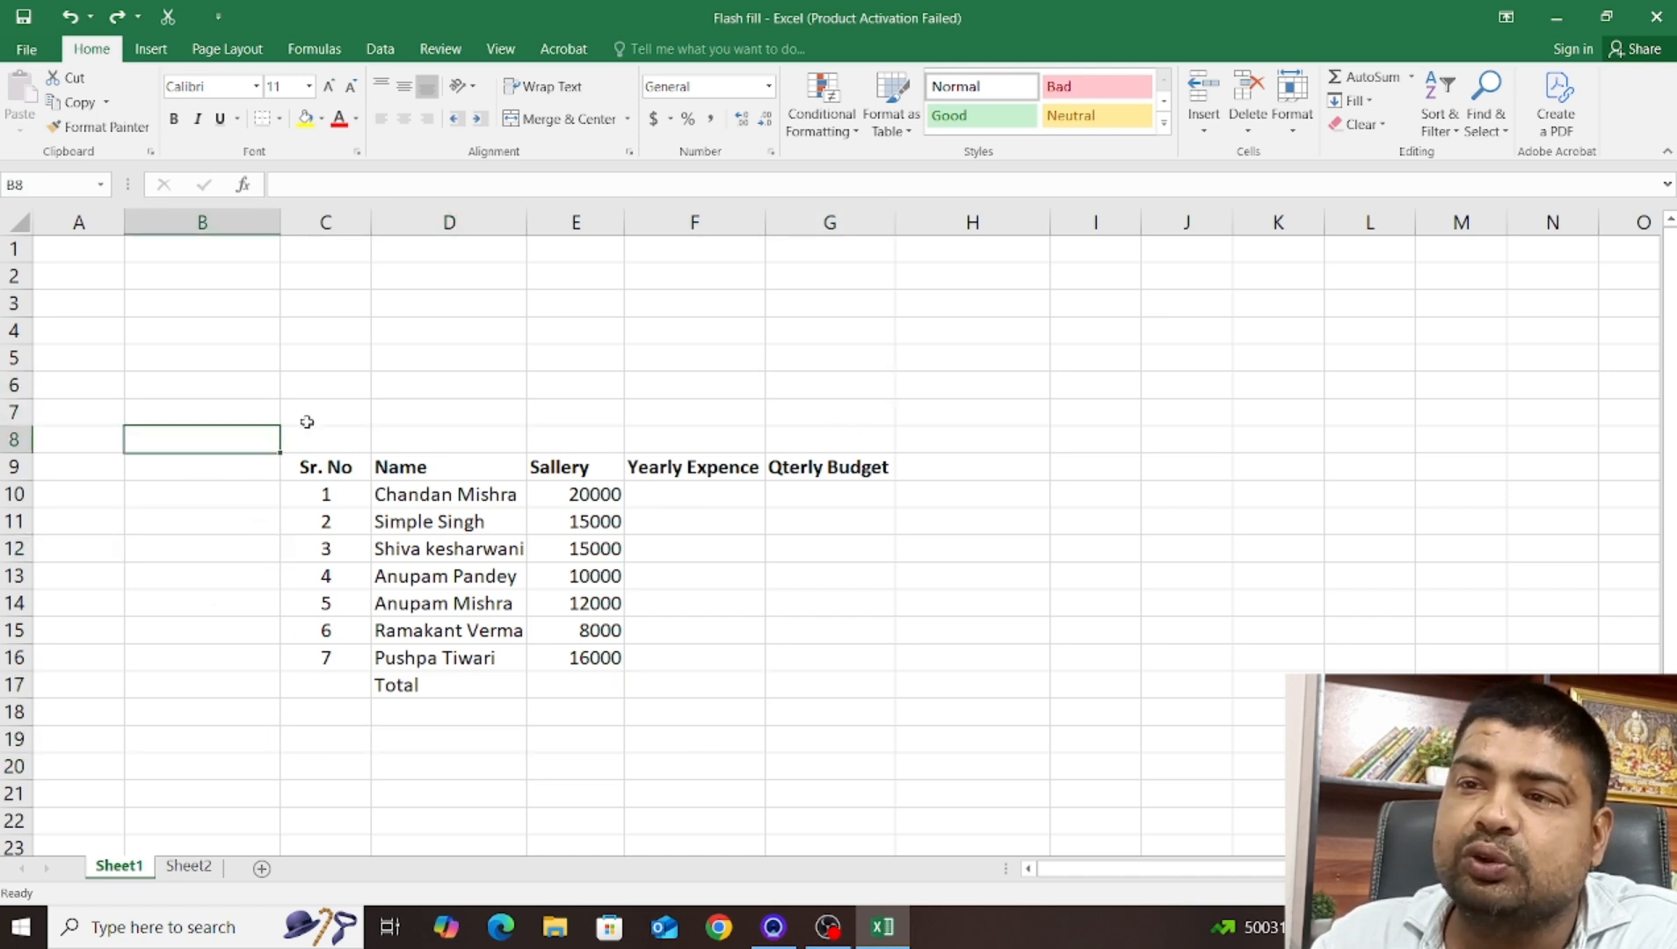
click(387, 420)
click(555, 411)
click(694, 404)
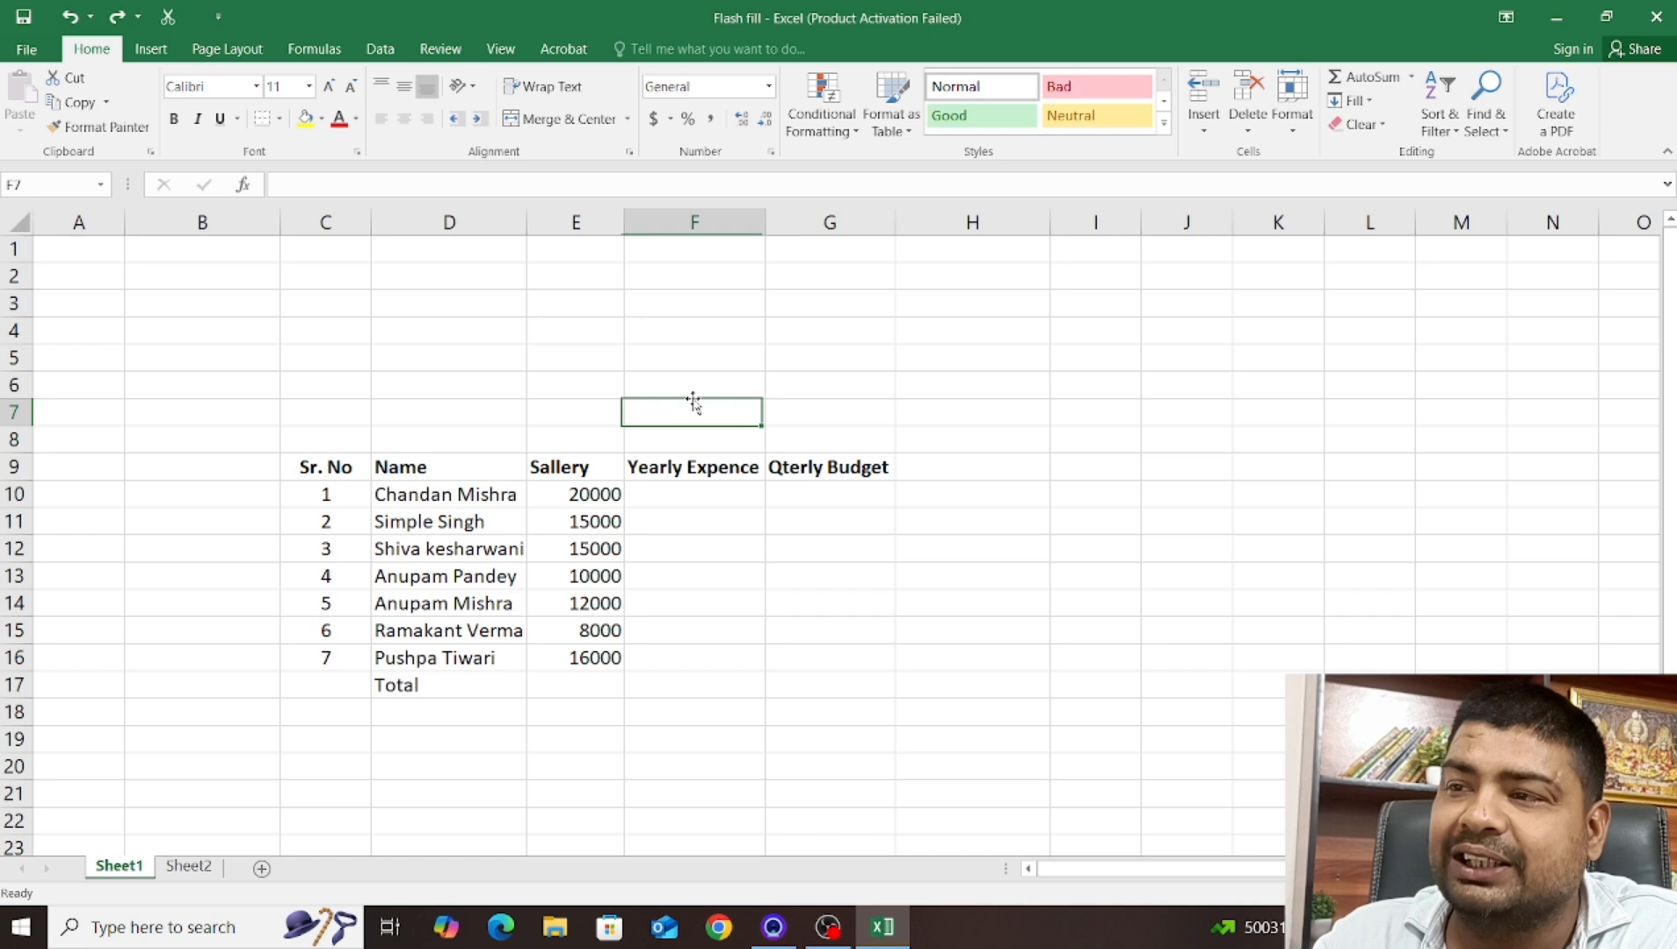
click(842, 406)
click(692, 419)
click(550, 422)
click(456, 419)
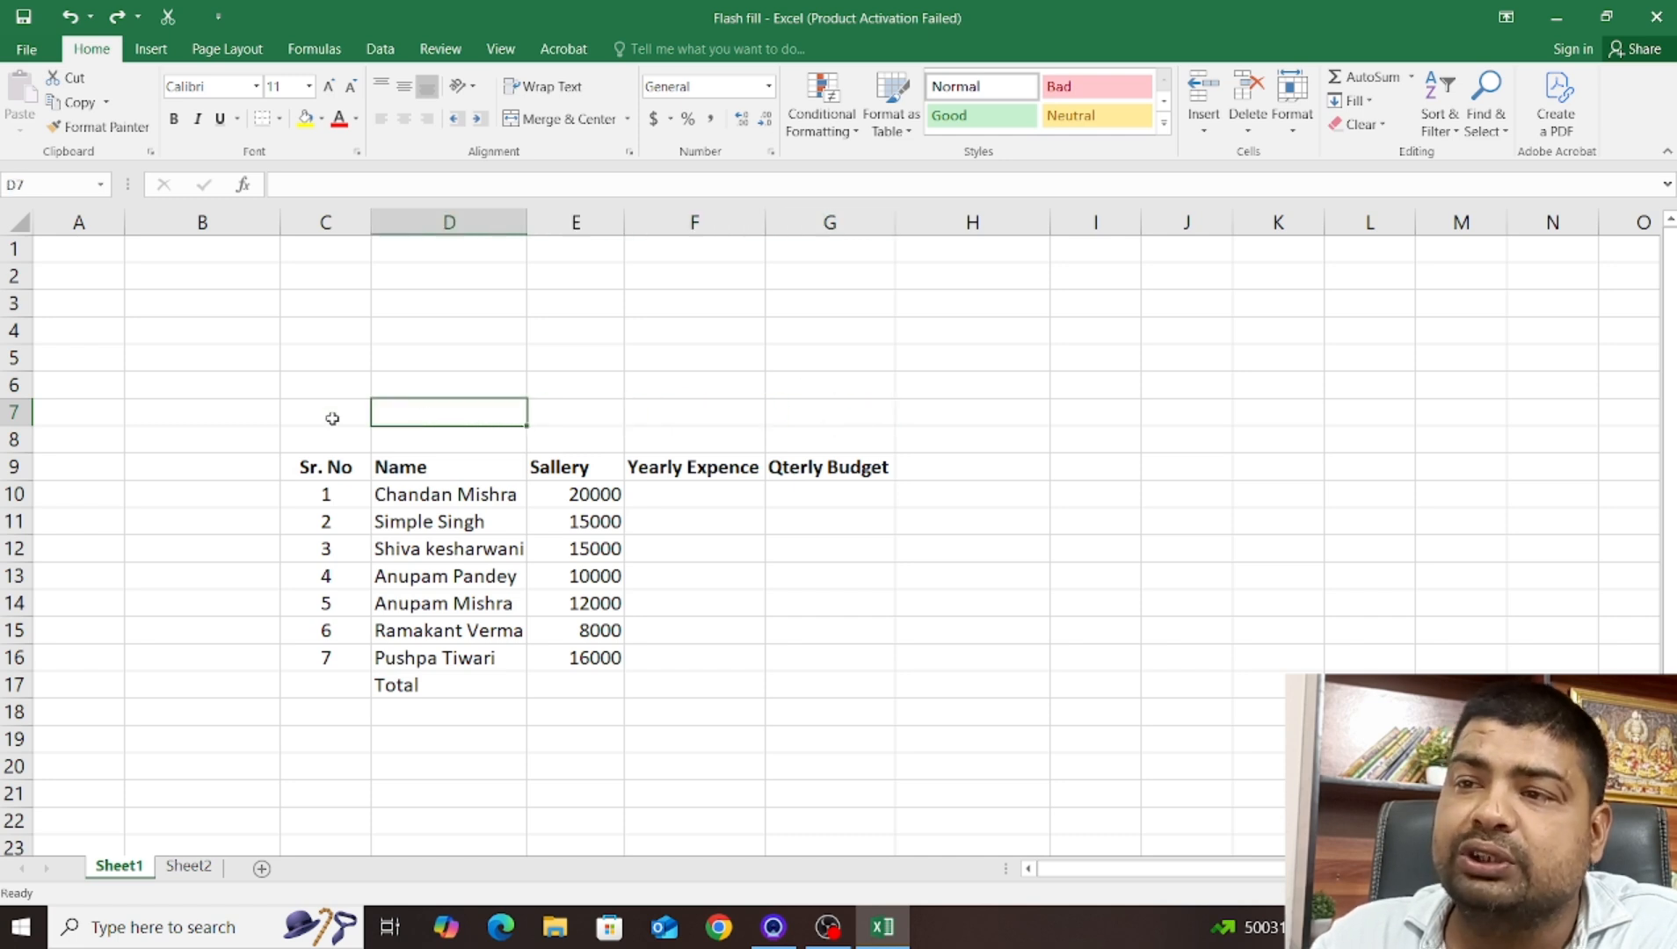
click(331, 419)
click(214, 446)
click(215, 472)
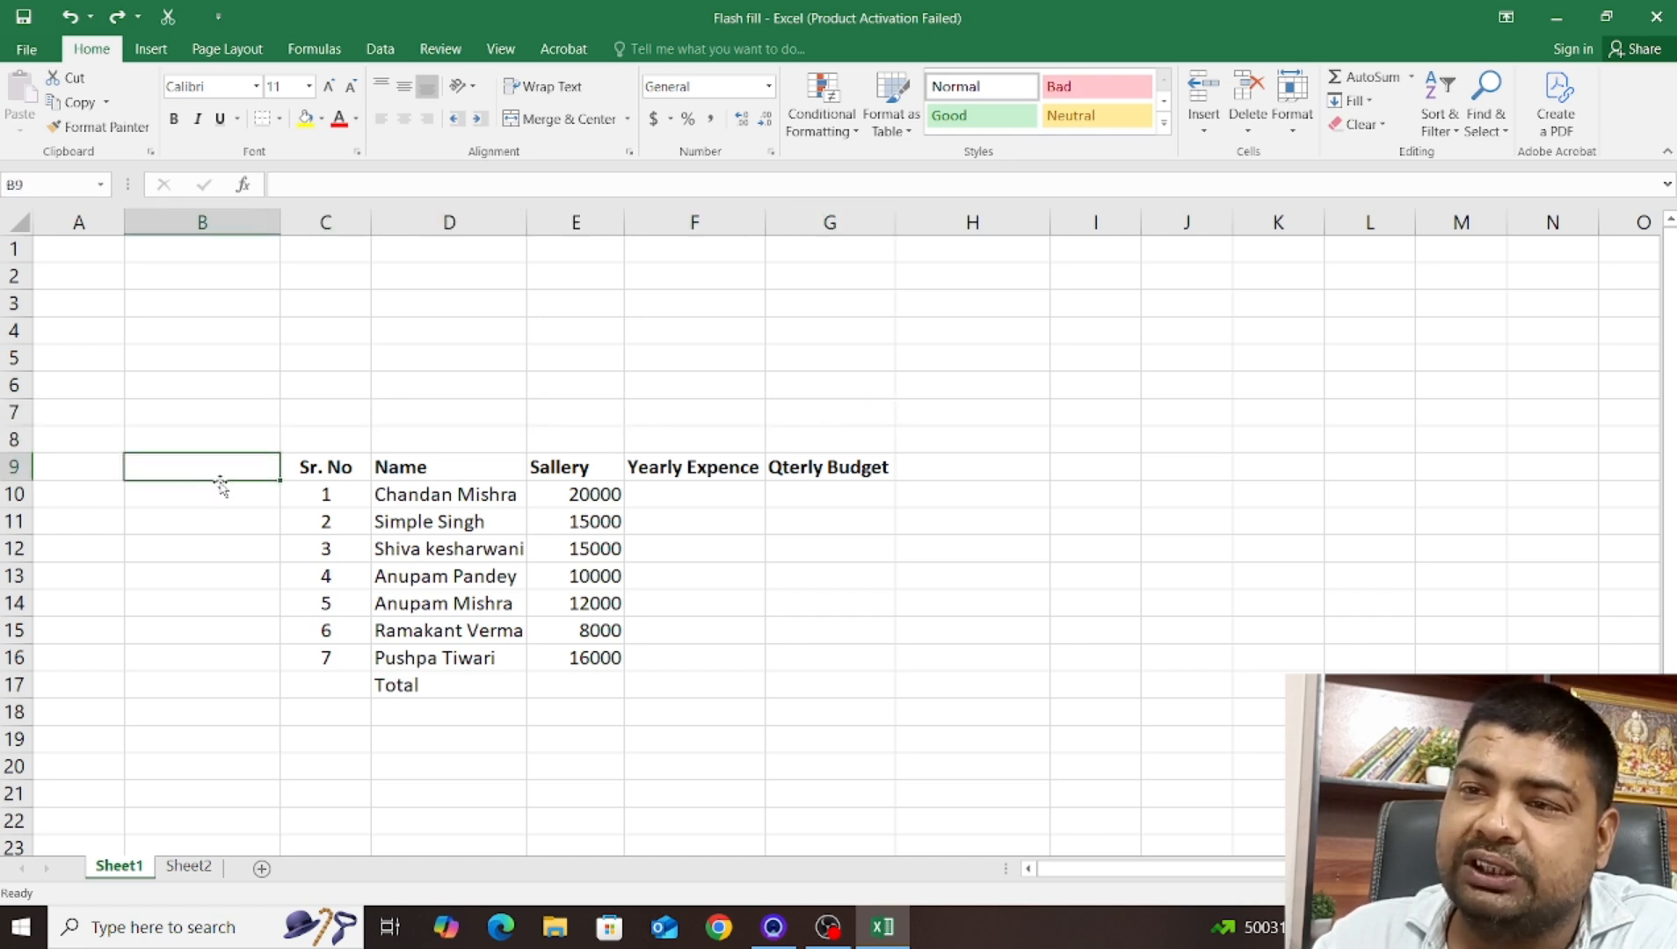
click(279, 725)
click(653, 688)
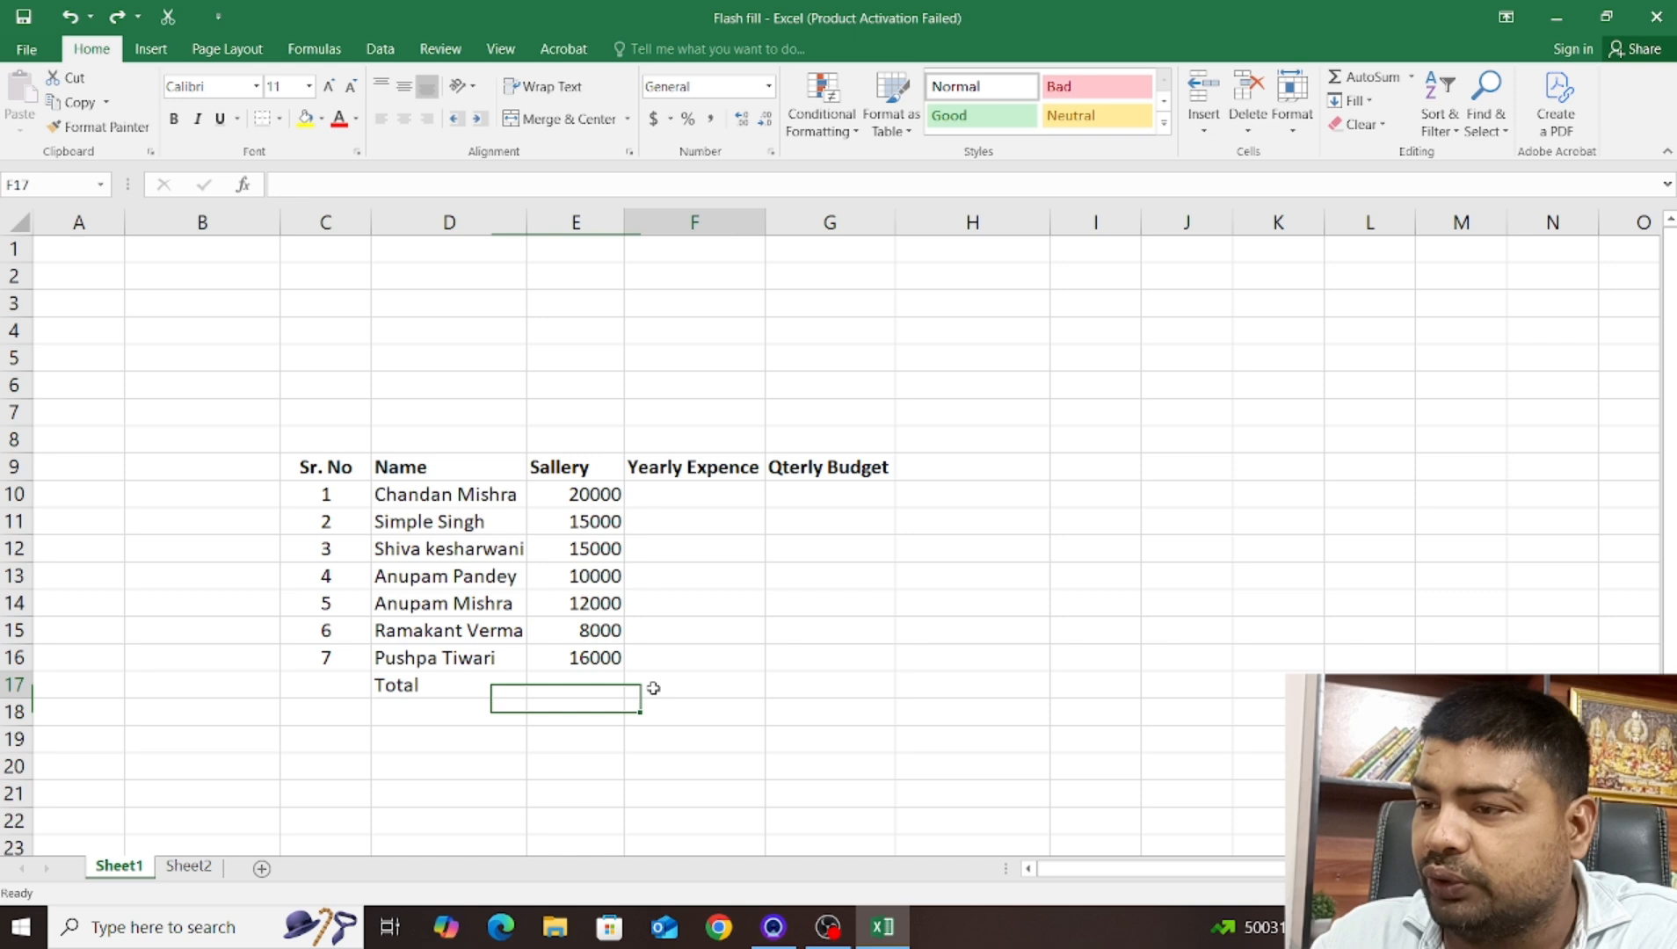
click(516, 688)
click(585, 683)
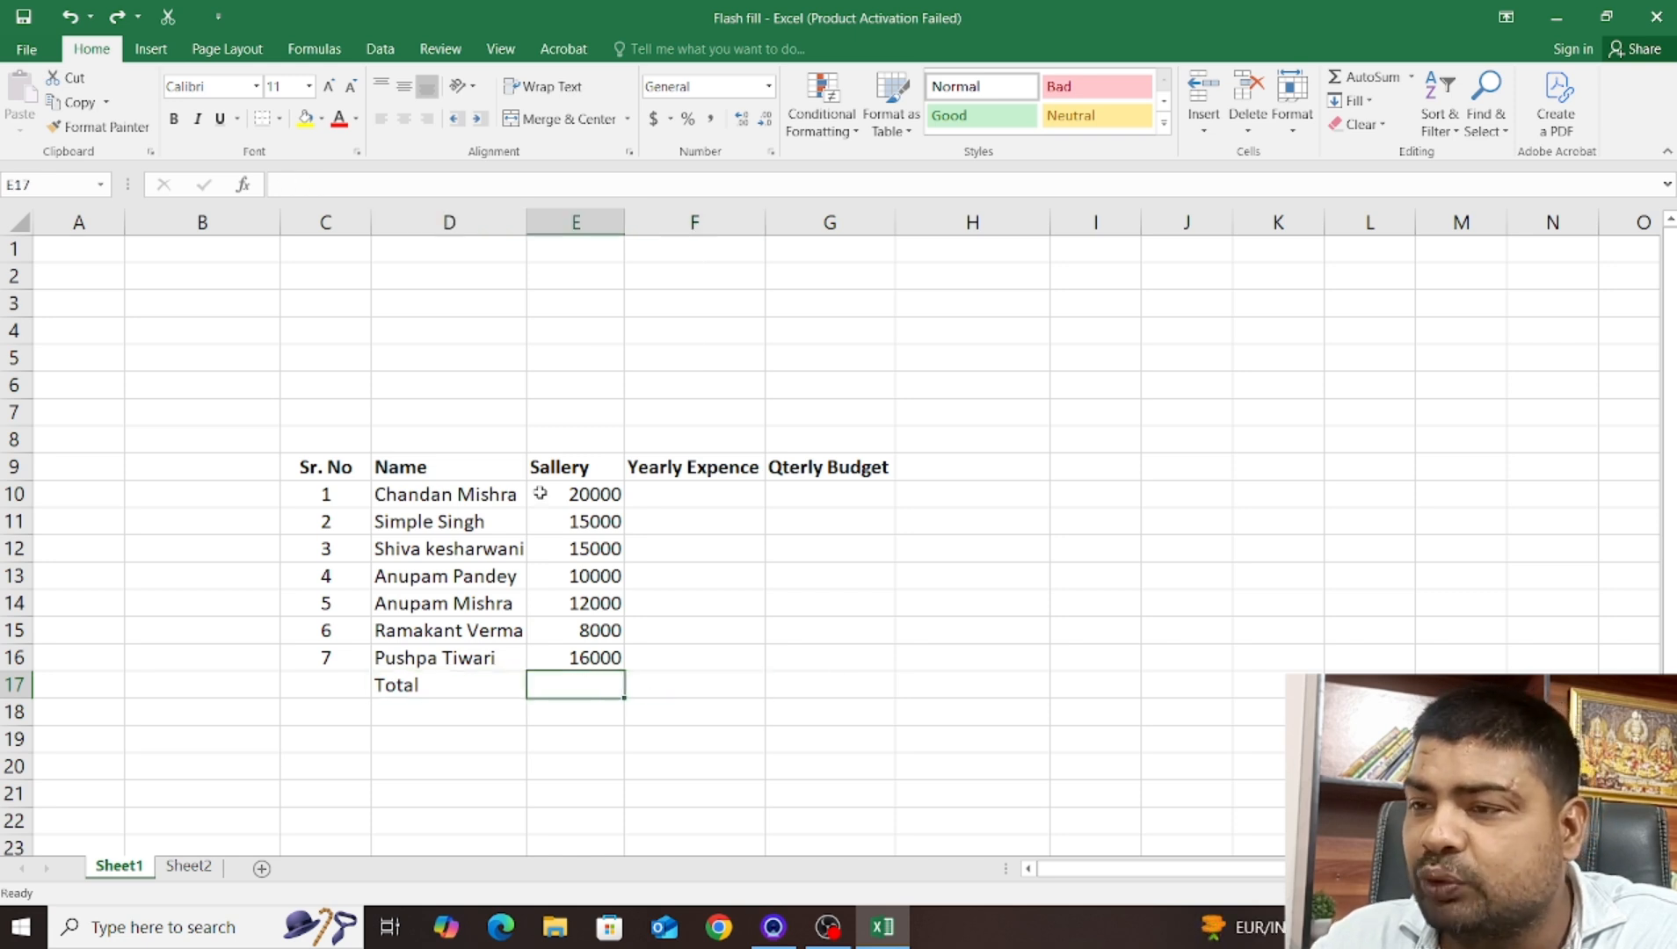
drag(290, 462, 843, 683)
drag(1168, 603, 1116, 599)
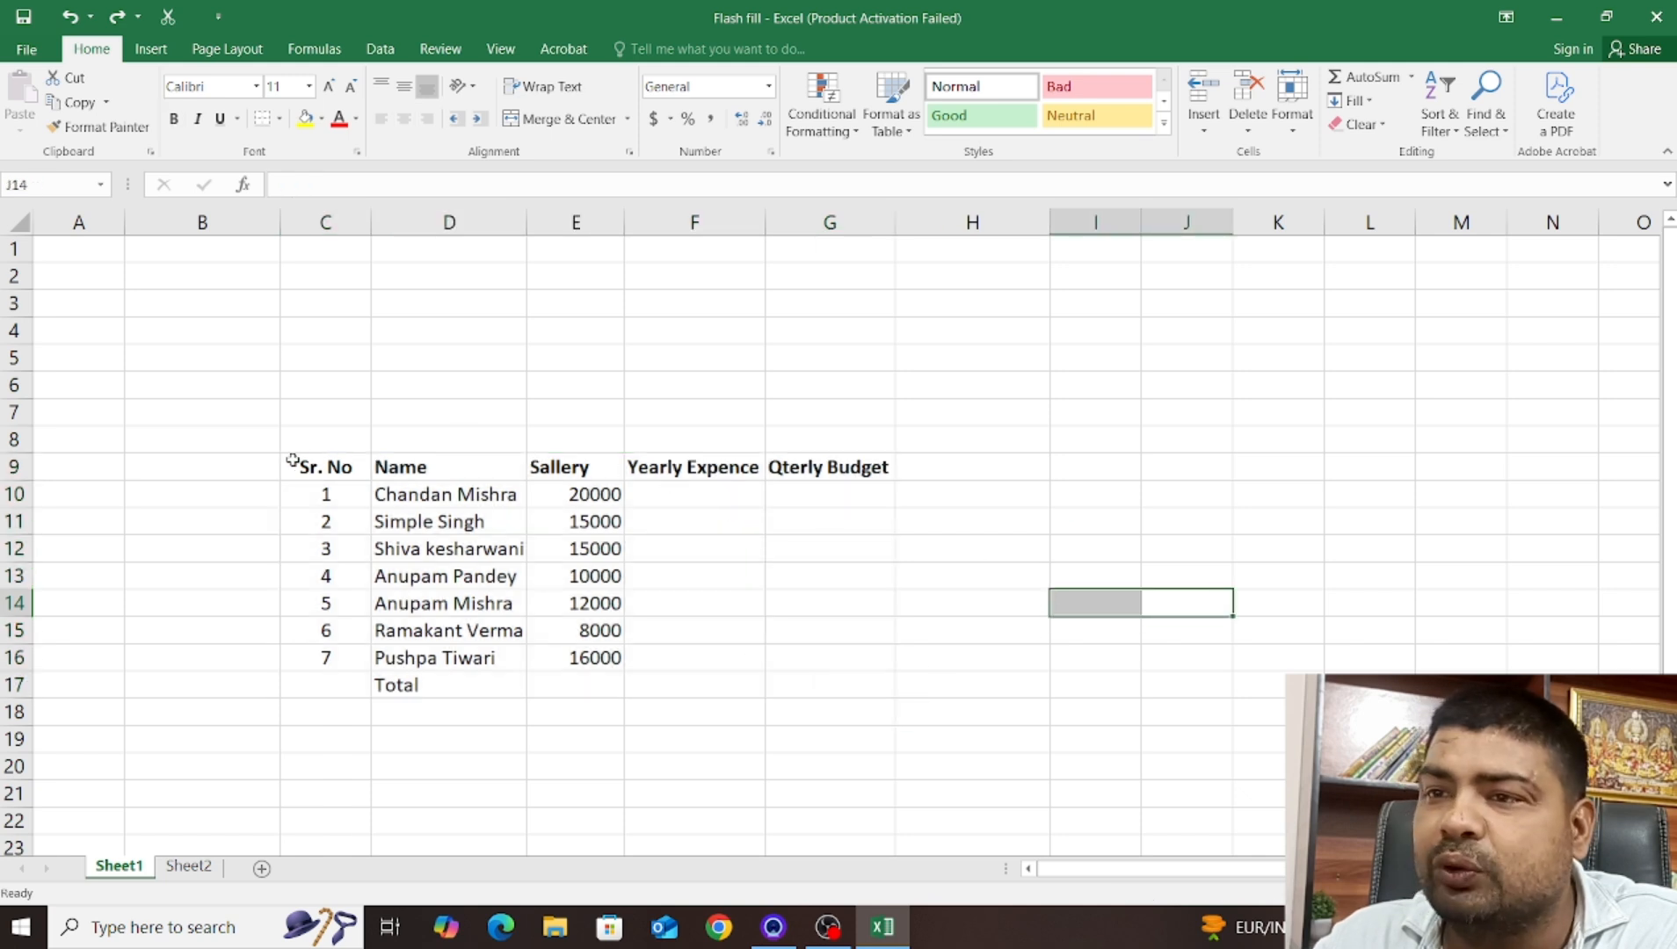
drag(294, 427, 814, 678)
click(1079, 688)
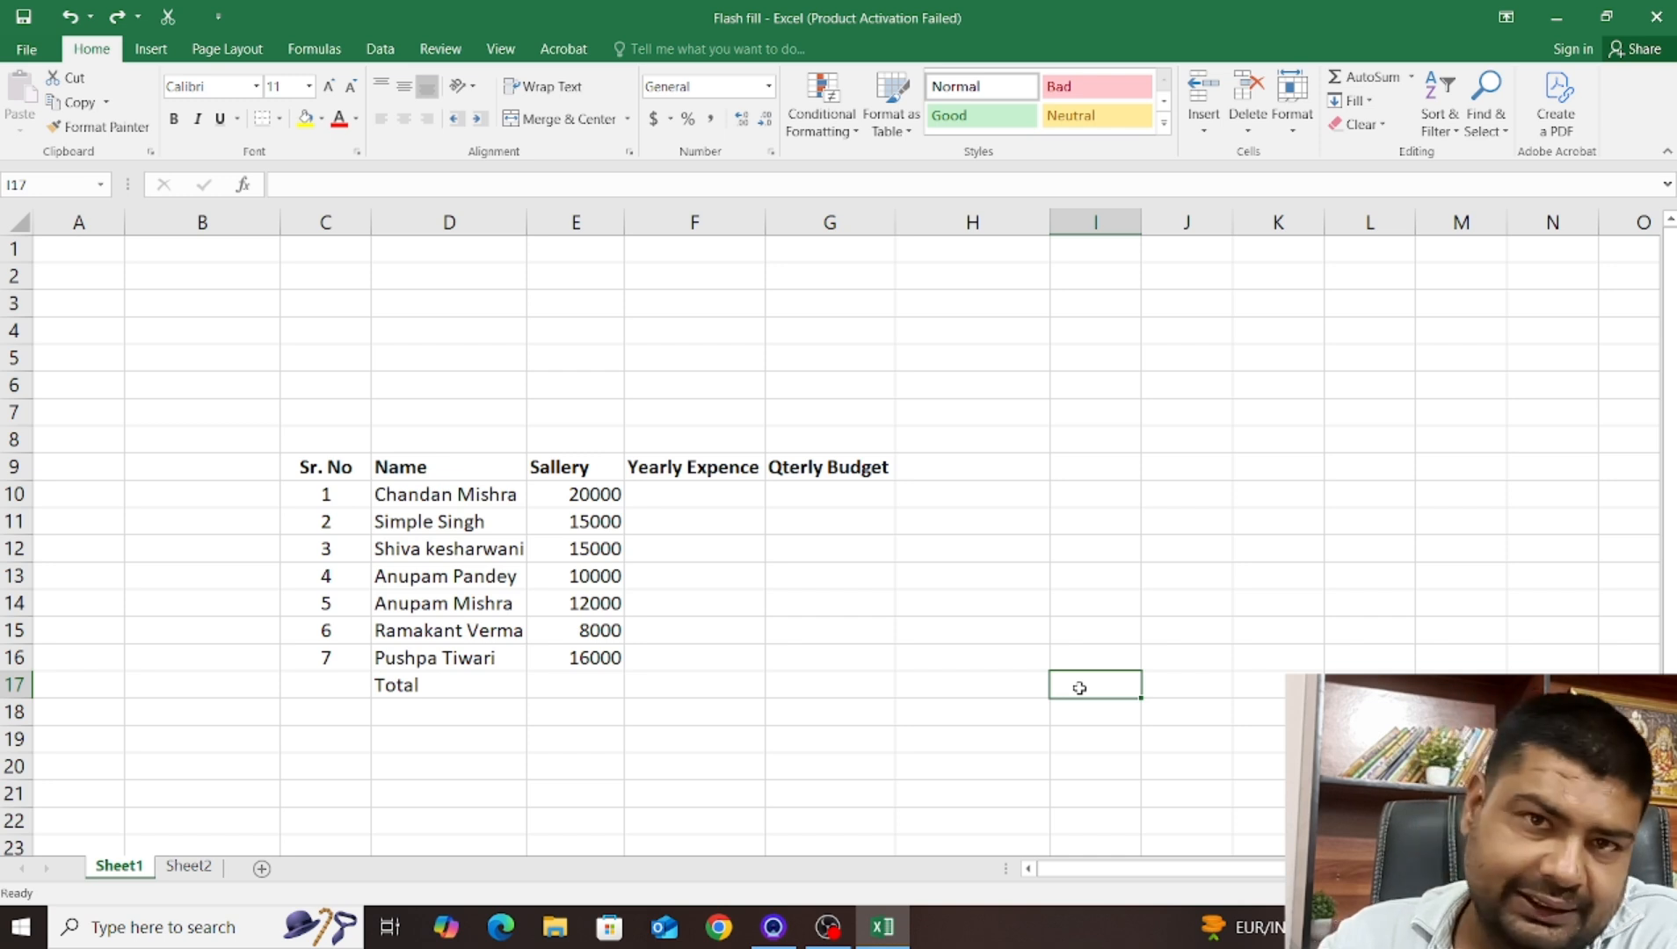
click(337, 408)
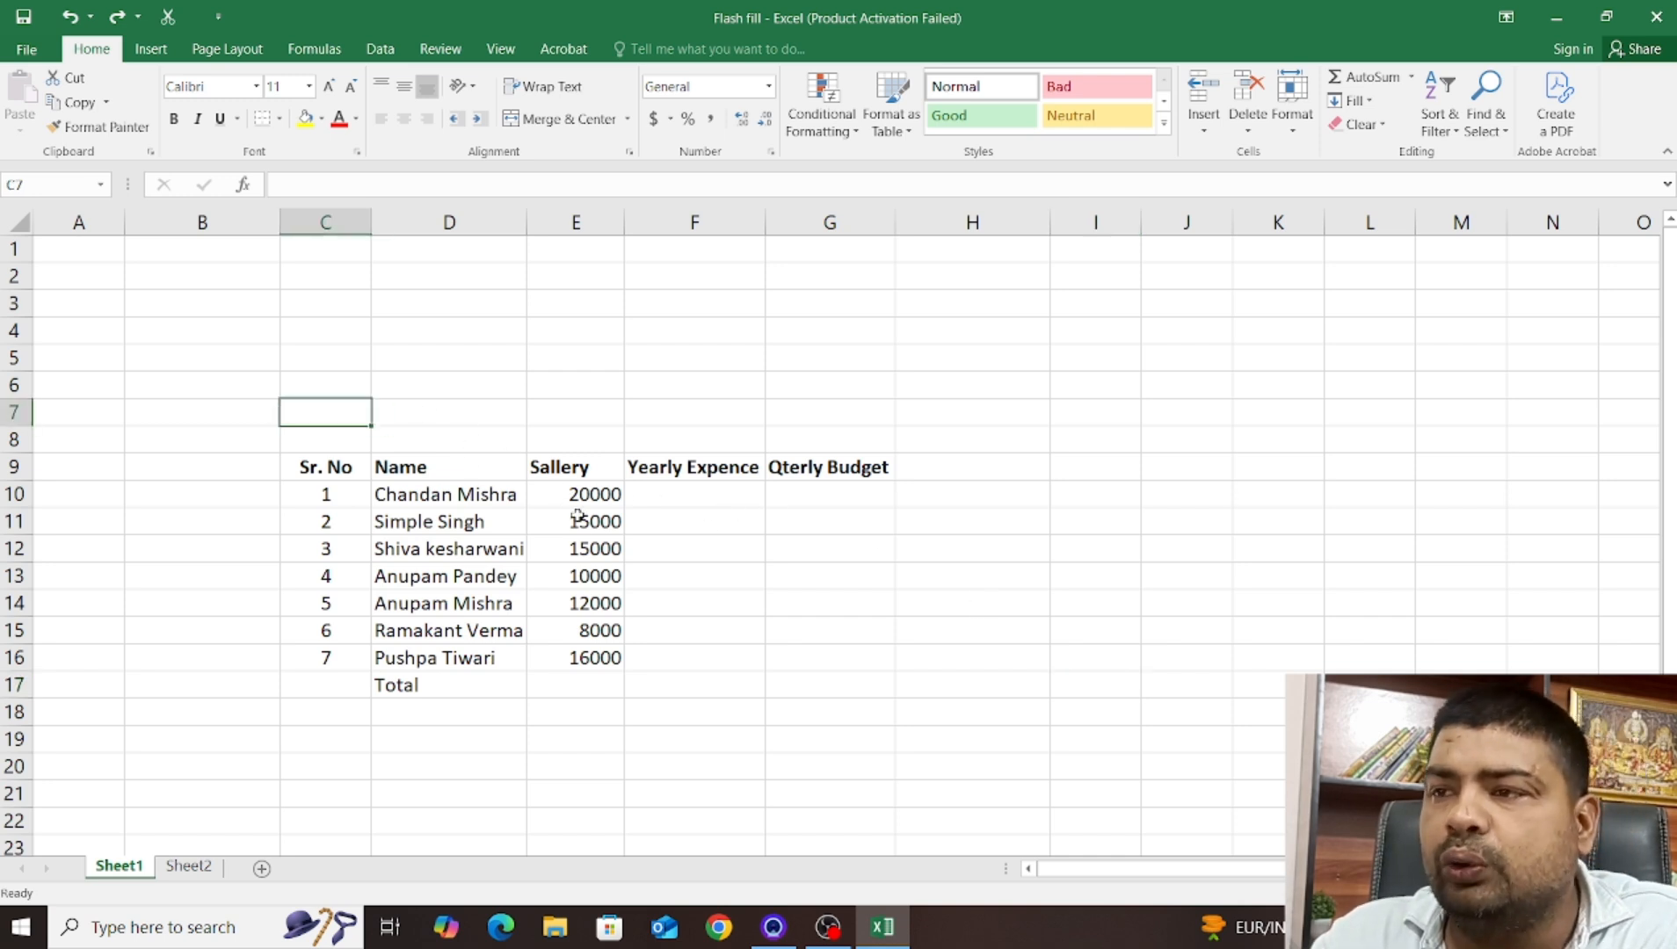
click(419, 354)
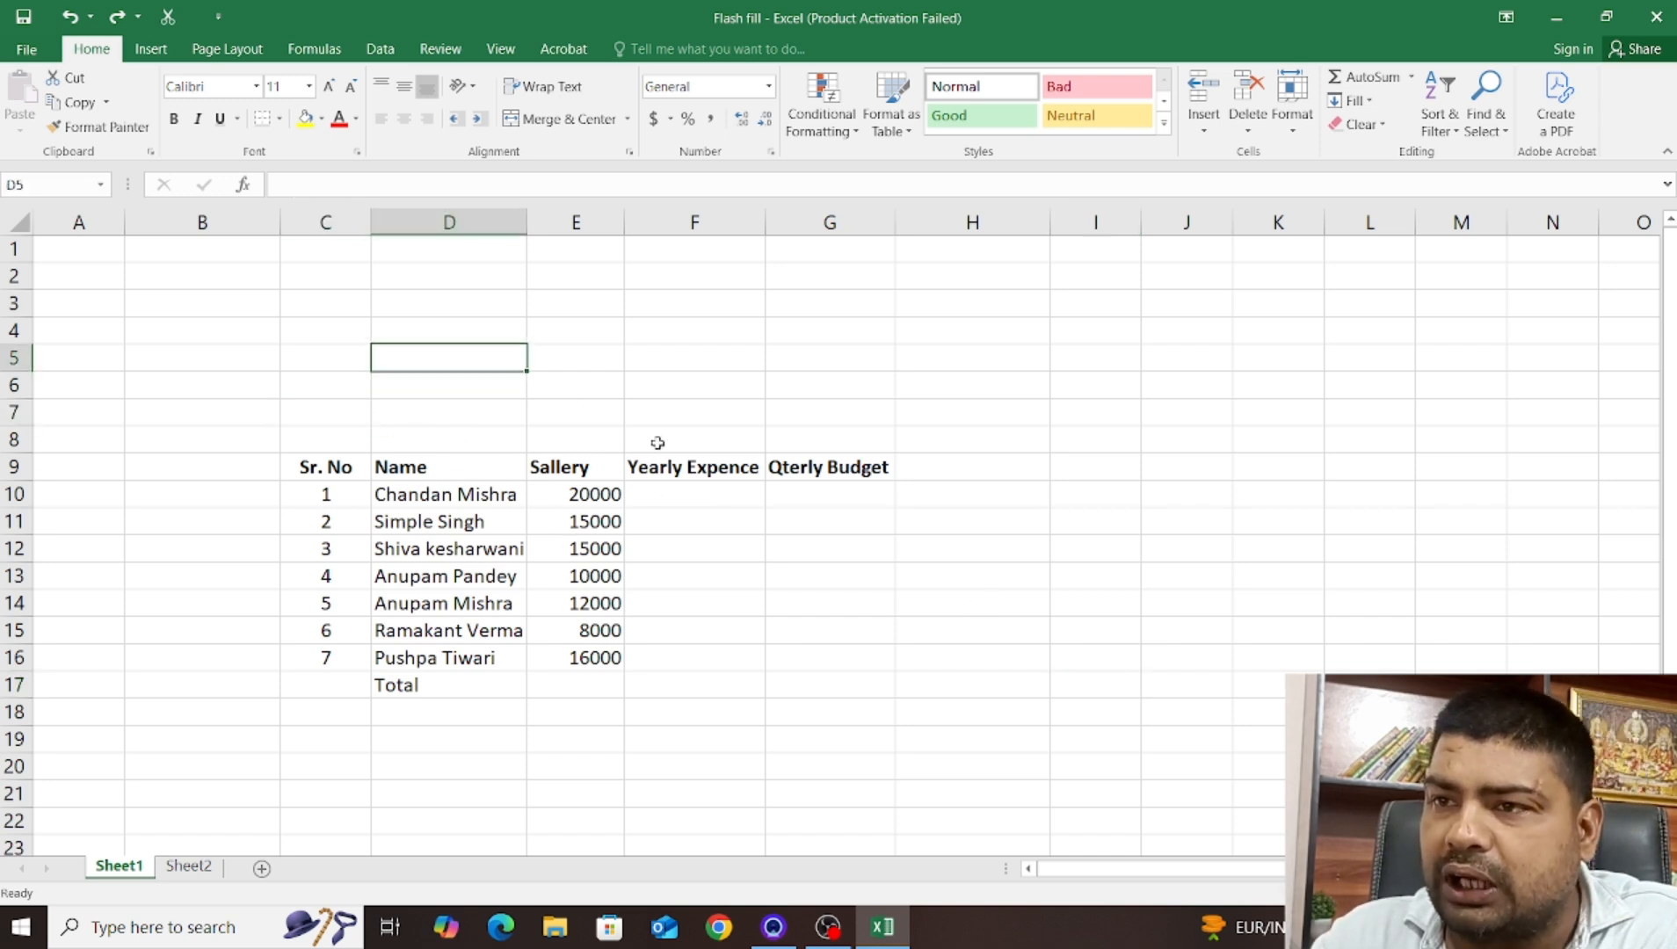
click(1091, 649)
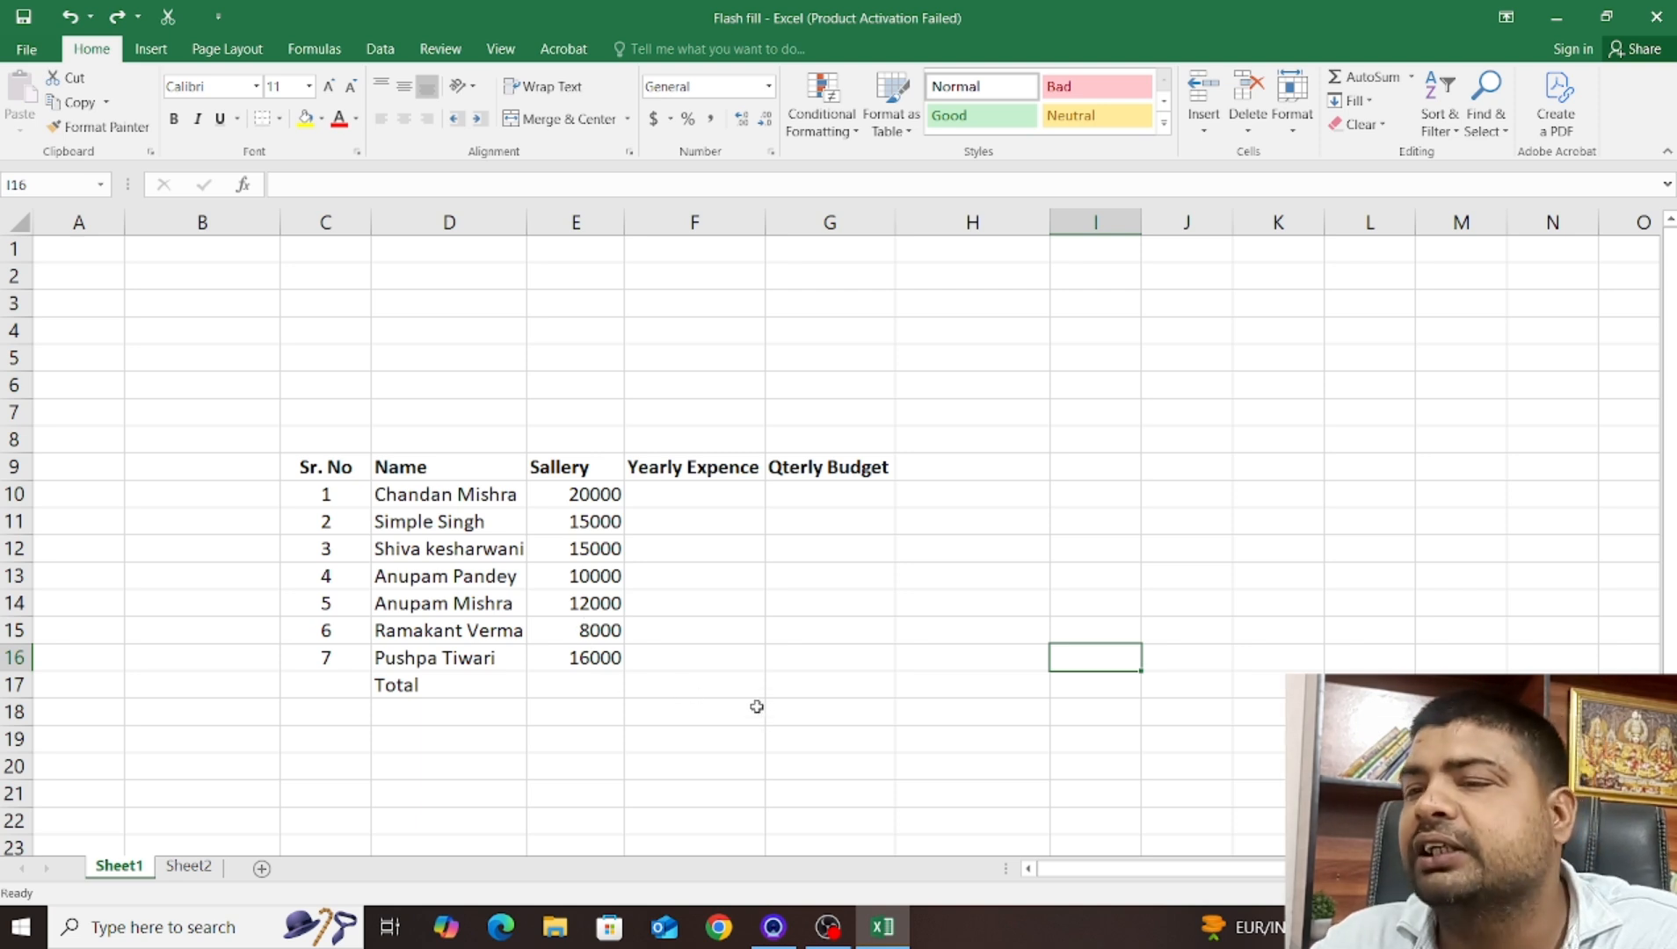
click(767, 682)
click(740, 600)
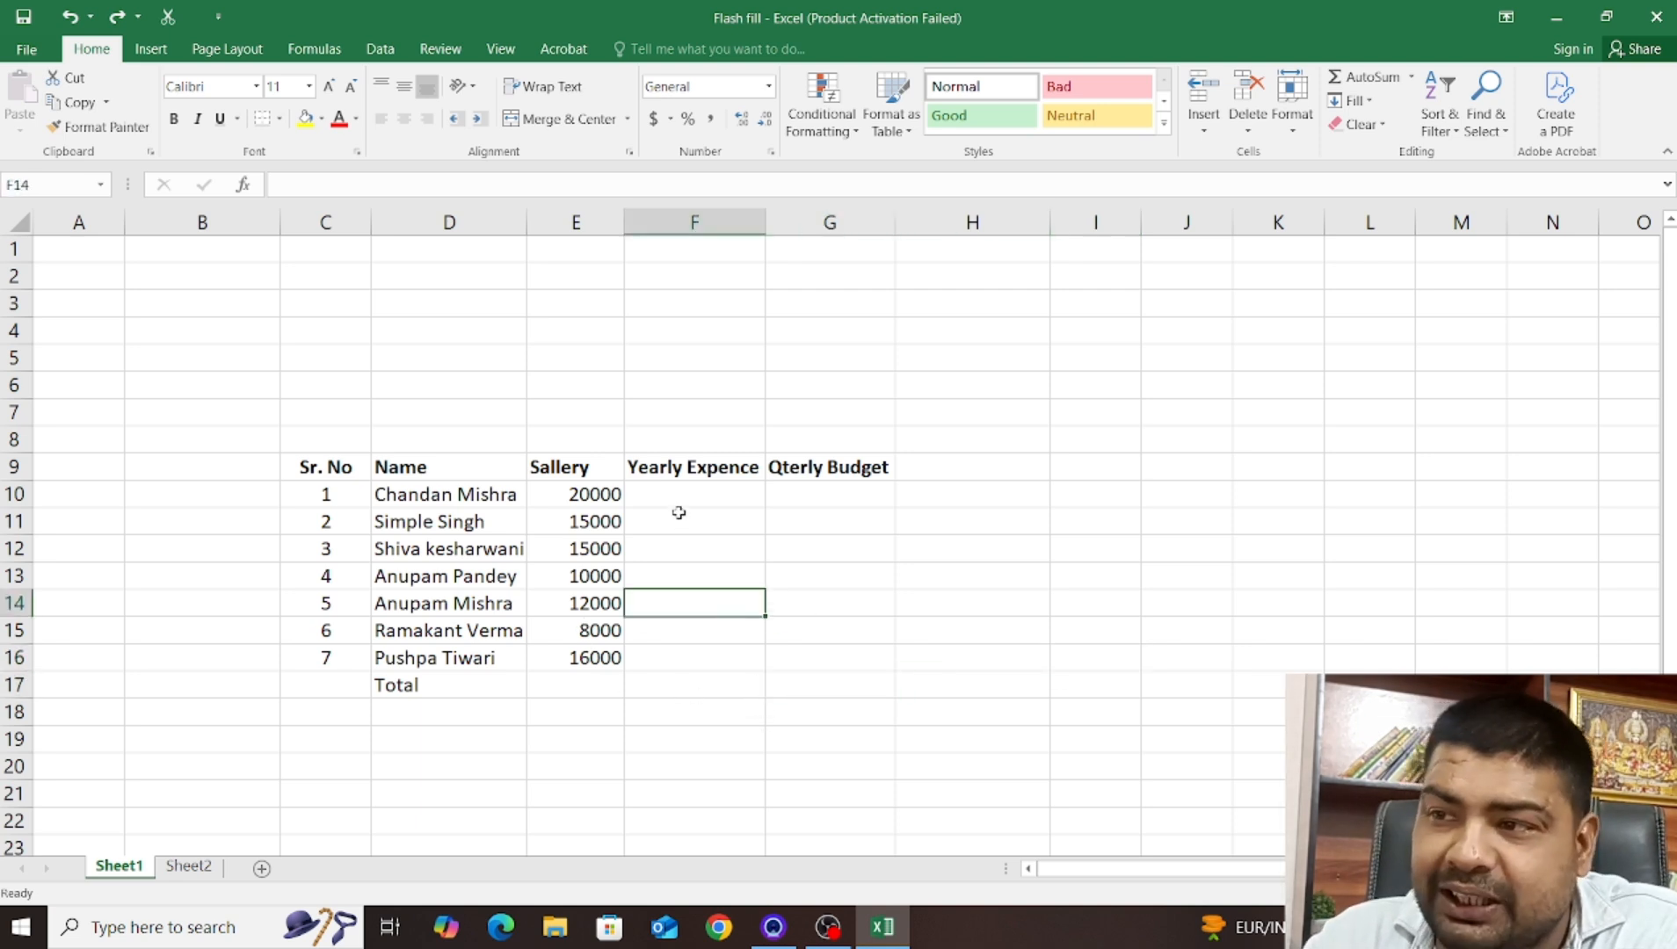
click(675, 514)
click(568, 488)
click(725, 636)
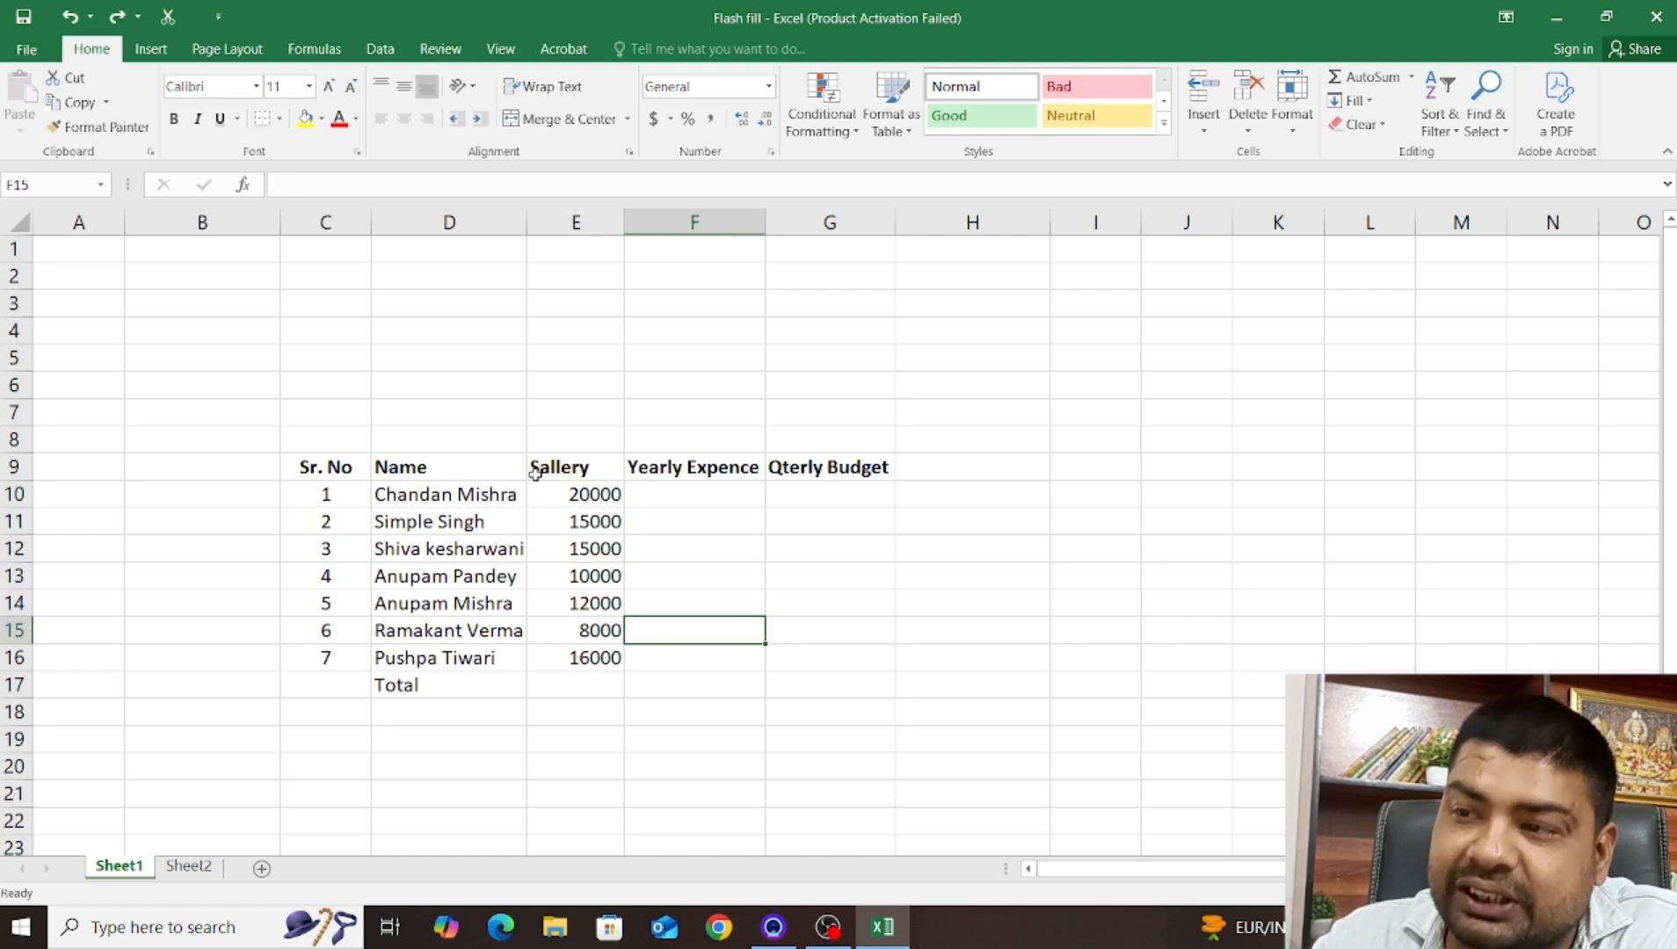
click(309, 360)
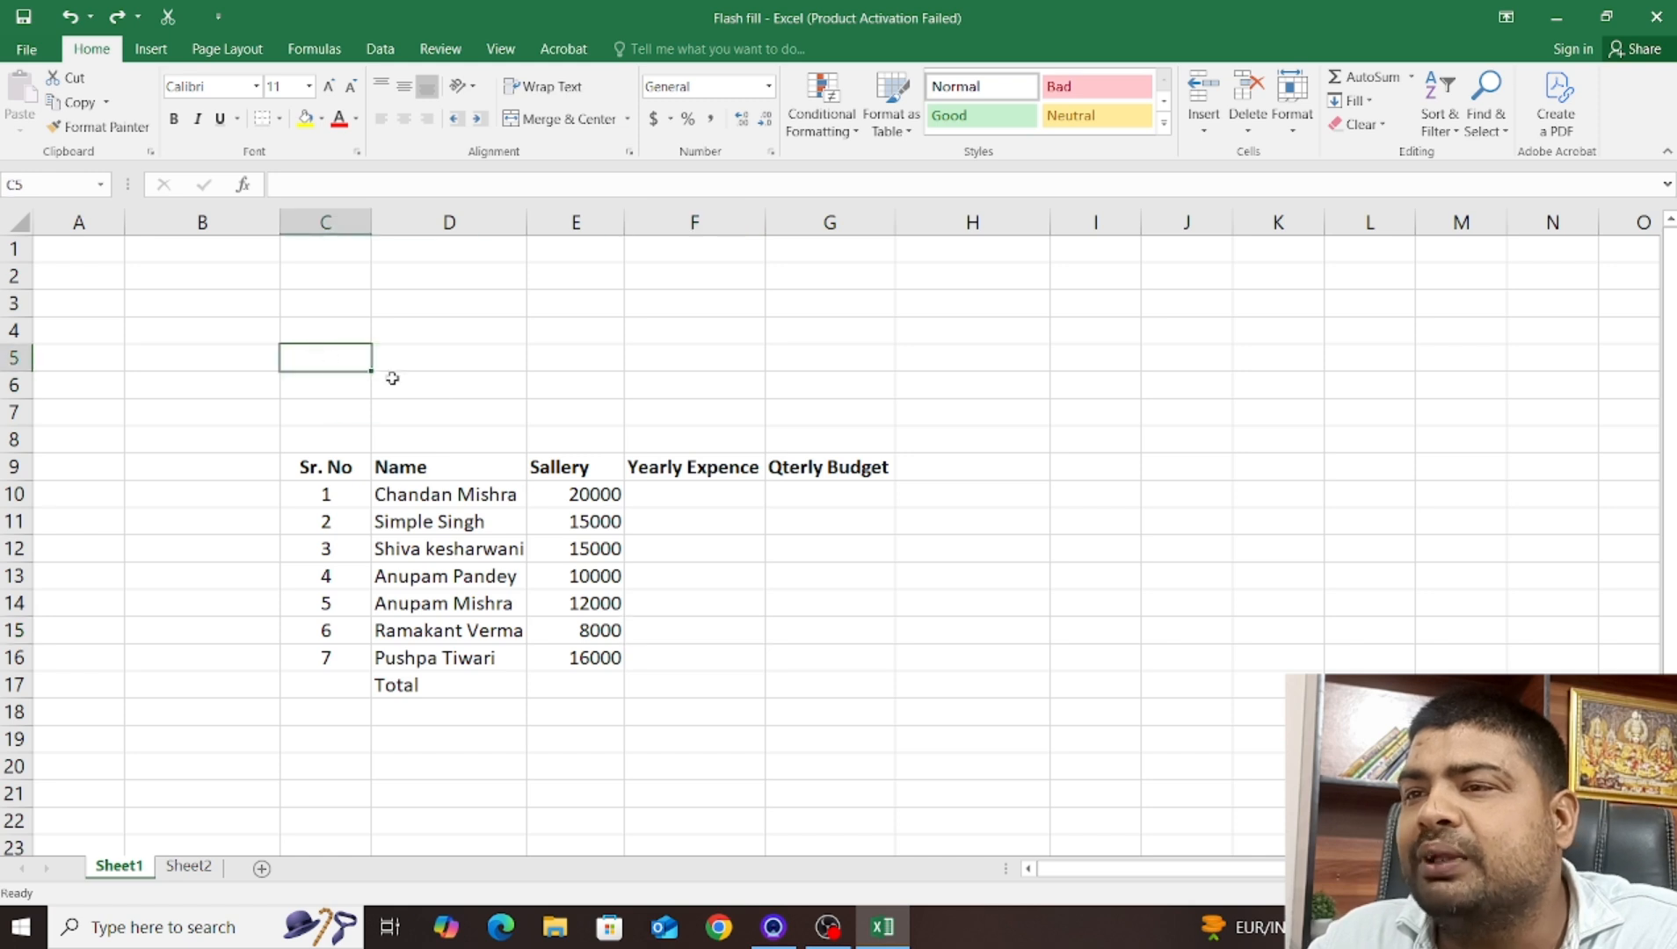
click(419, 359)
click(592, 376)
click(647, 356)
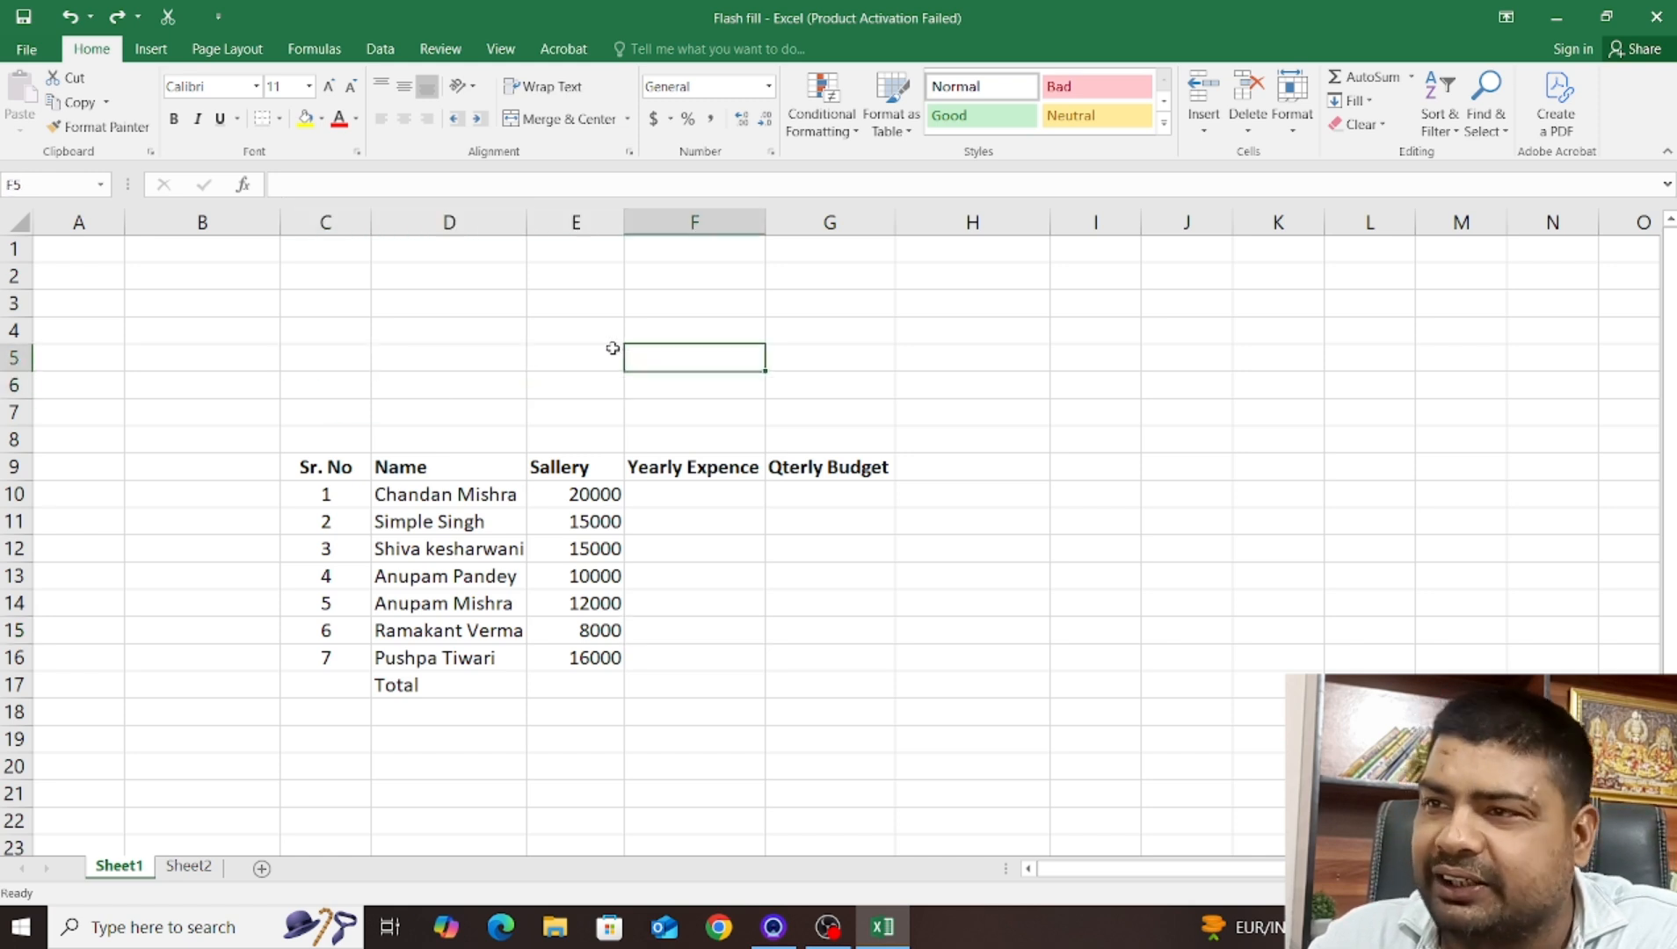
click(613, 348)
click(451, 356)
click(344, 359)
click(422, 358)
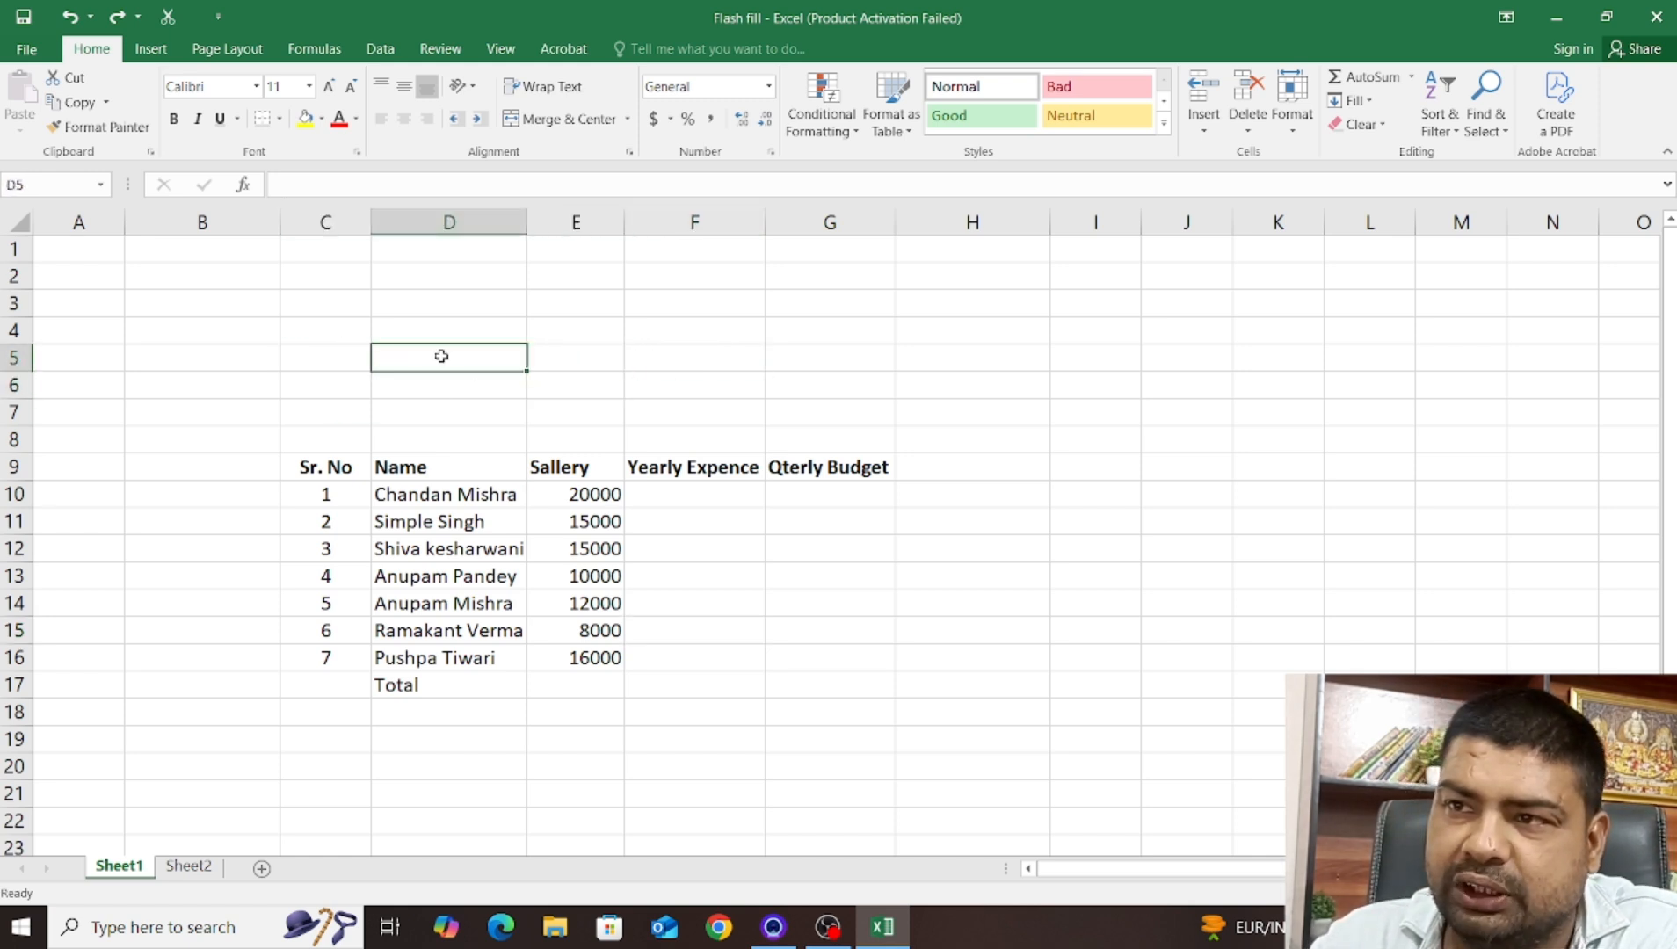
click(559, 359)
click(655, 359)
click(562, 359)
click(421, 359)
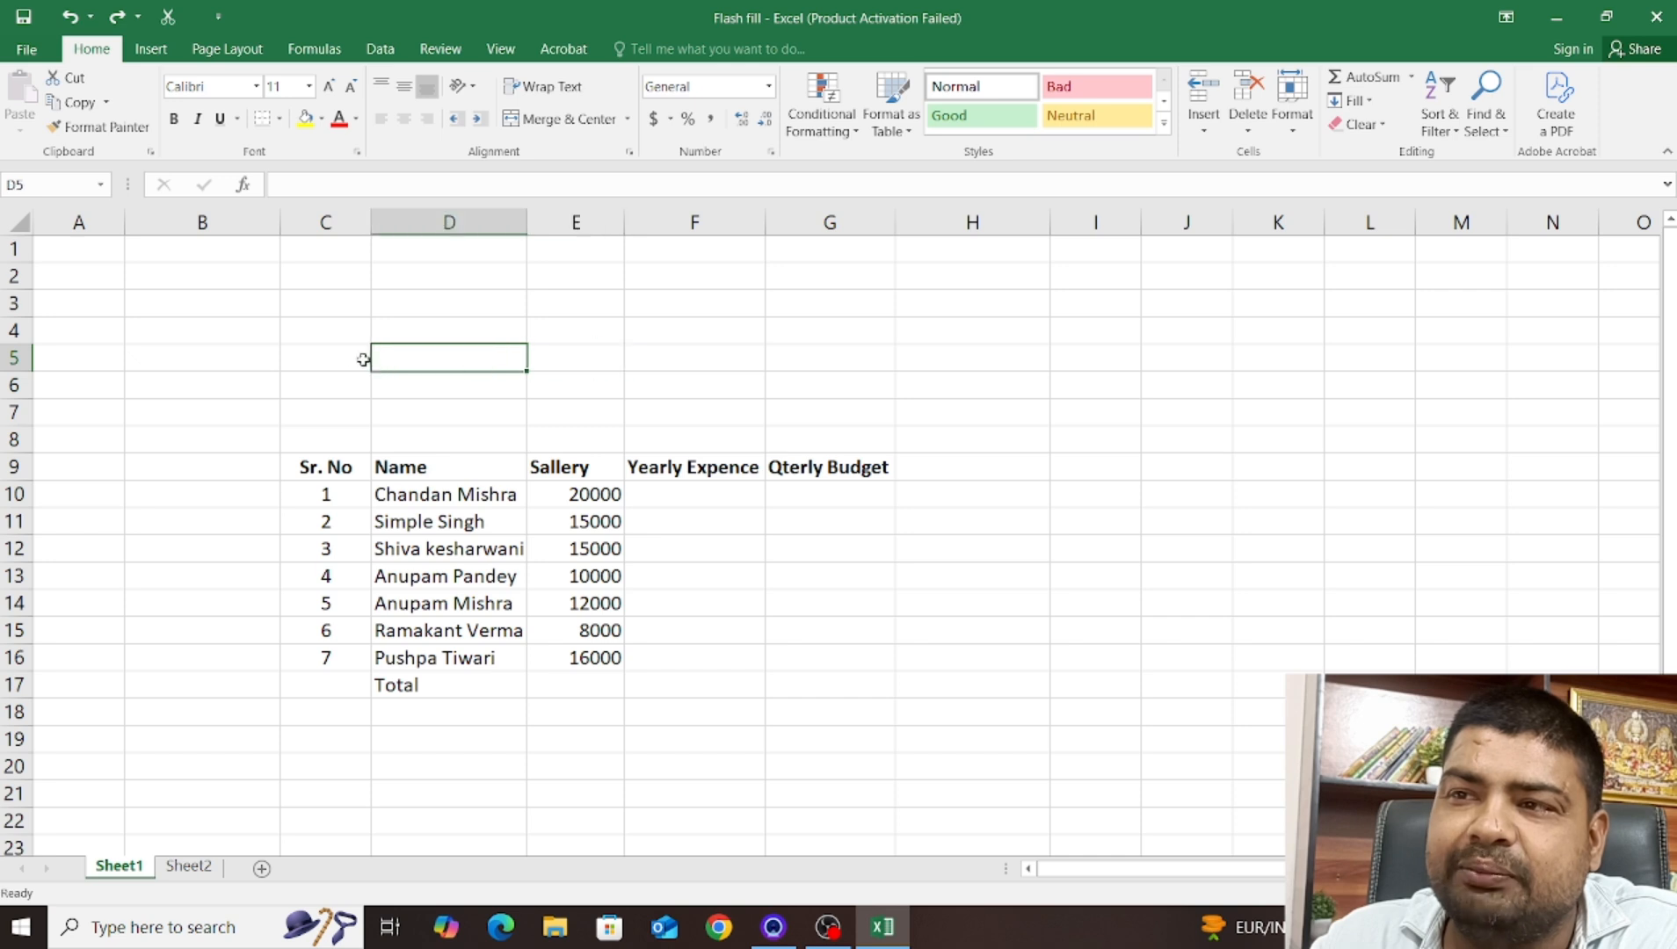
click(332, 361)
click(476, 353)
click(621, 352)
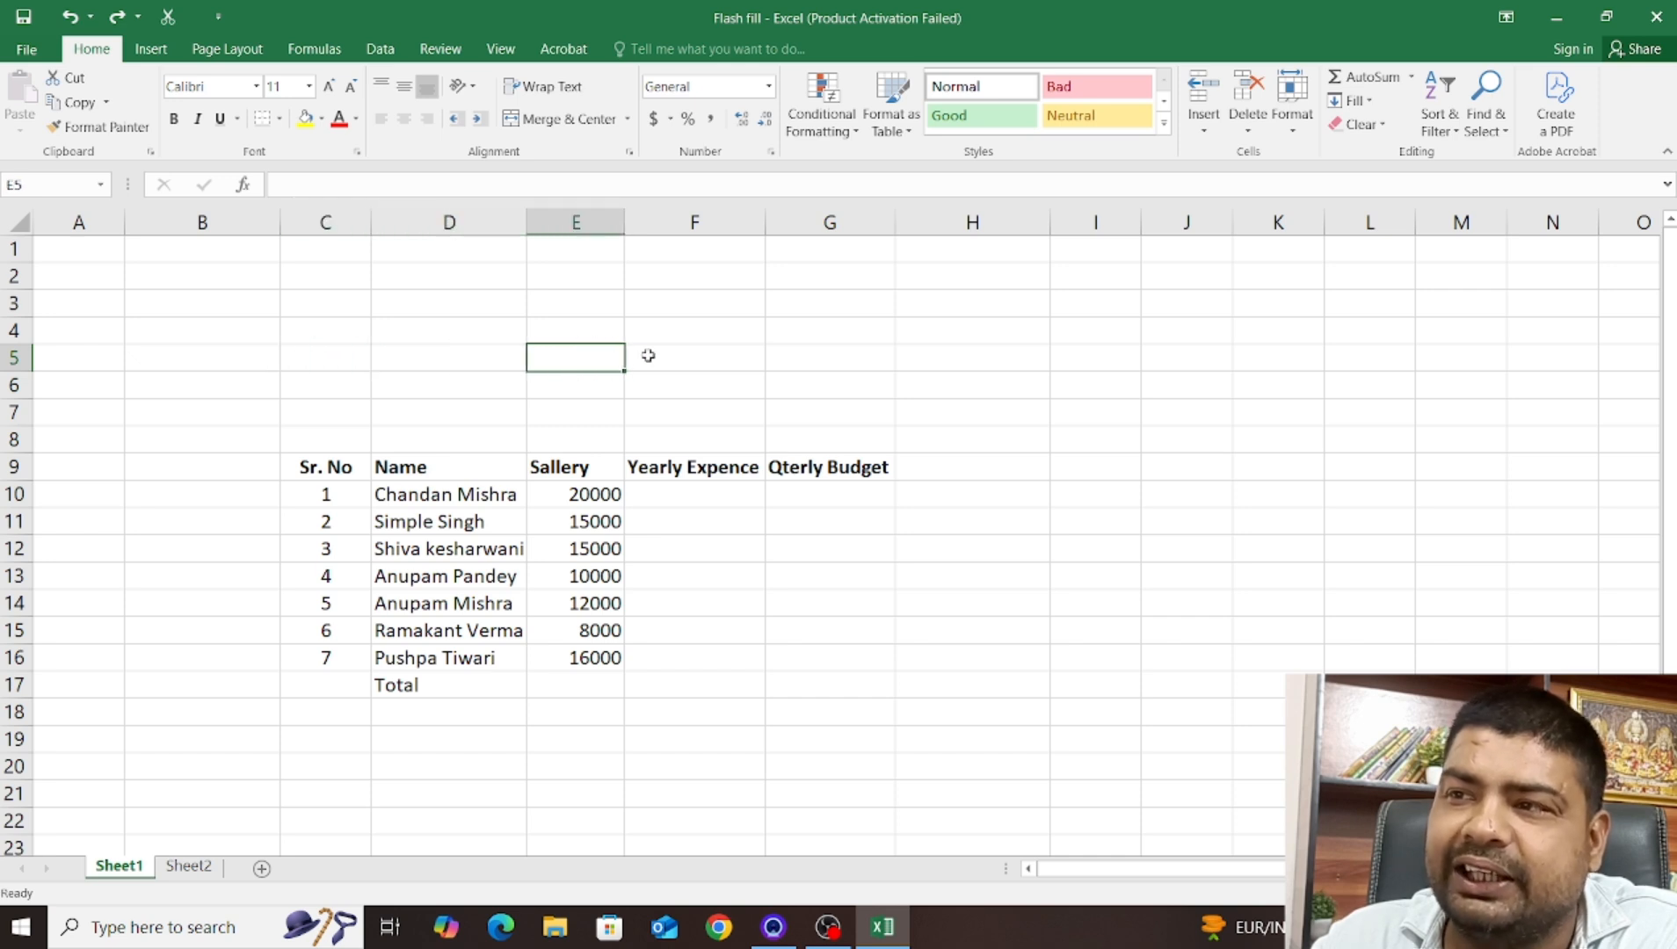
click(743, 352)
click(815, 354)
click(832, 622)
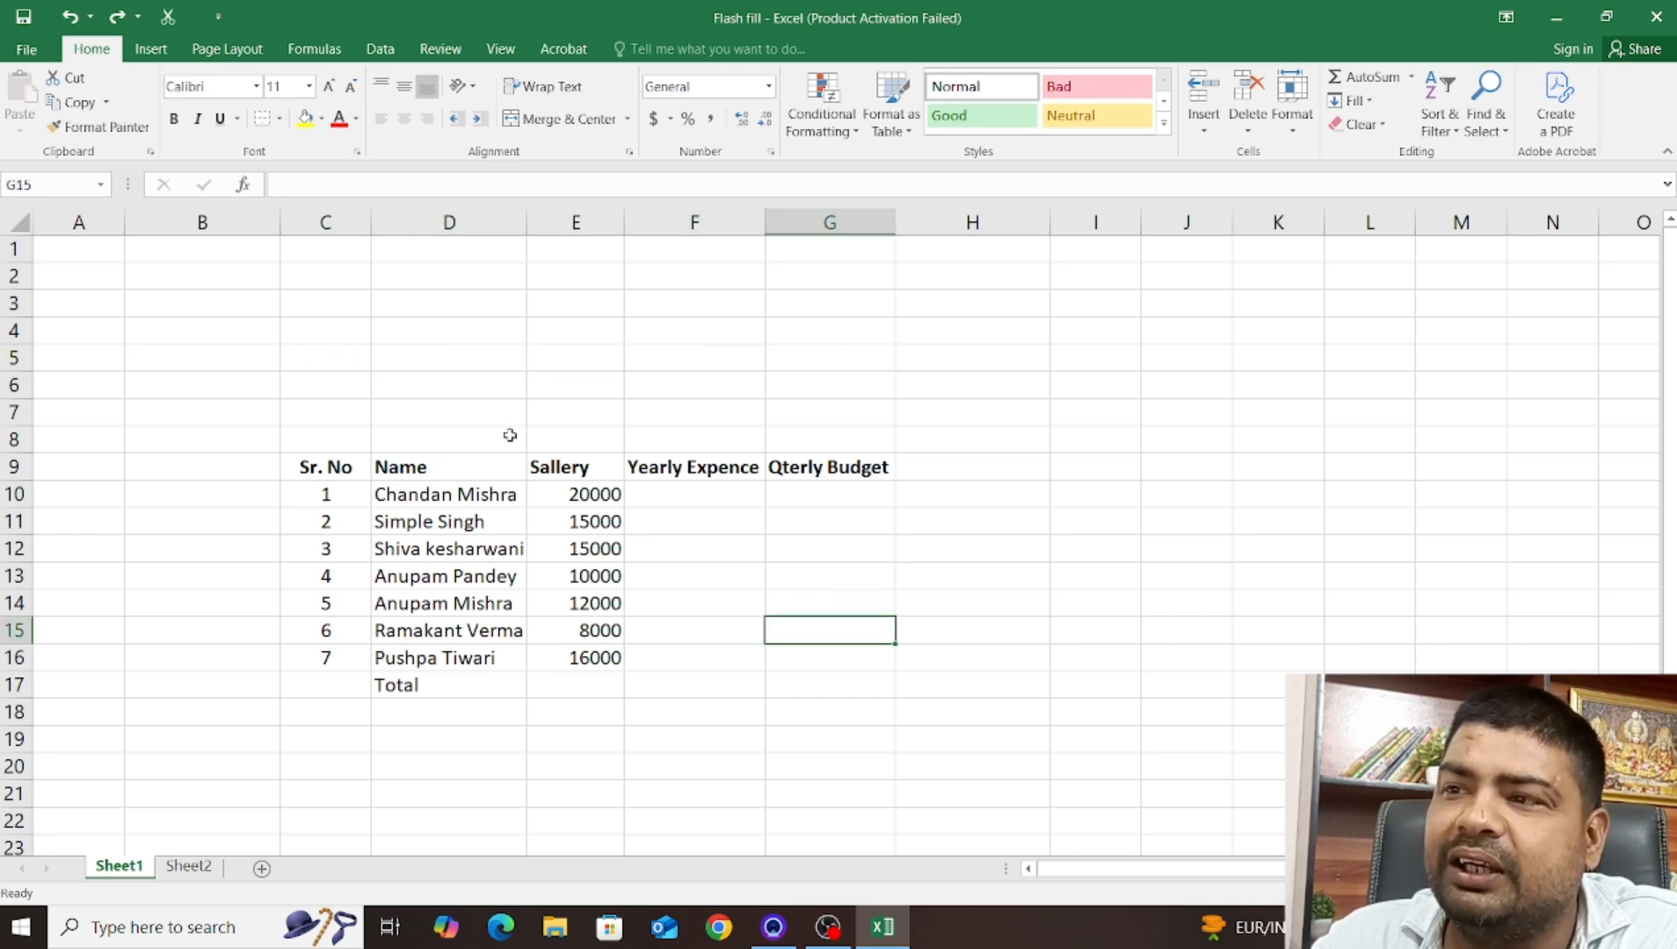
Total the Sallery column with AutoSum over E10:E17, placing the sum in the Total row
click(559, 489)
drag(561, 503, 570, 684)
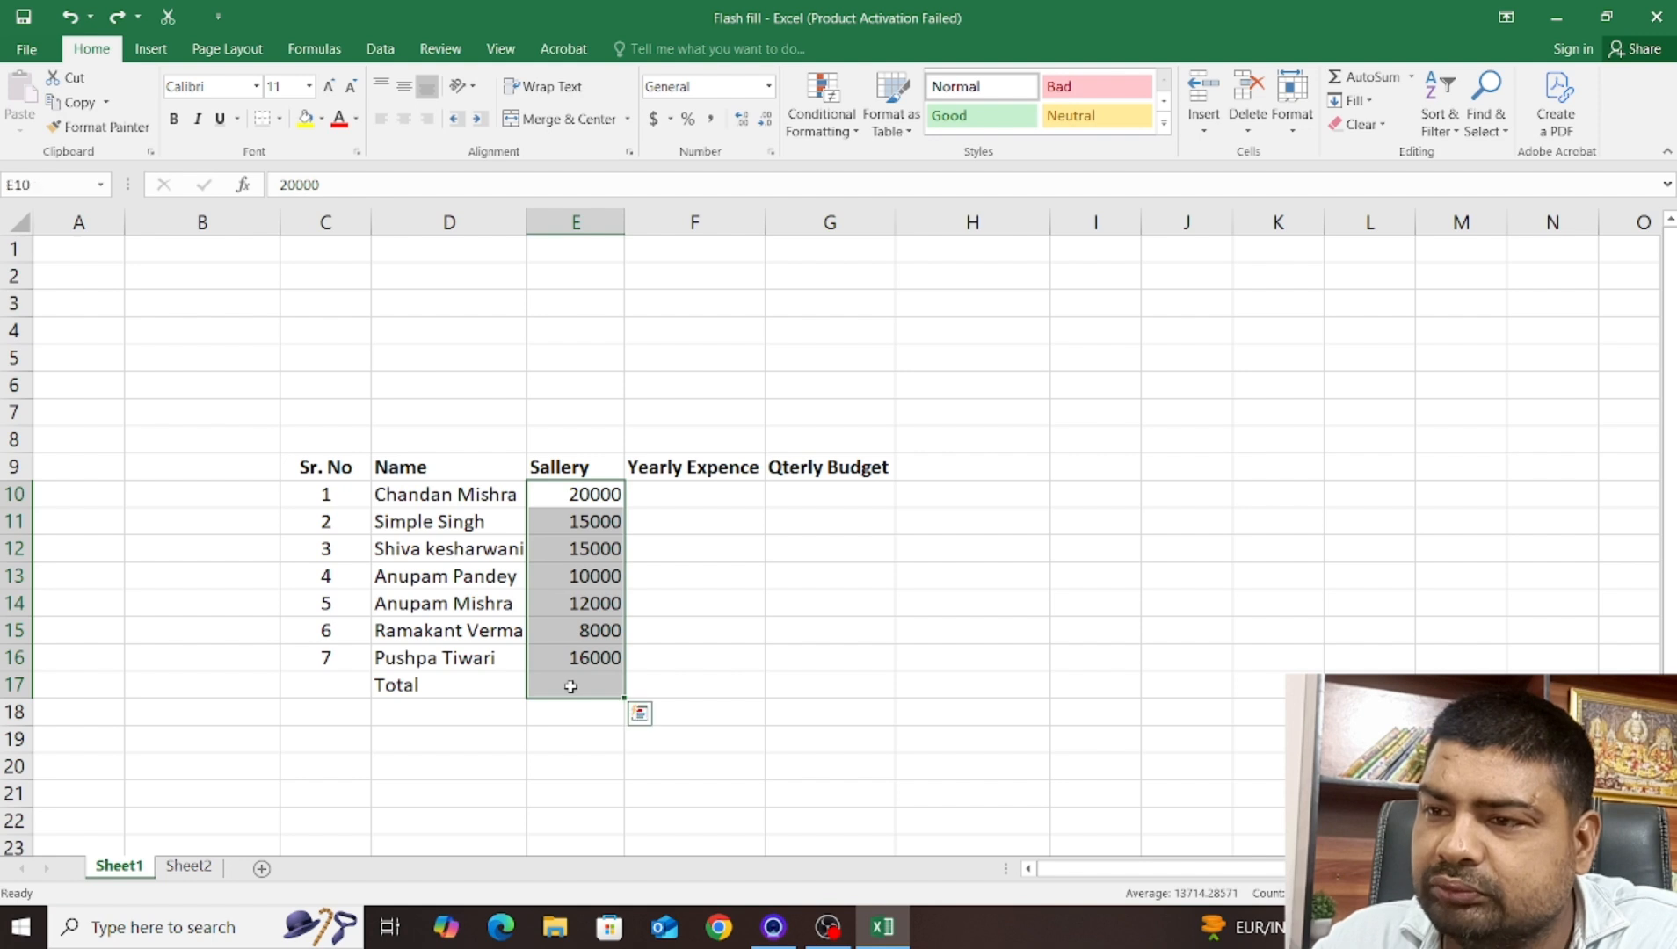
click(778, 566)
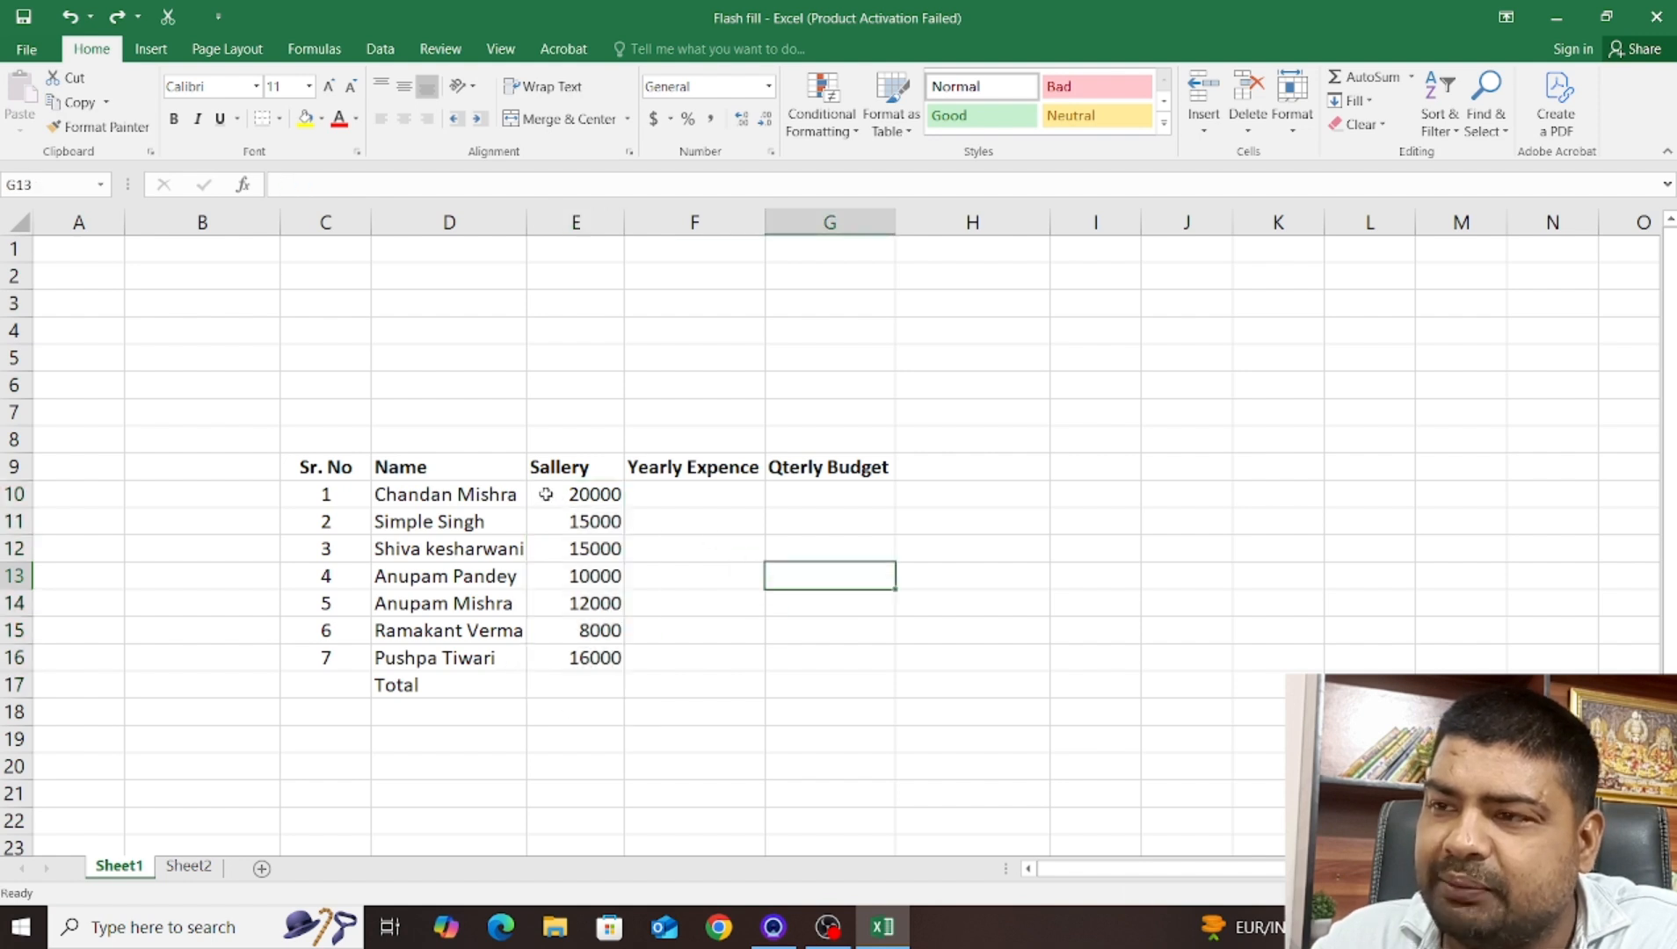
drag(550, 493, 556, 676)
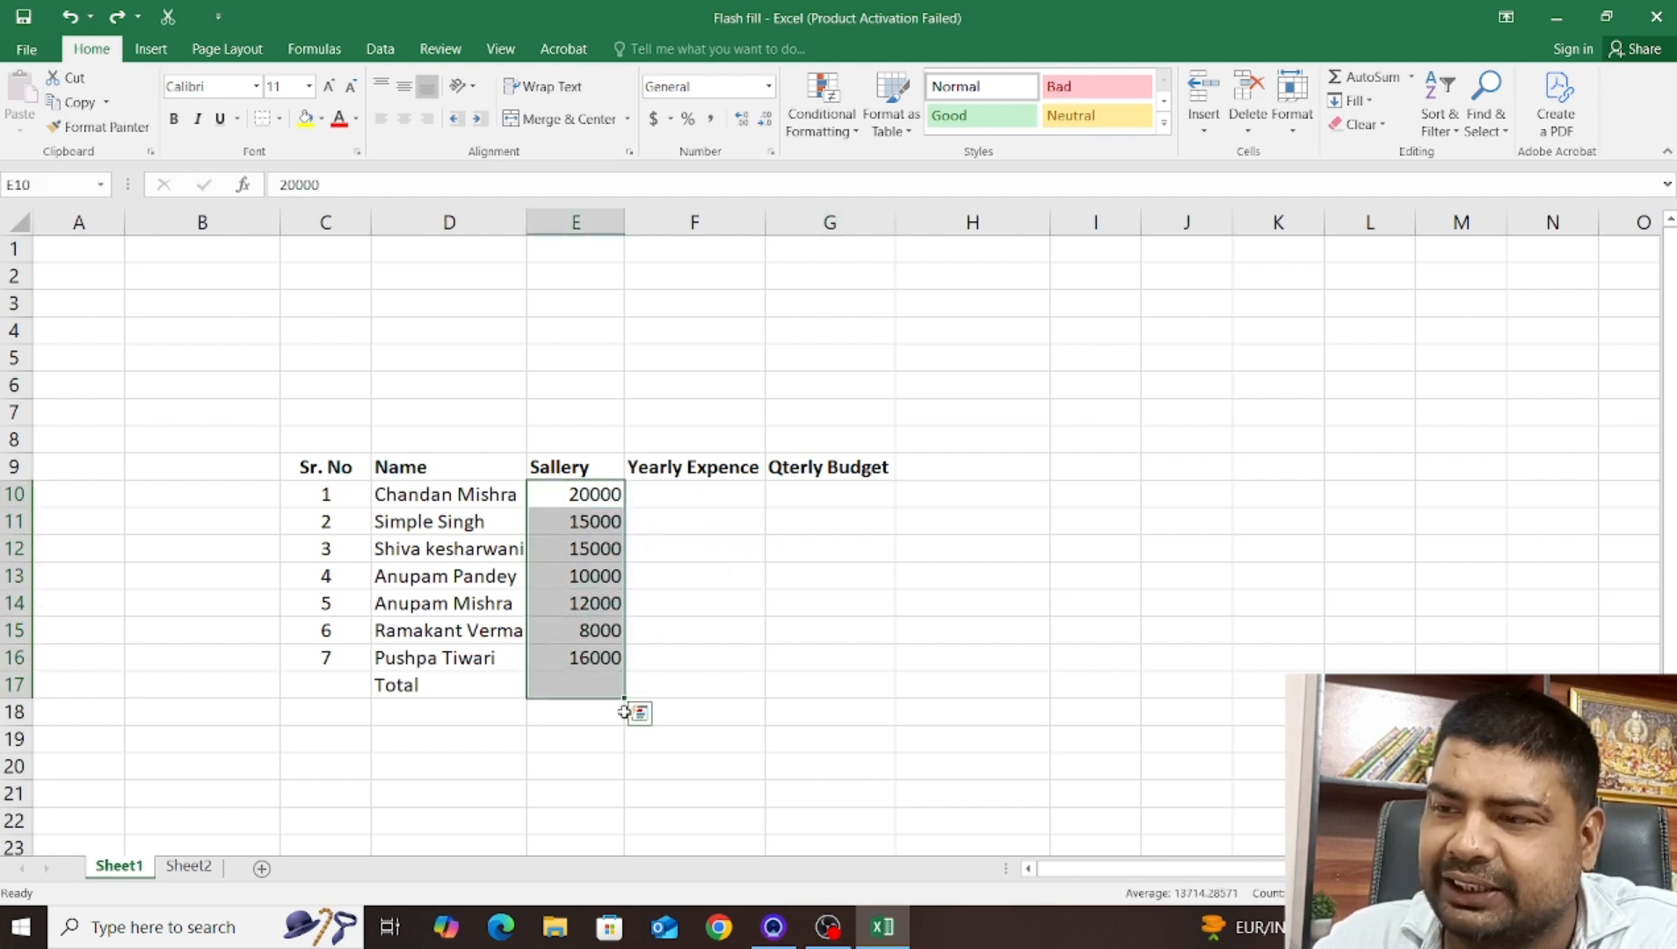
click(630, 710)
click(580, 677)
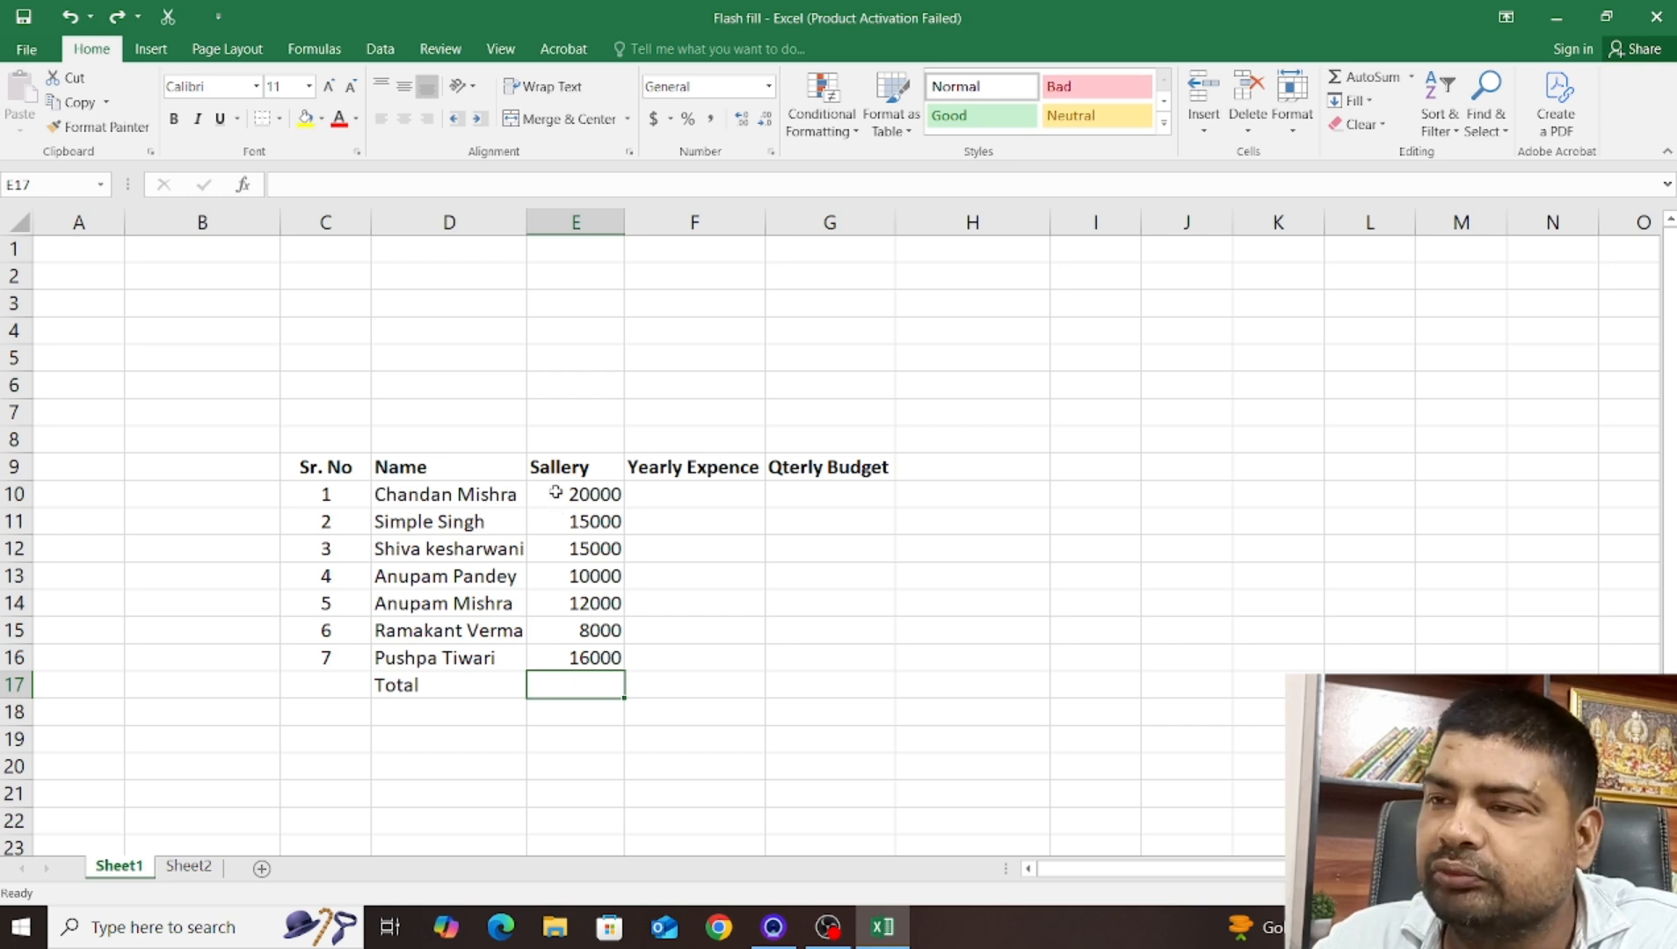
drag(555, 492, 554, 680)
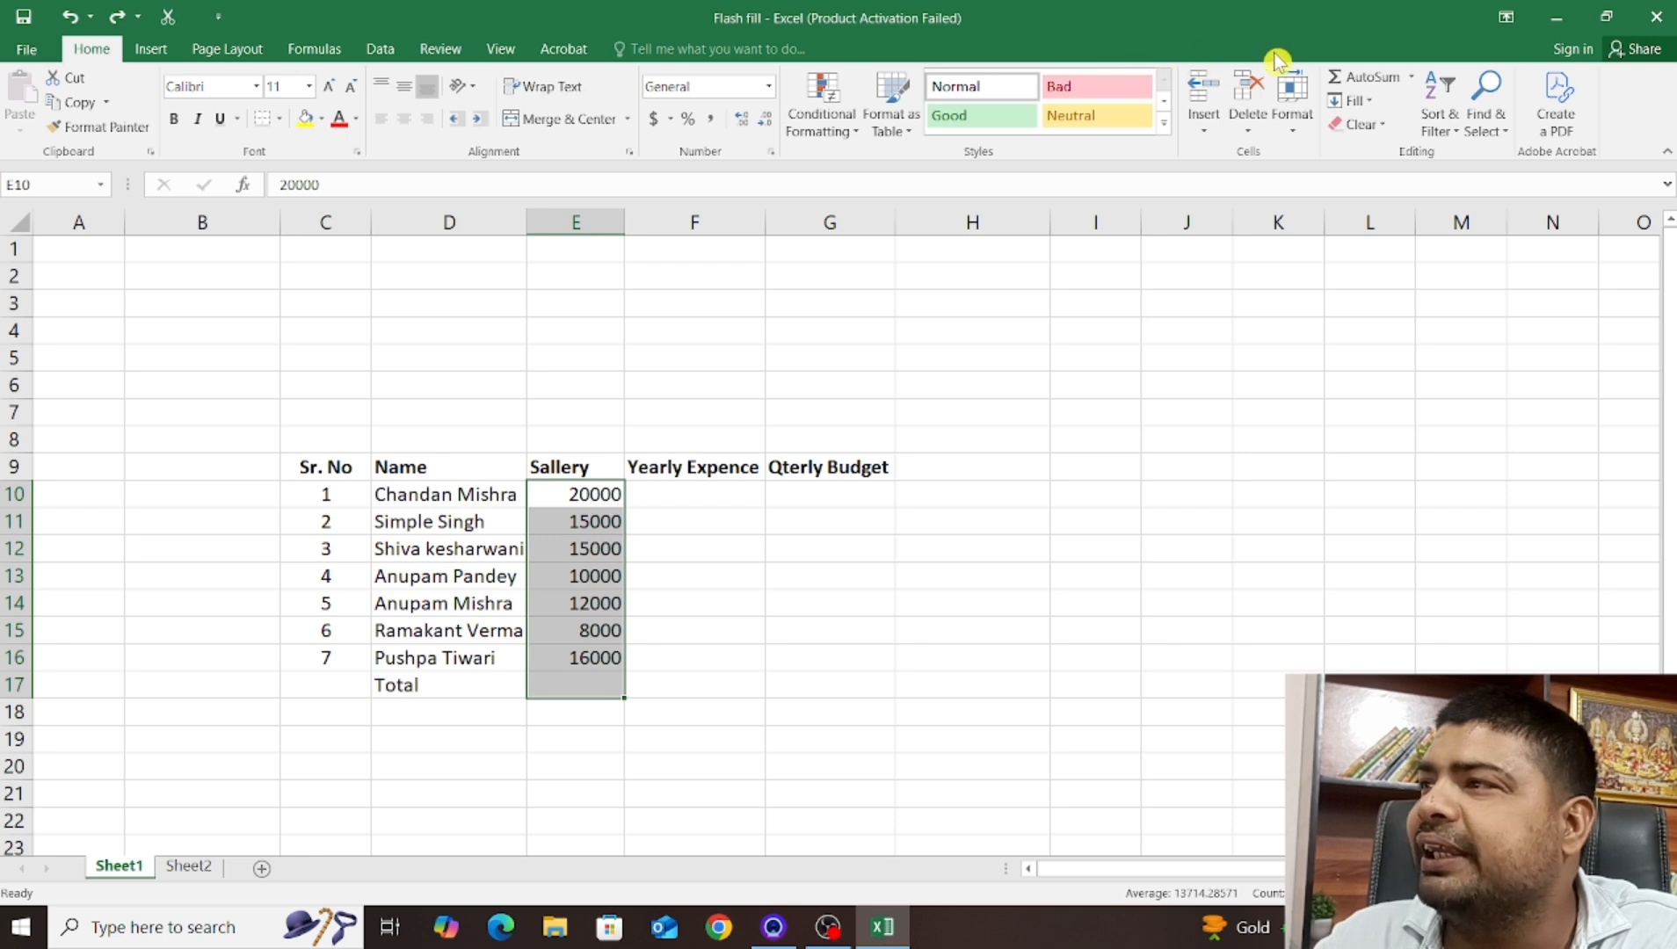
click(1376, 81)
Inspect the Total row's sum formula in E17 and undo the AutoSum entry
click(576, 707)
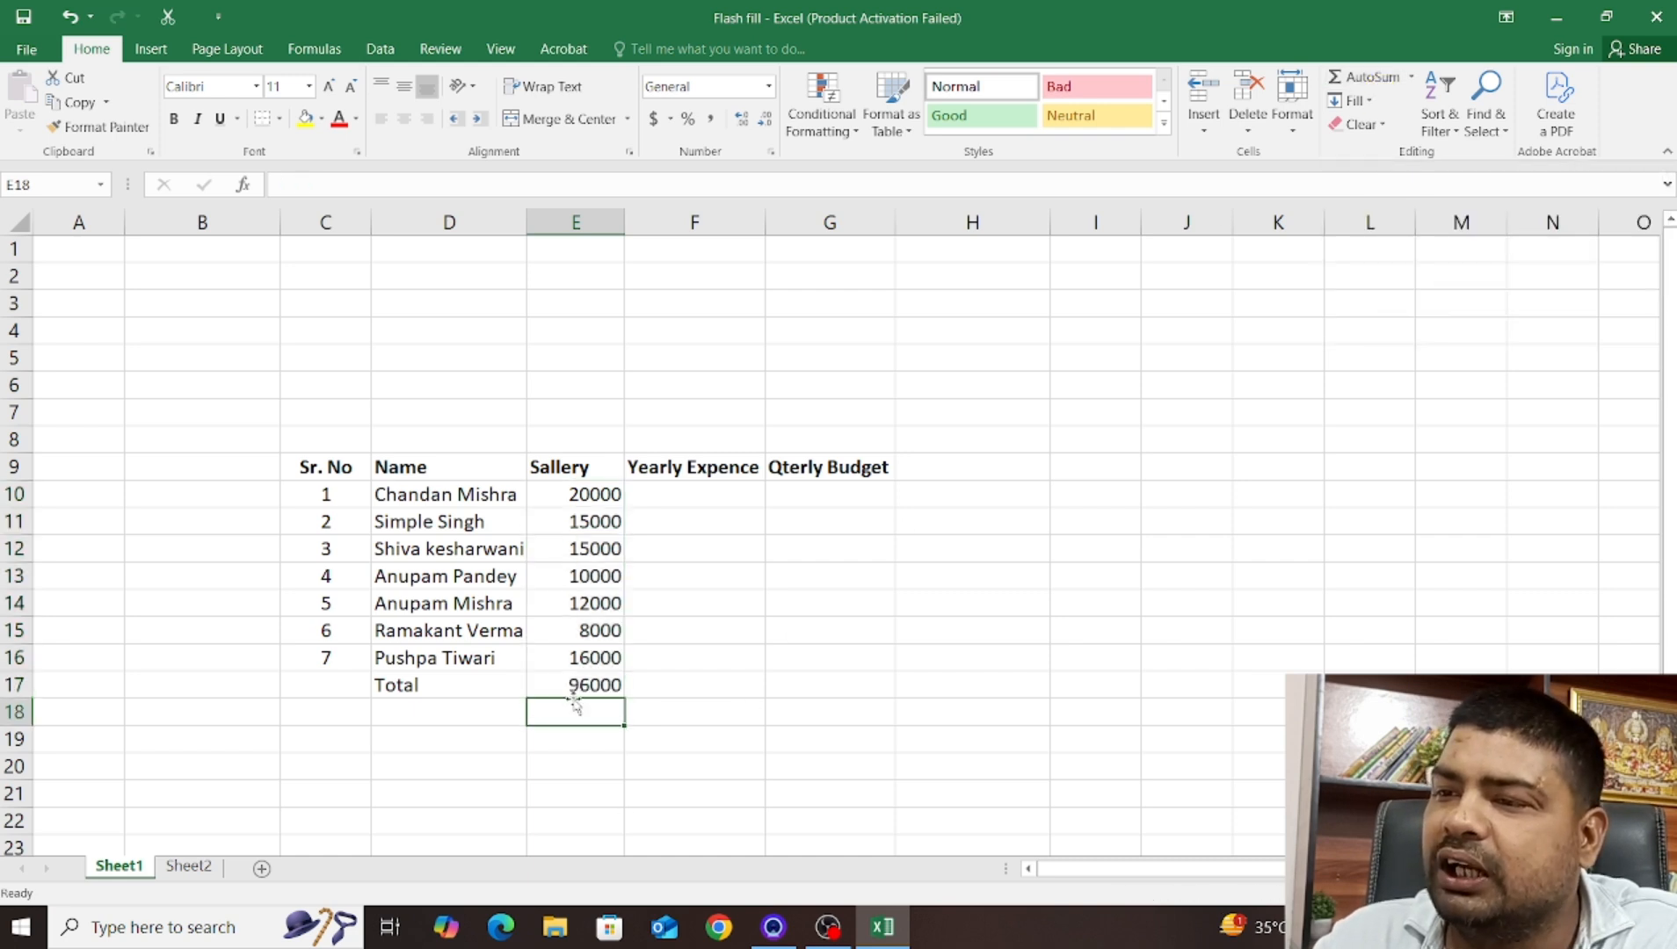
click(576, 690)
click(429, 688)
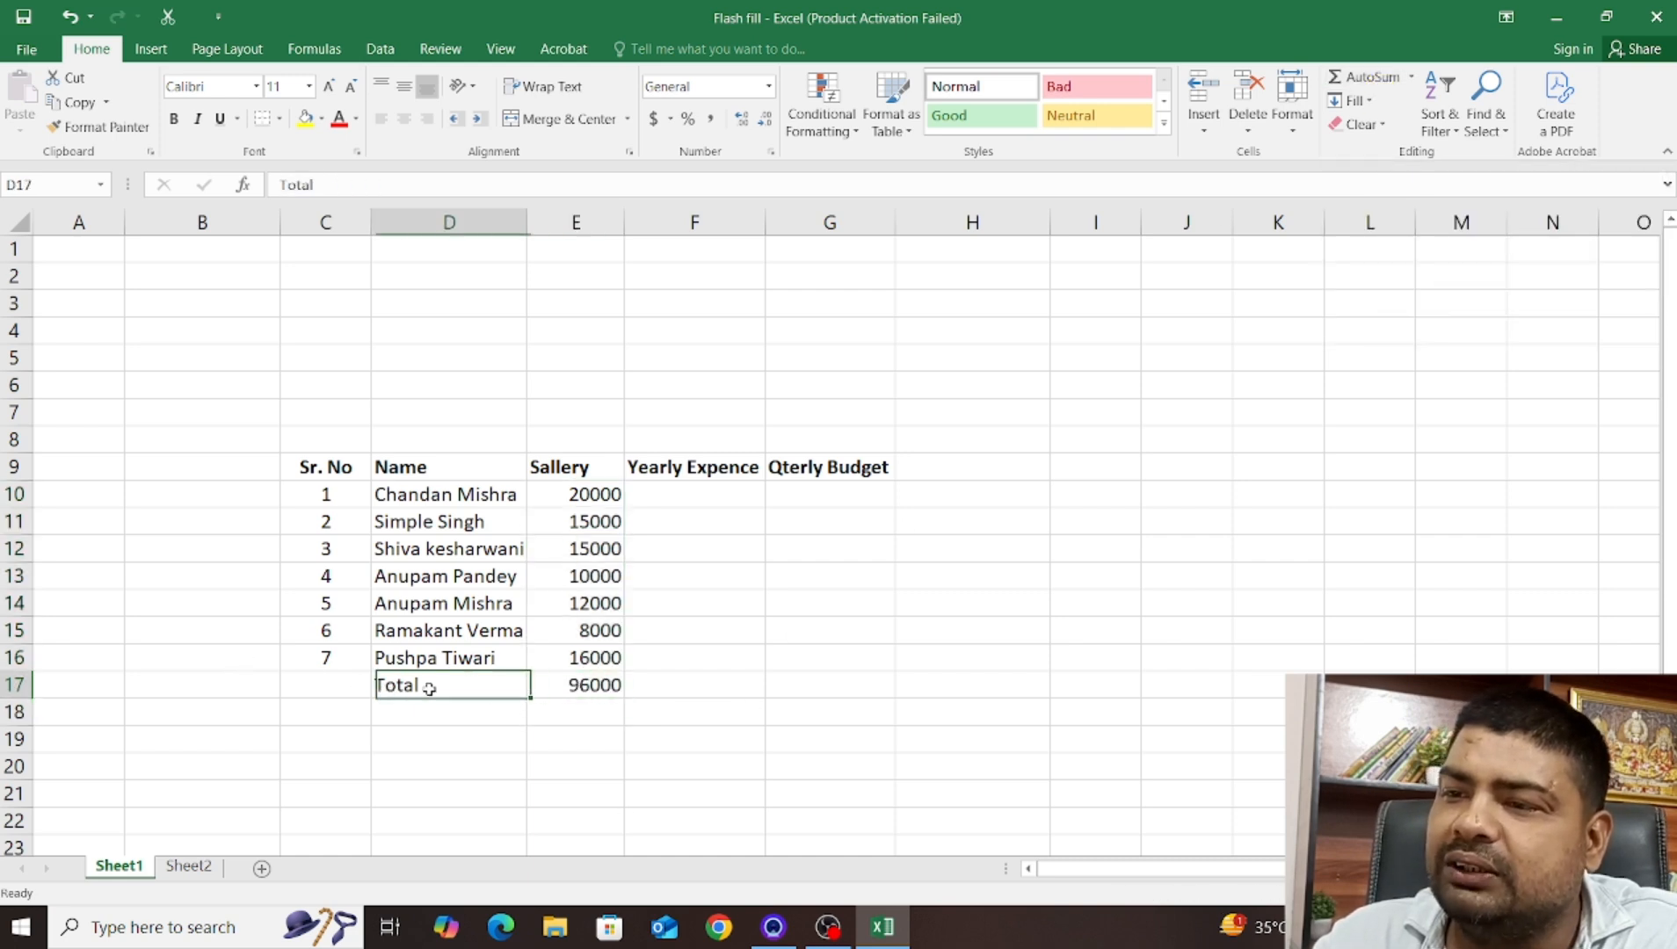
drag(429, 688, 576, 685)
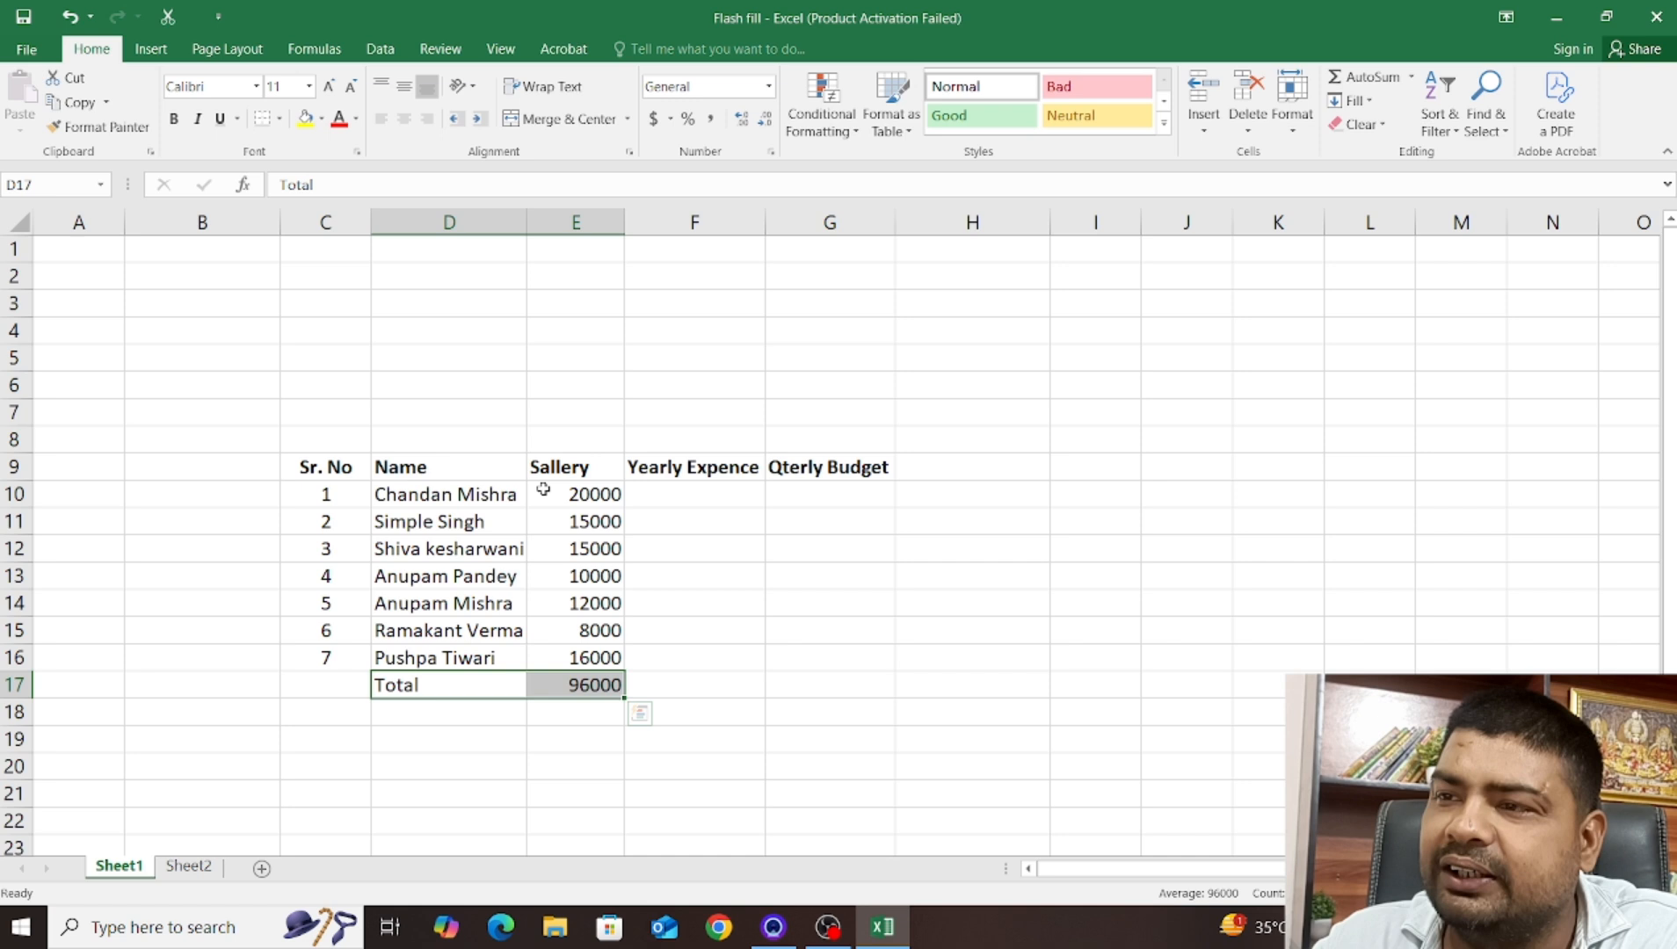
click(666, 657)
click(588, 688)
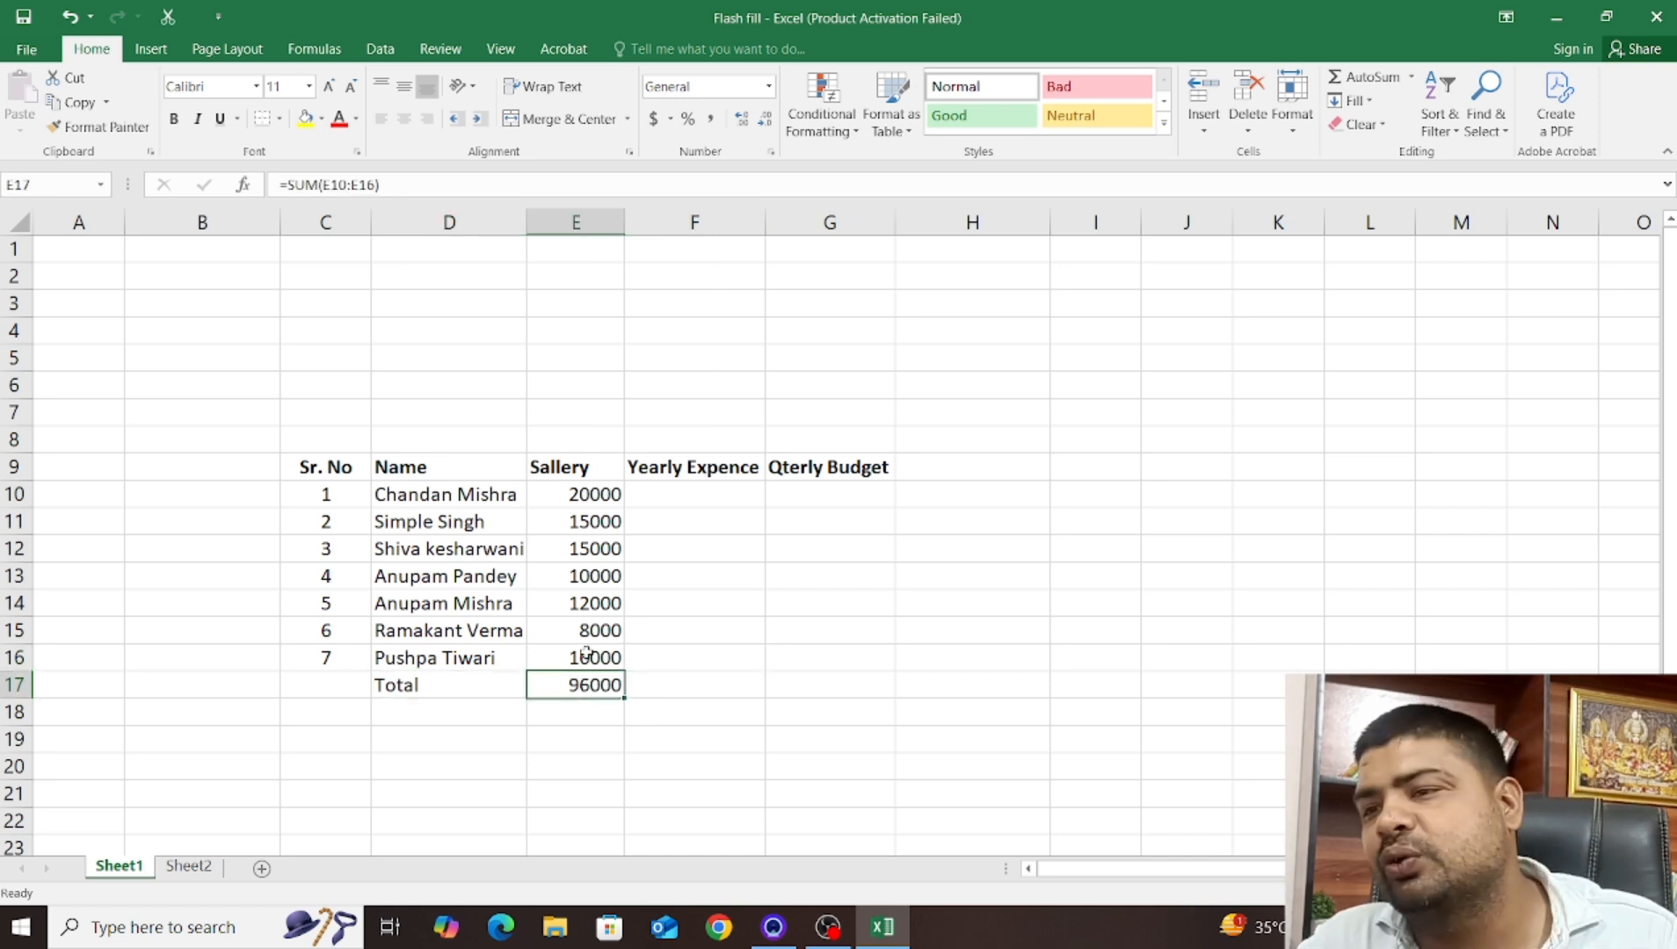
key(ctrl+z)
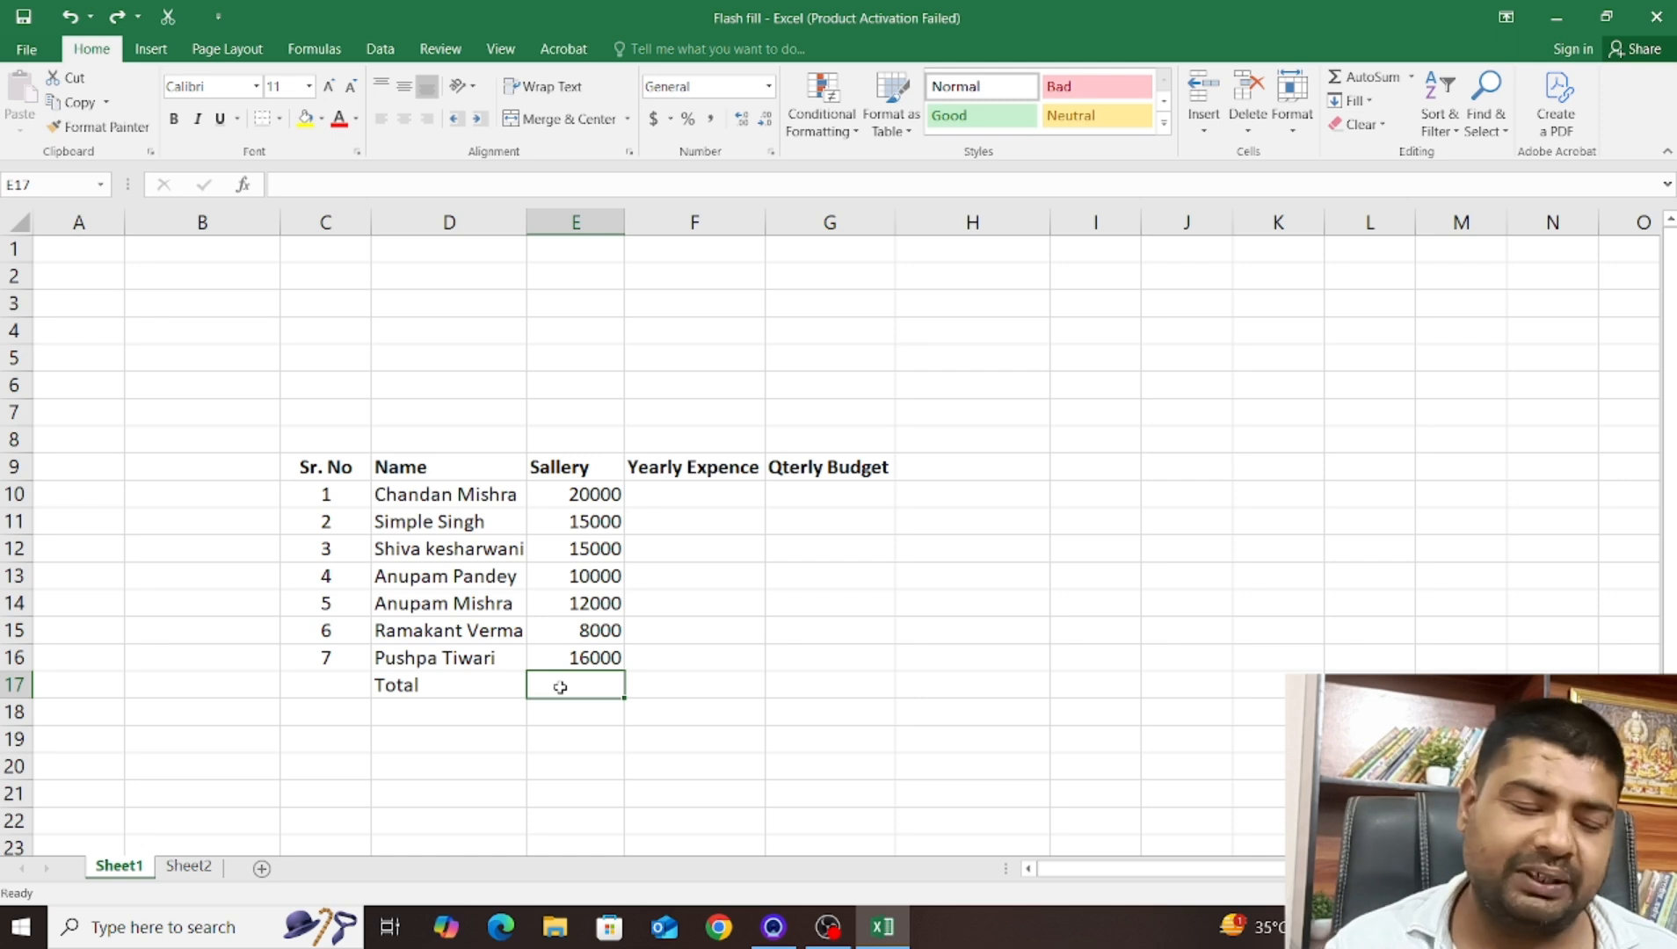
Total the Sallery values in the Total row's cell E17 with the formula =sum(E10:E16)
text(=)
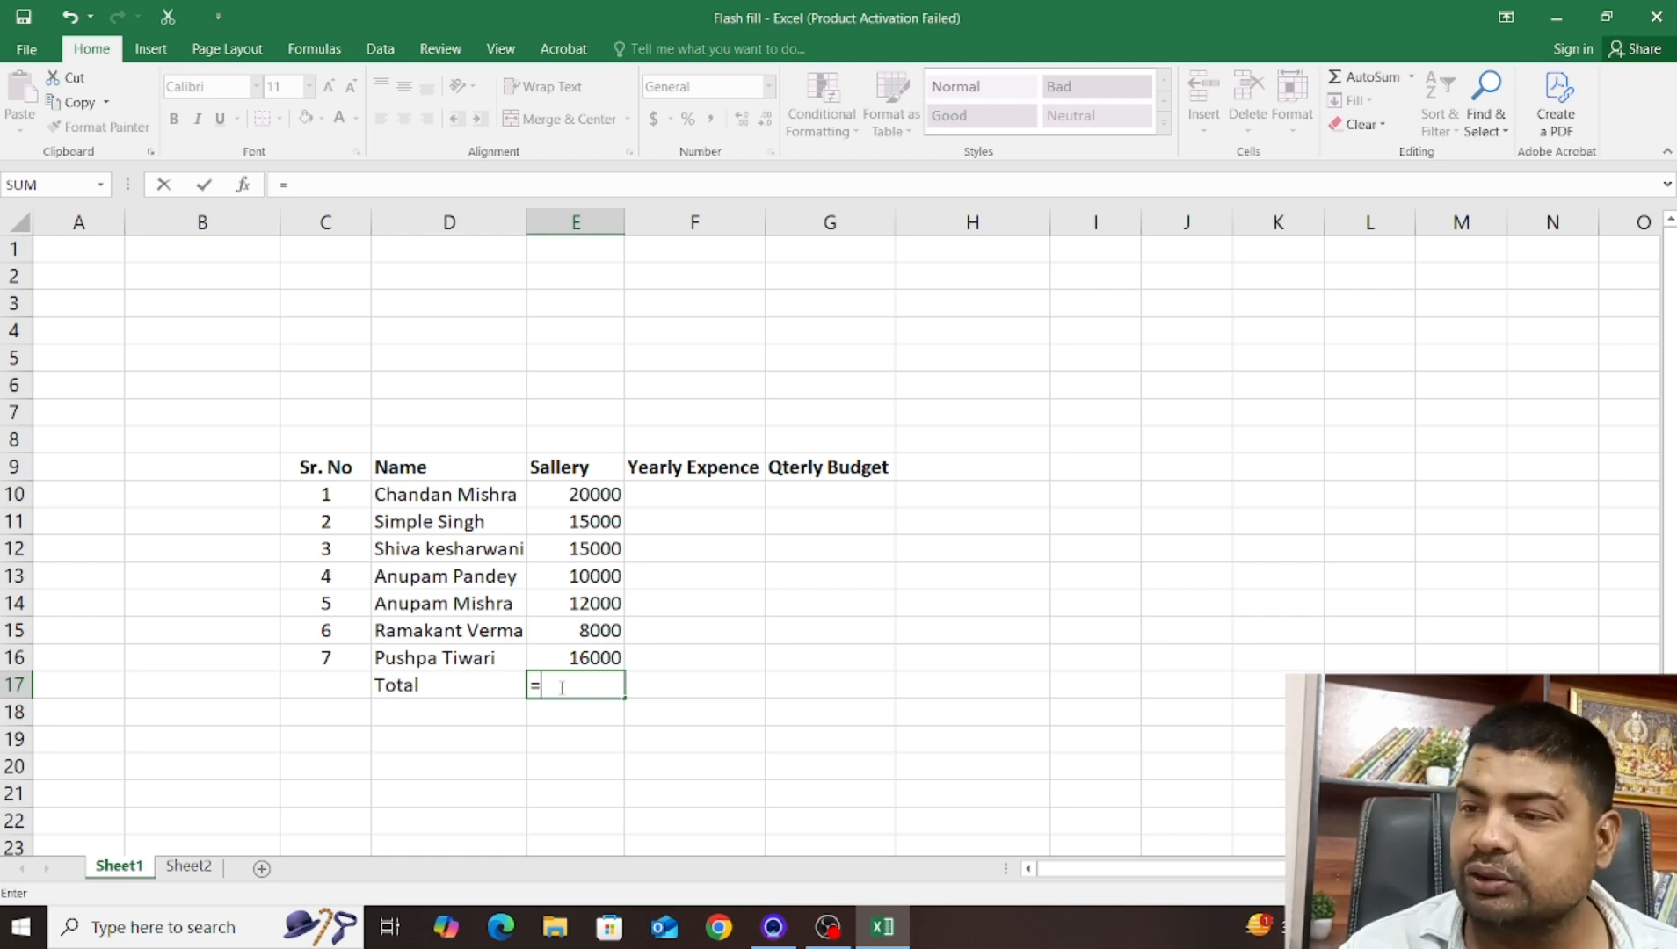
text(sum)
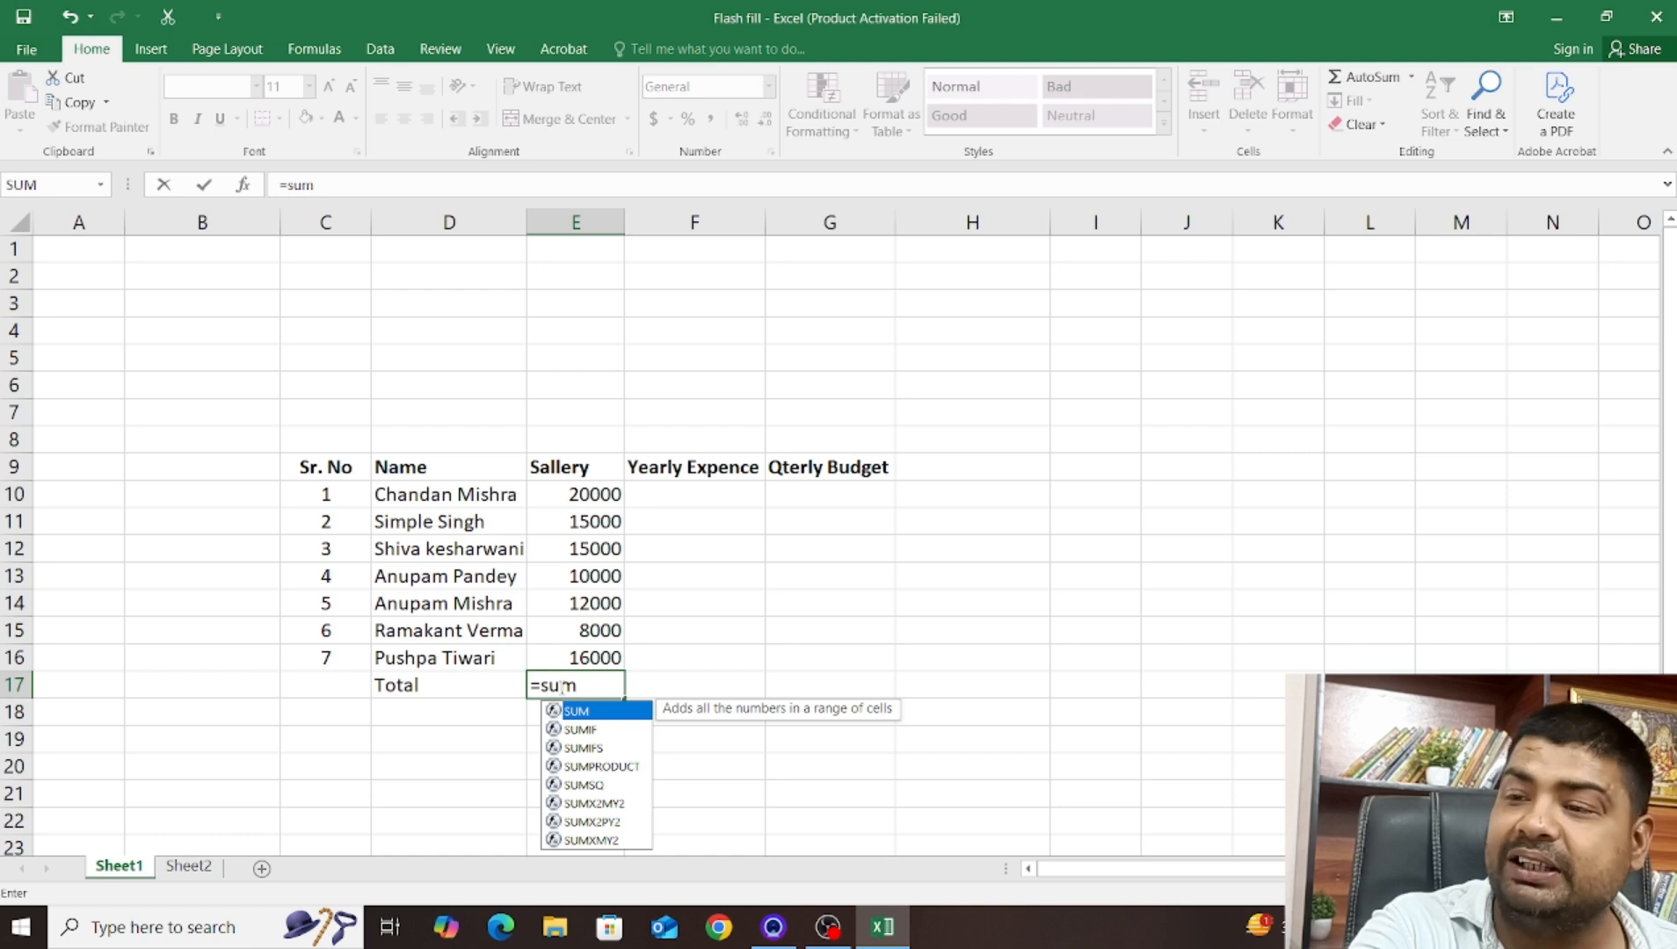
text(()
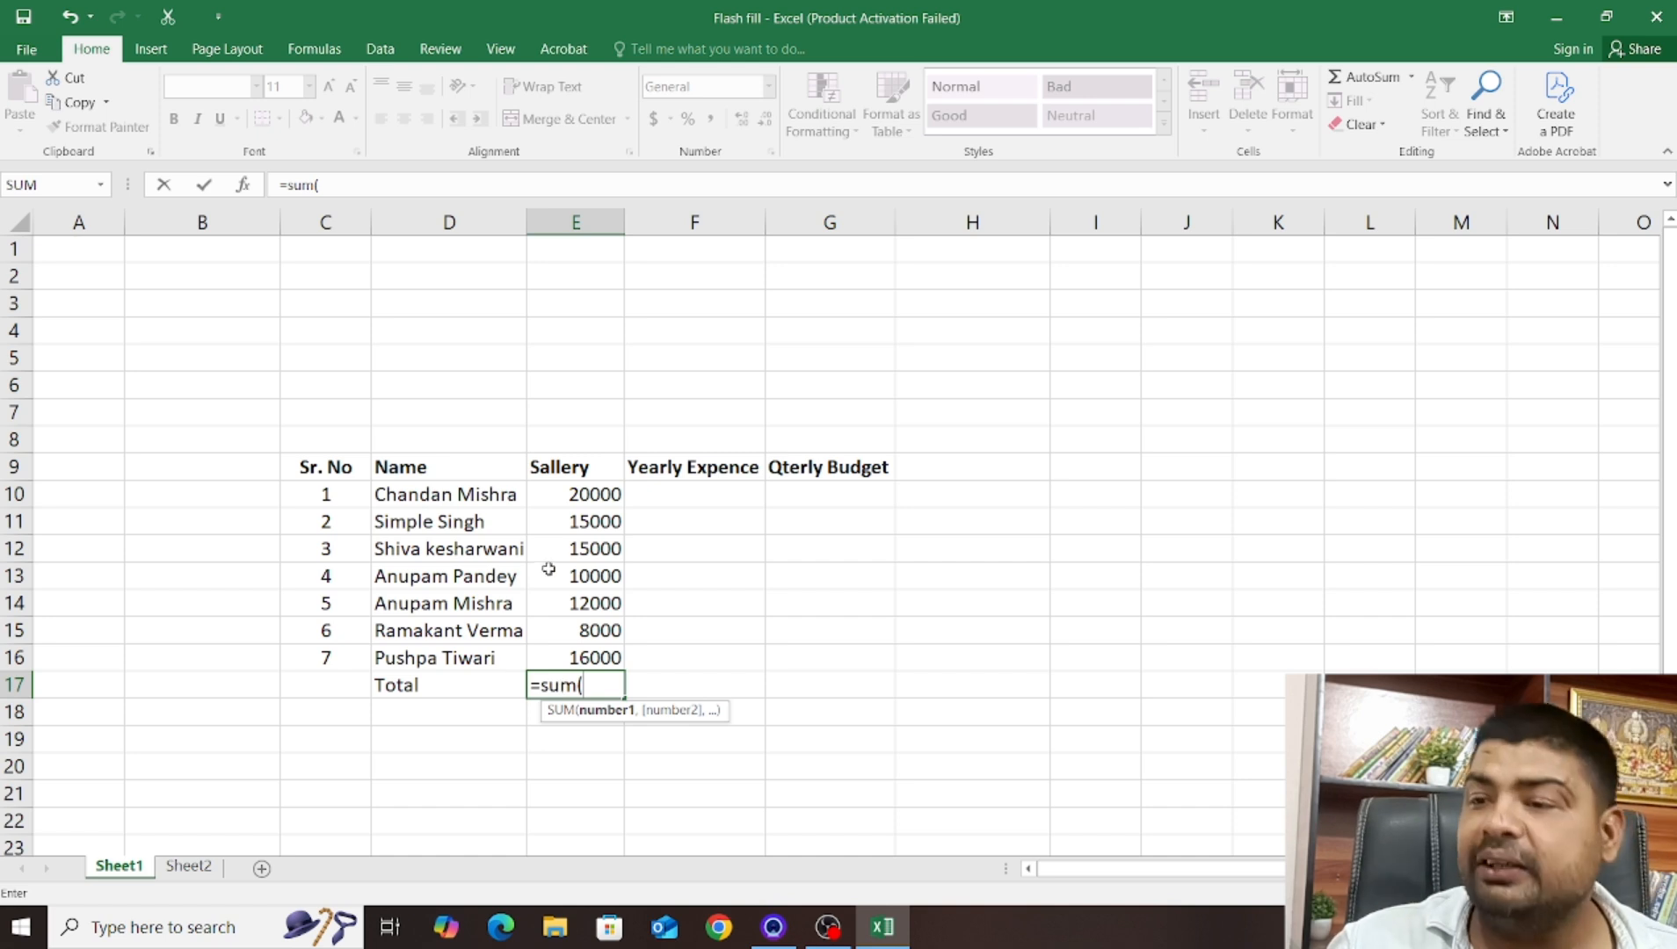
click(558, 494)
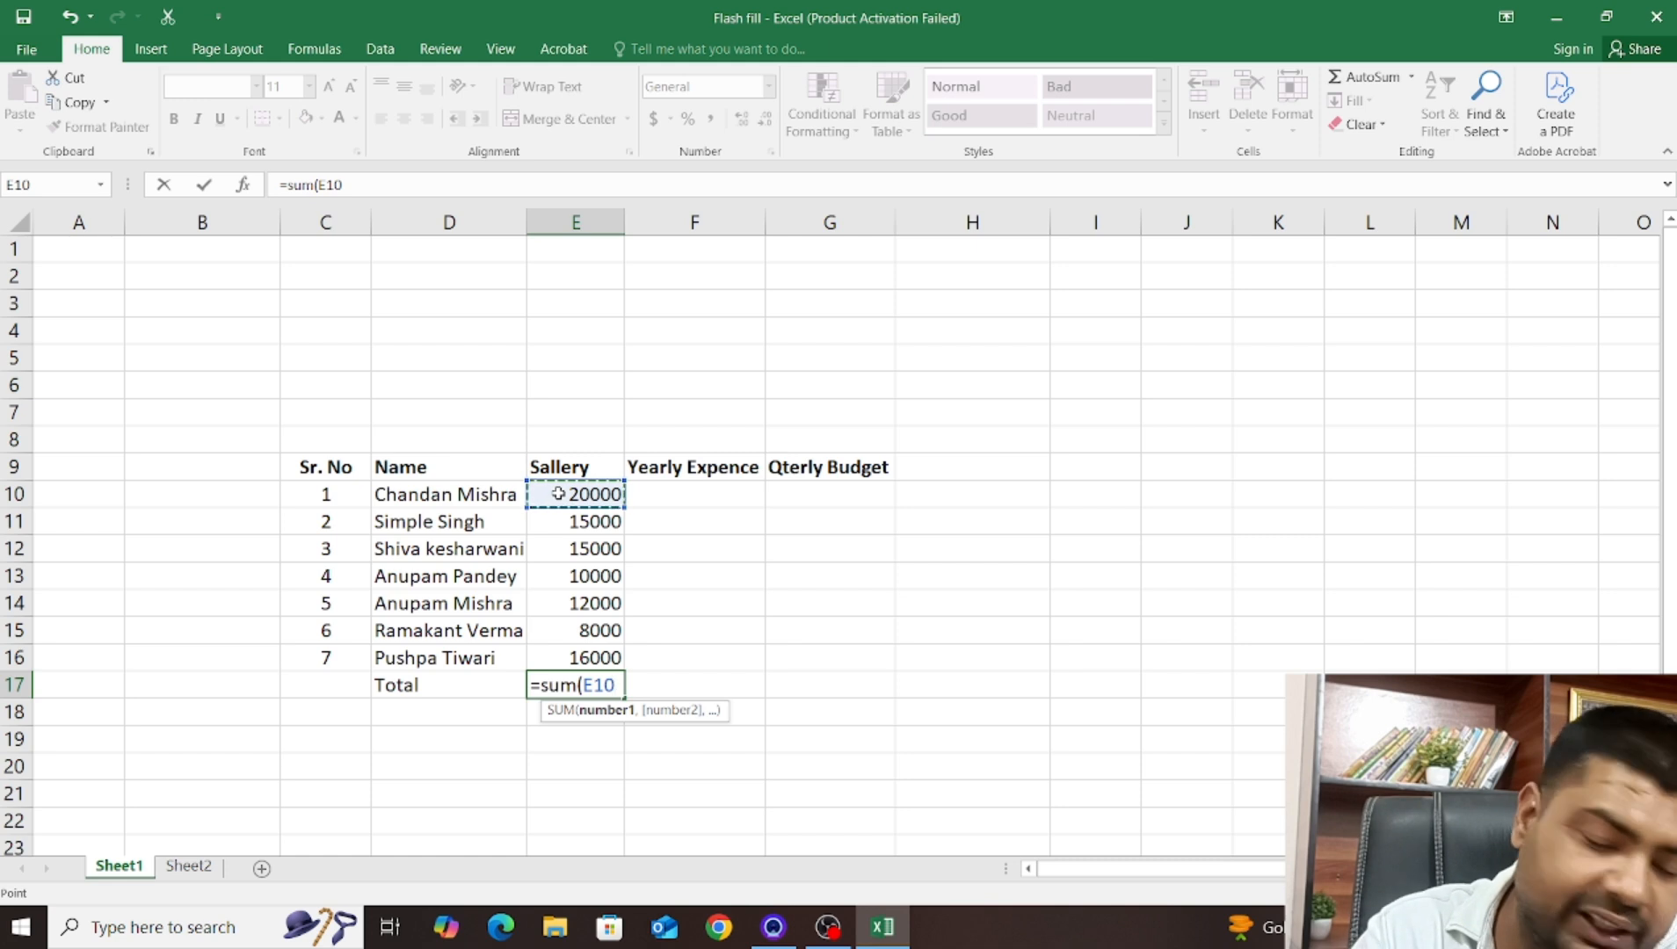
key(F8)
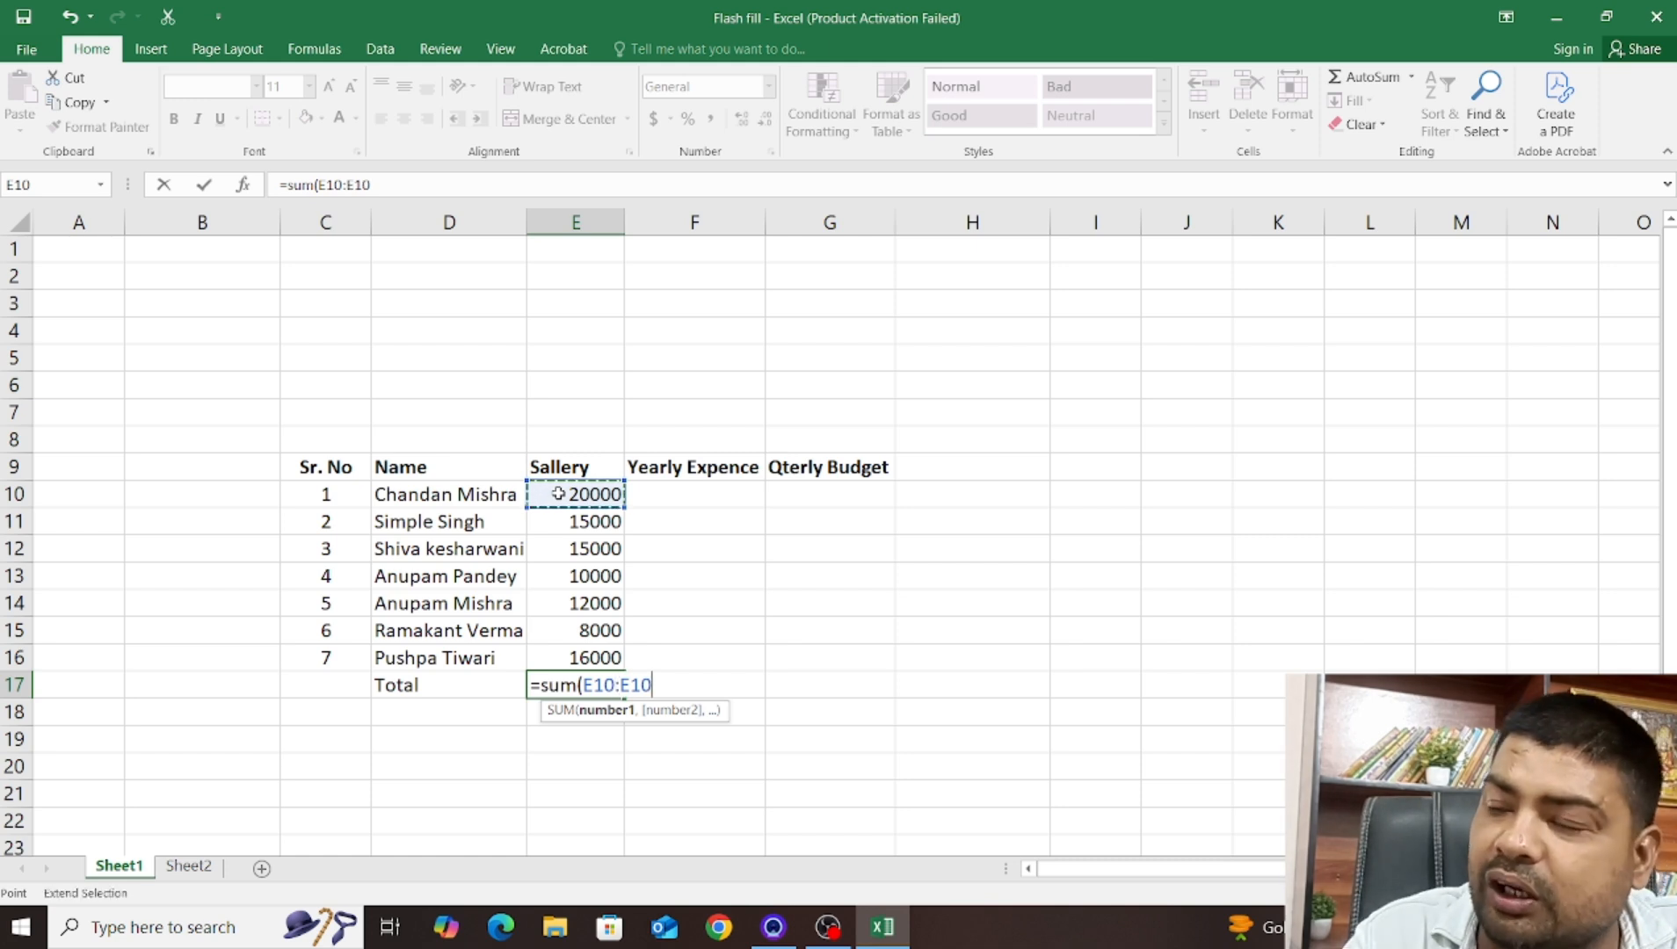
click(569, 656)
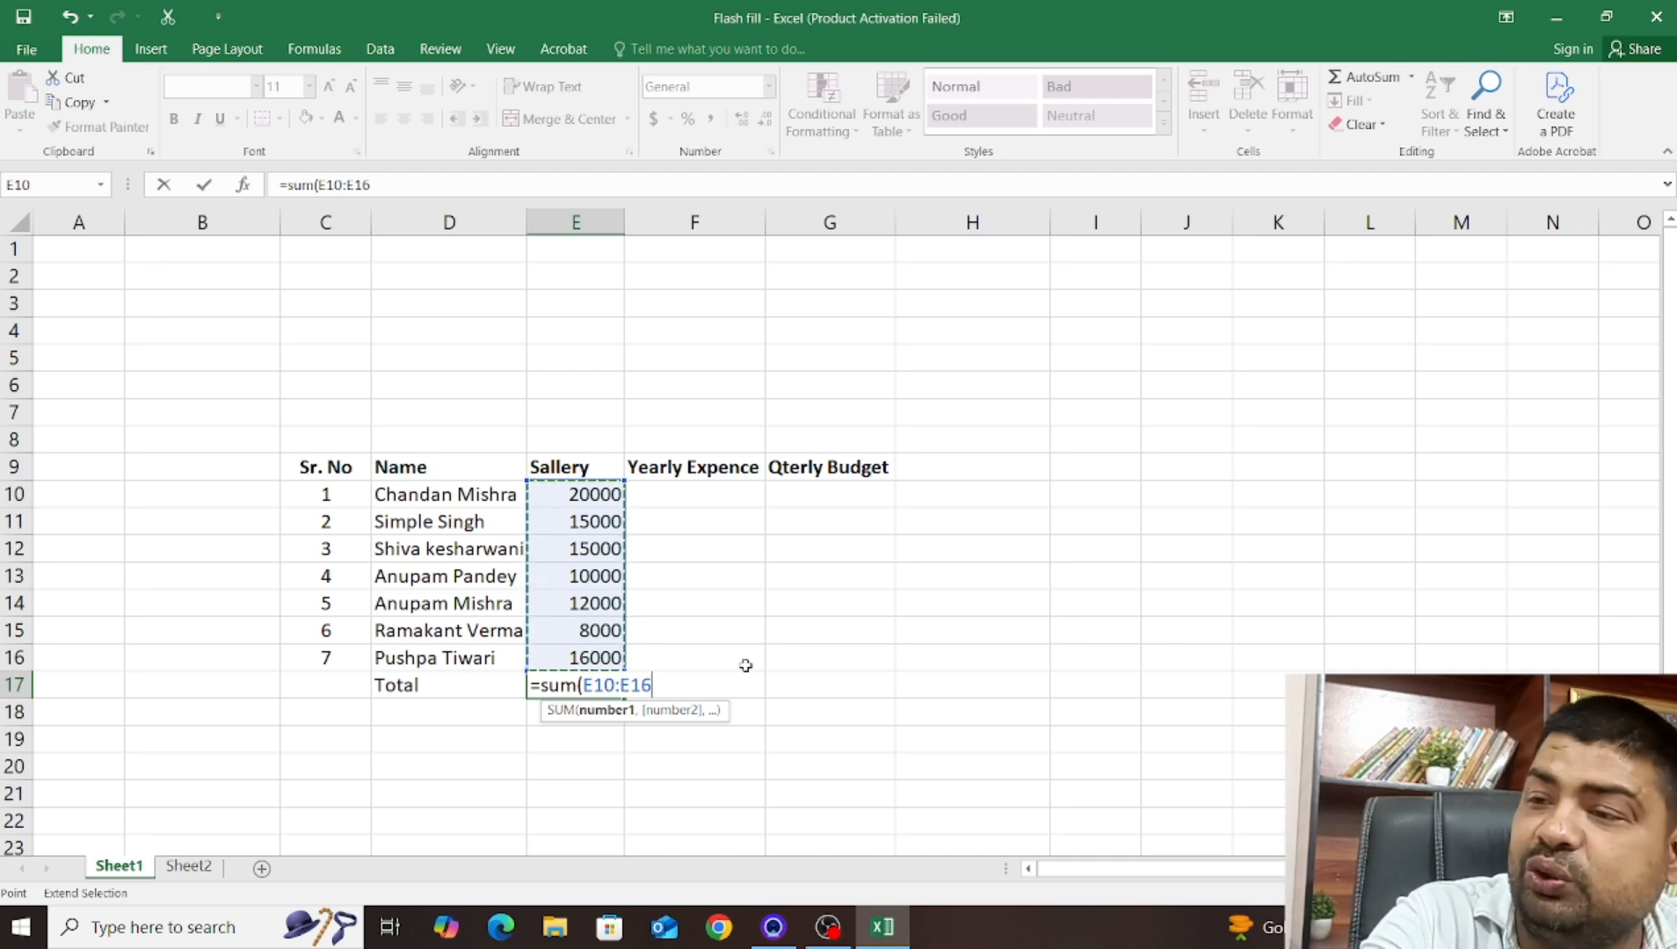
text())
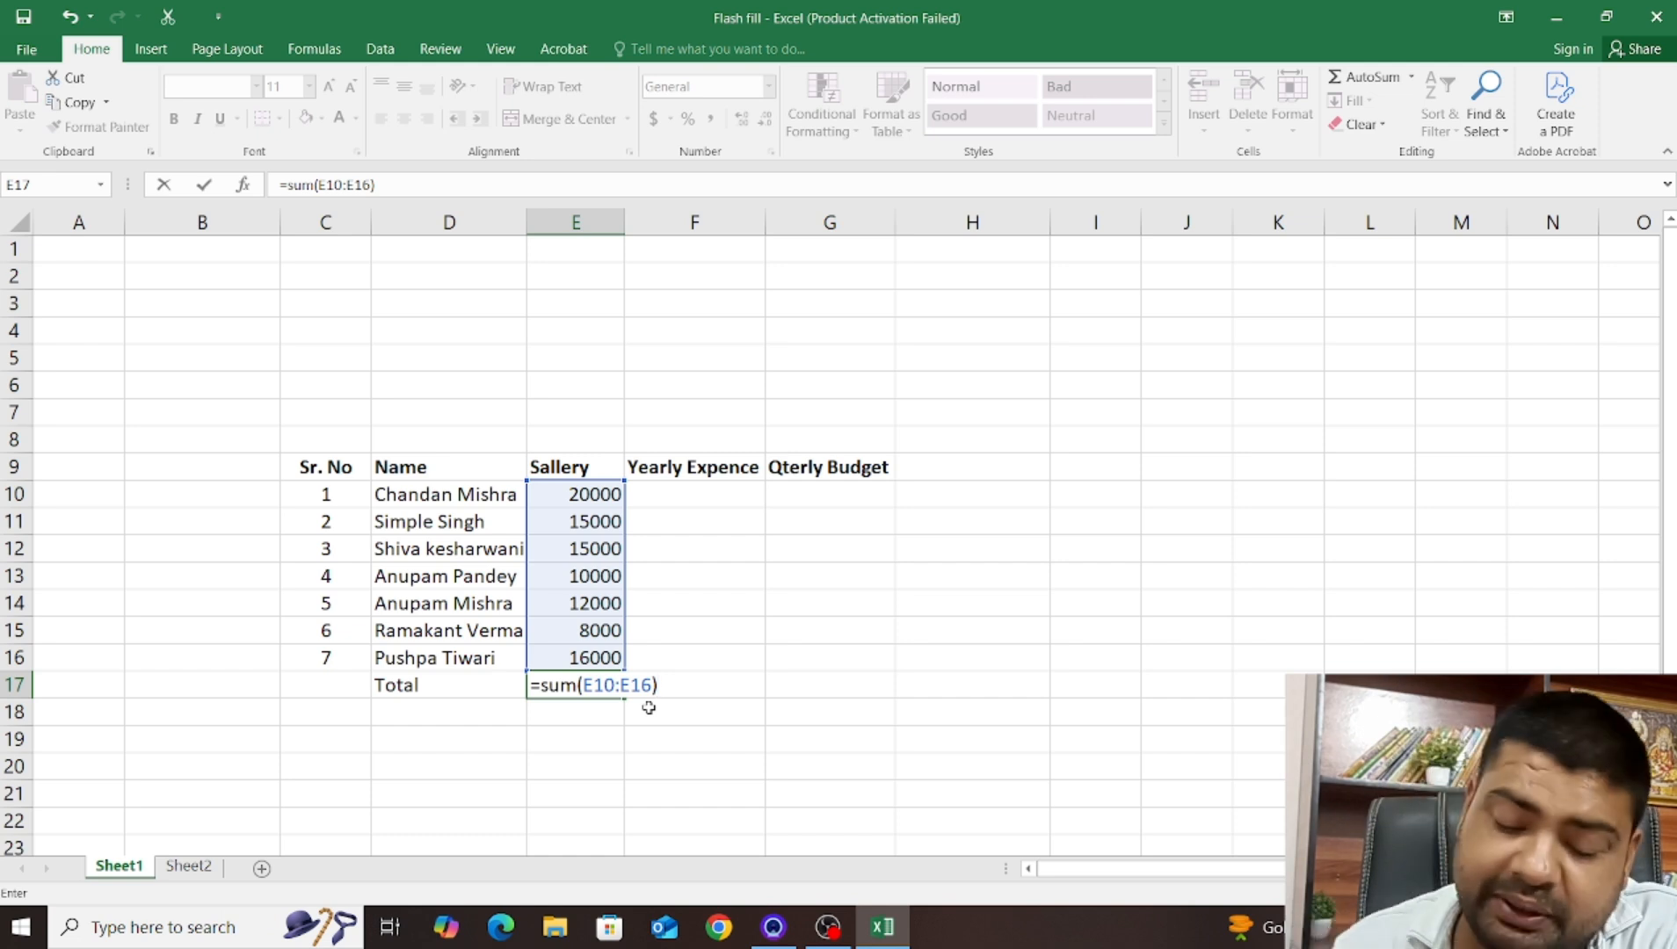
key(Return)
click(584, 676)
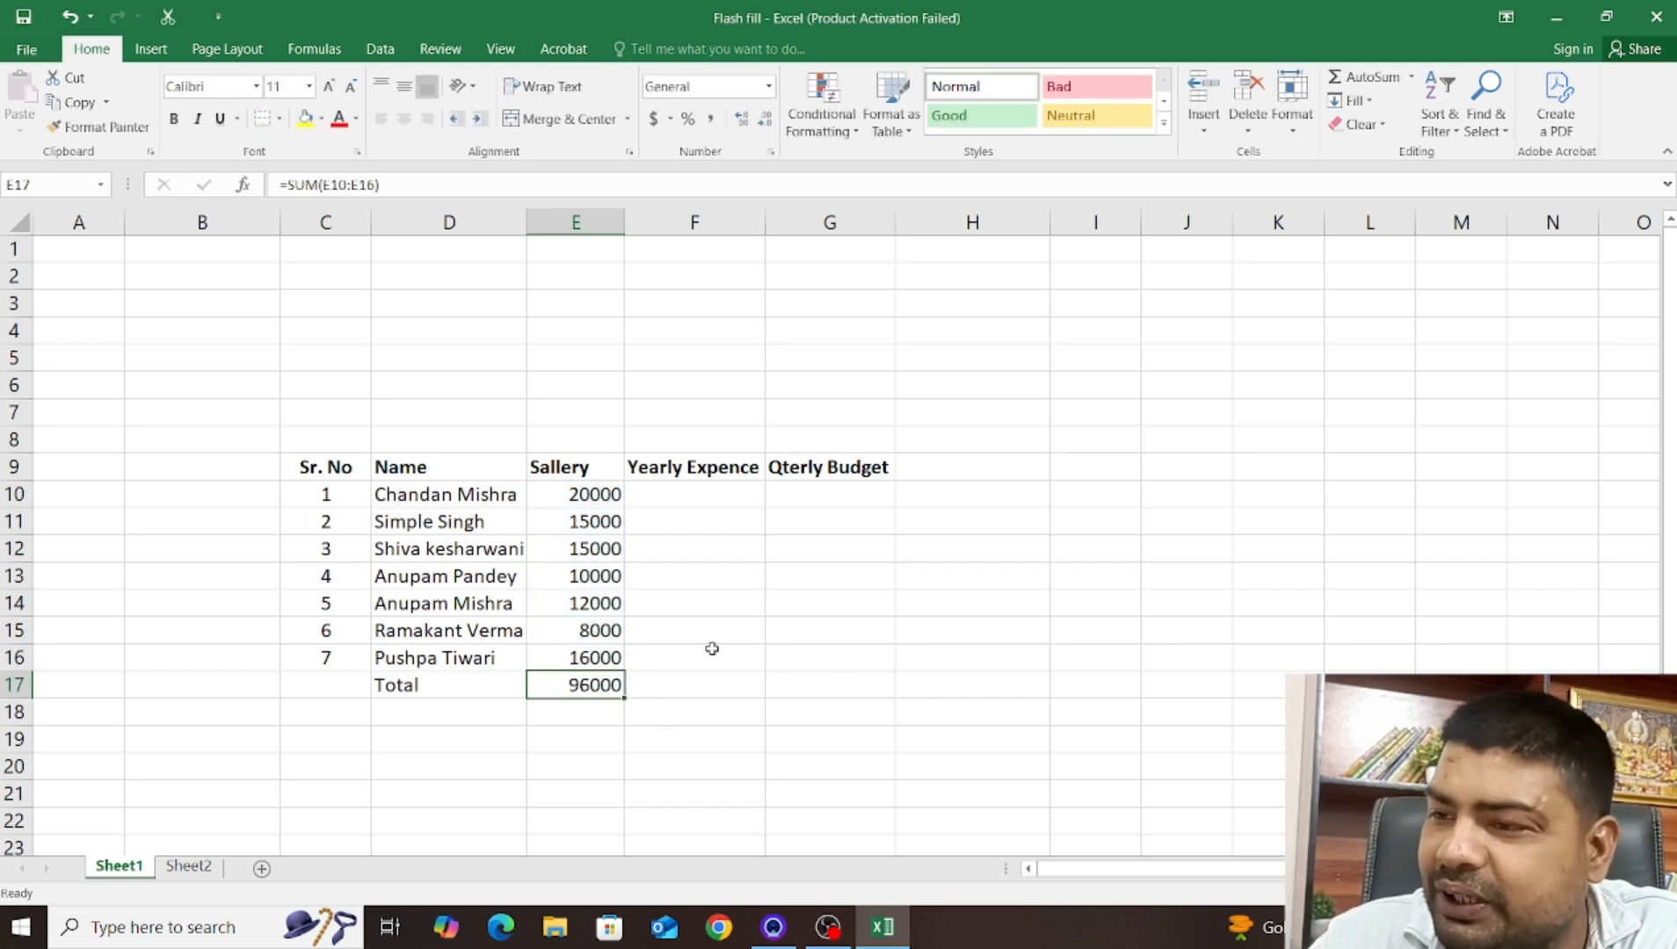
Clear the total in E17 and begin an addition formula there with =E10+E13
key(Delete)
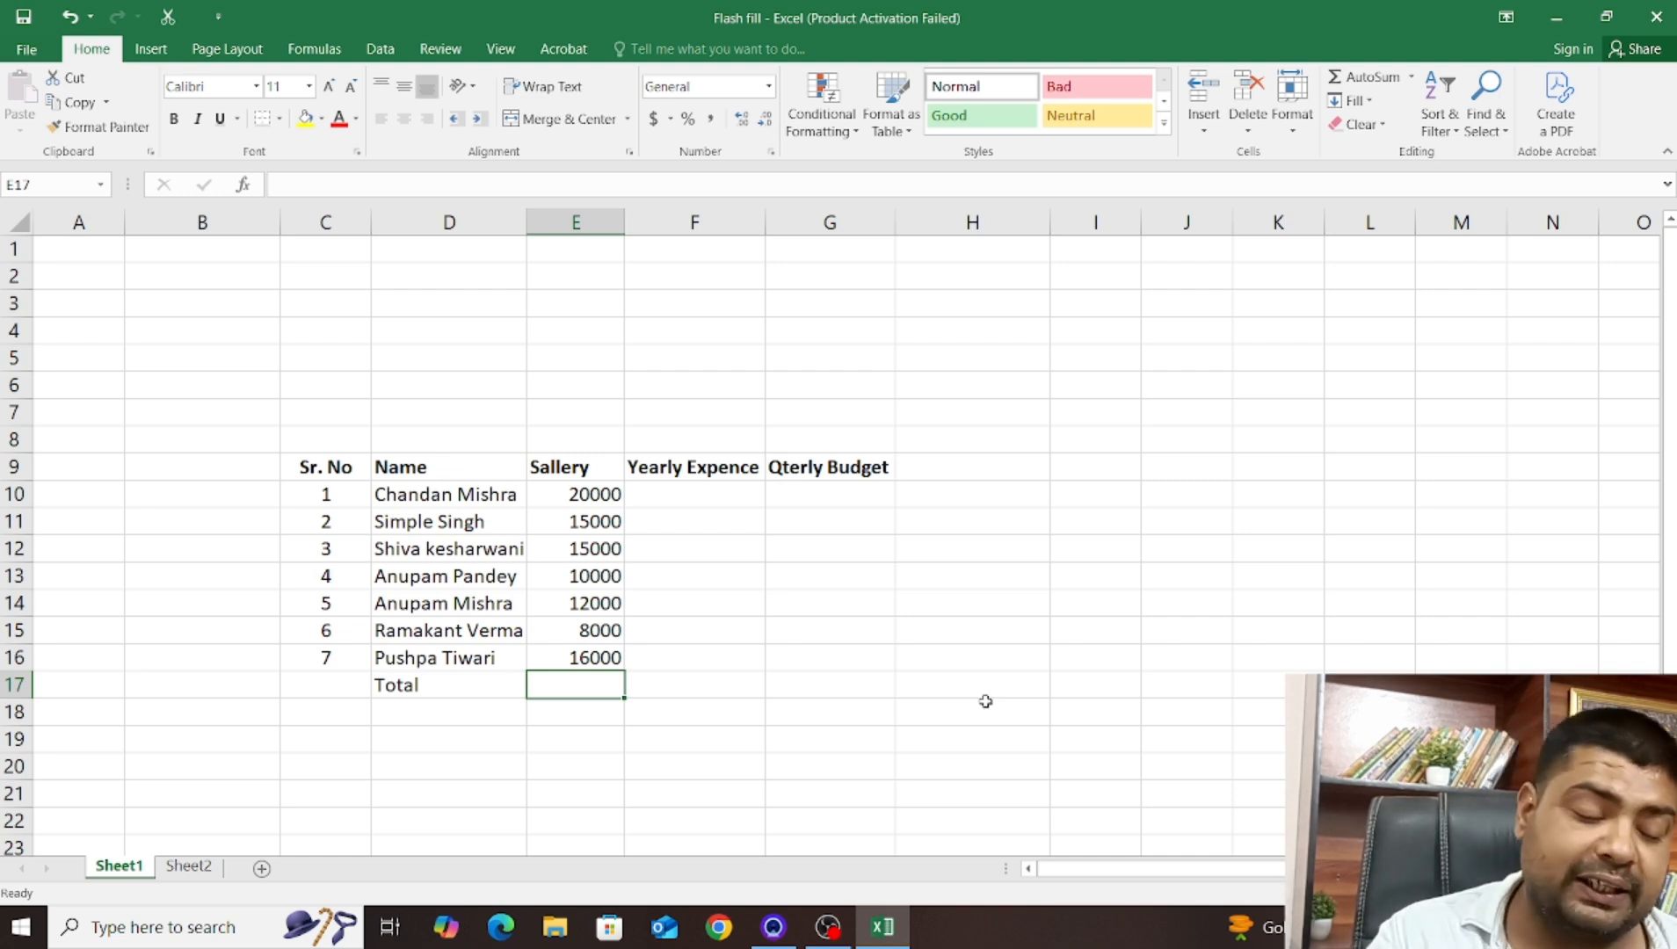
text(=)
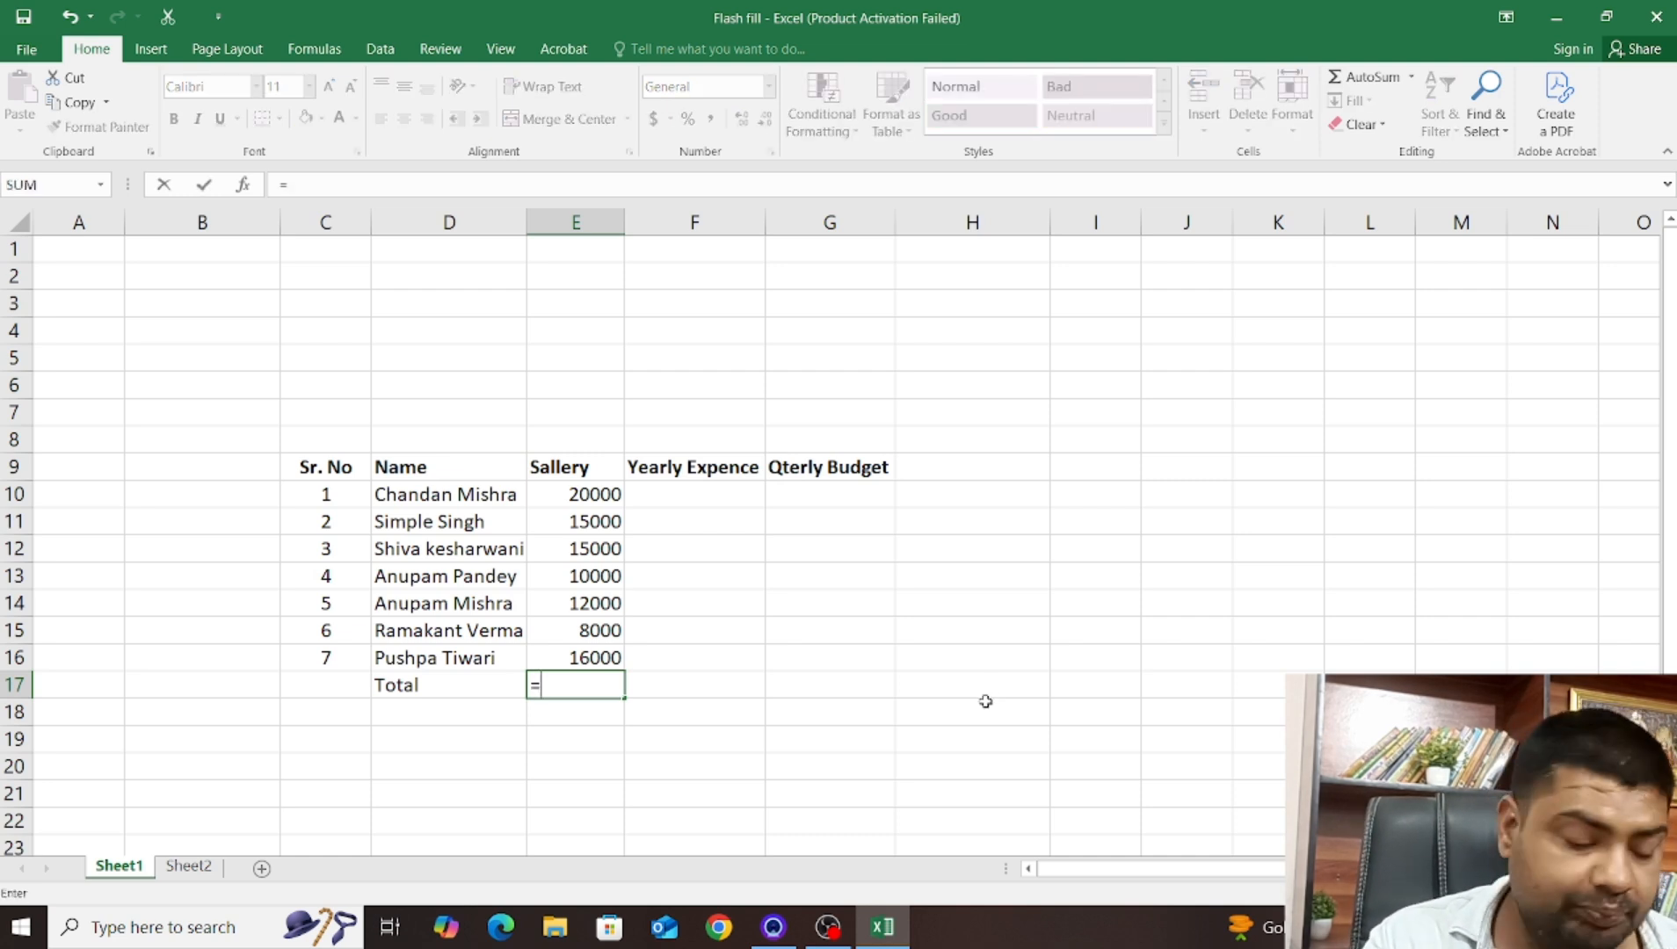
click(615, 497)
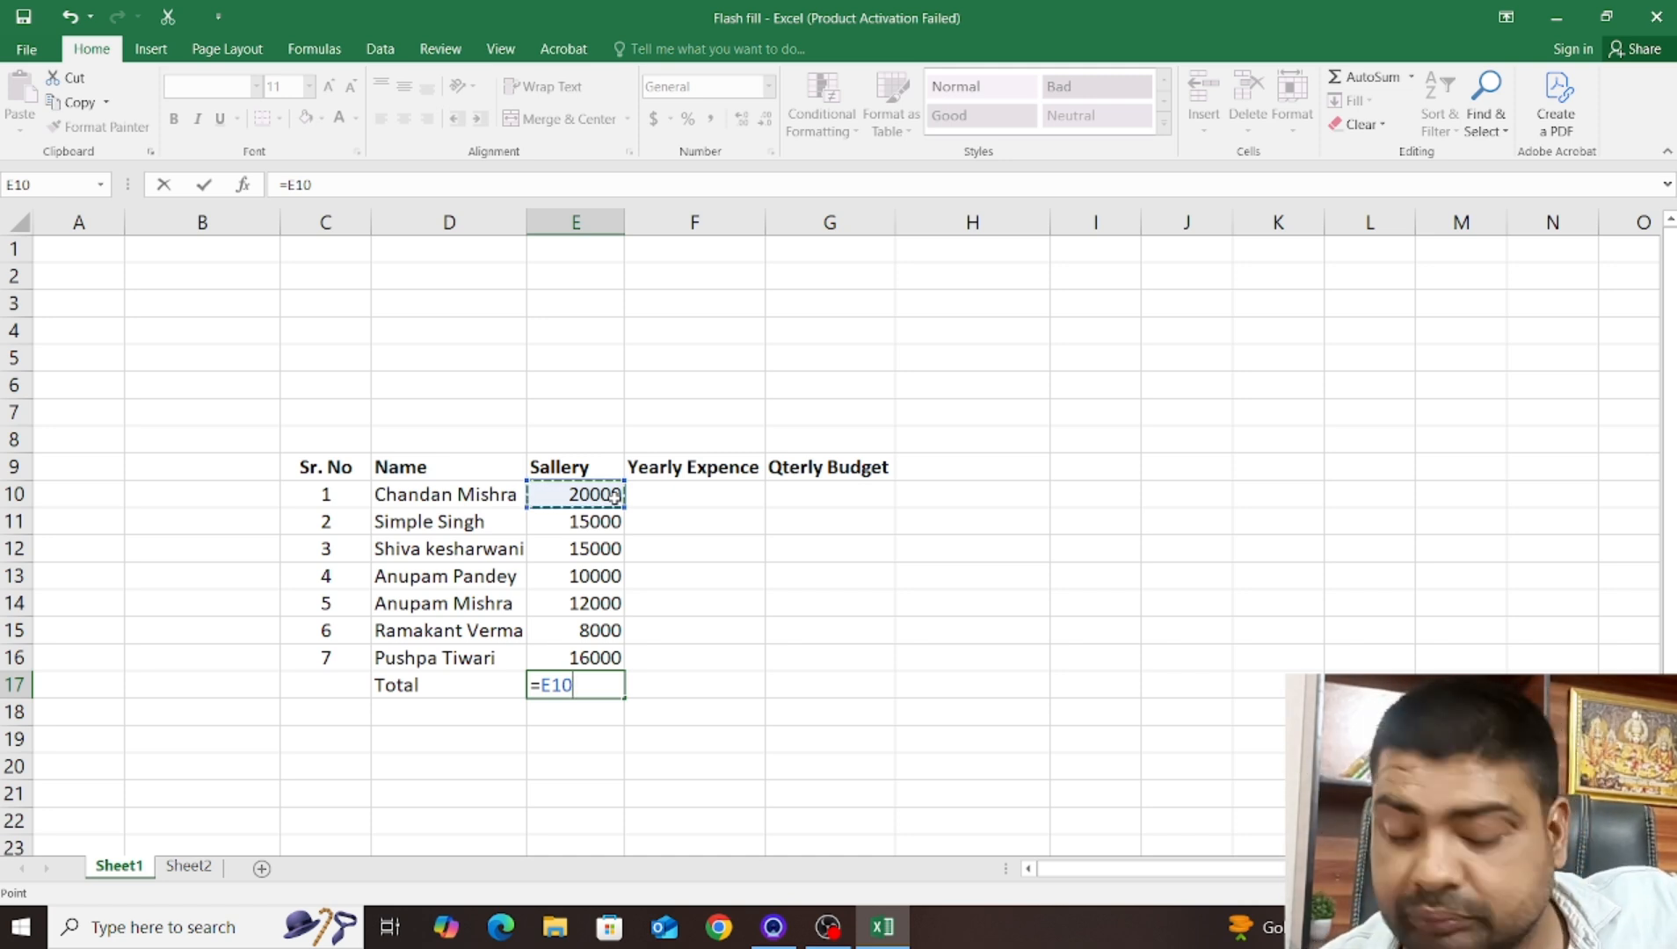
text(+)
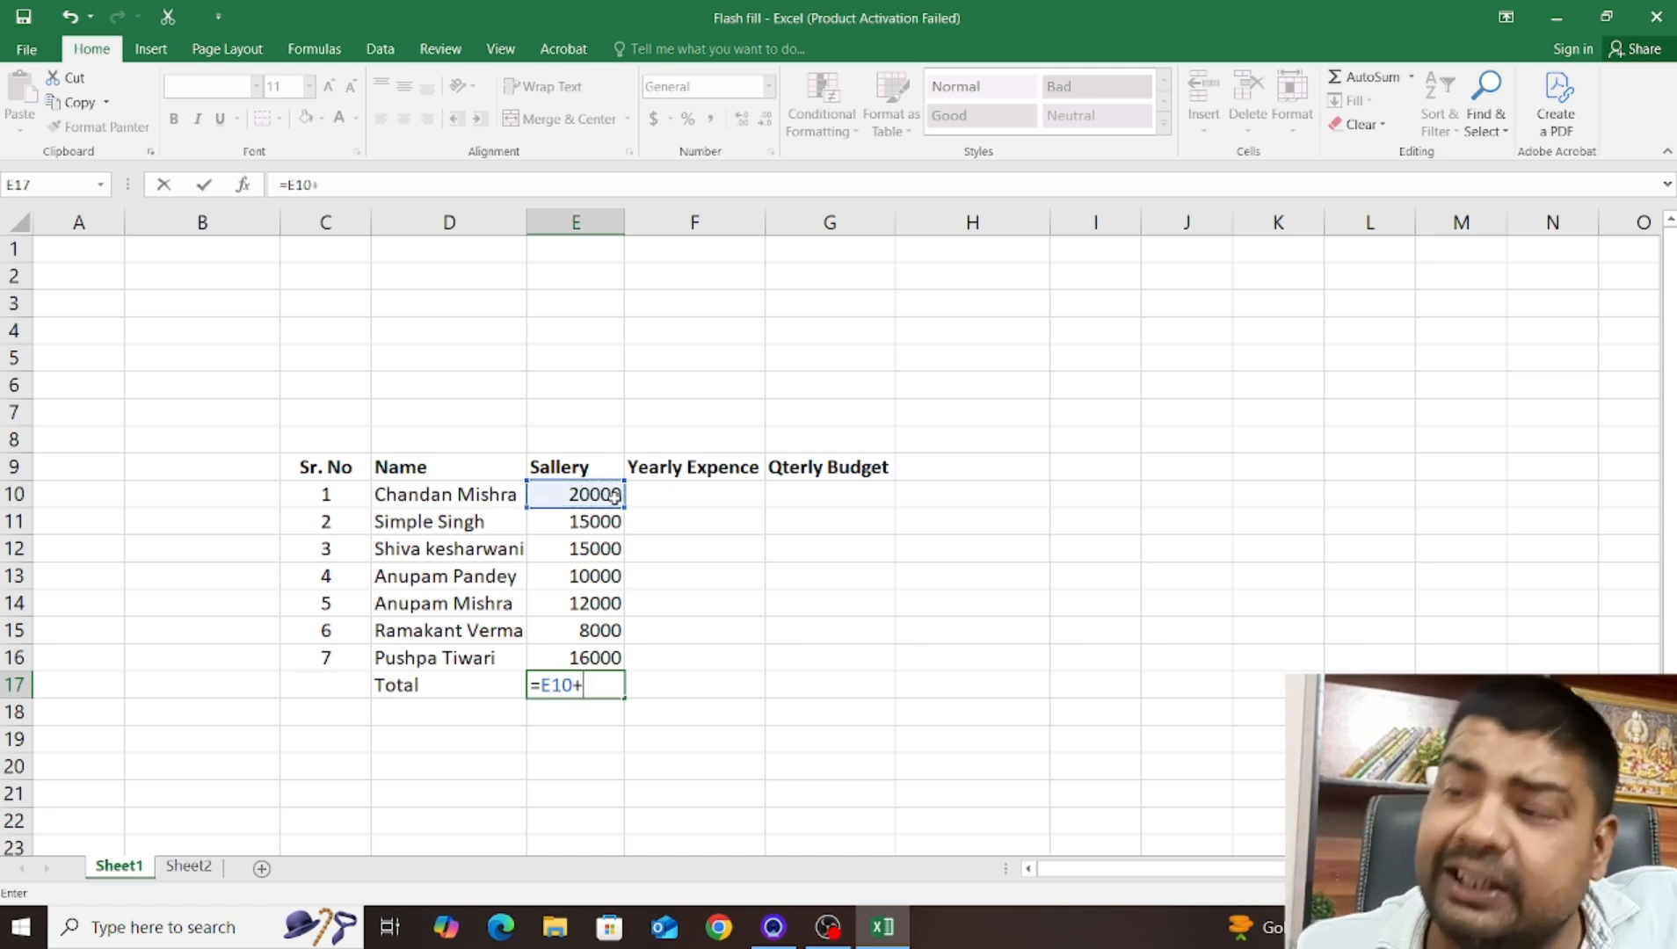
click(605, 657)
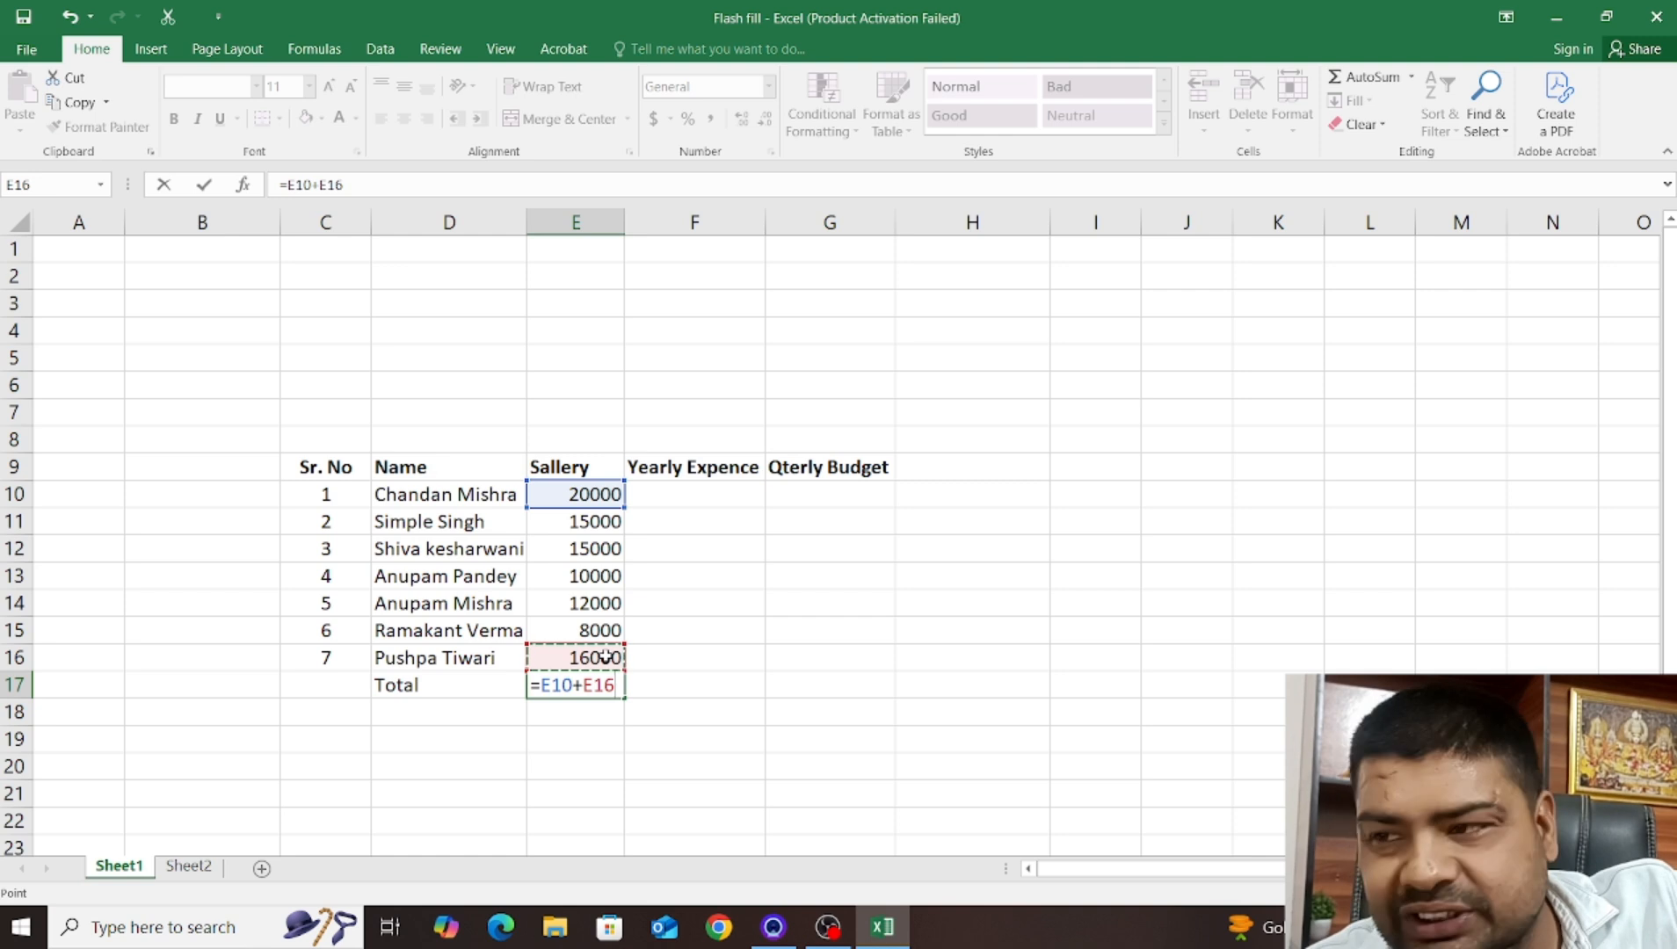
click(591, 555)
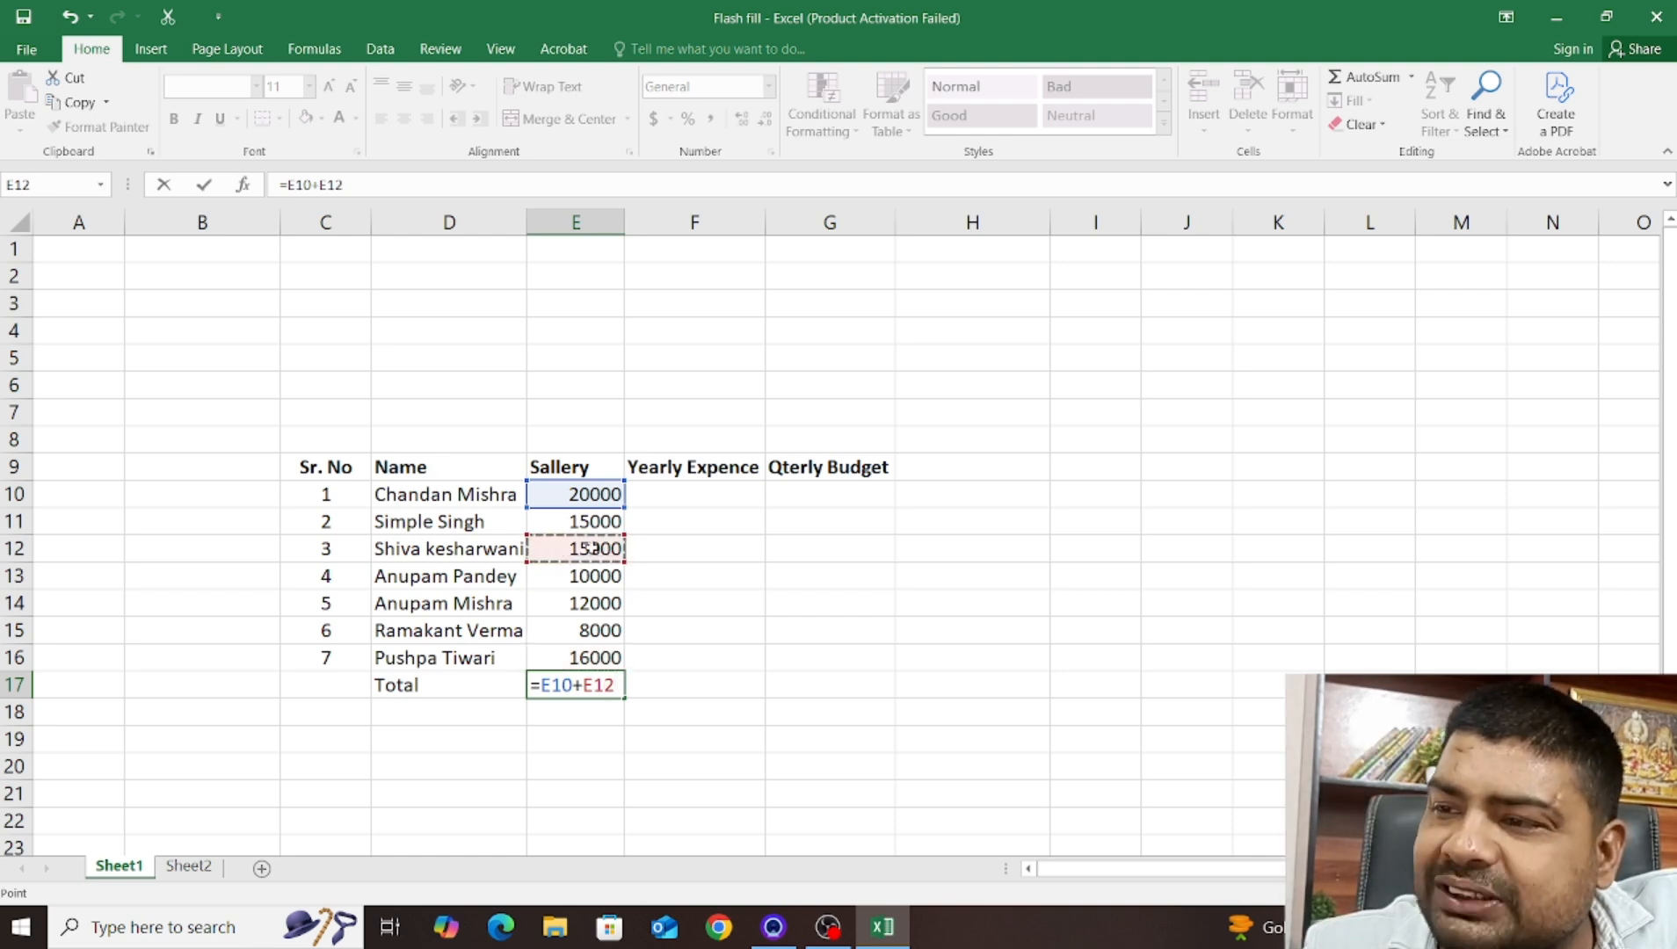
click(571, 520)
click(582, 549)
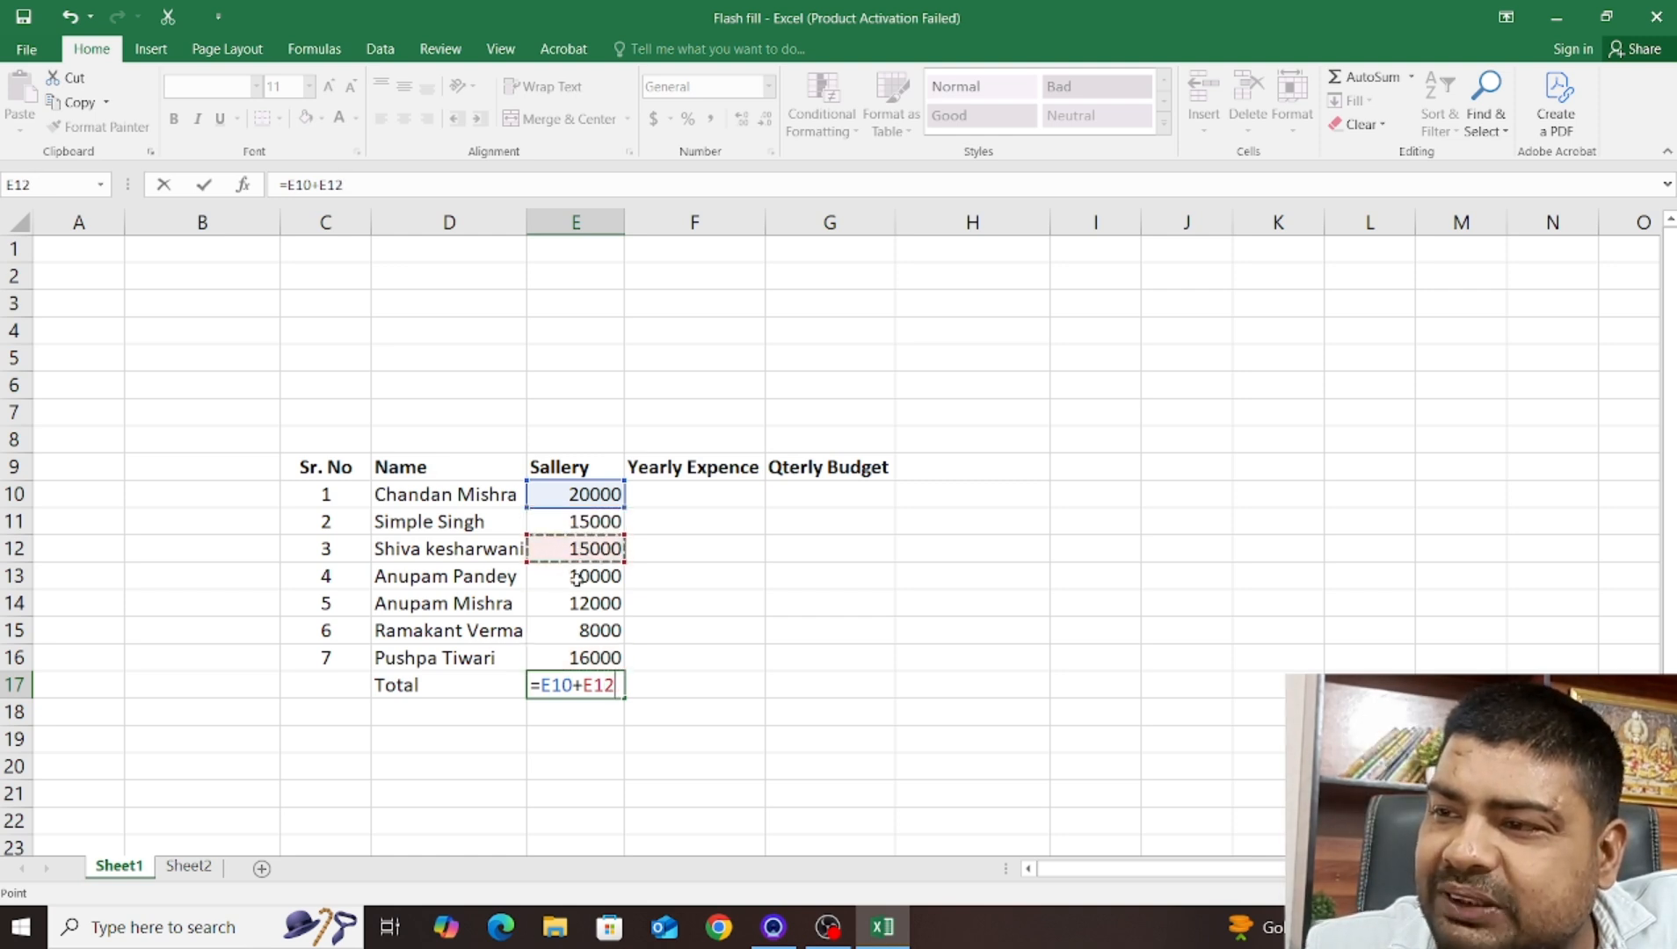
click(582, 576)
click(583, 603)
click(583, 626)
click(583, 604)
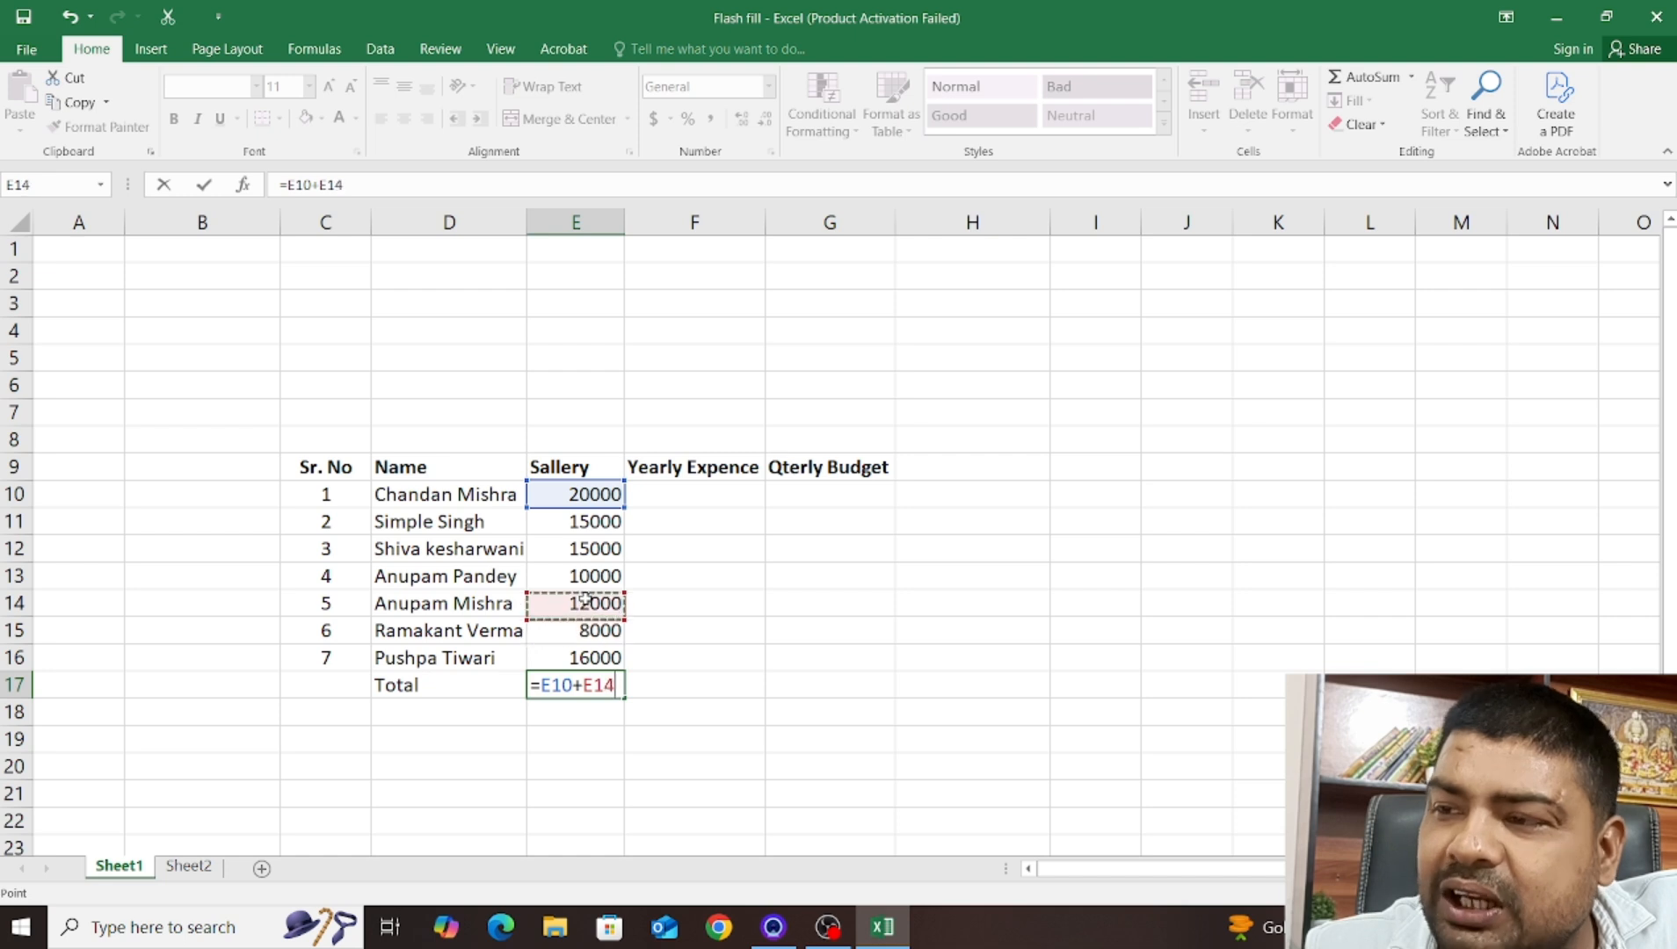
click(580, 576)
click(578, 547)
click(571, 521)
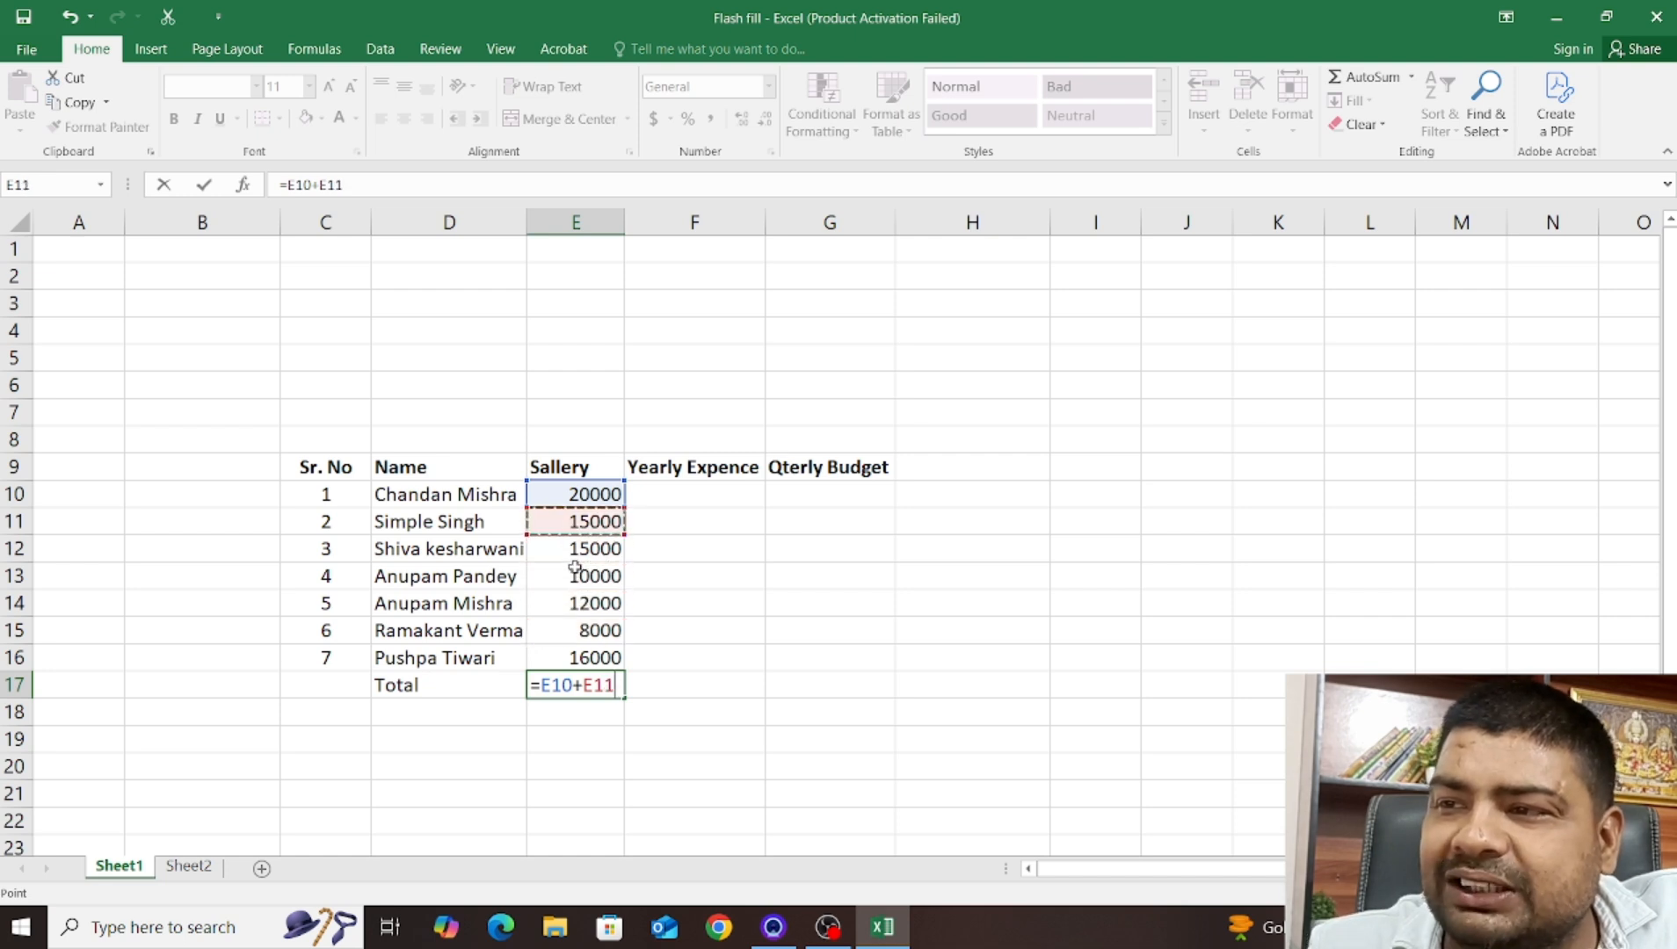
click(580, 575)
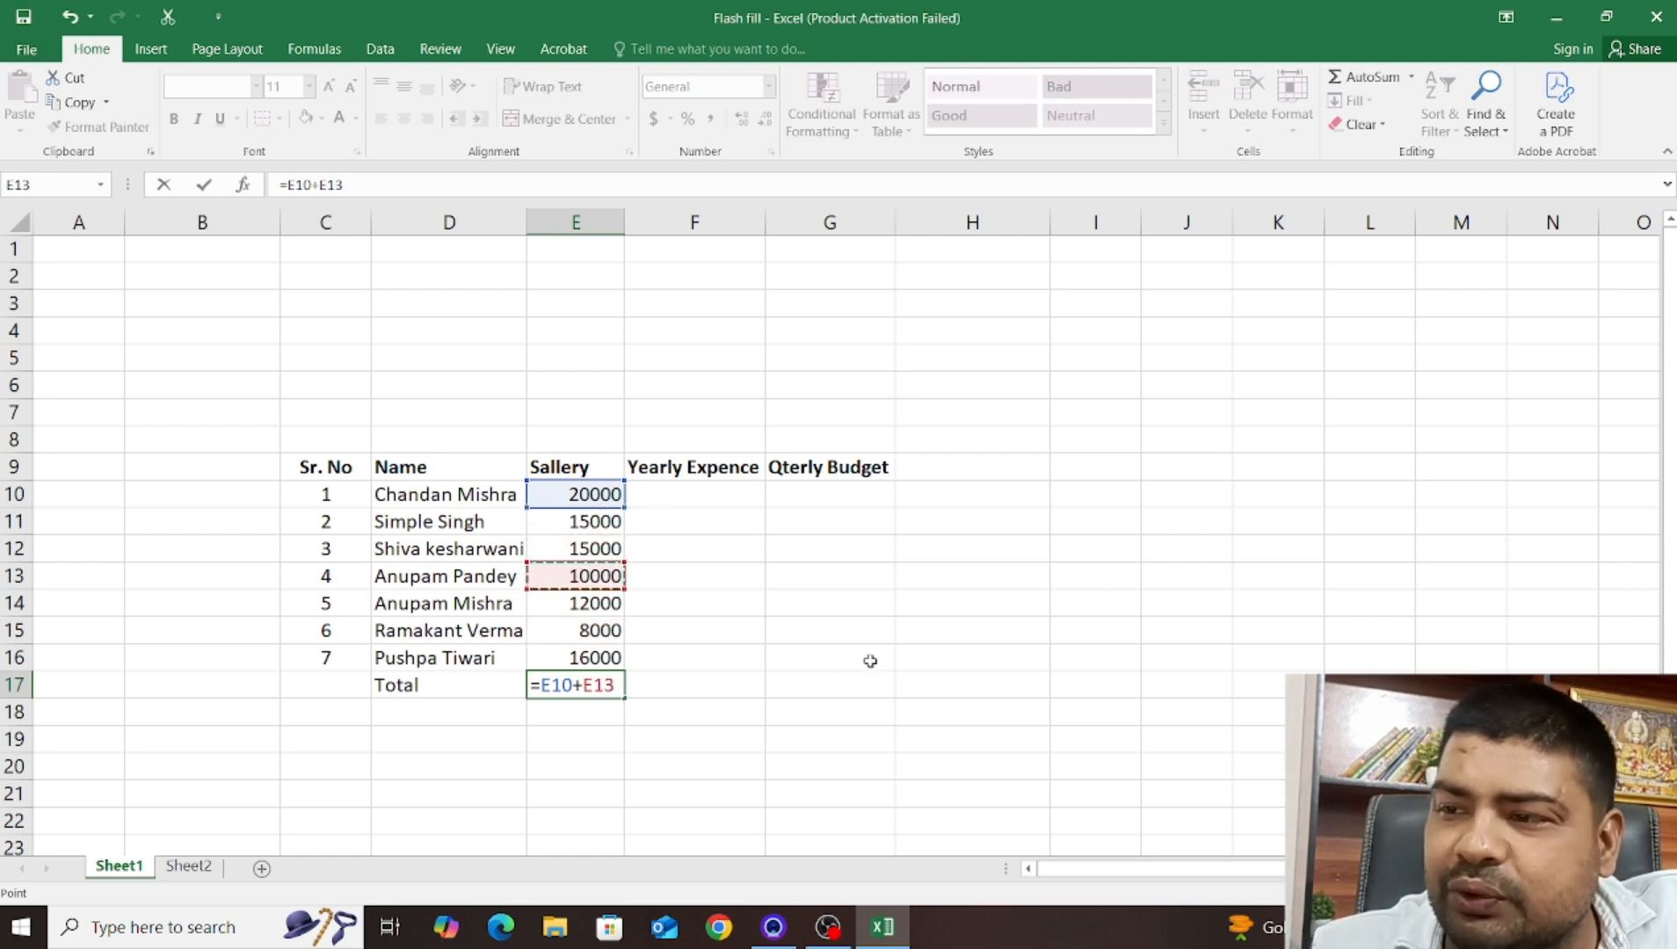
Complete the E17 formula as =E10+E13+E16, and undo the entry
text(+)
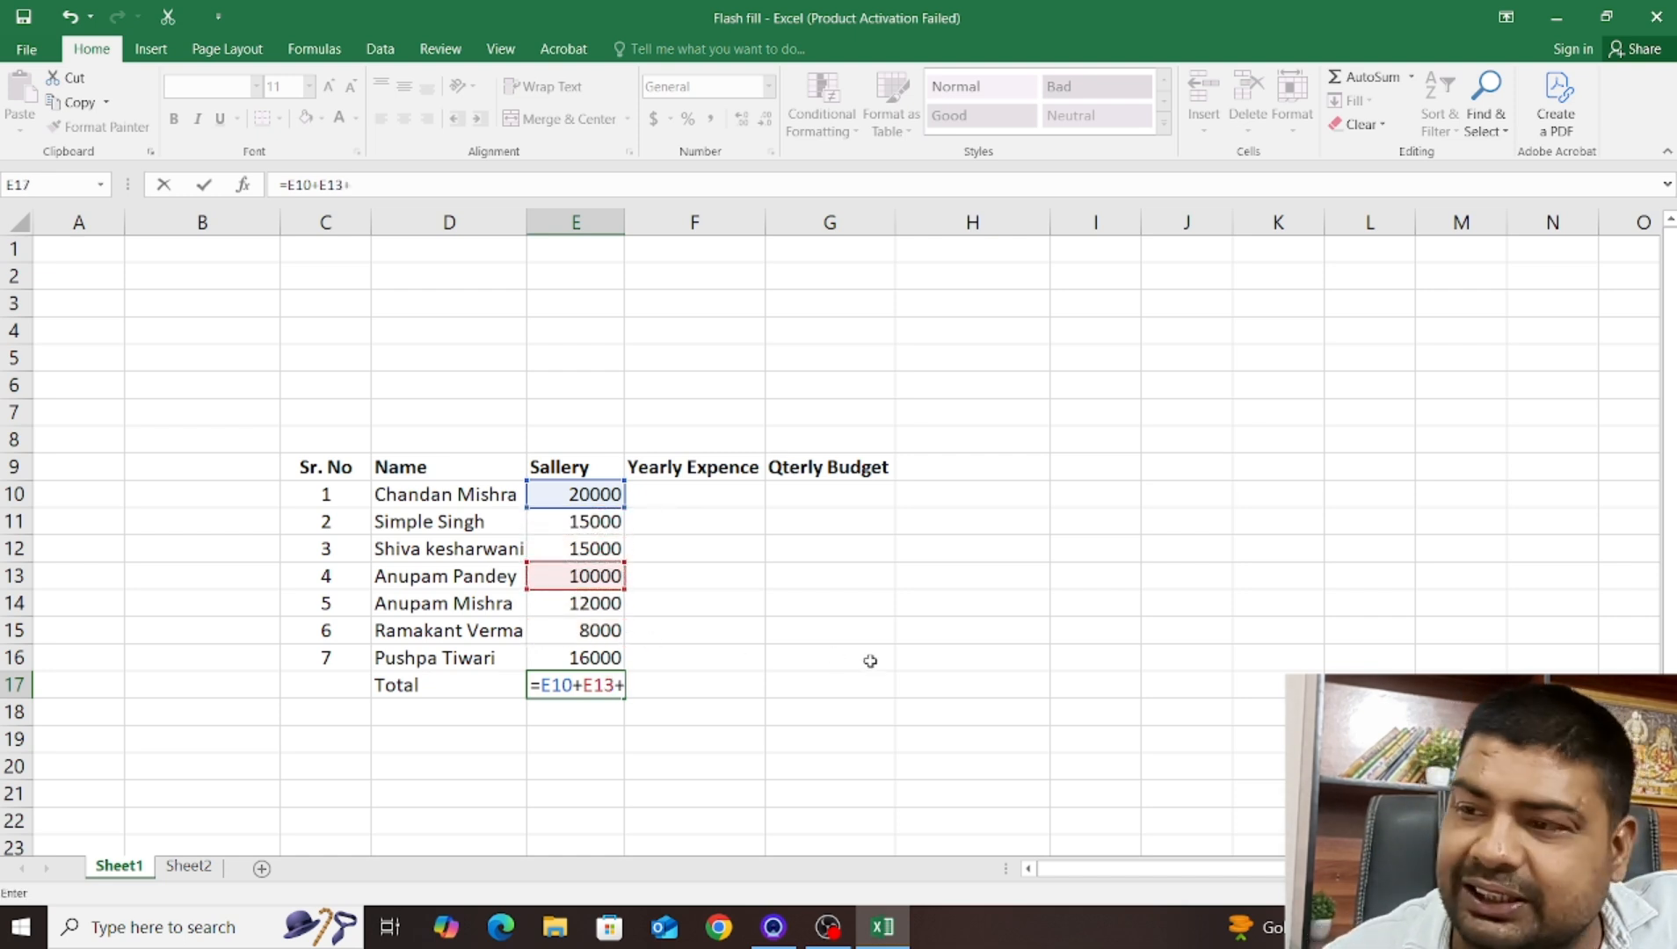
click(571, 658)
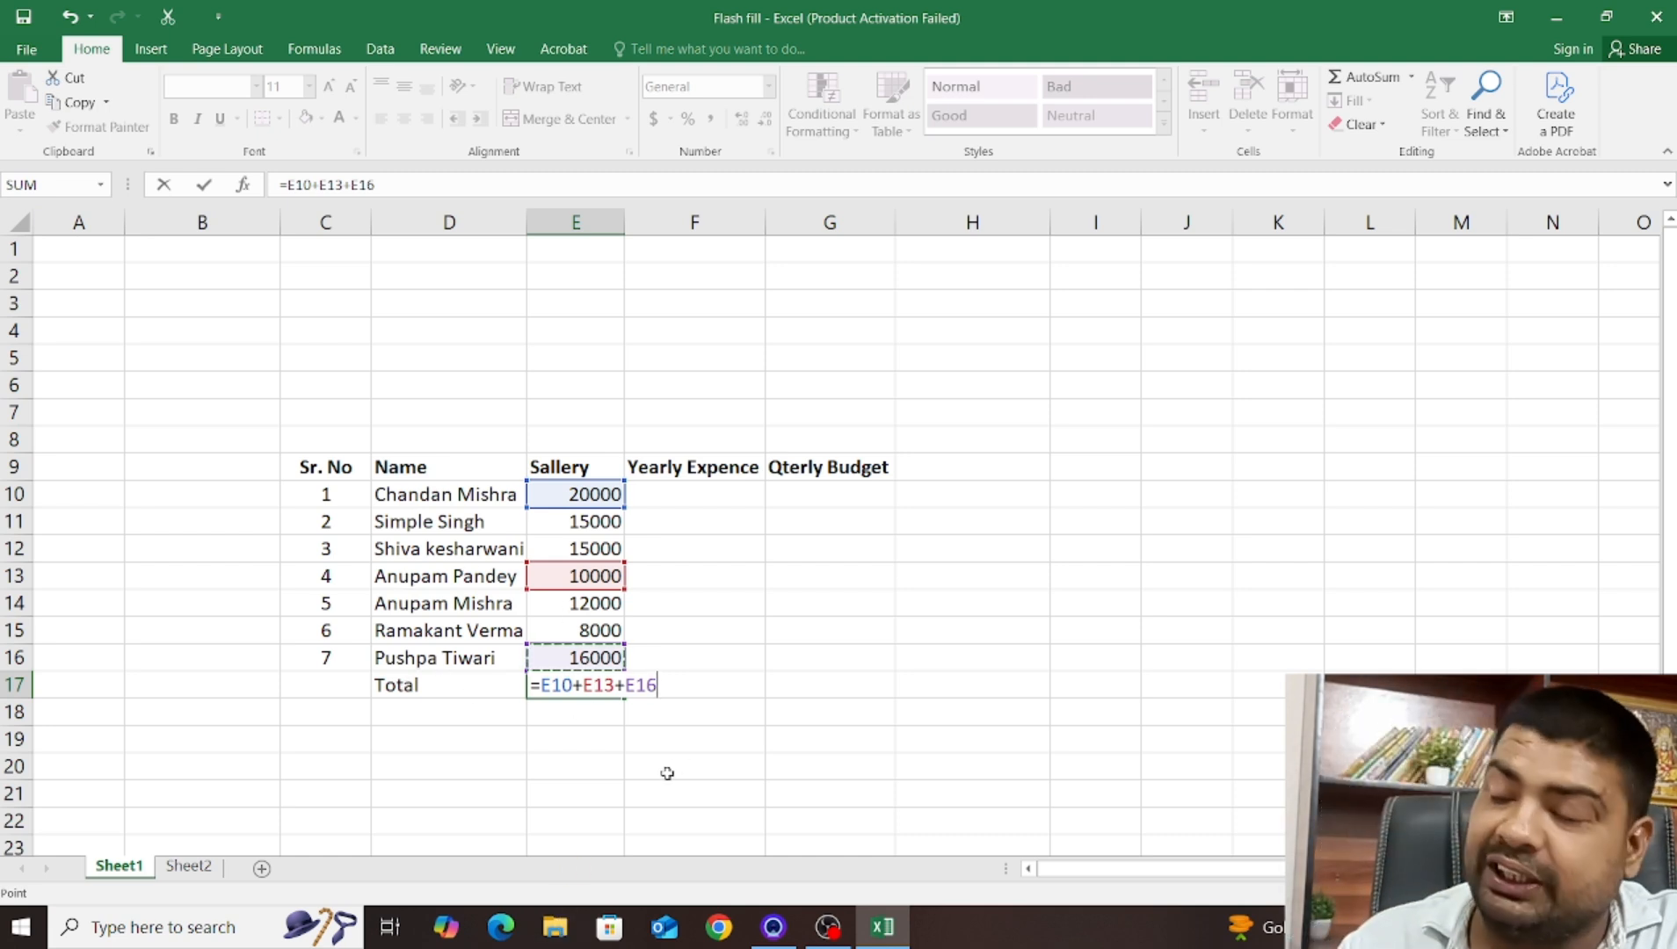
key(Return)
key(Up)
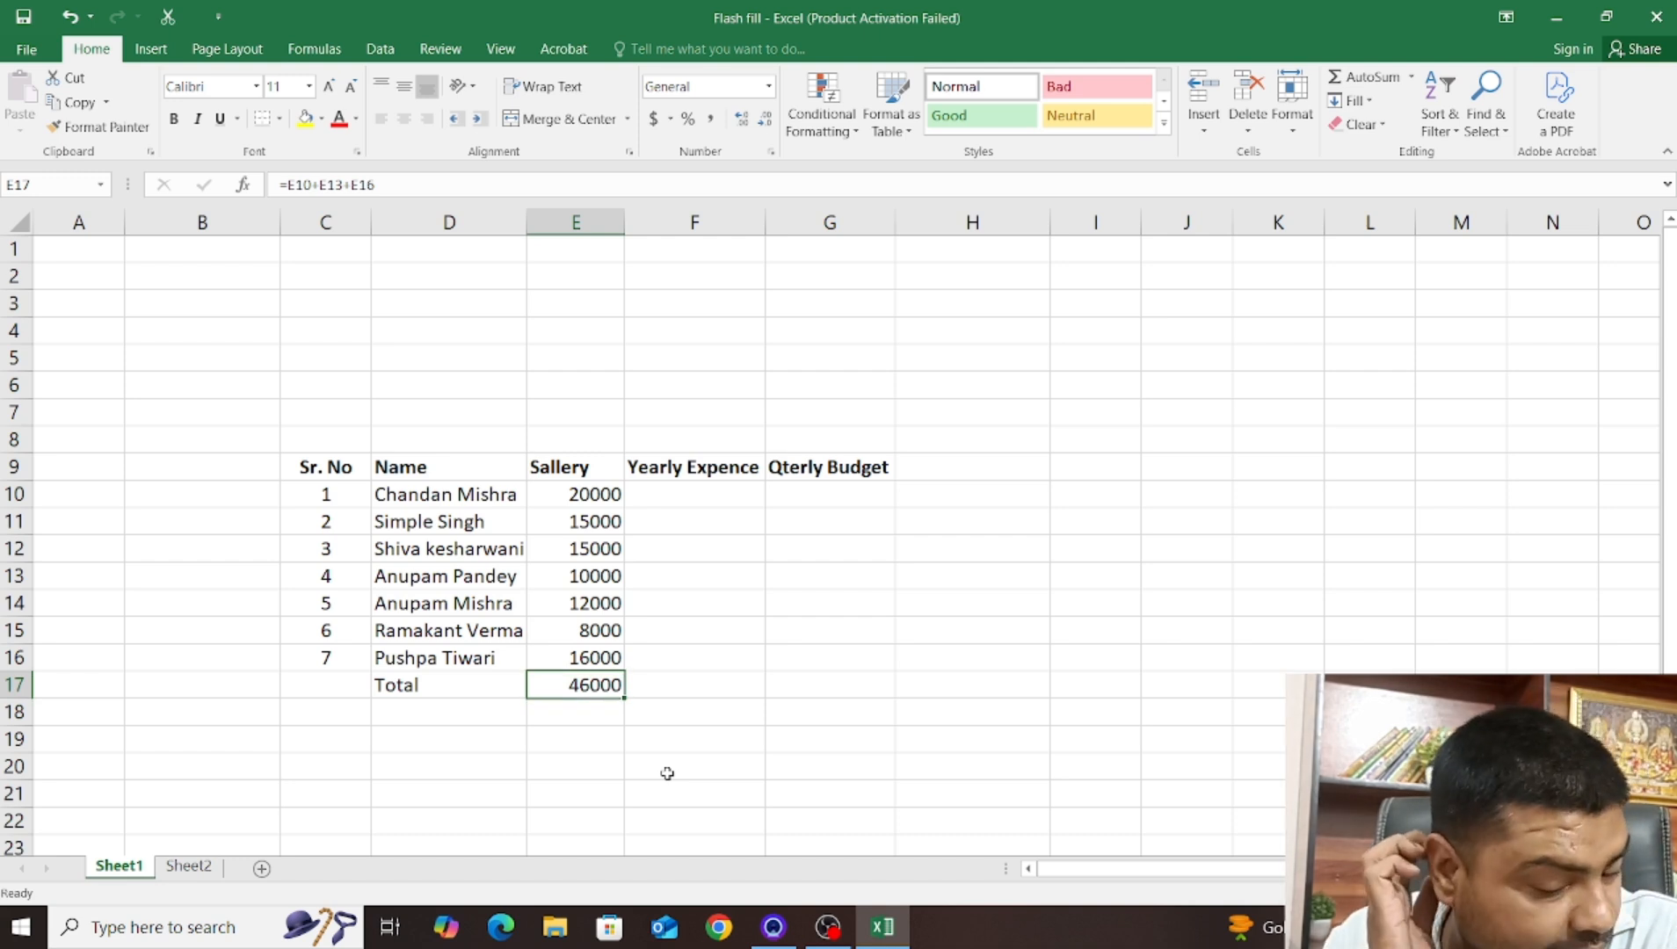
key(ctrl+z)
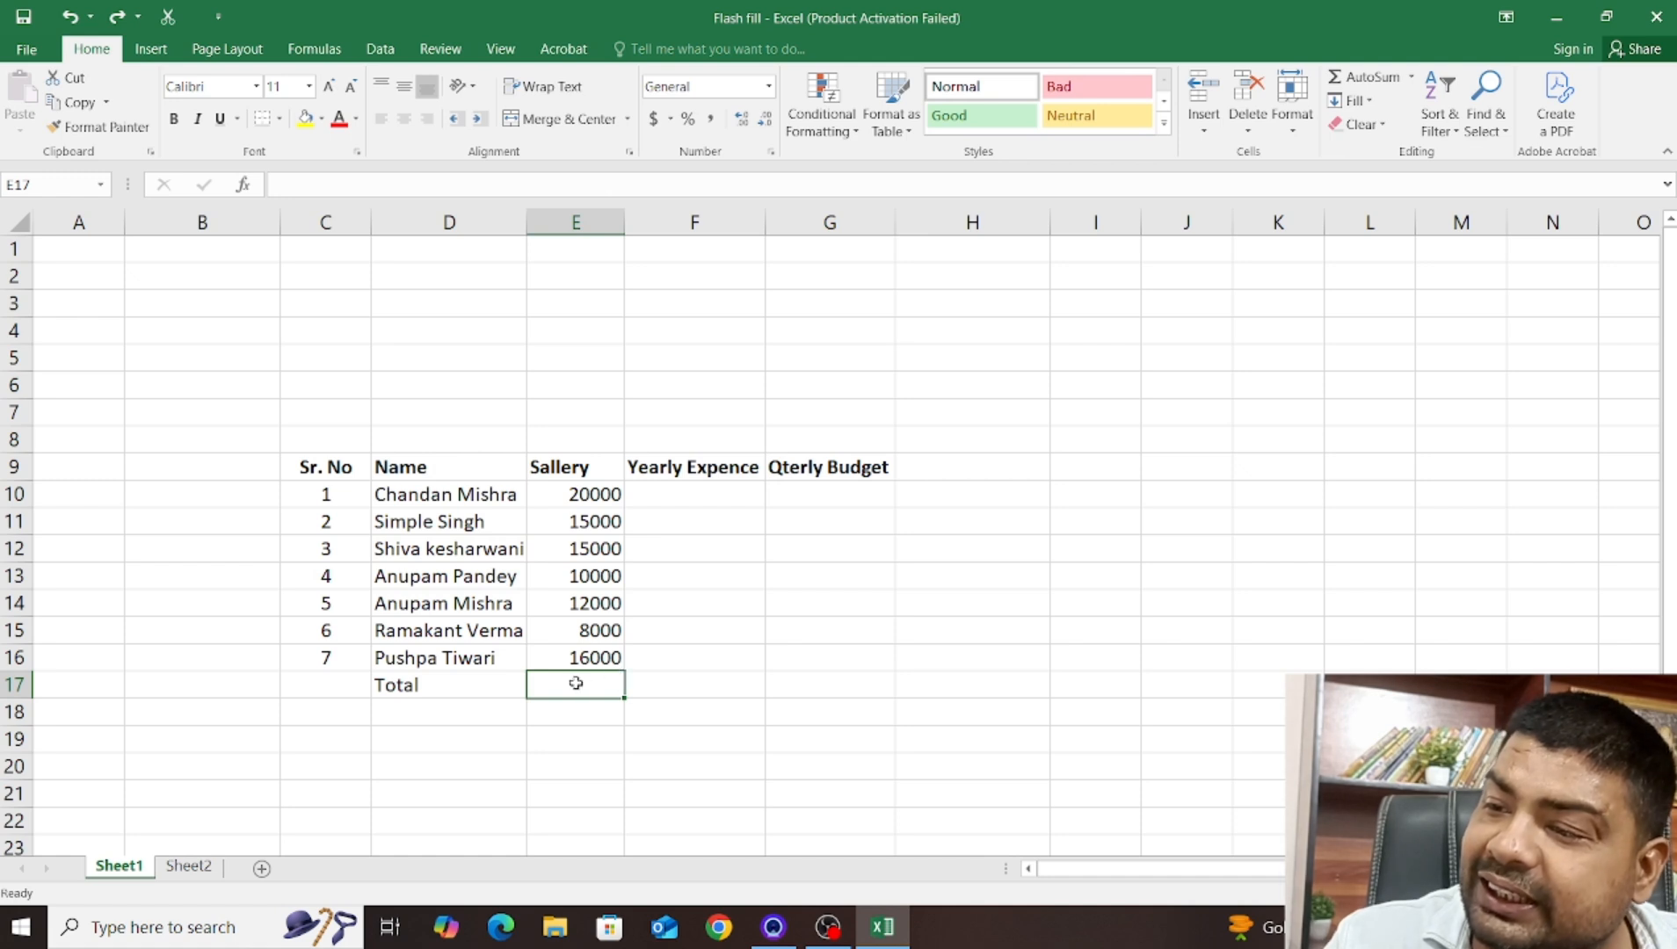
Sum three separate salaries in E17 with =sum(E10,E12,E15), and undo the entry
text(=sum())
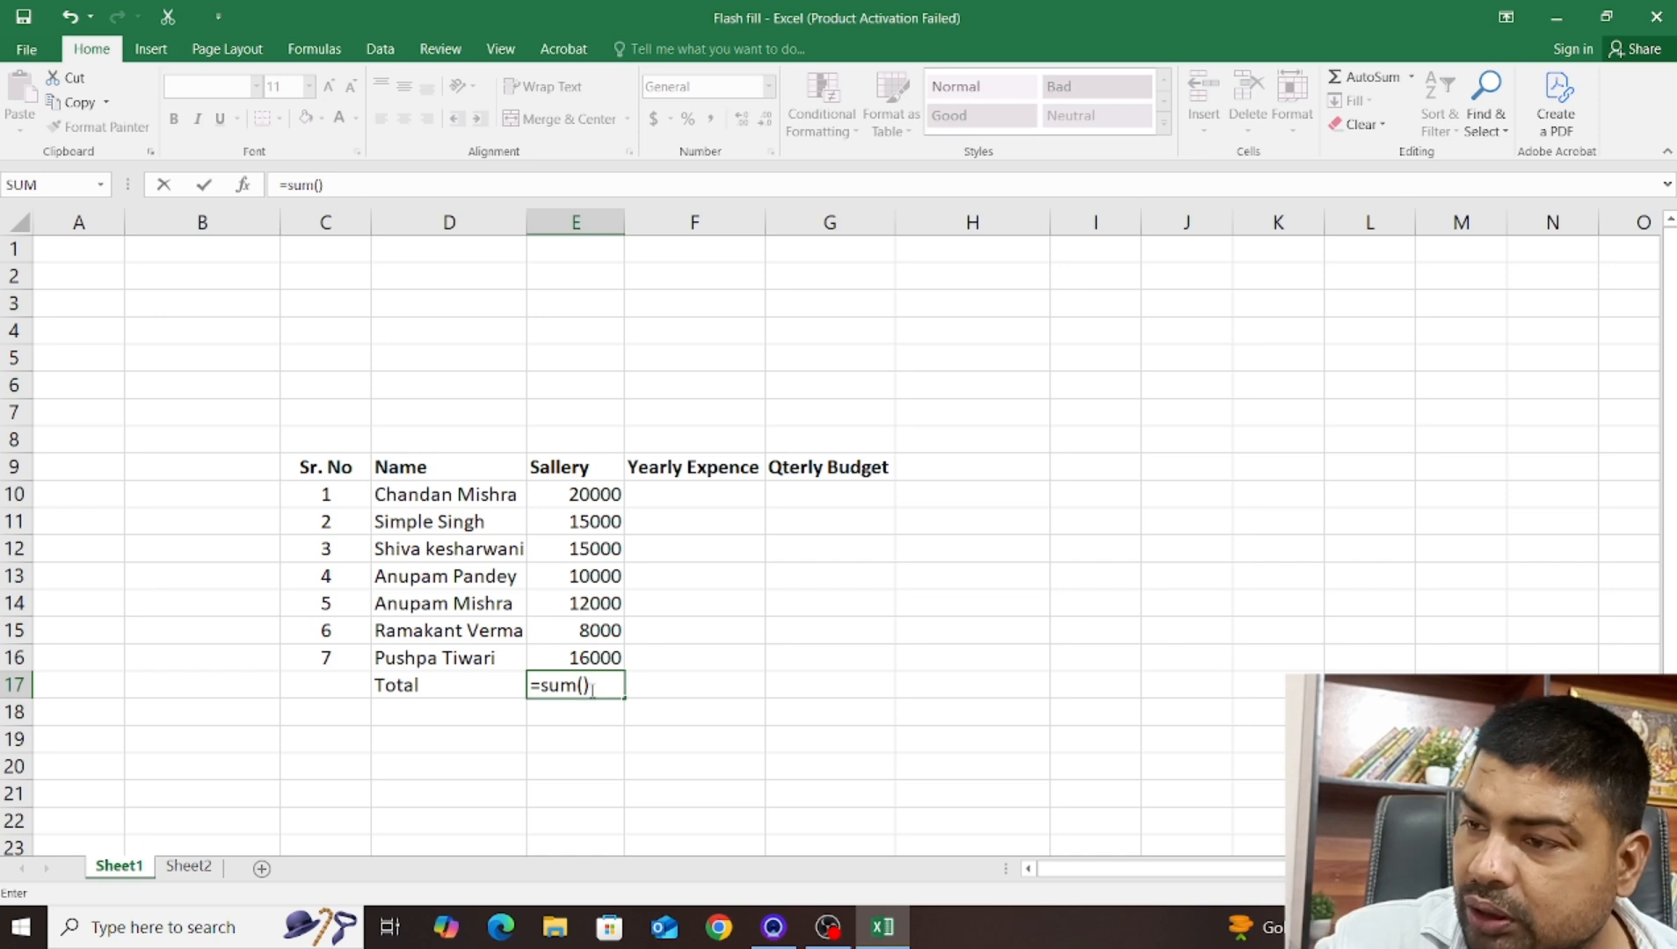
click(587, 684)
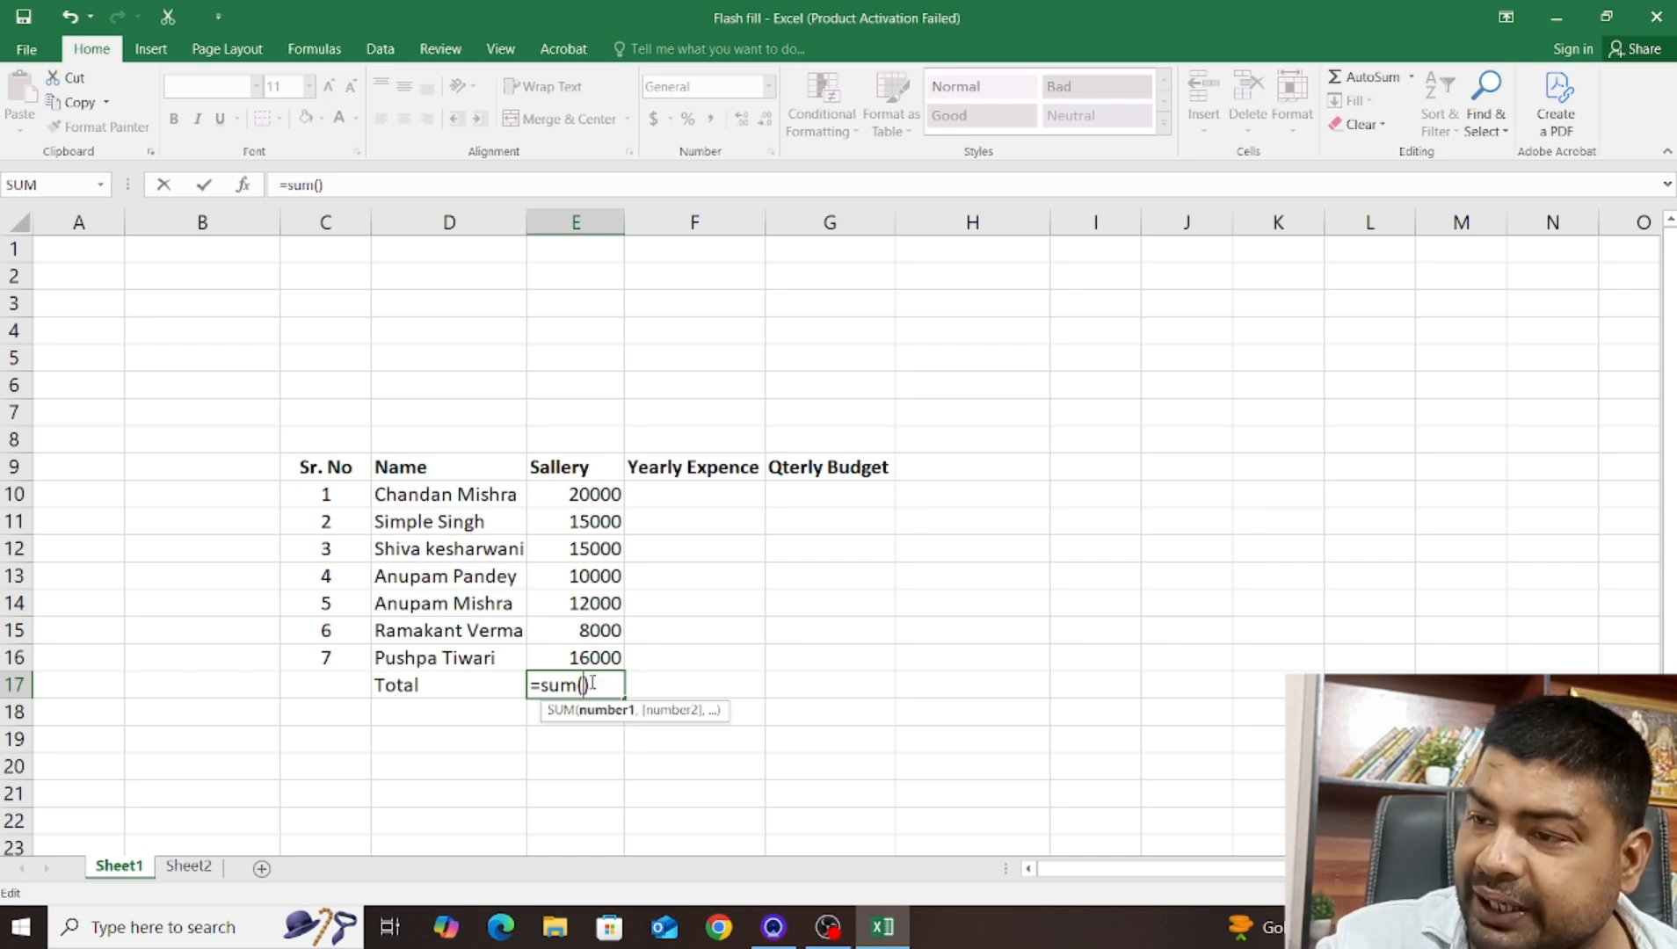
click(594, 496)
text(,)
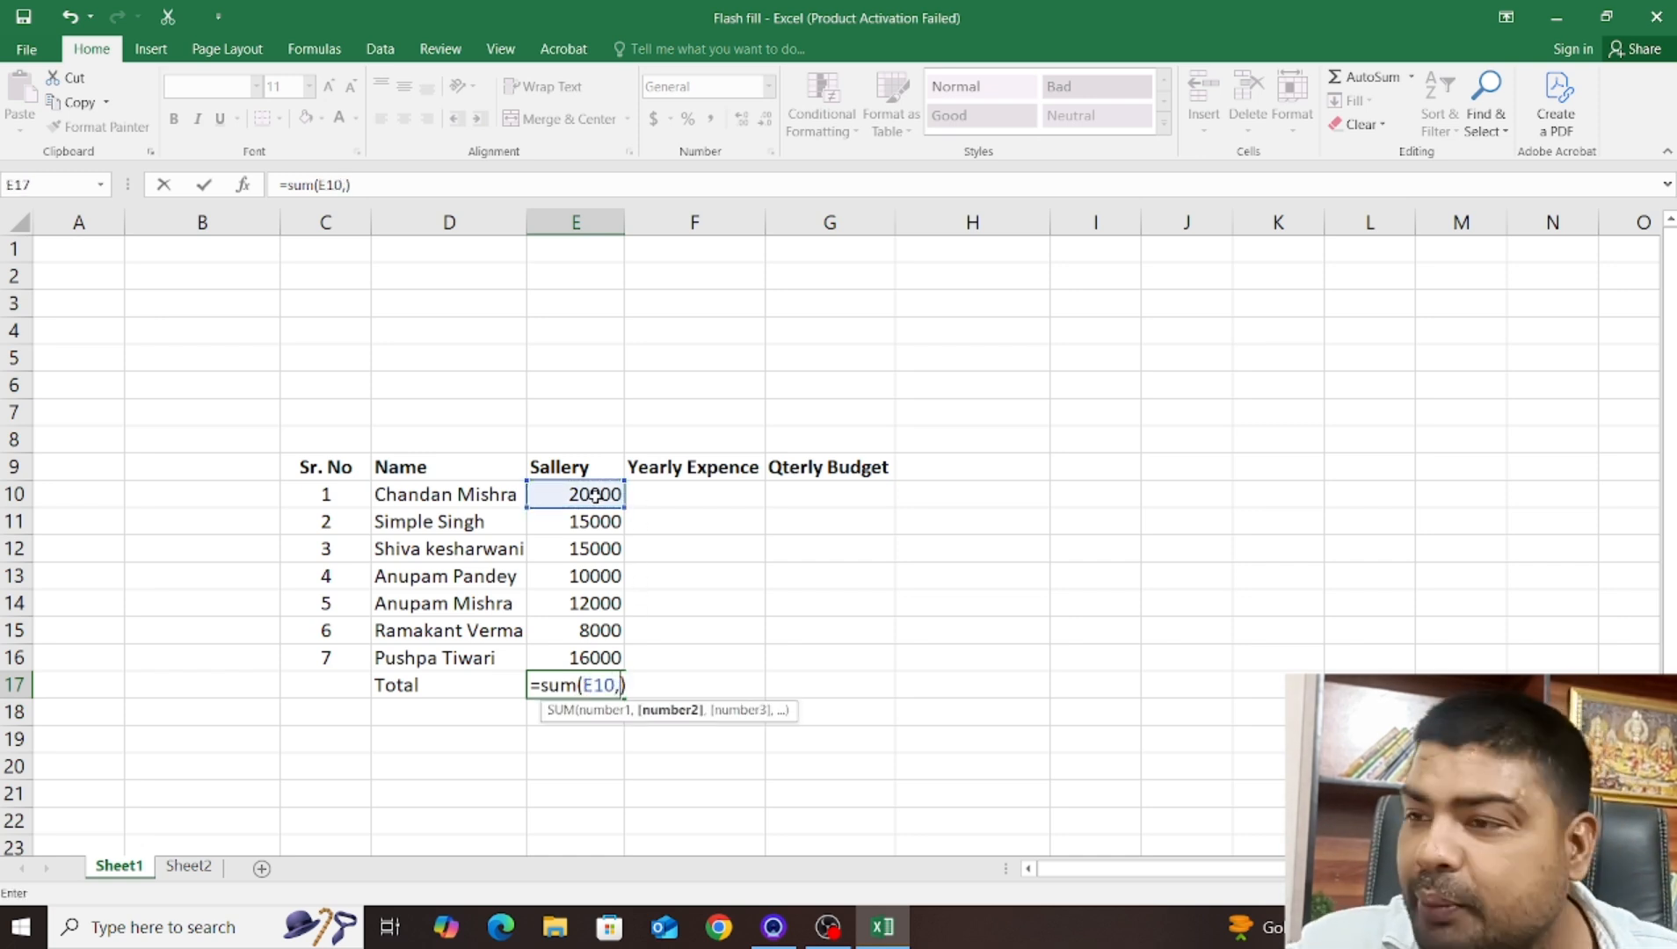
click(580, 547)
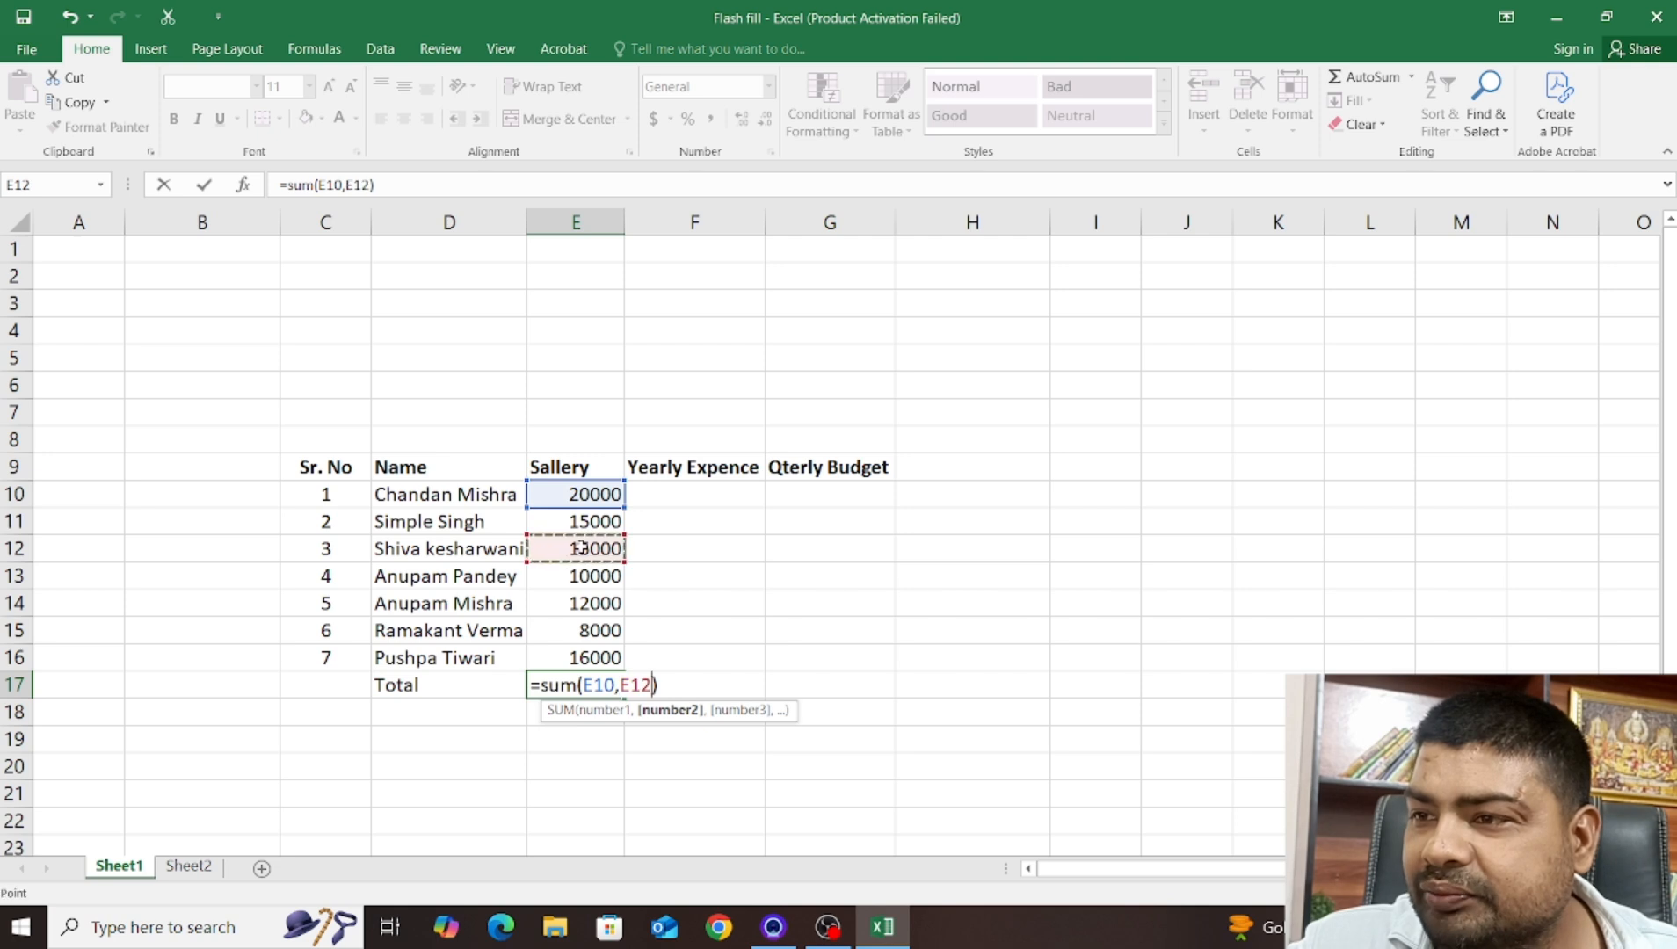
click(580, 629)
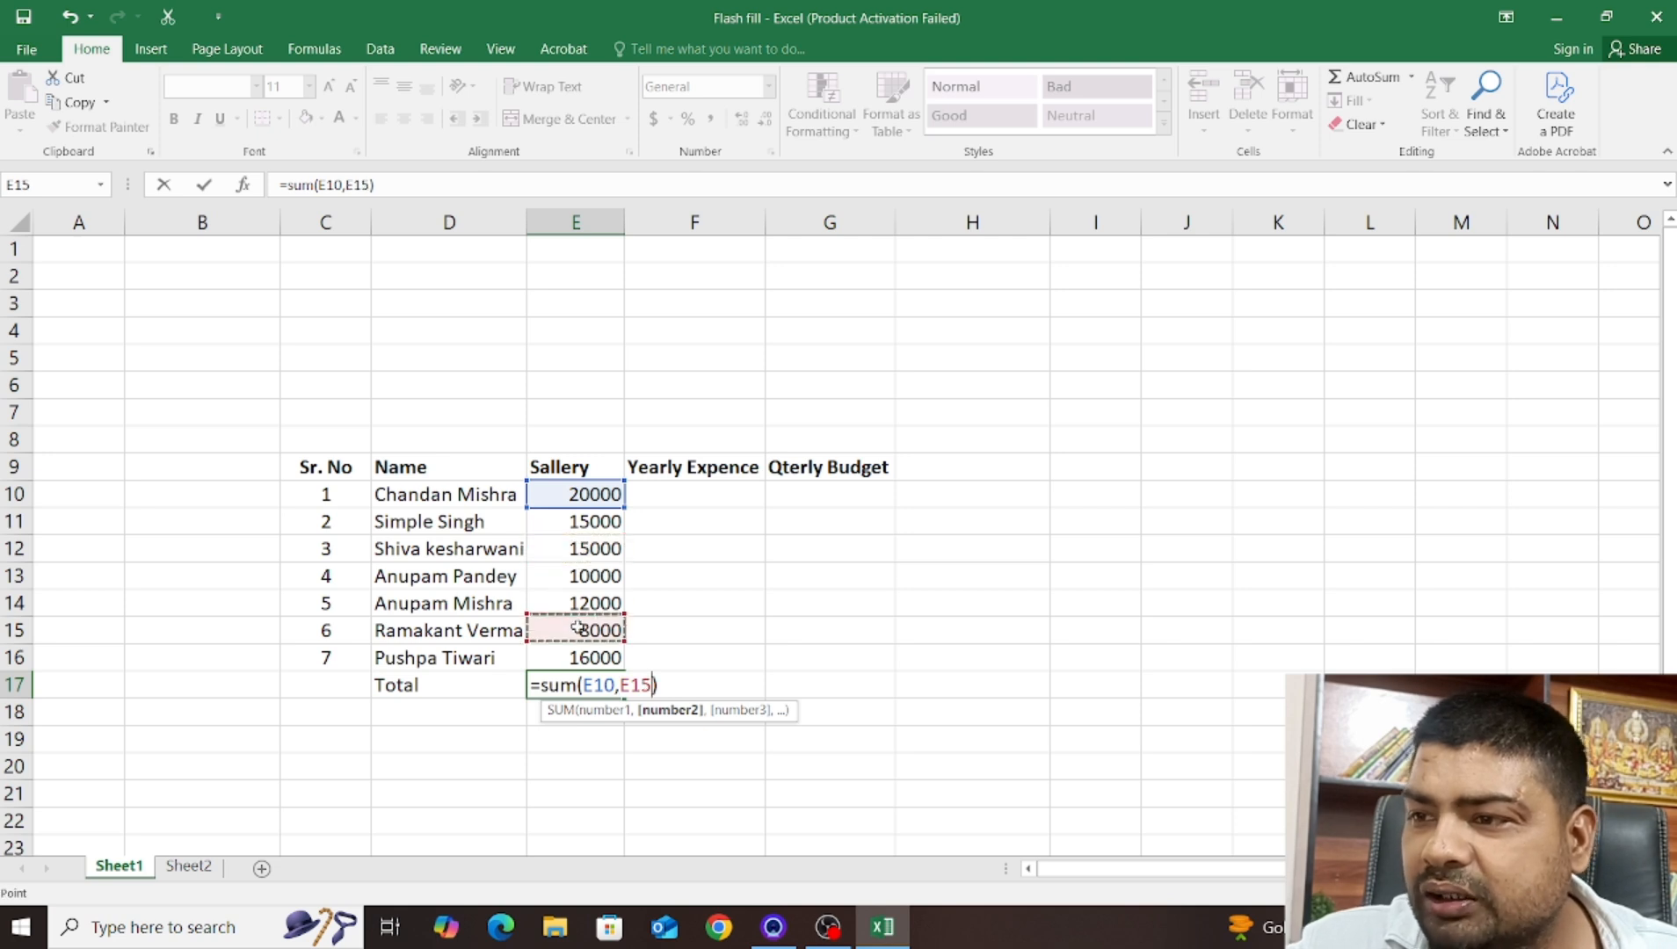
click(584, 548)
text(,)
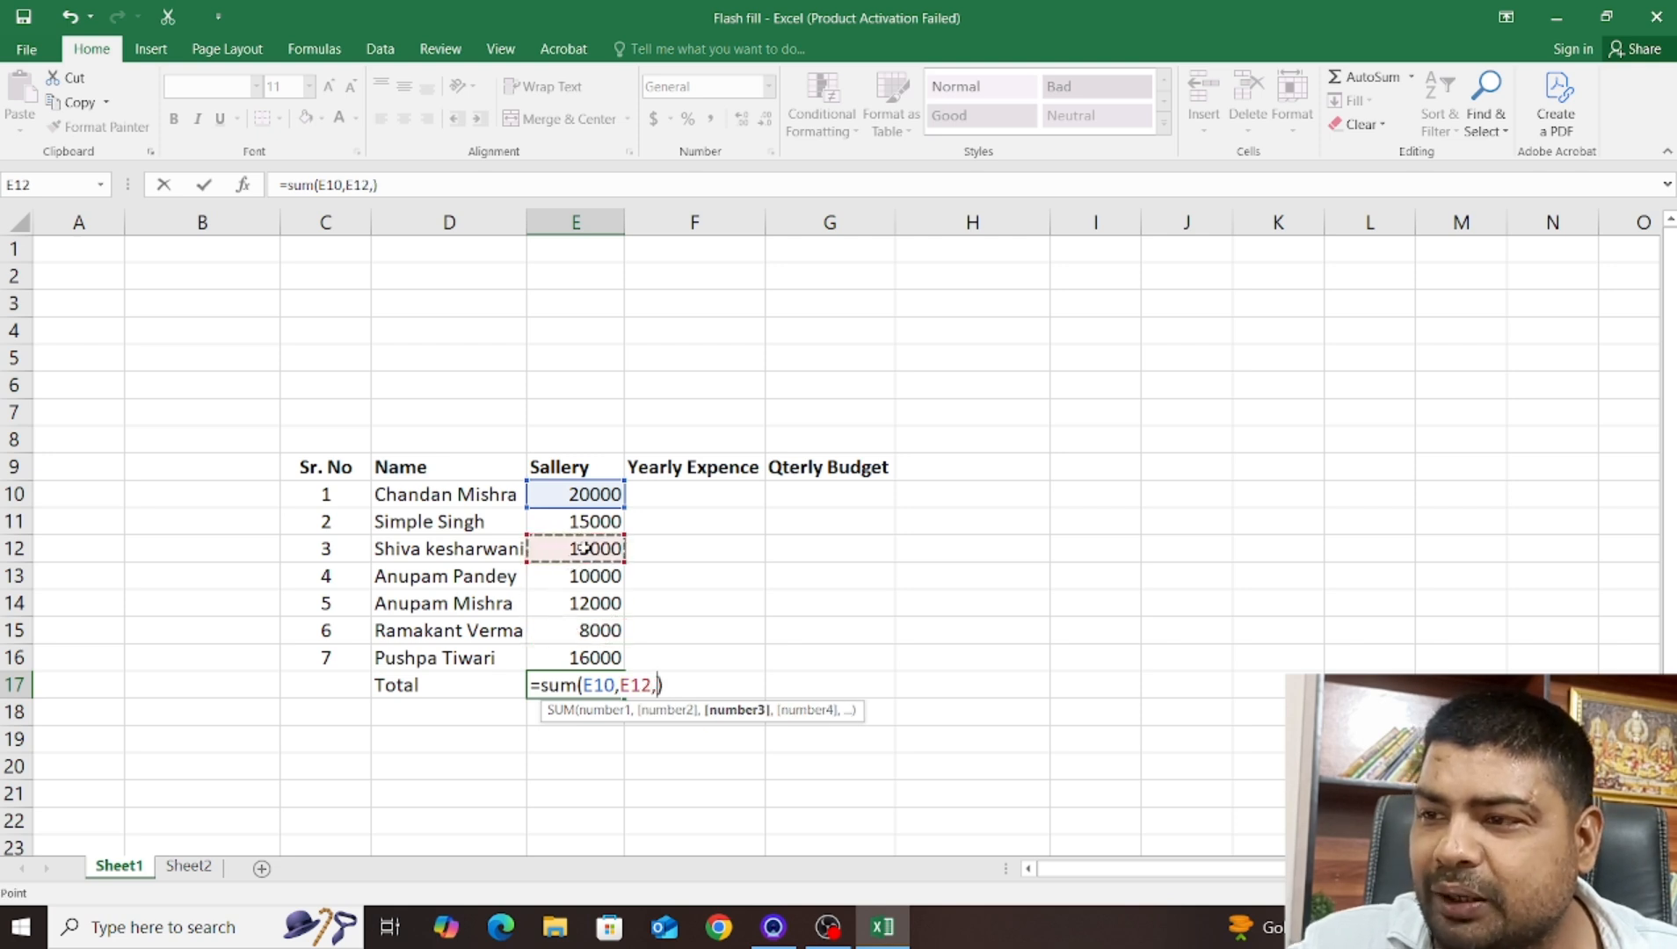
click(589, 631)
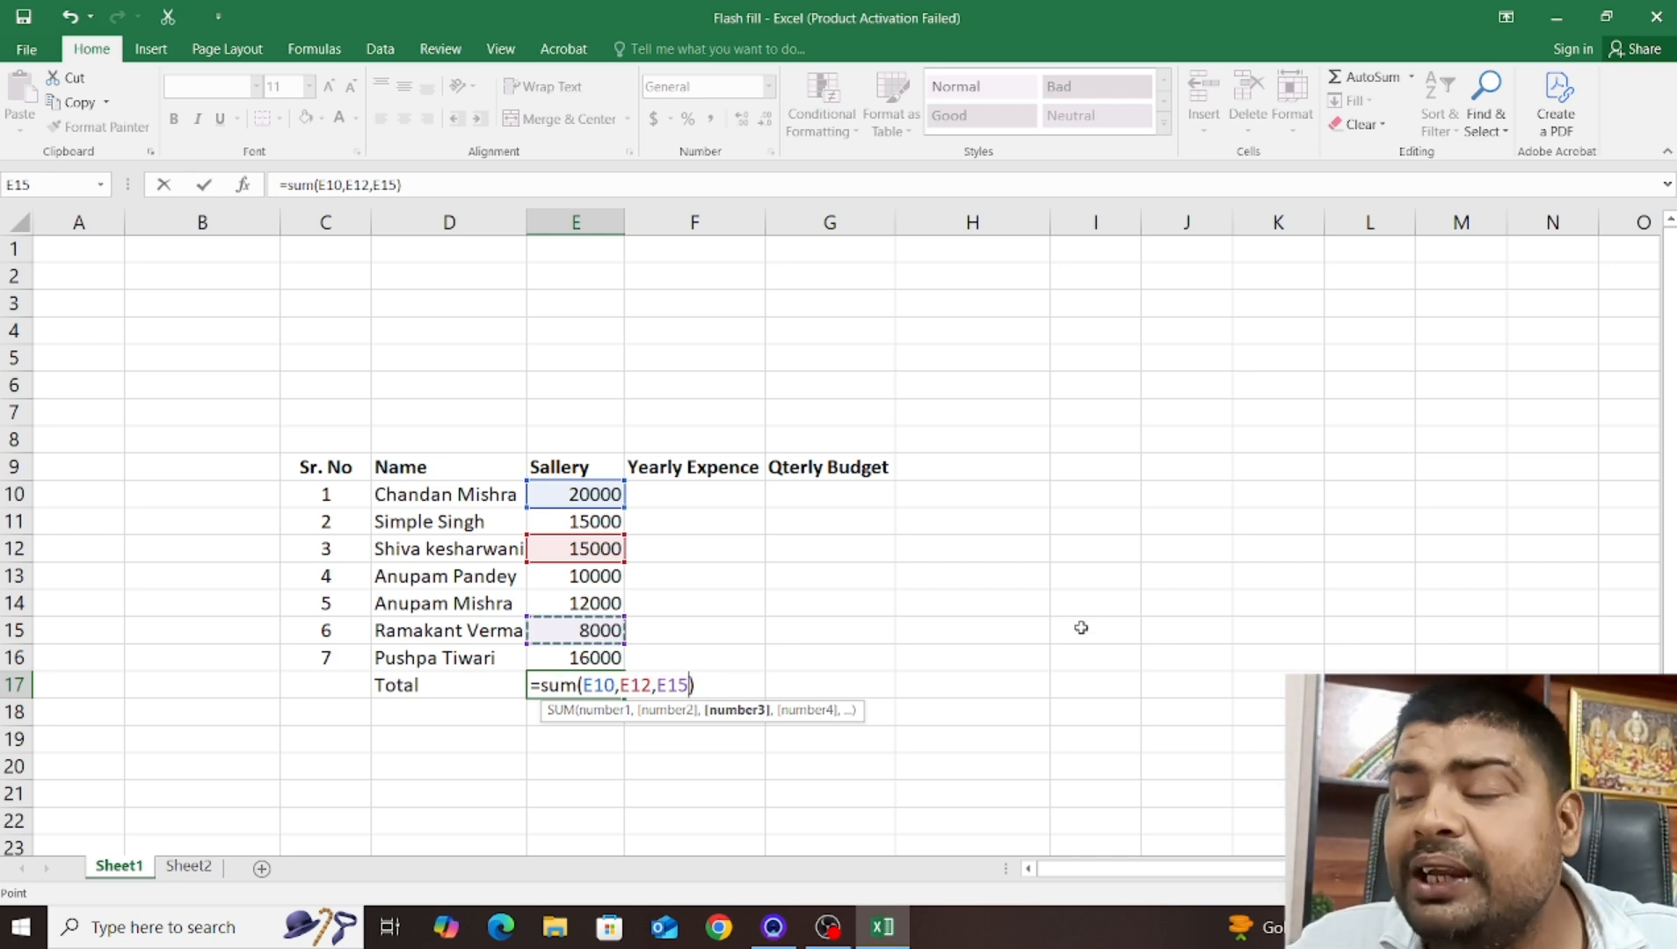
key(Return)
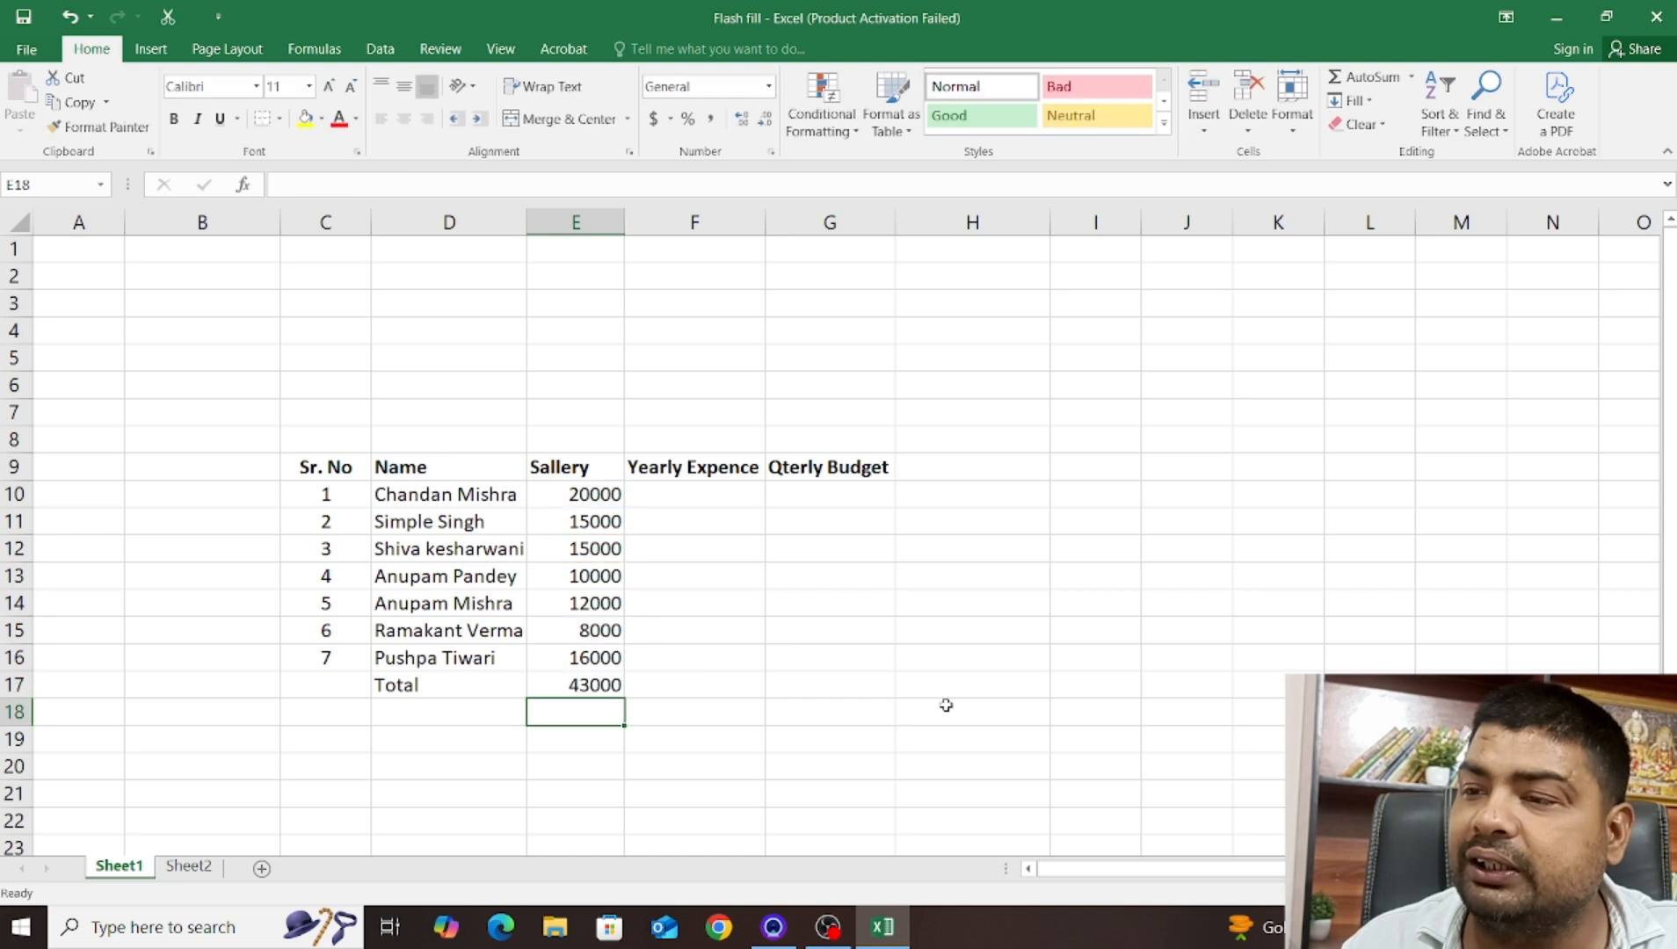
click(562, 683)
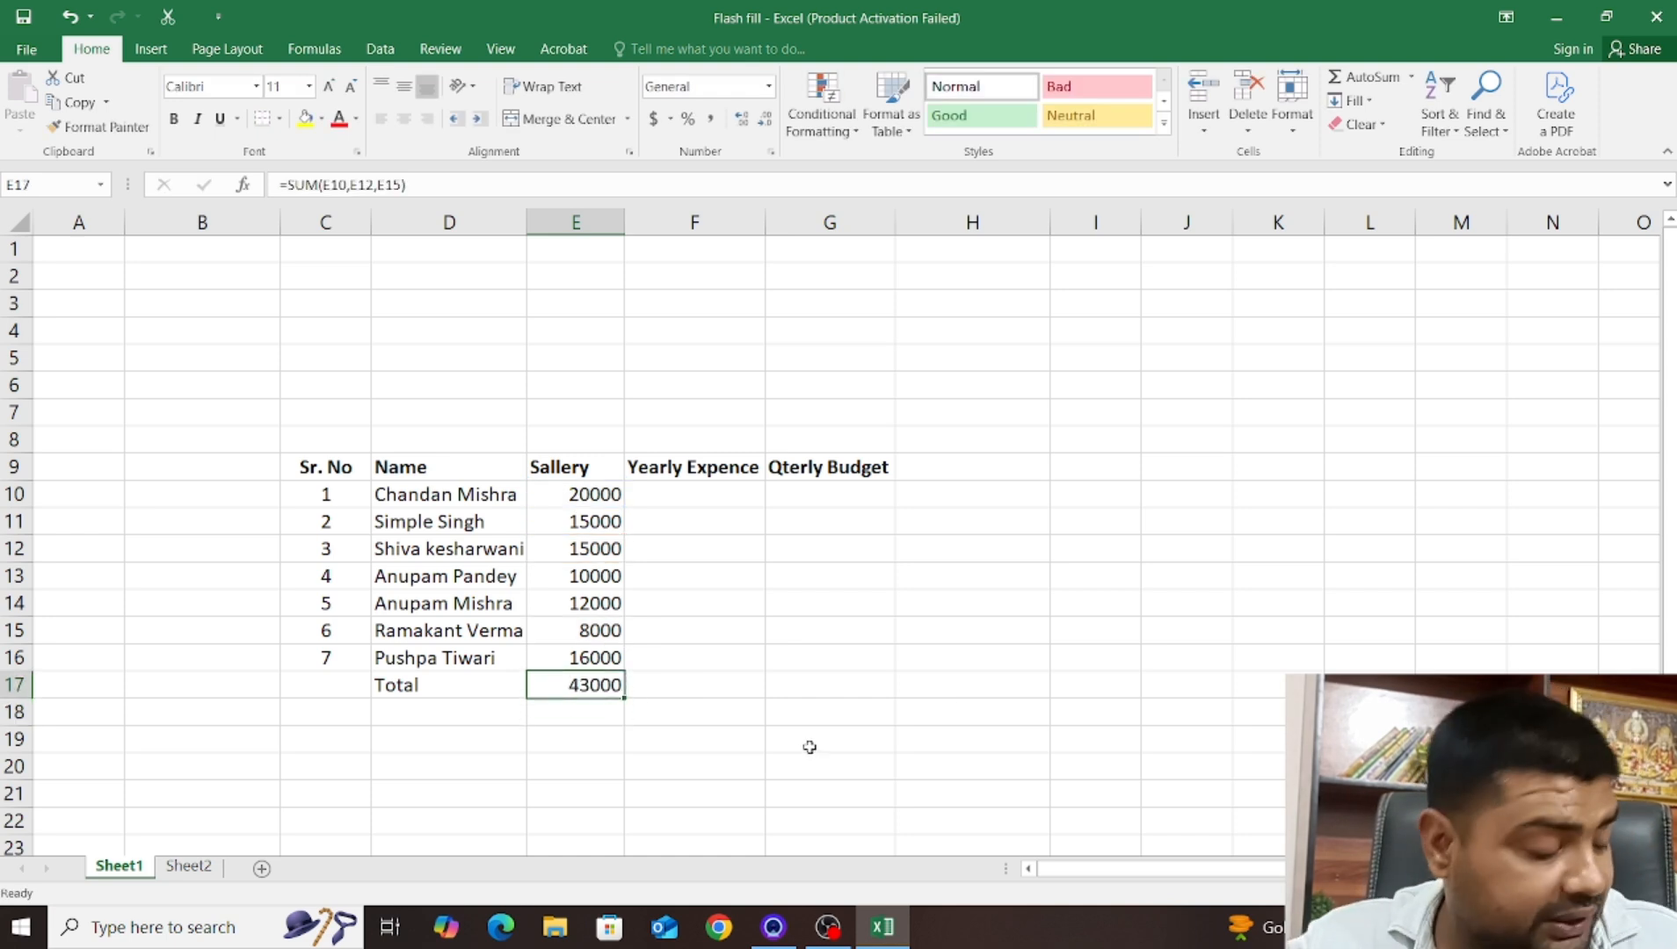
key(ctrl+z)
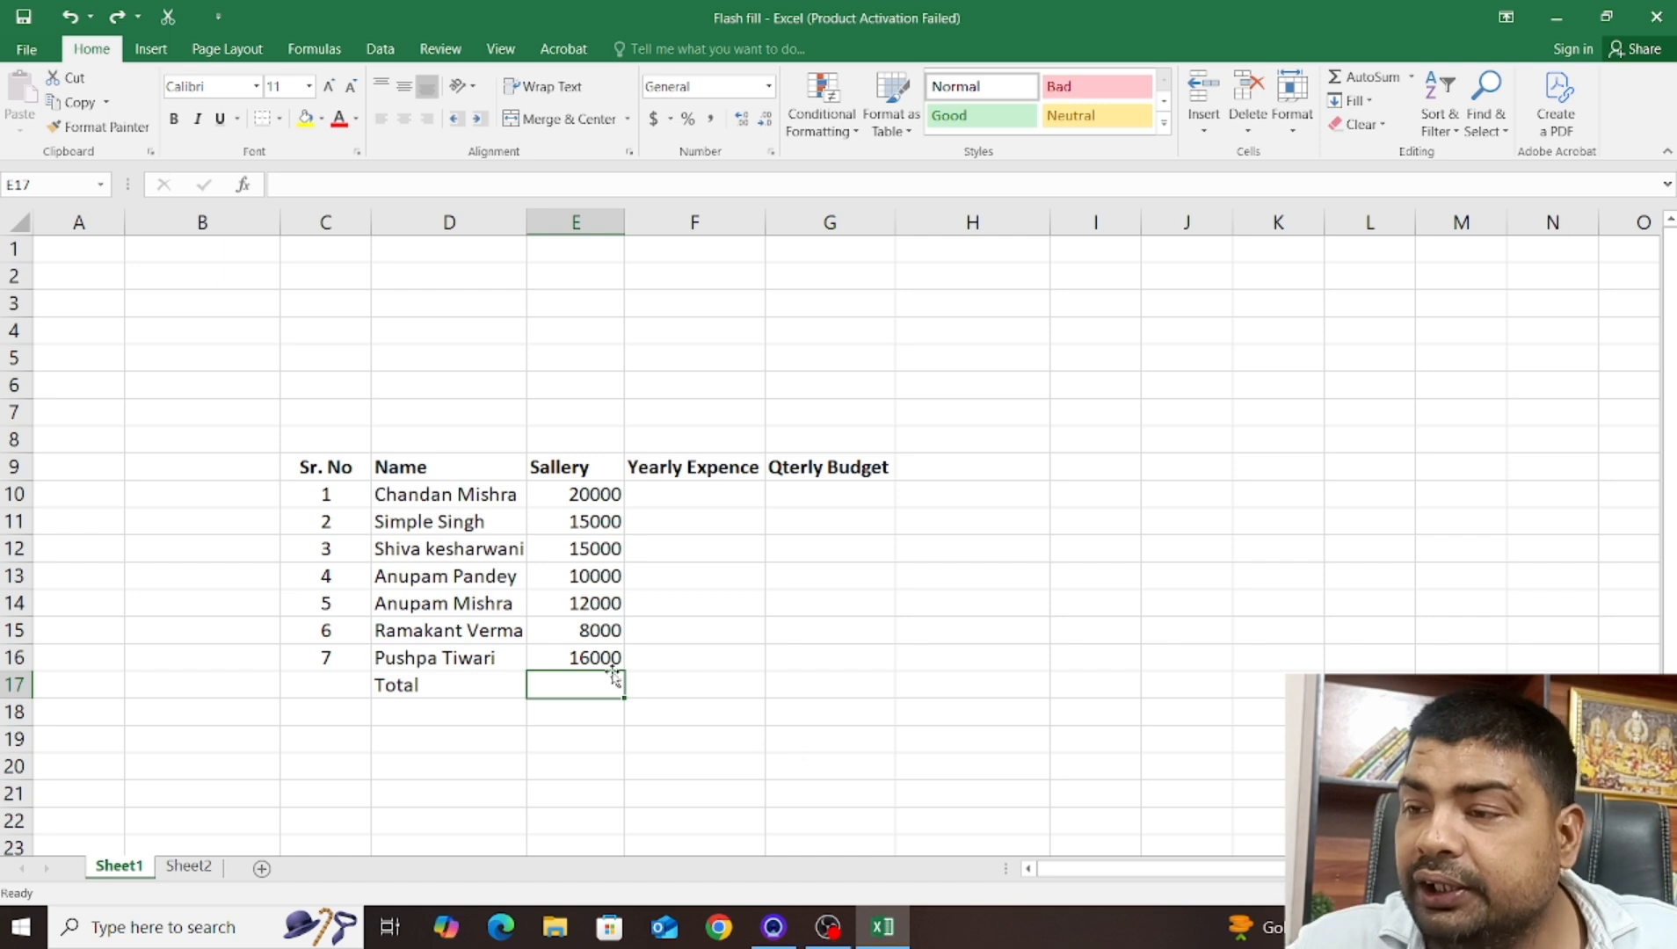
Total the salaries in E17 with a SUM formula, extending the selection from E10 to cover the range E10:E16
click(569, 739)
click(583, 685)
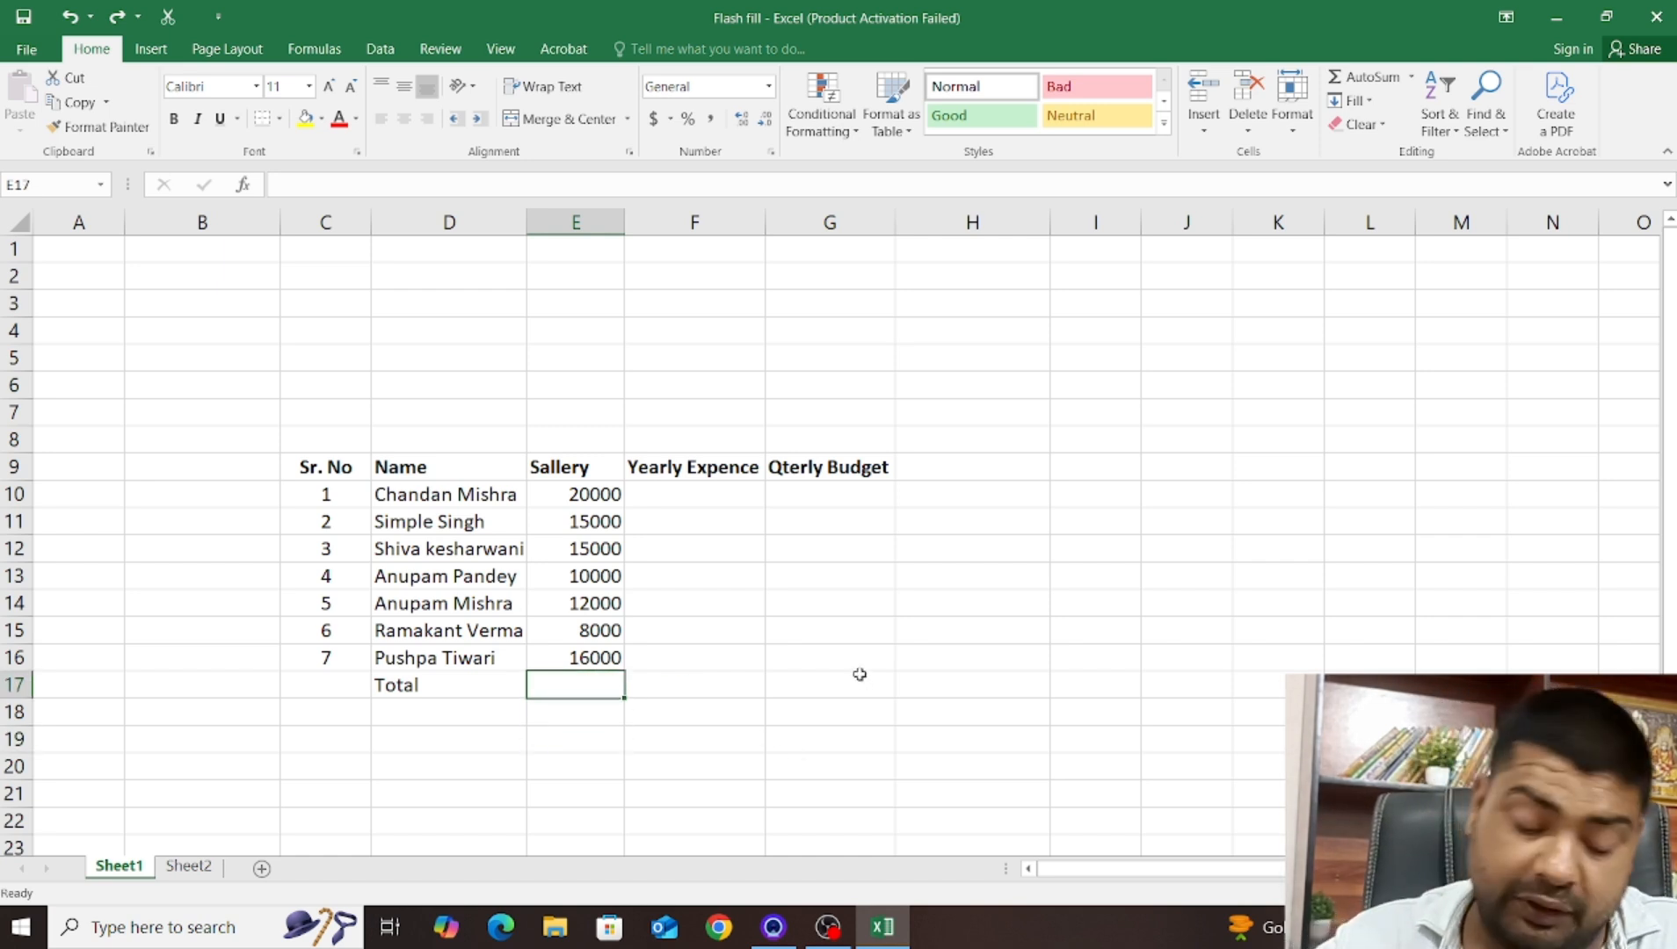
text(=)
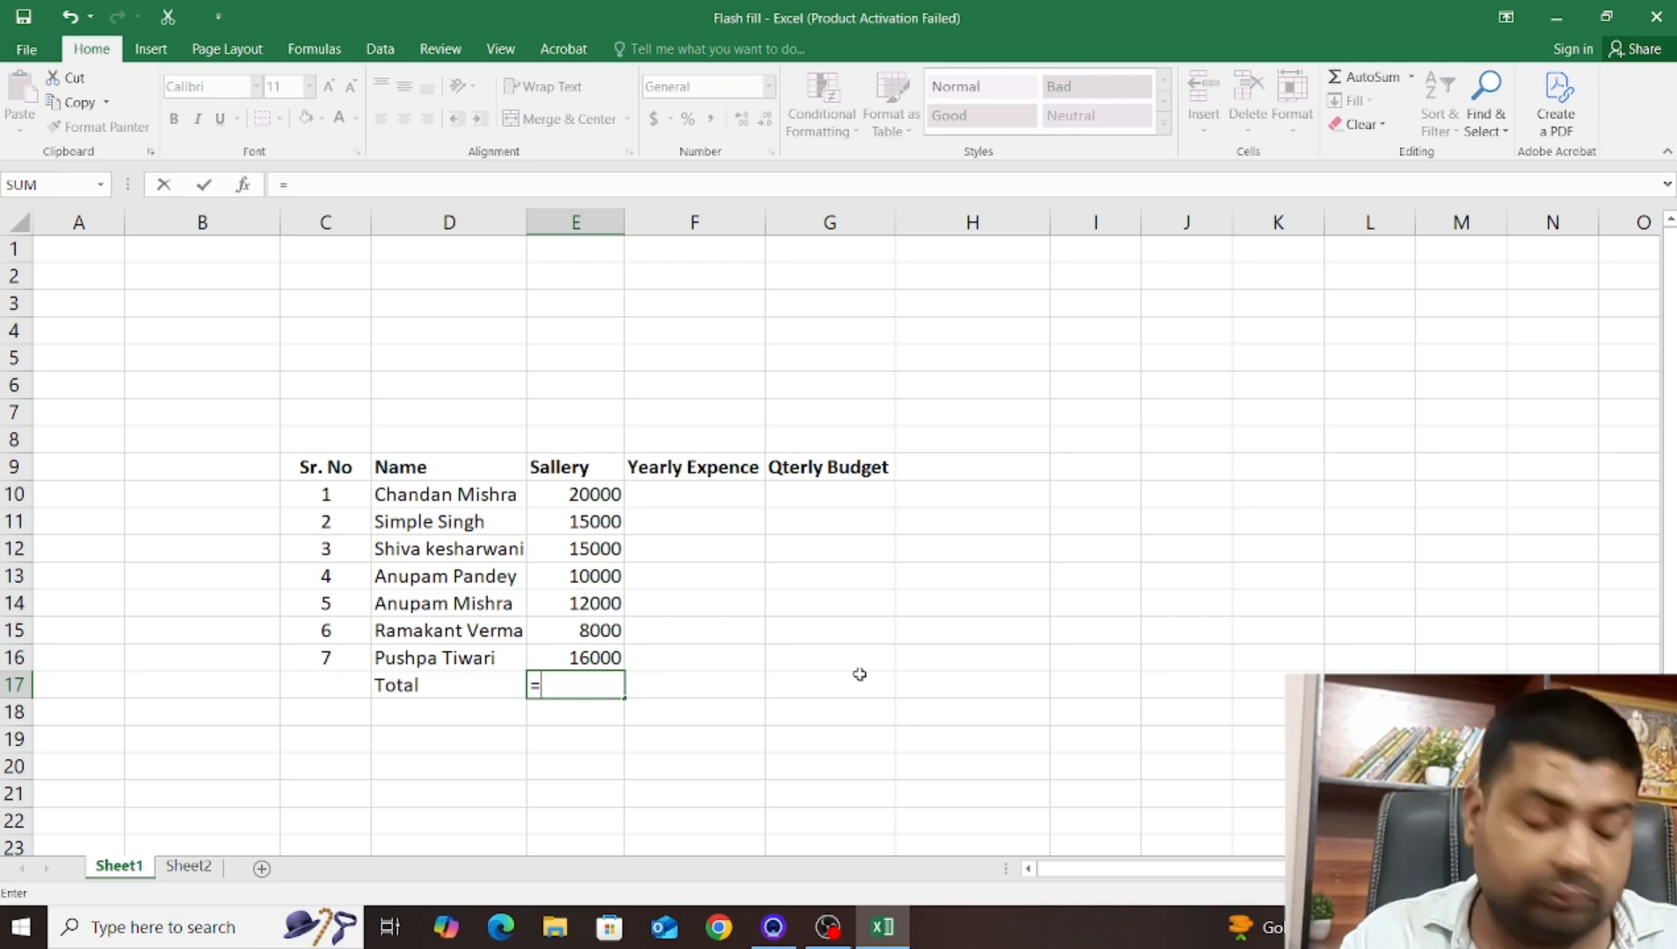
text(sum)
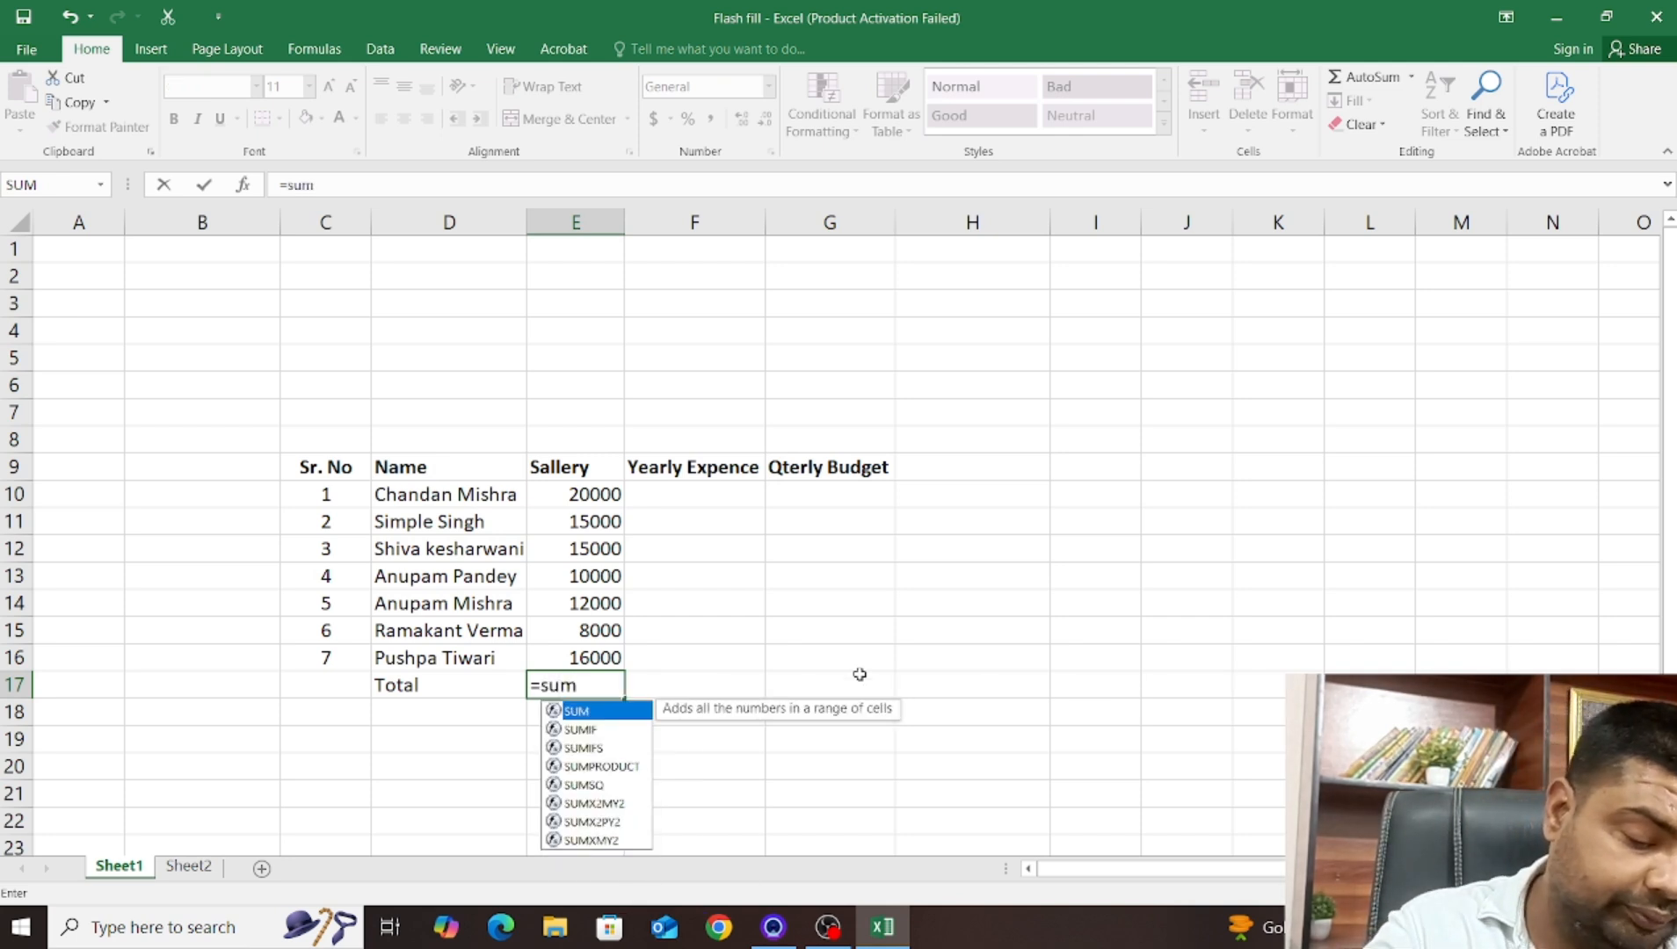
text(()
click(567, 494)
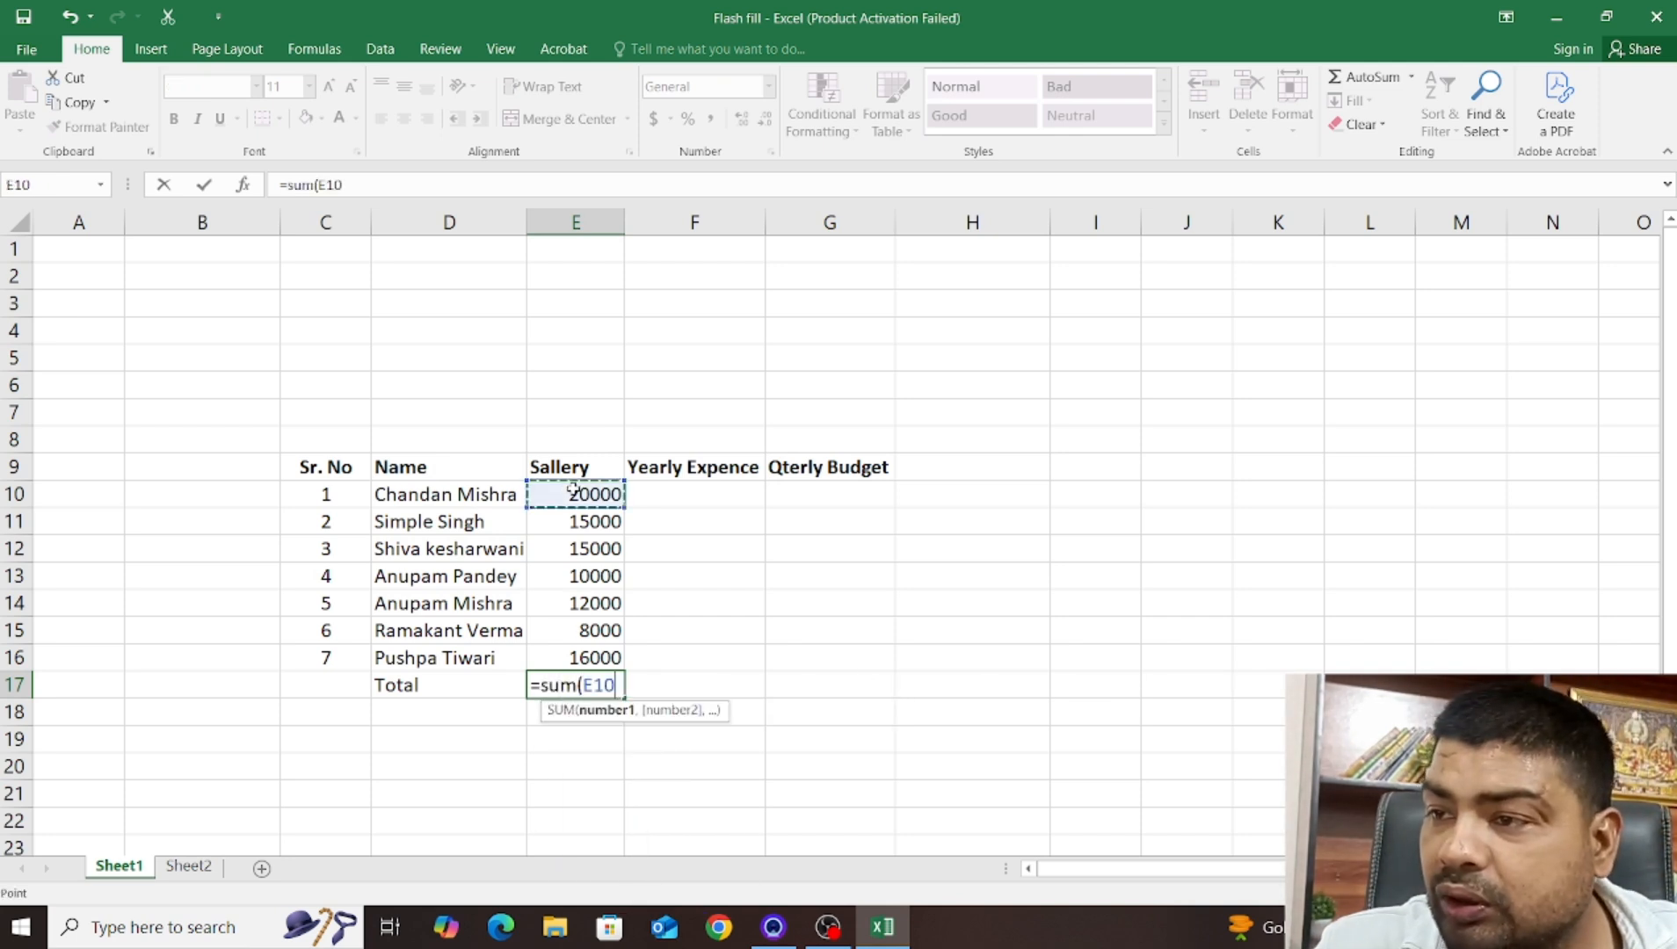
key(F8)
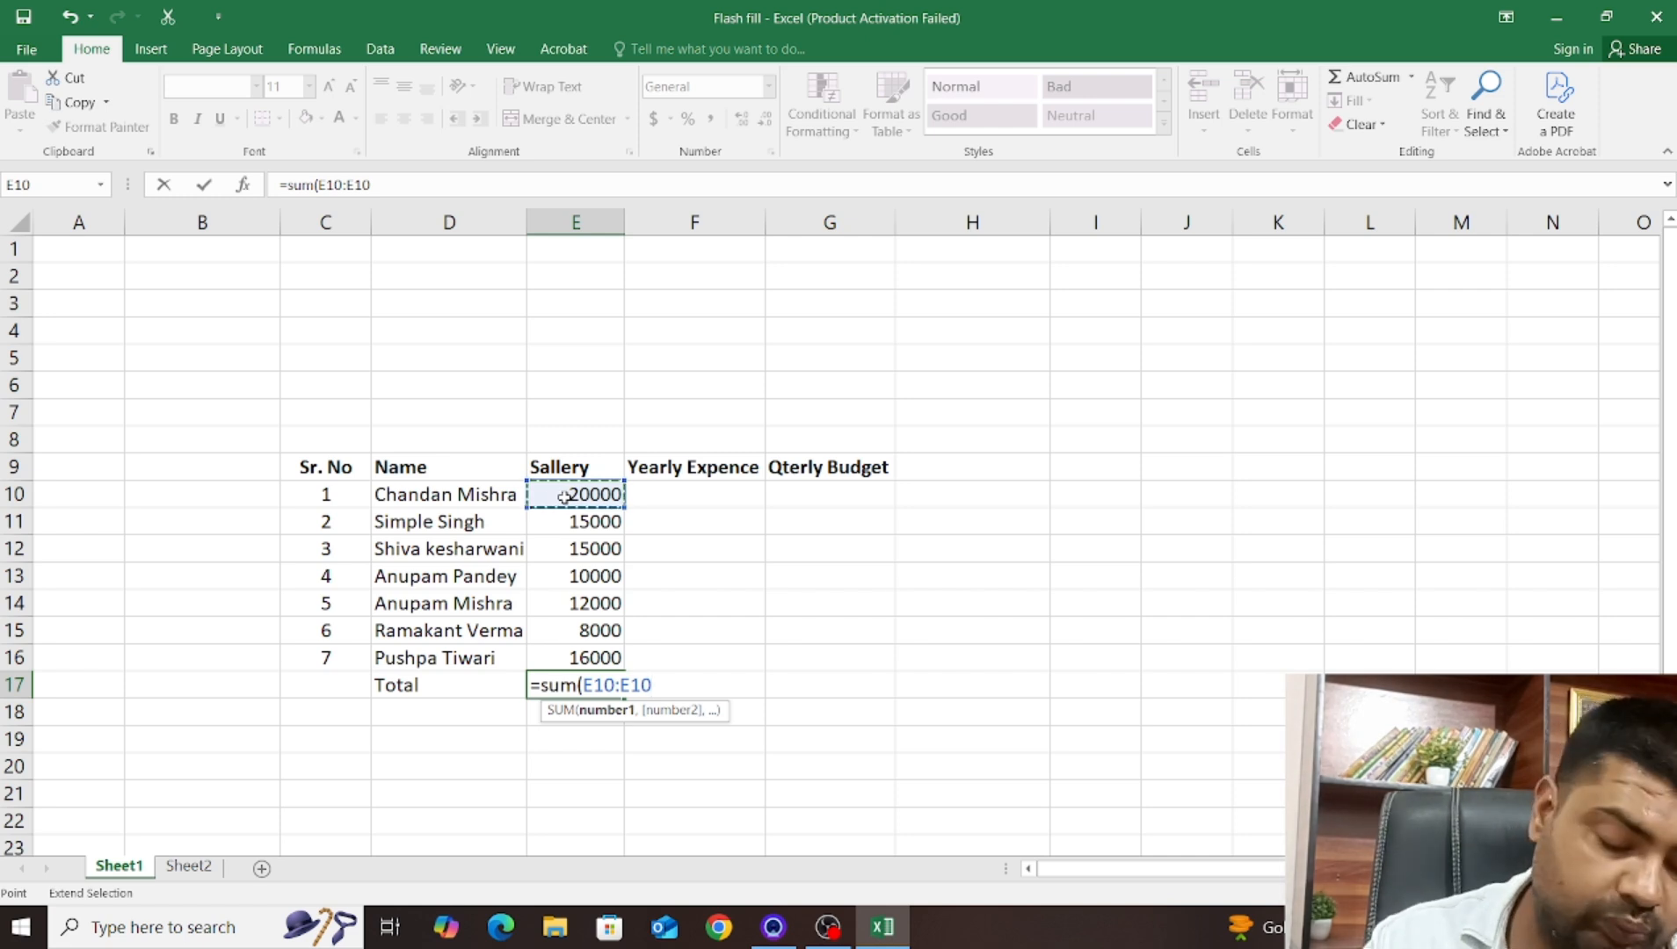
click(573, 657)
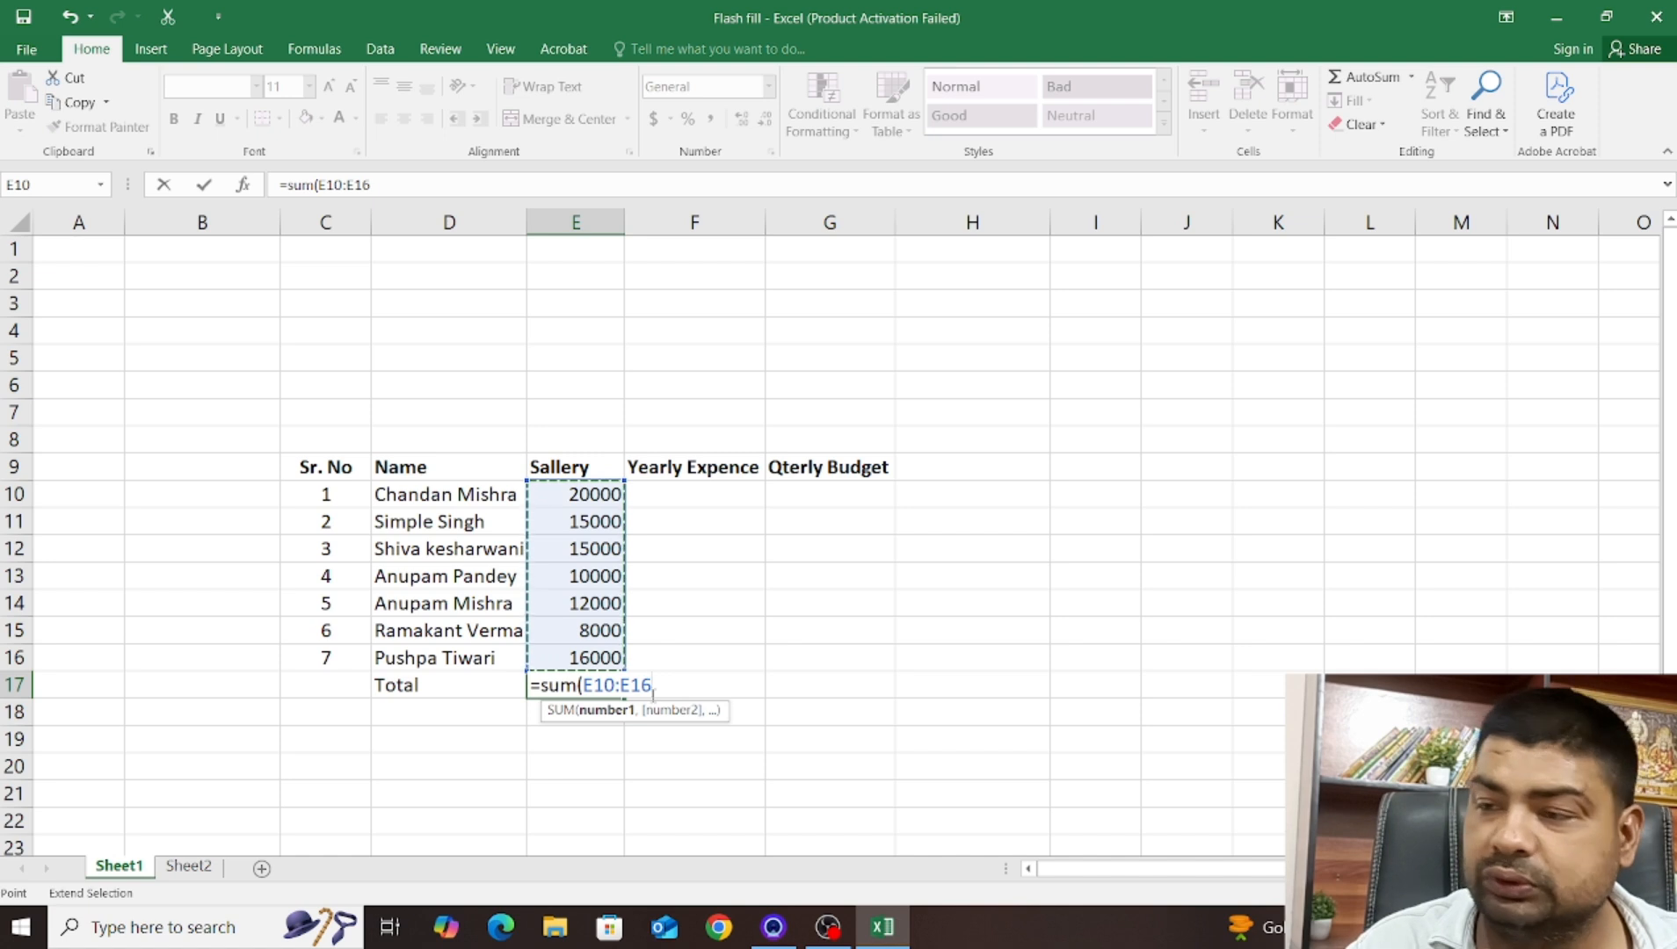
key(Return)
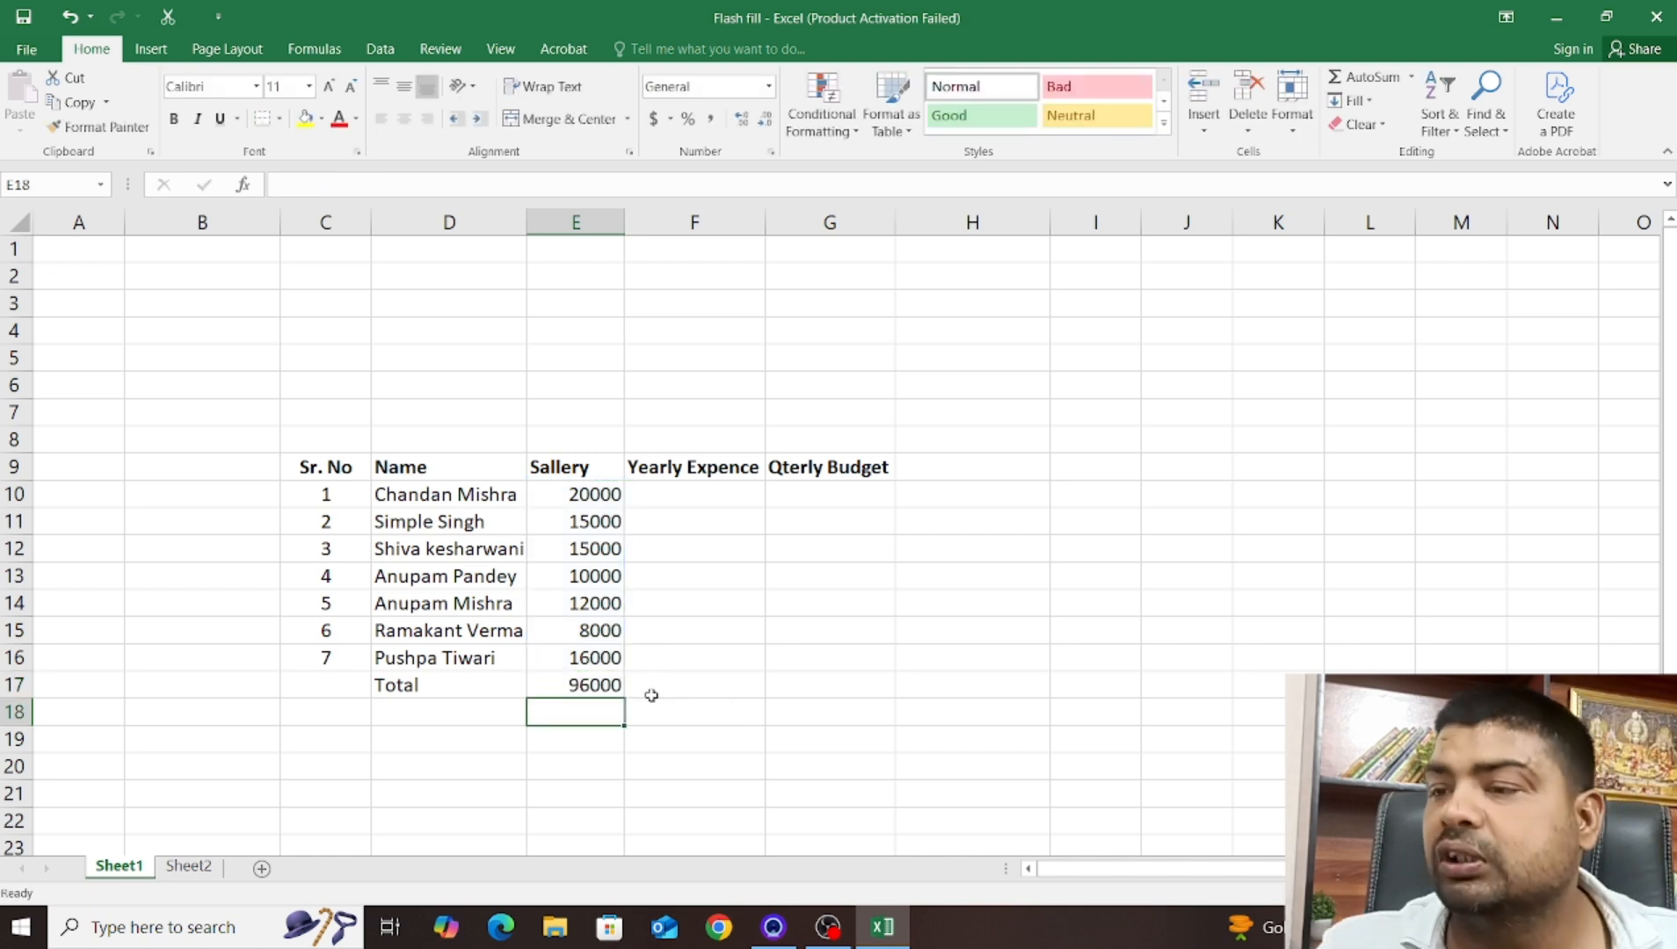
click(598, 687)
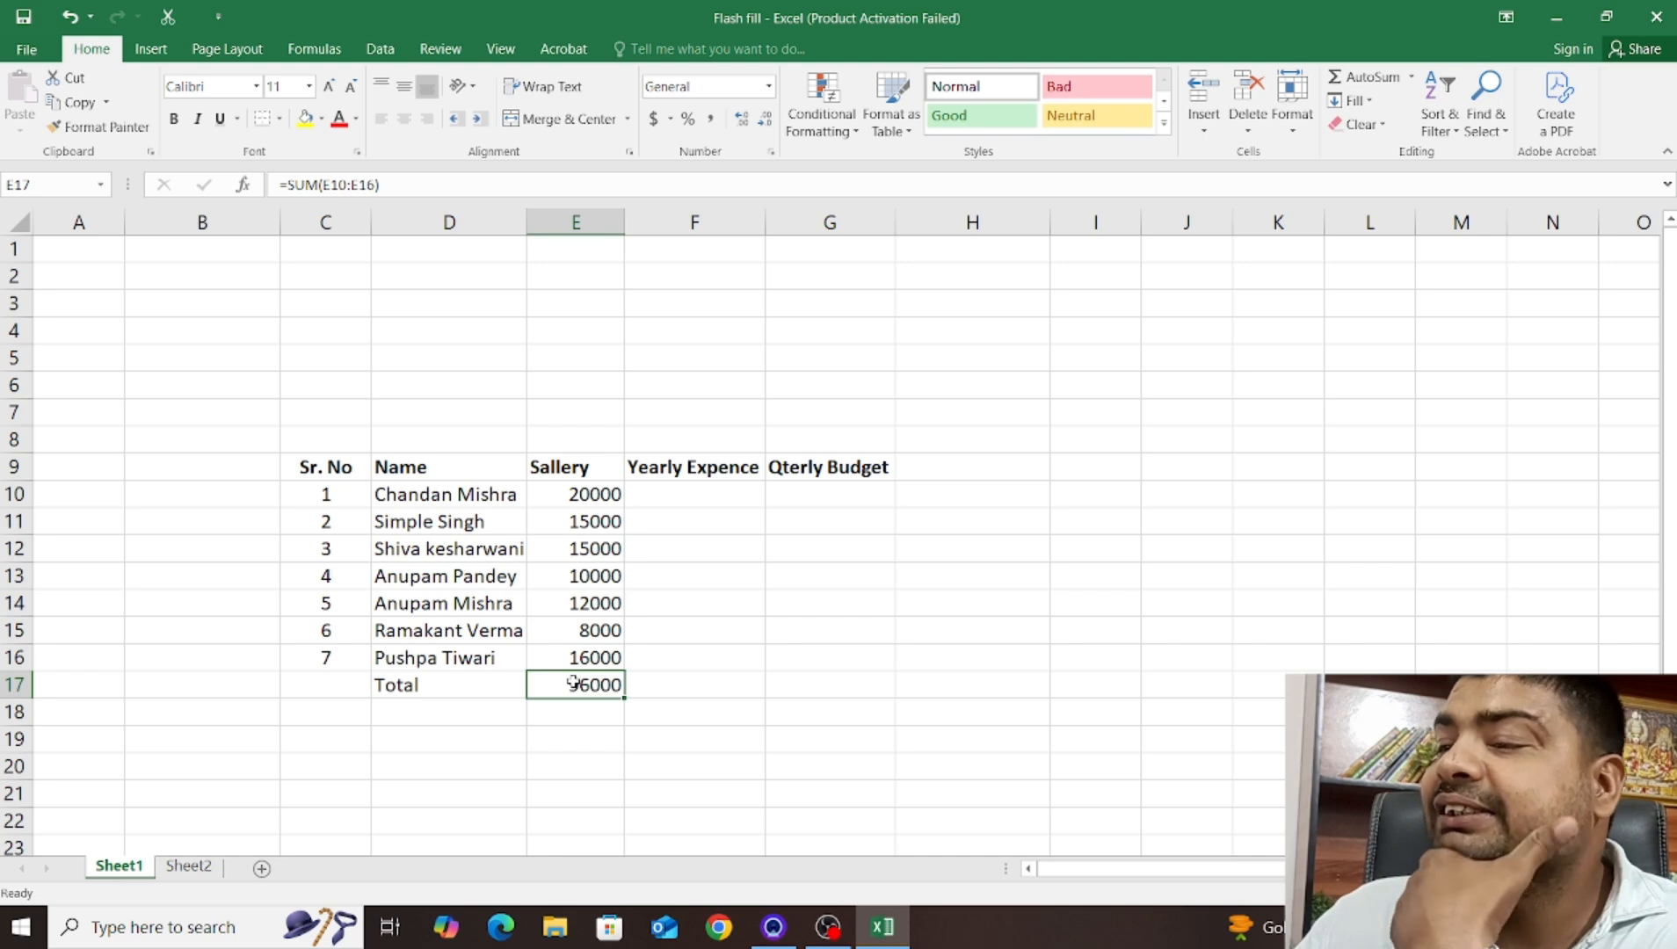
click(634, 688)
click(568, 684)
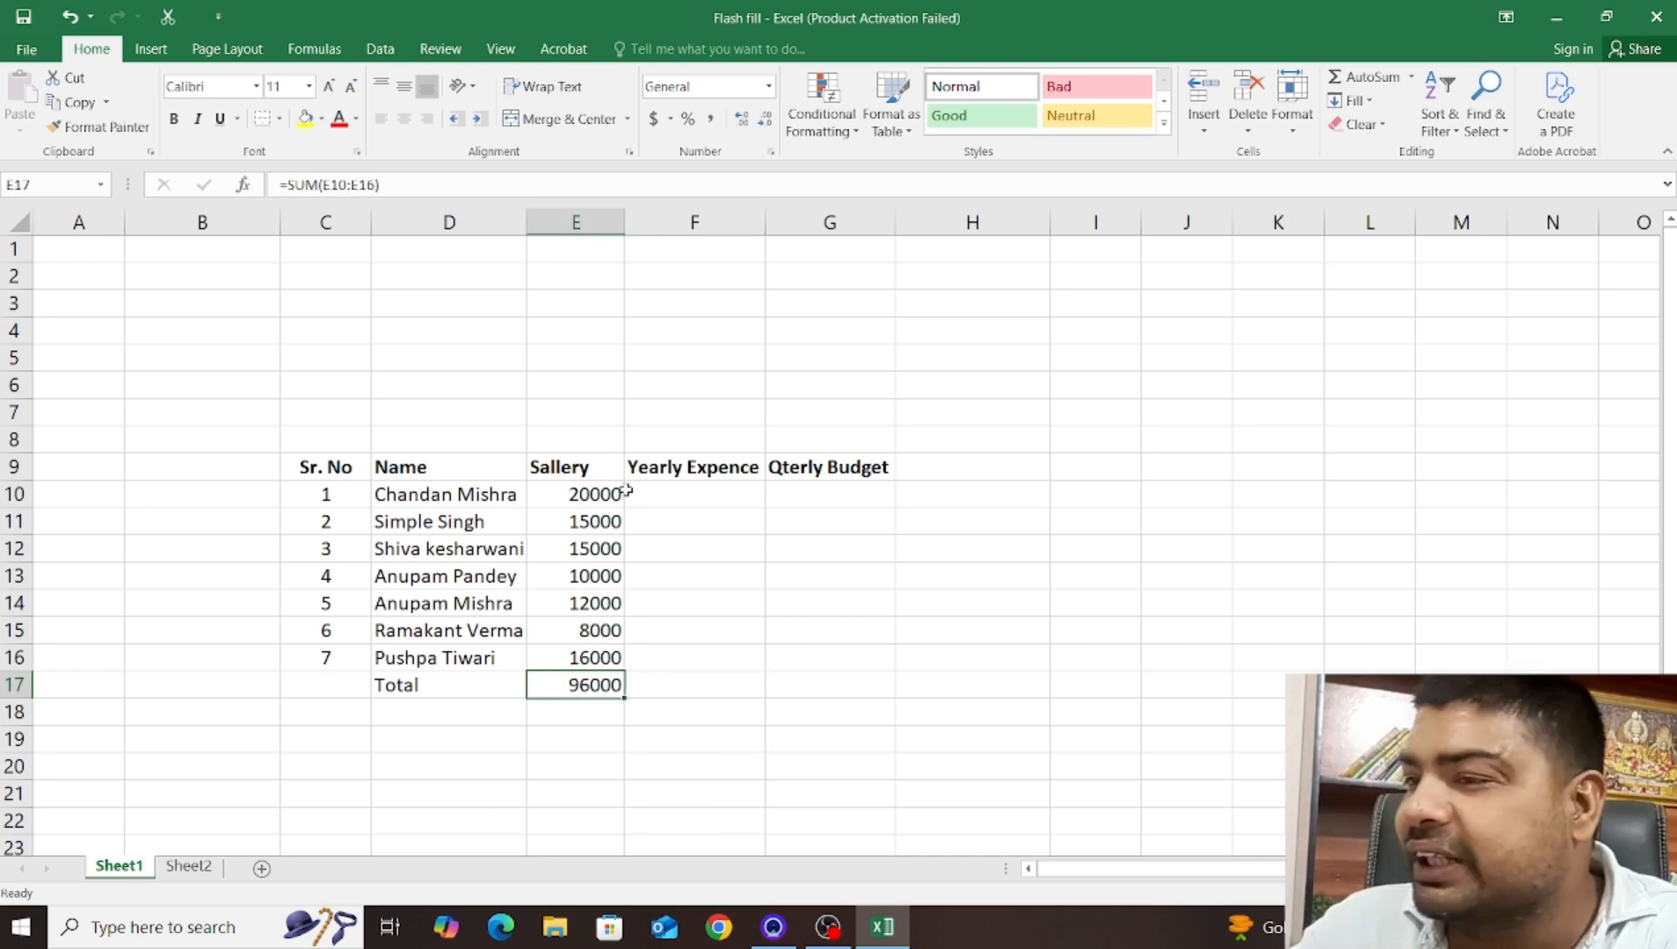
click(587, 711)
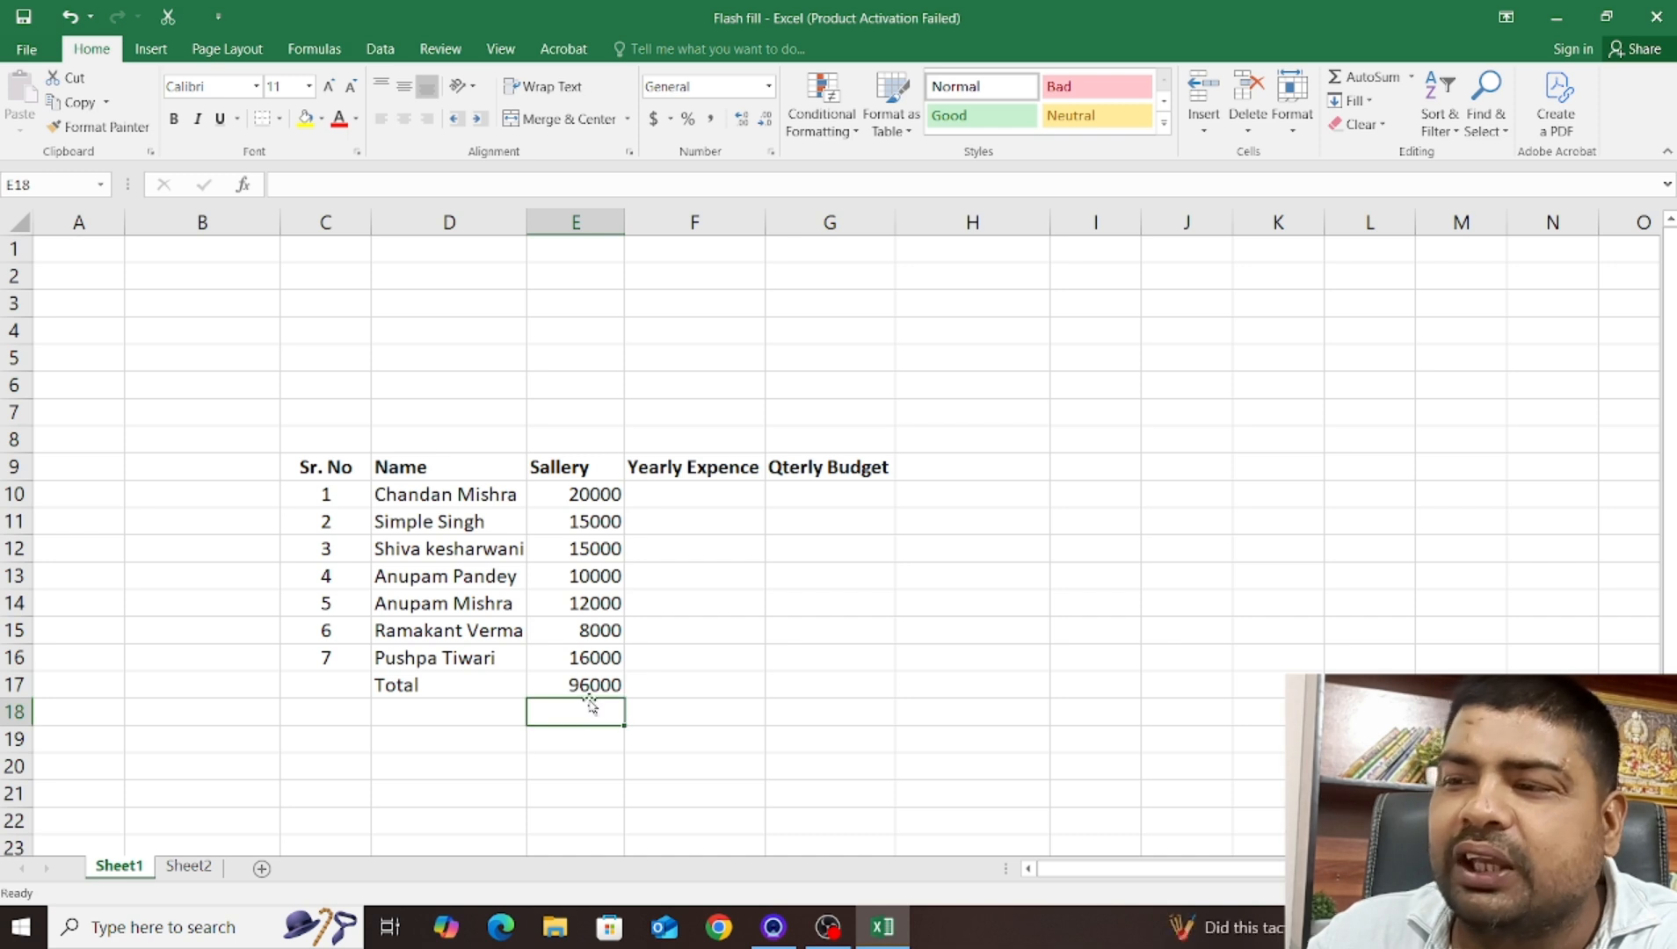
click(589, 689)
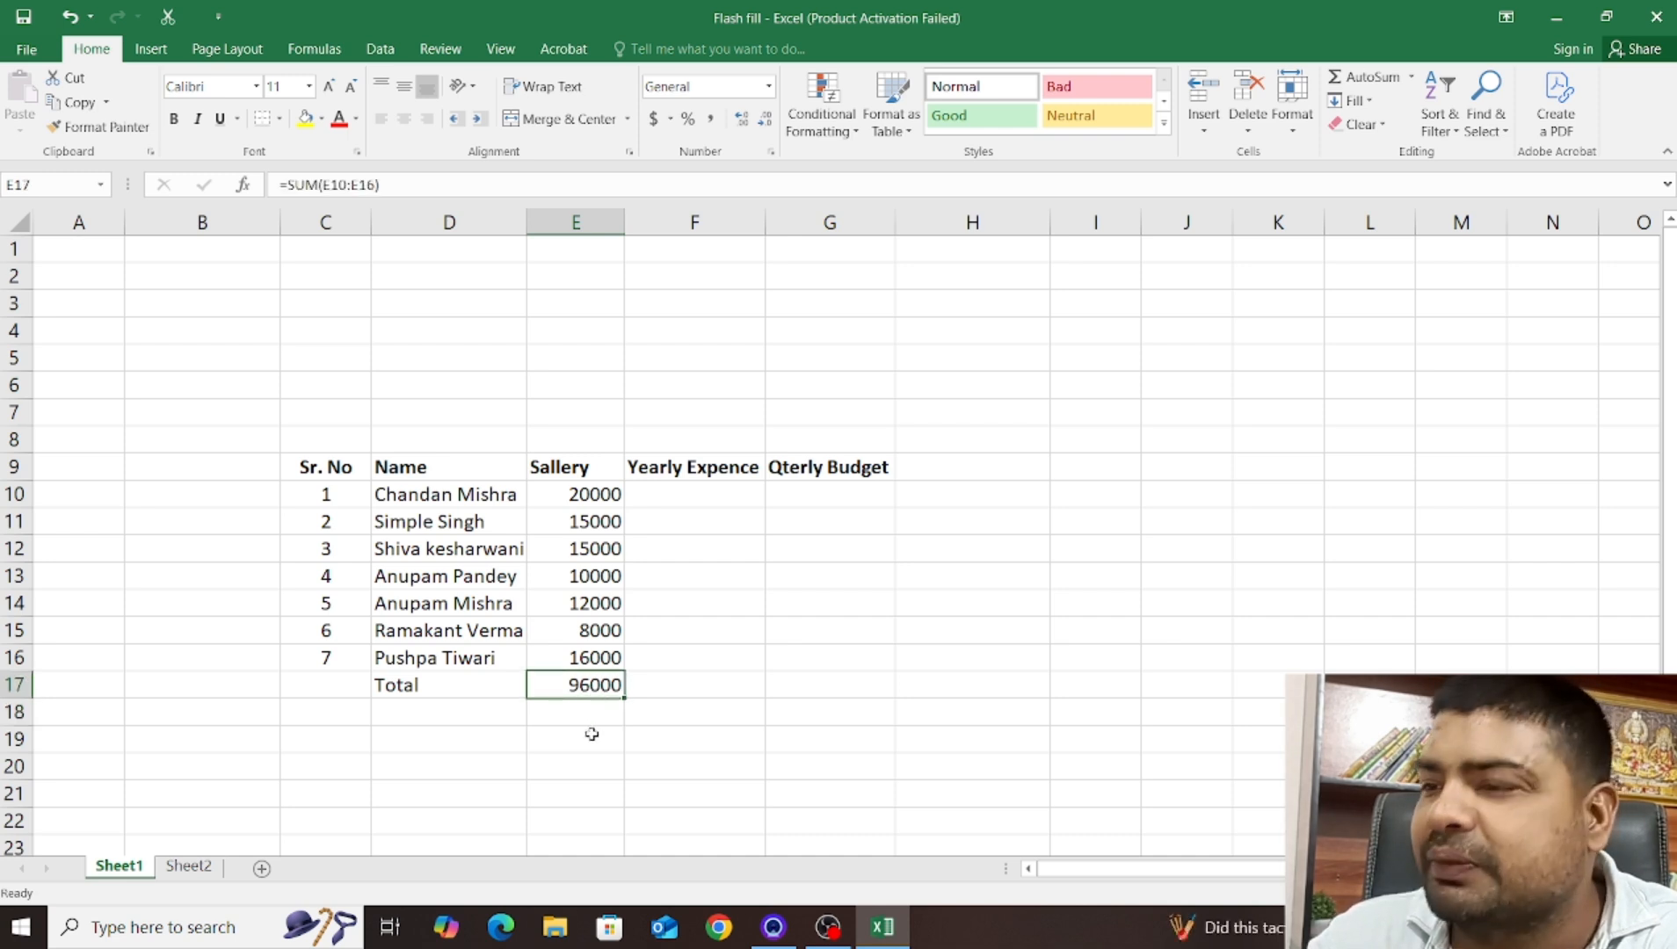
click(589, 716)
click(582, 686)
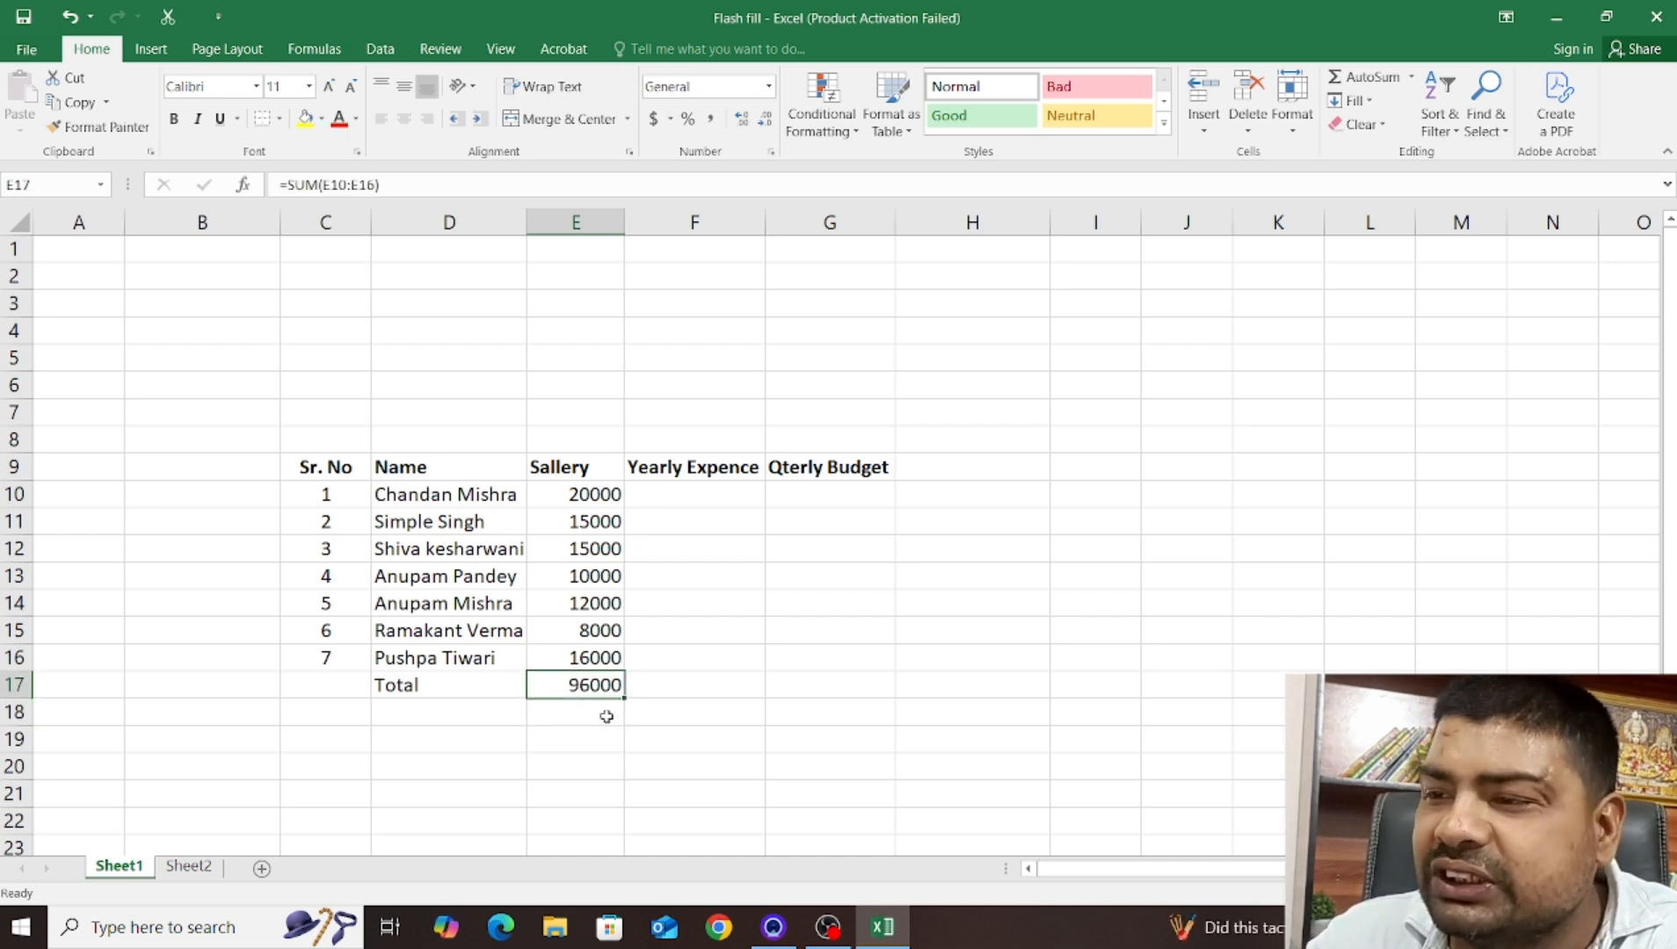
click(597, 711)
click(576, 685)
click(589, 705)
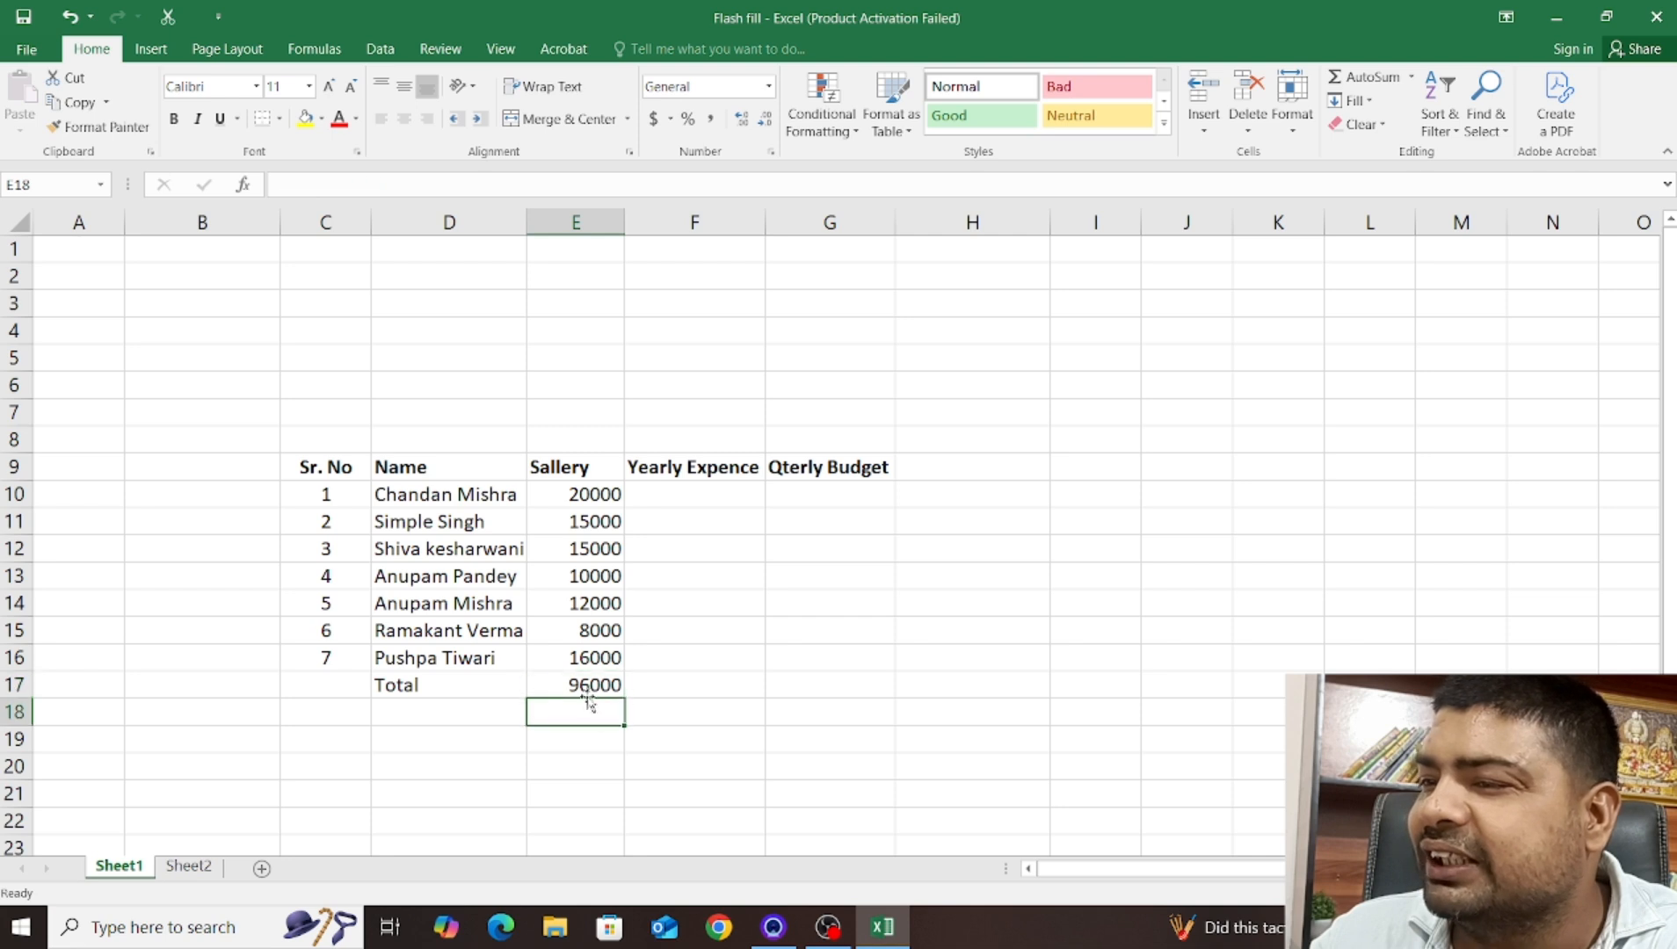
click(585, 688)
click(664, 485)
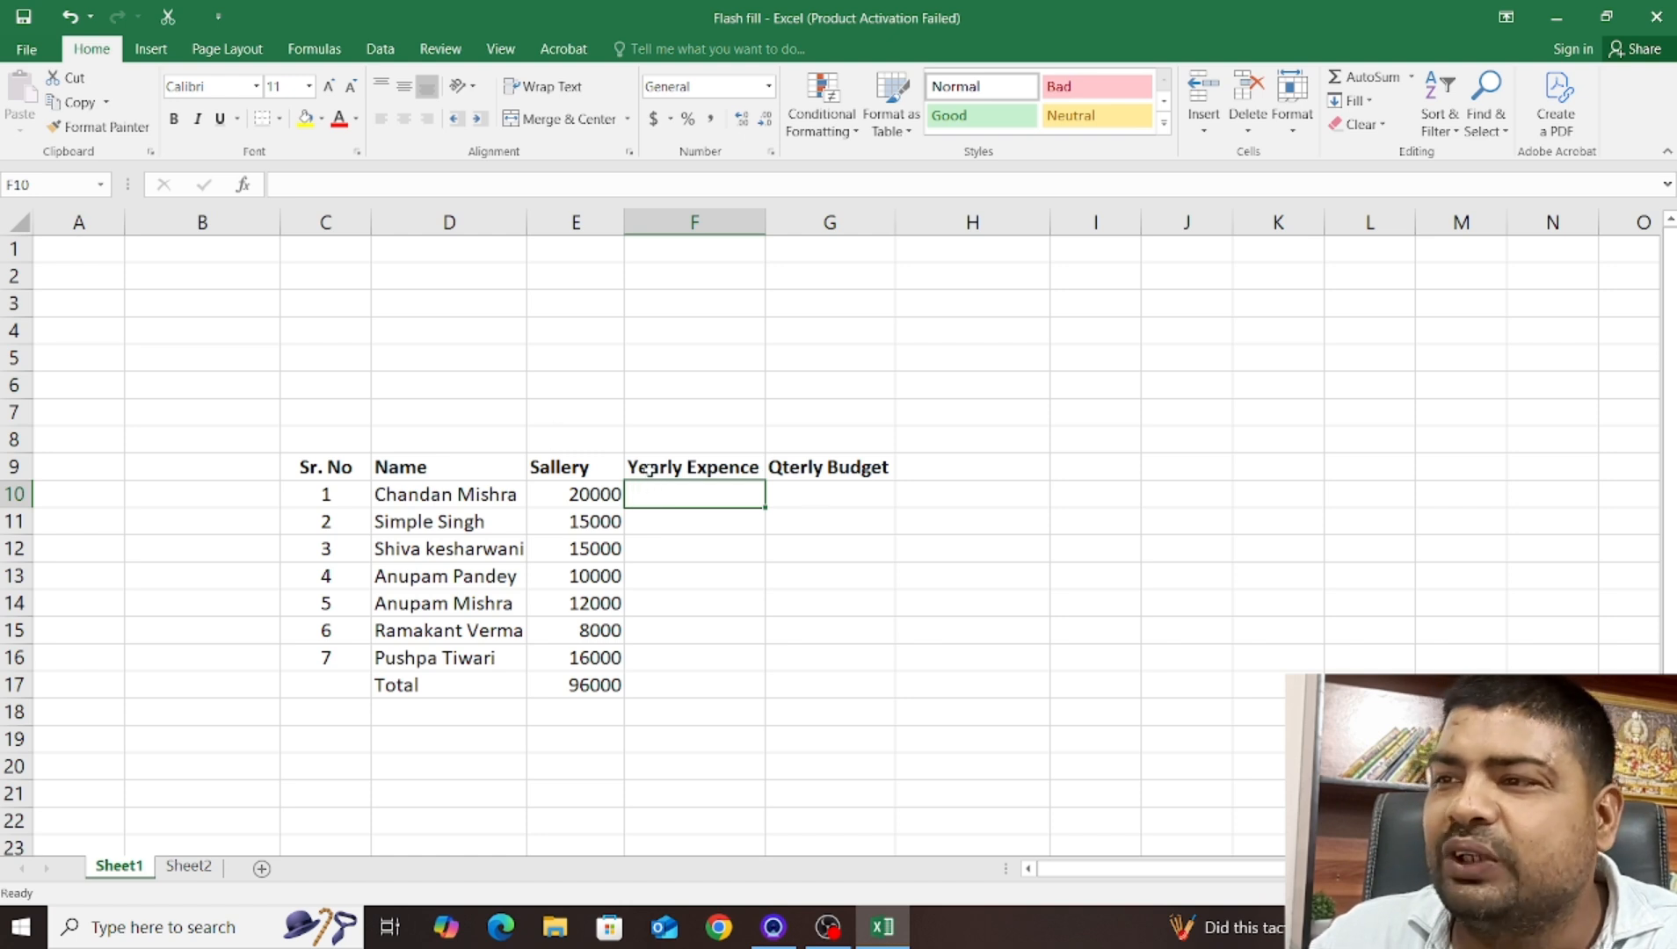
click(686, 475)
click(683, 494)
click(675, 469)
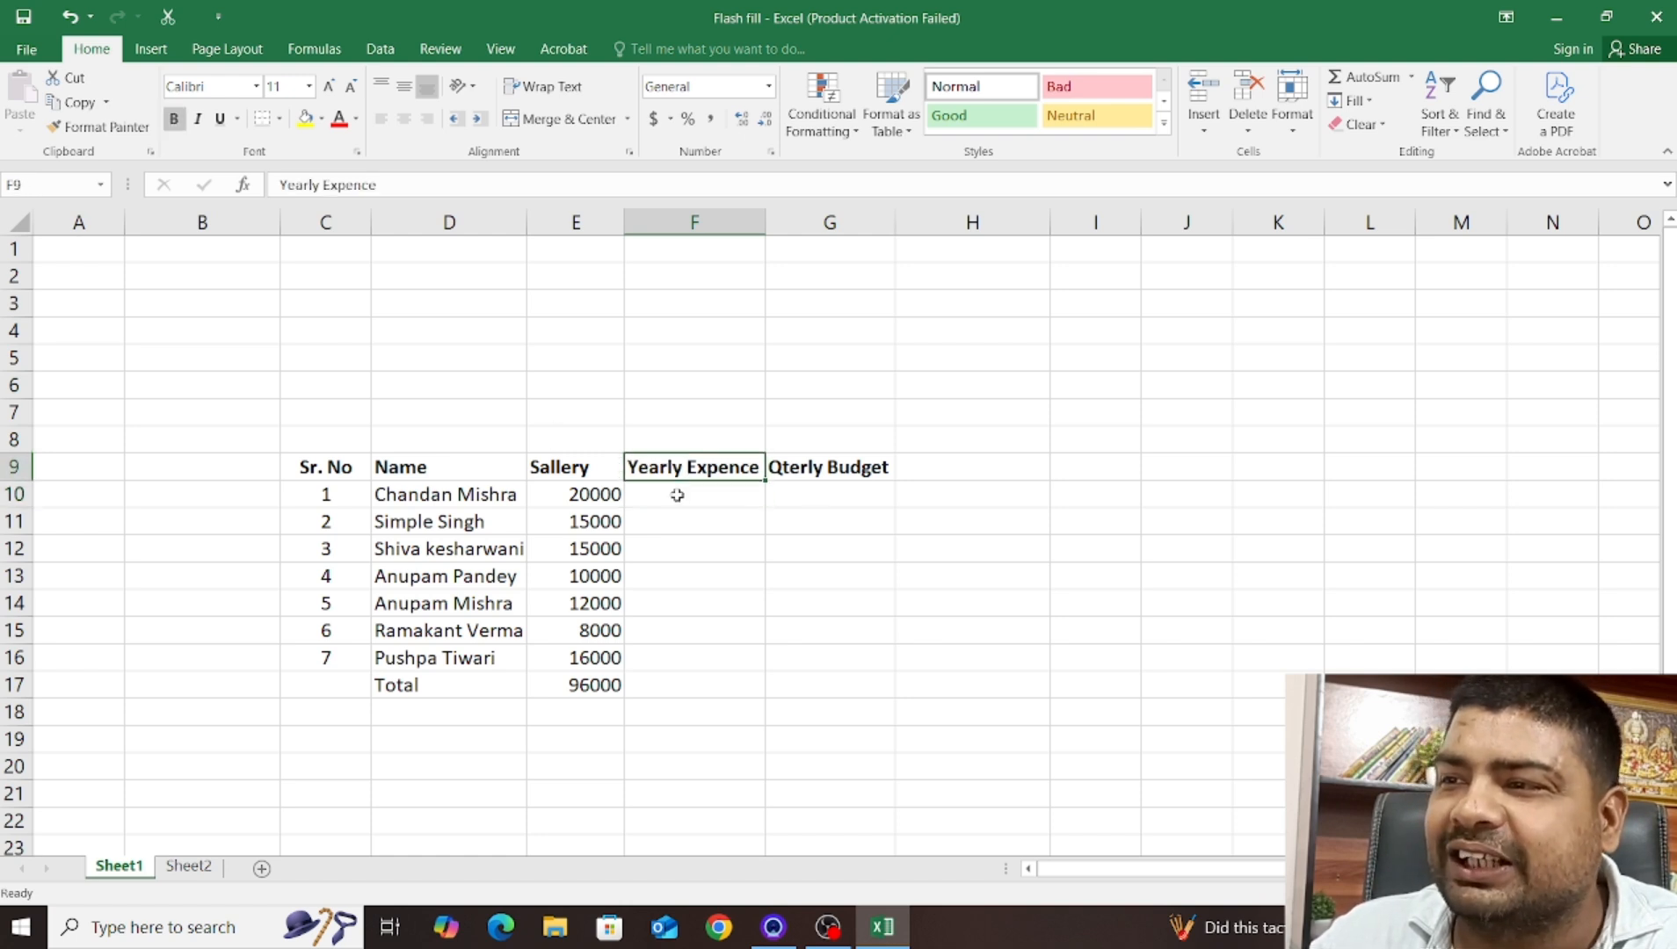
click(678, 495)
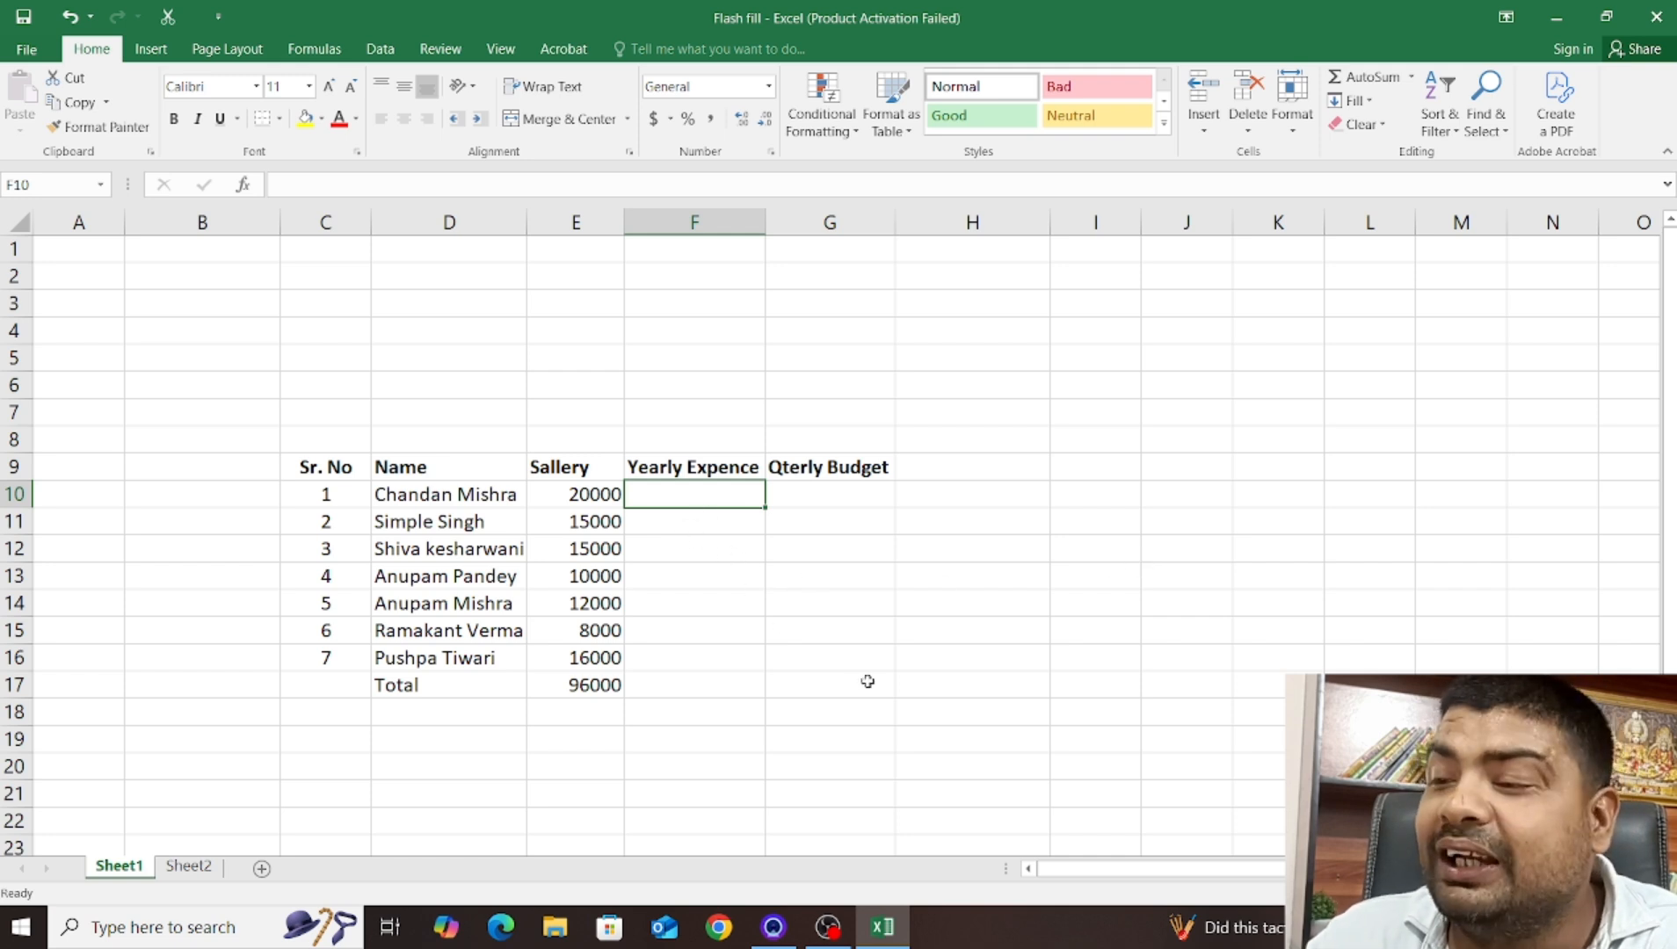
Calculate the Yearly Expence in F10 by multiplying the salary total by 12 with =E17*12
click(605, 686)
click(711, 497)
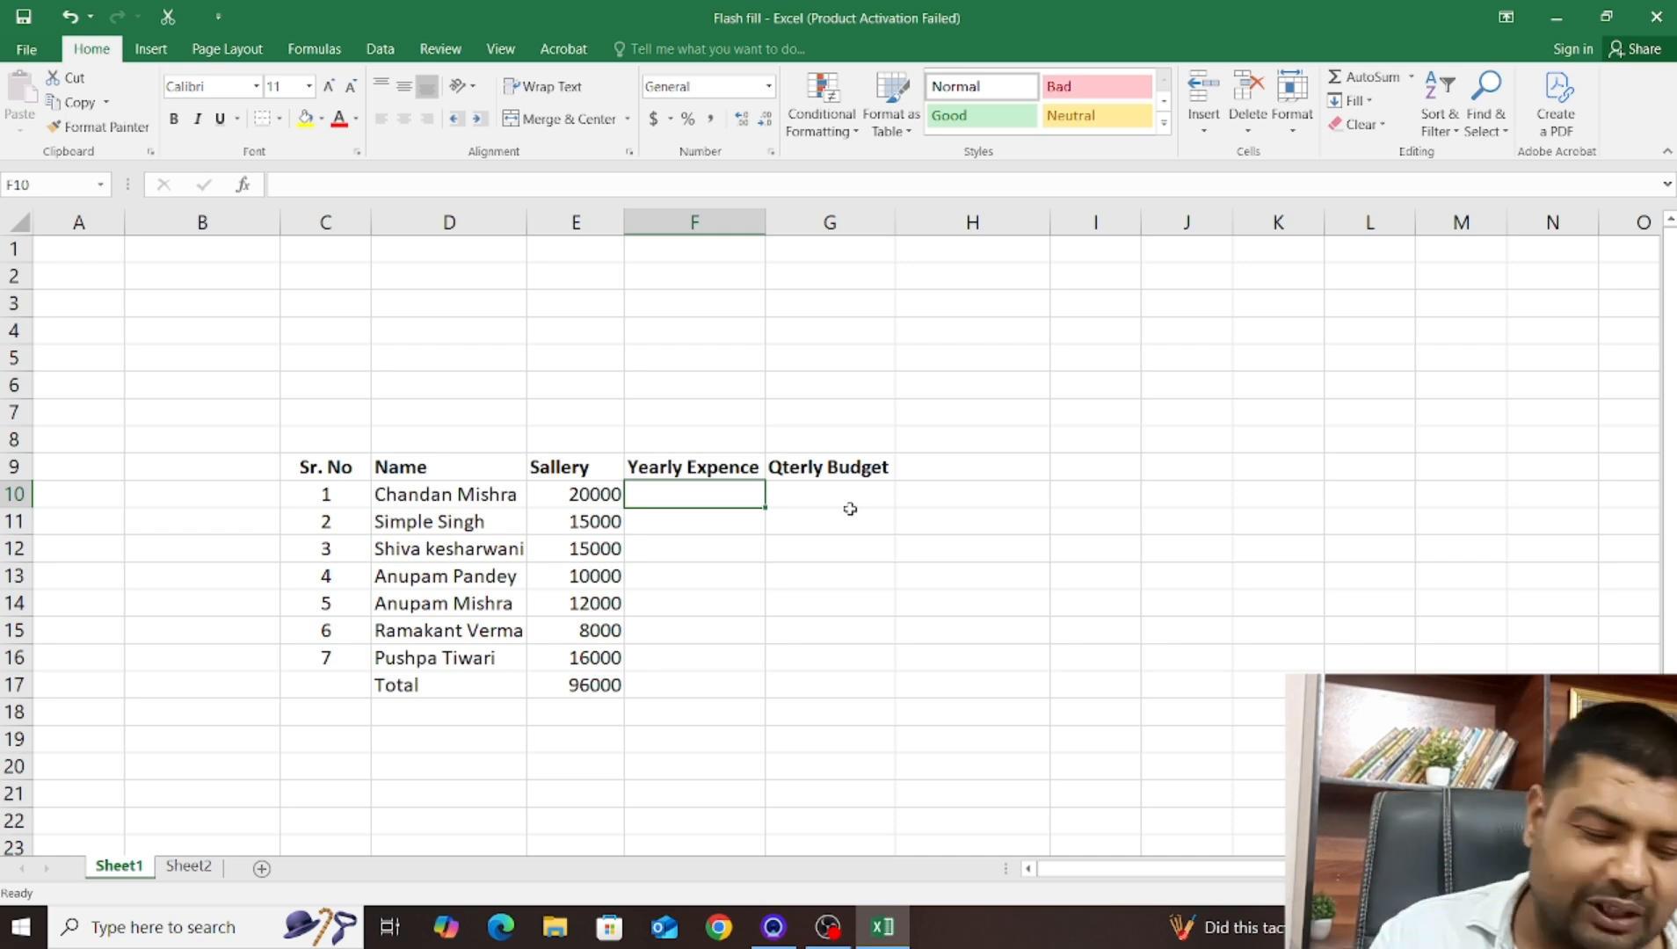
text(=)
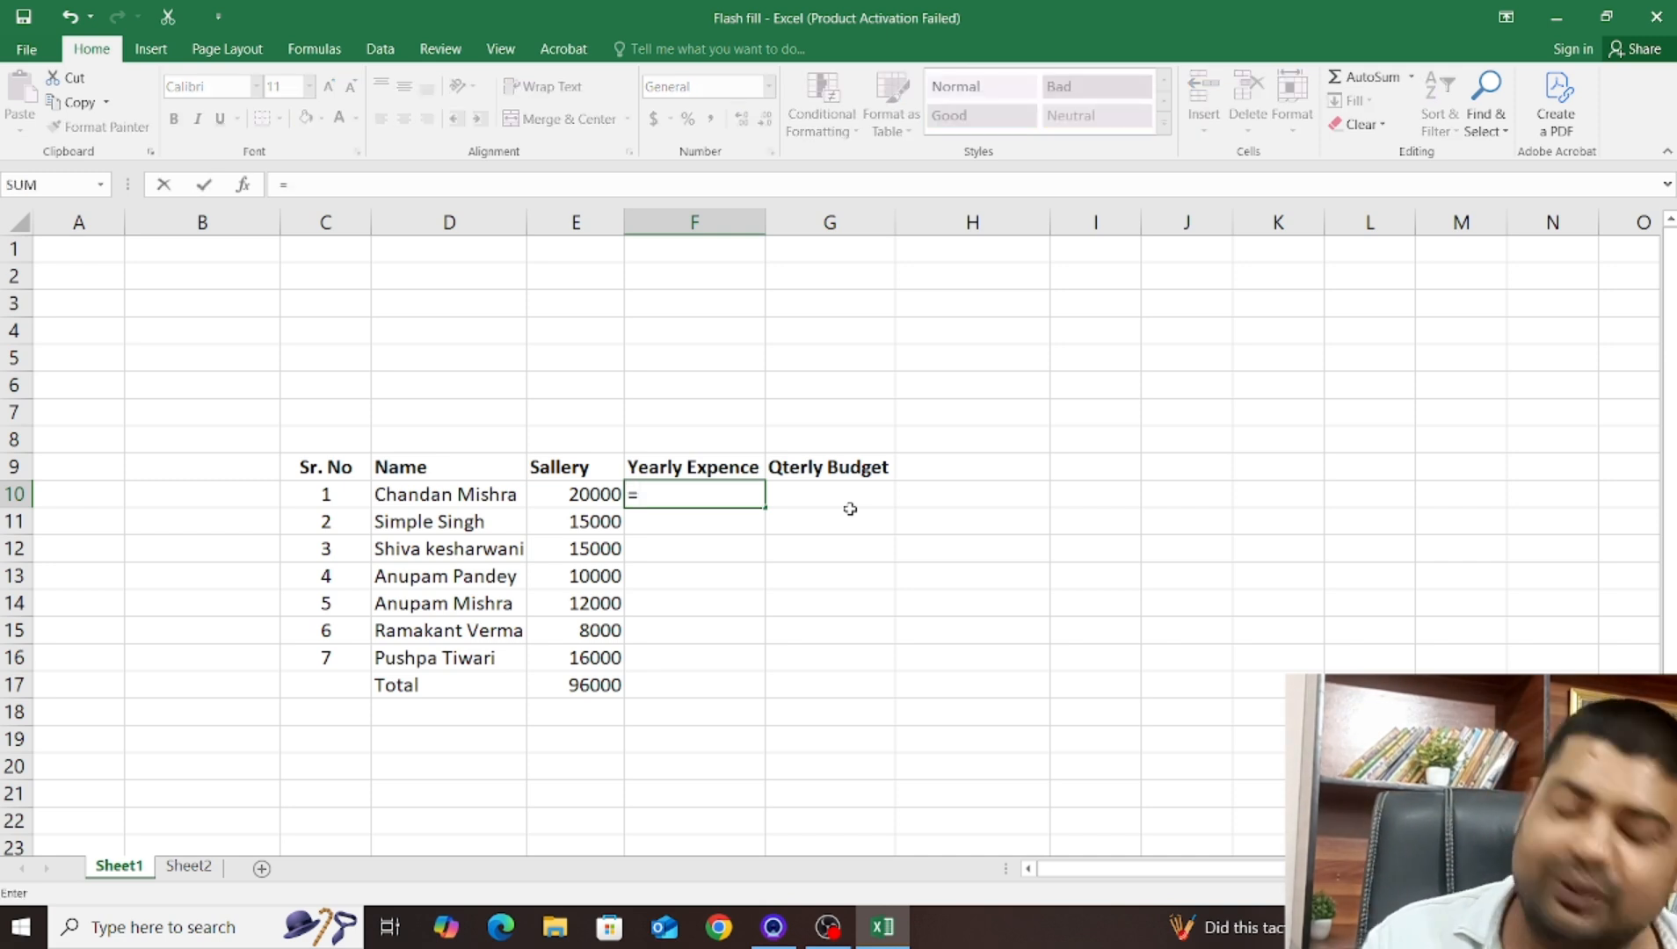
click(603, 683)
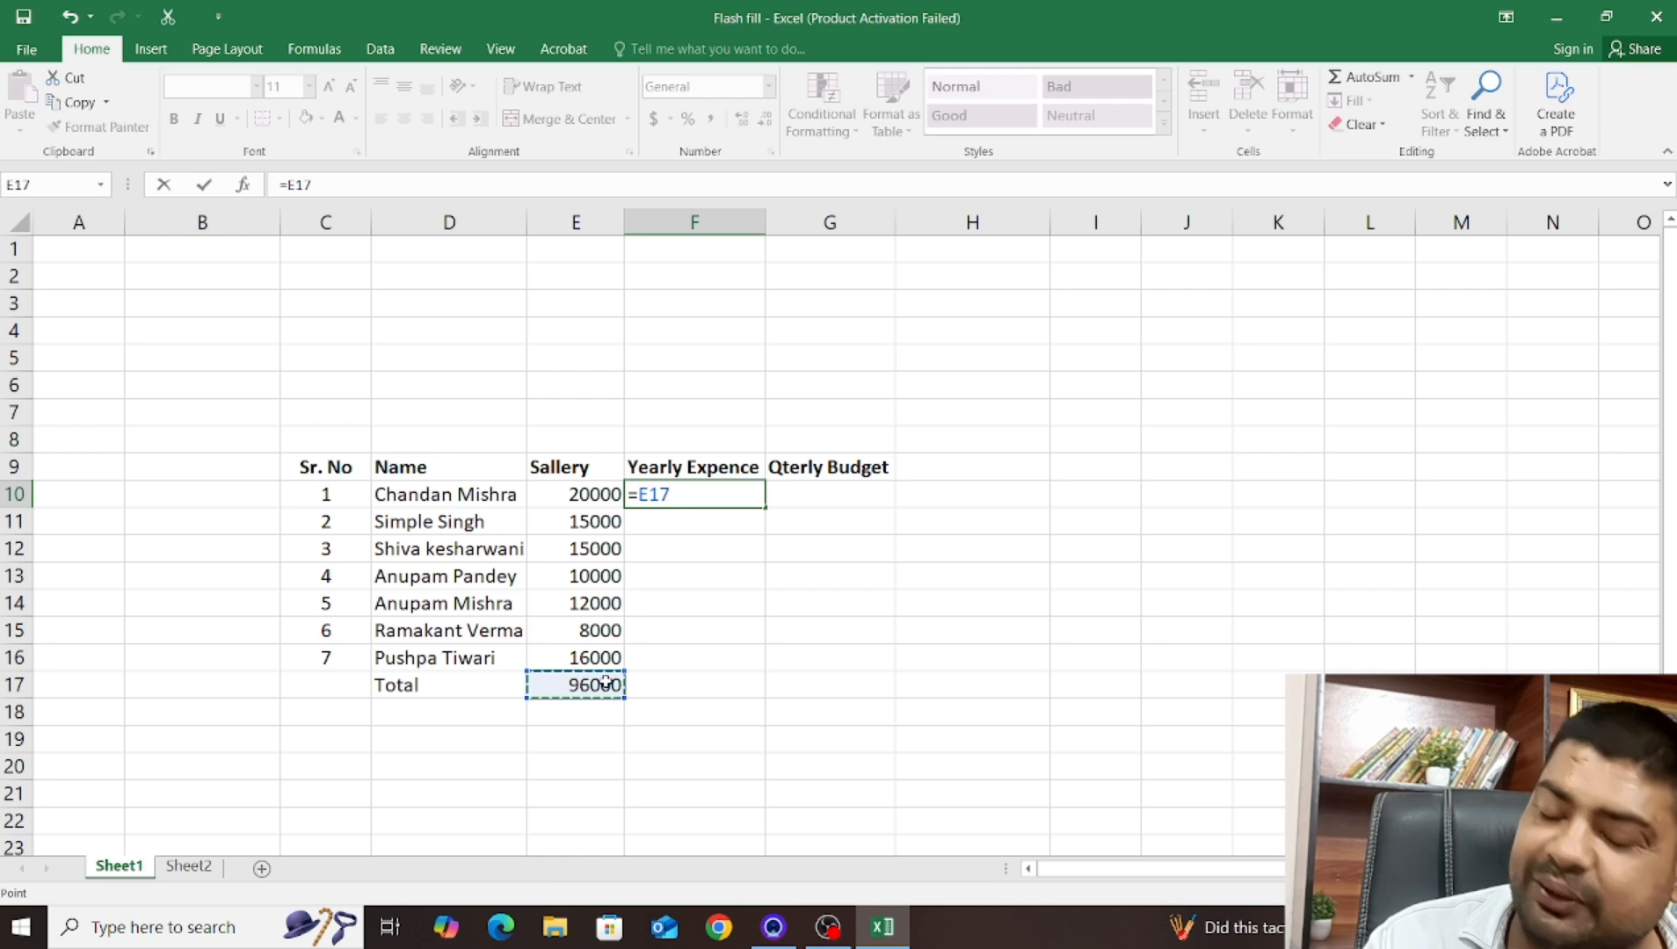
text(*)
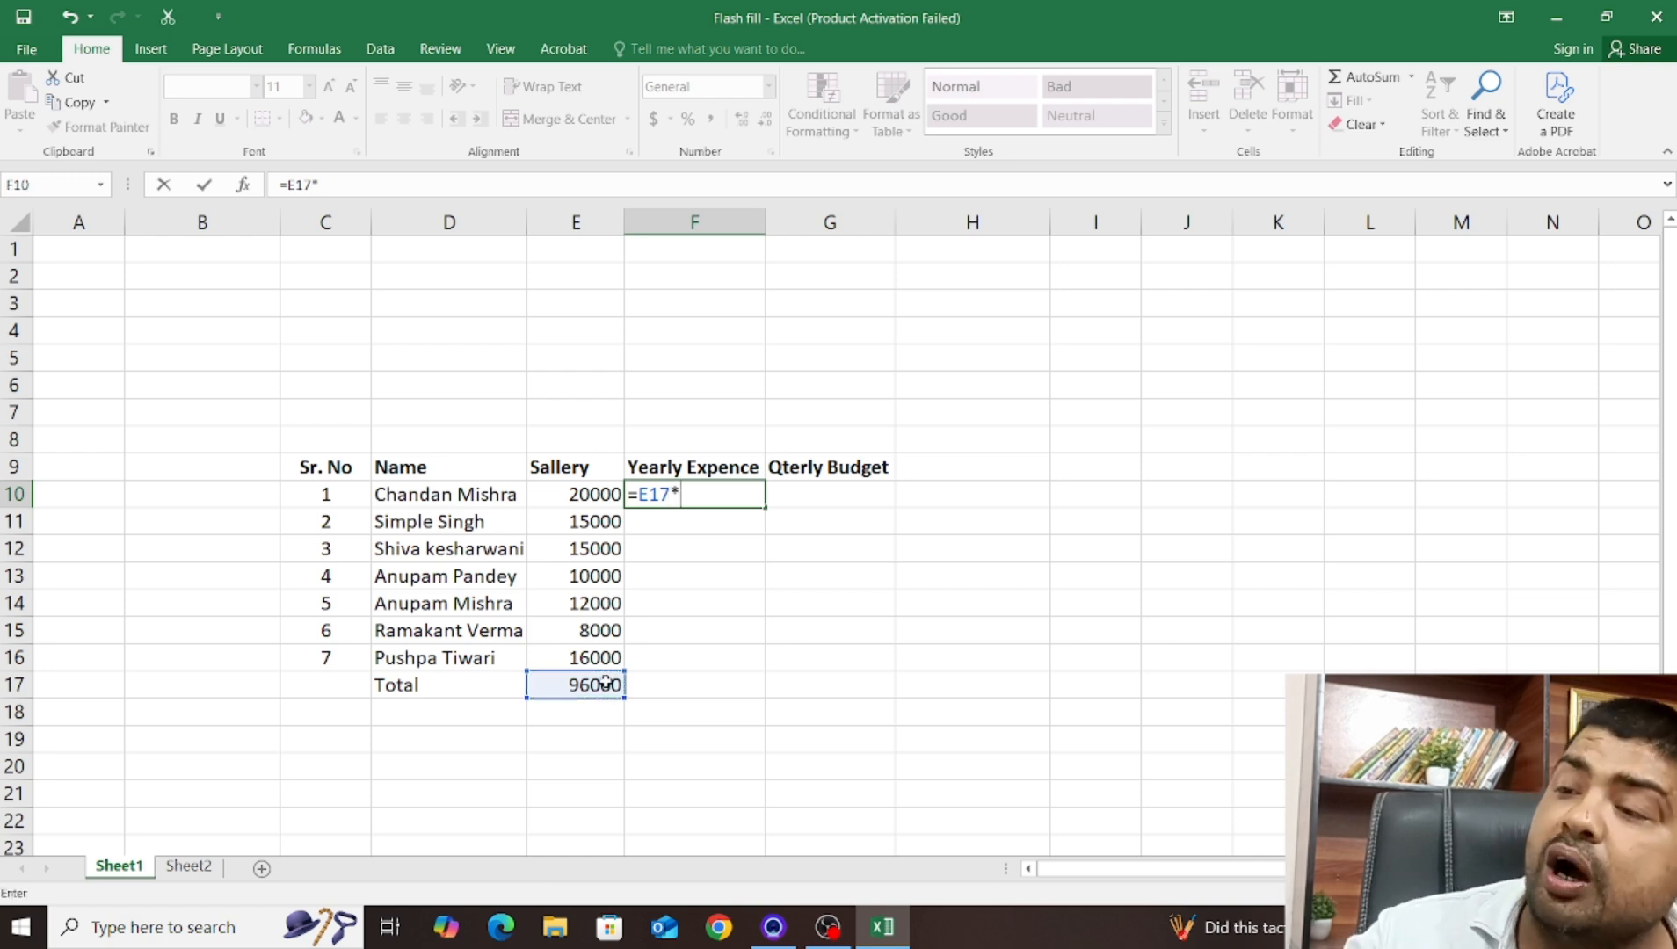
text(12)
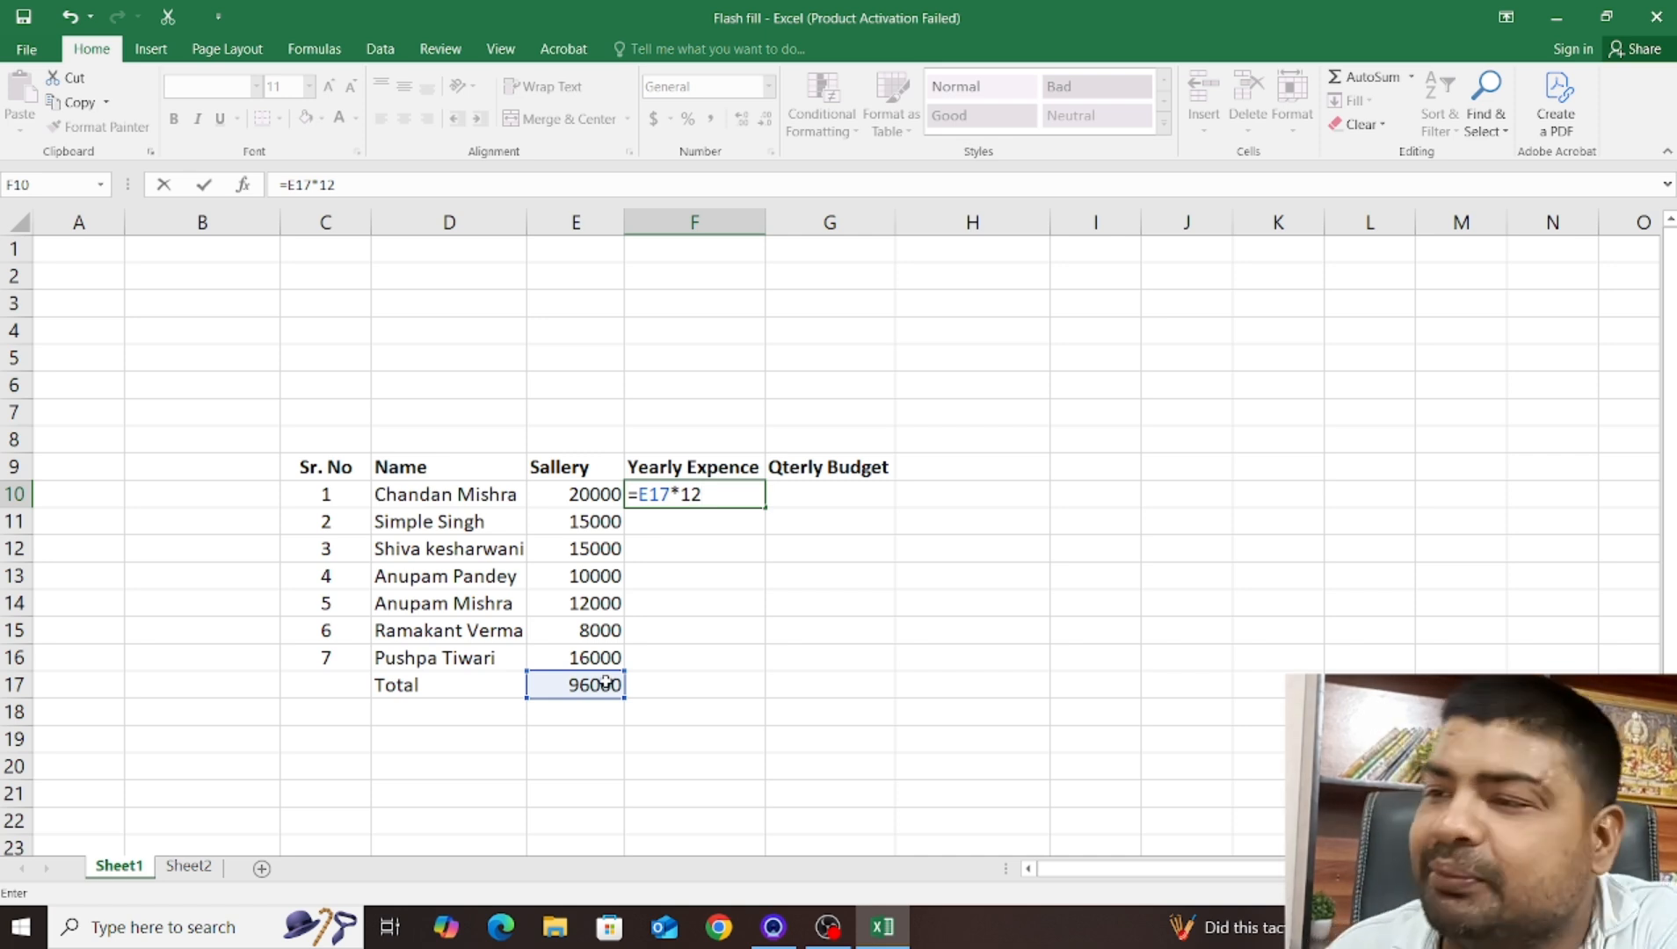
key(Return)
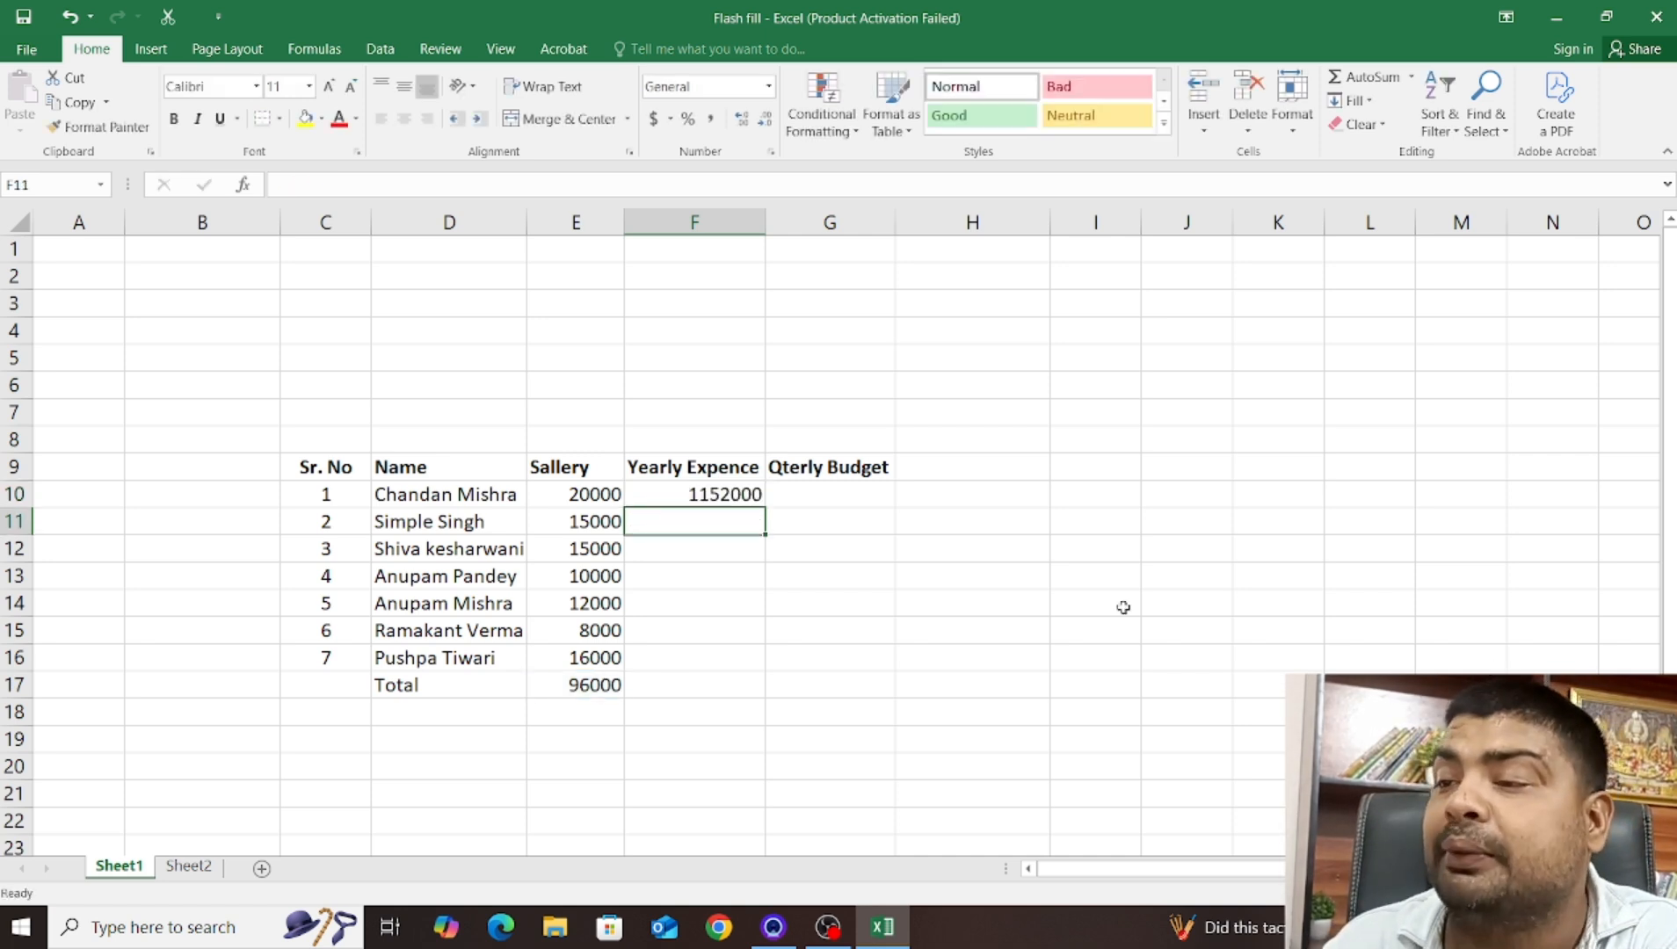
Replace the Yearly Expence formula in F10 with =product(E17,12)
click(679, 495)
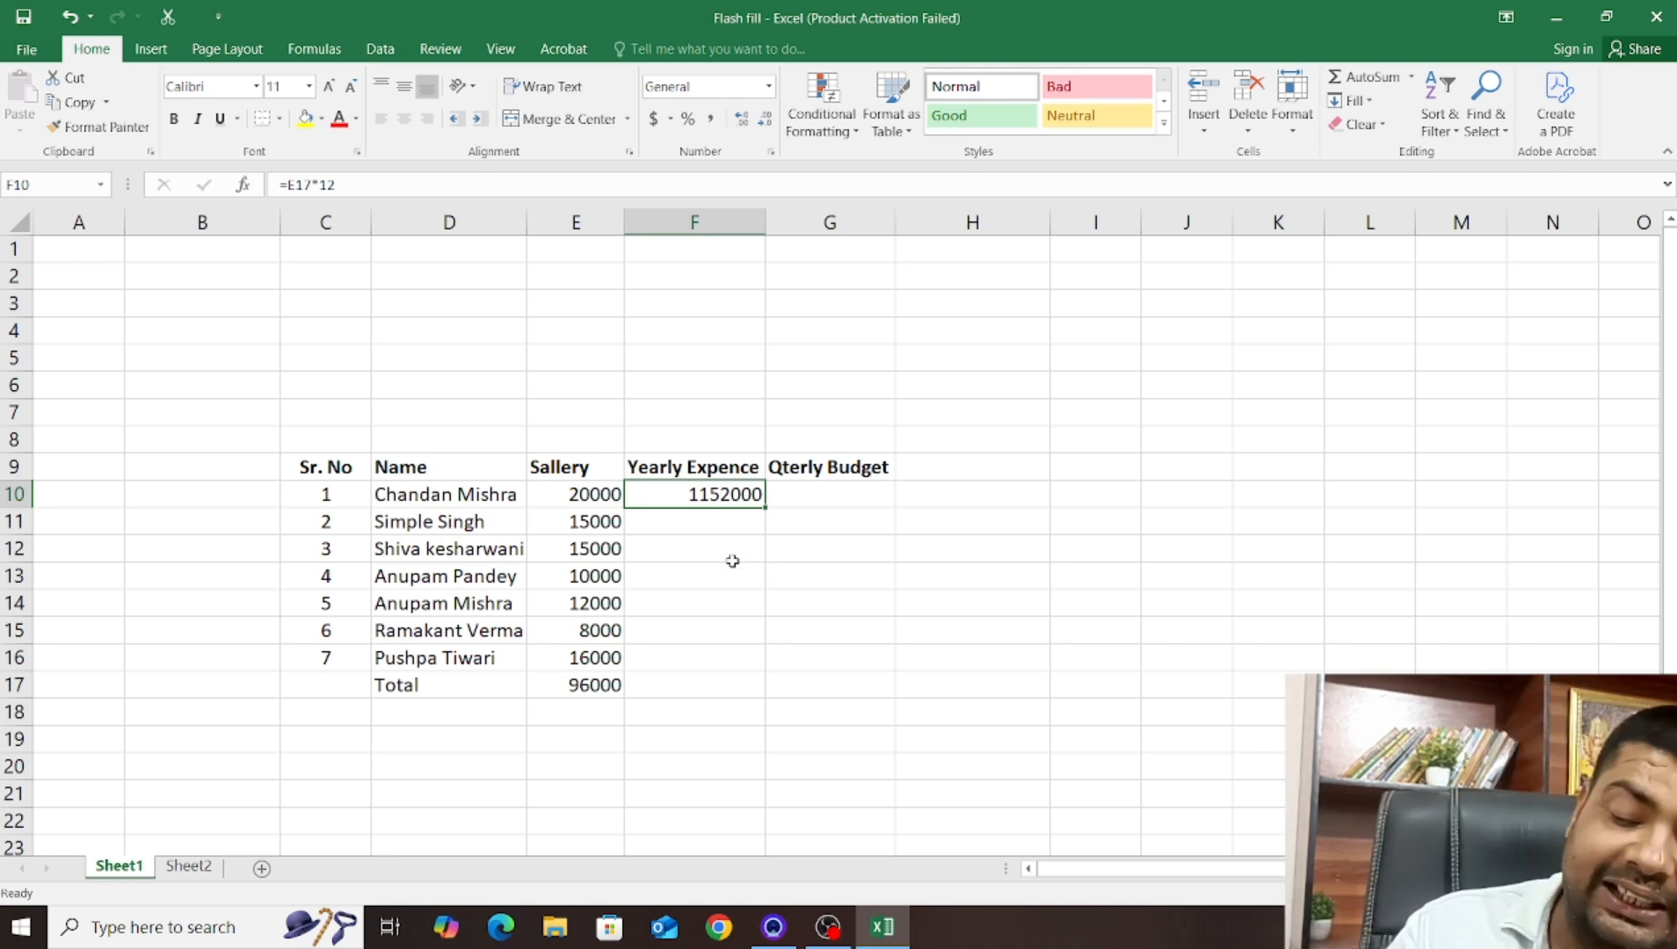
key(F2)
key(BackSpace)
key(BackSpace)
key(BackSpace)
key(BackSpace)
key(BackSpace)
key(BackSpace)
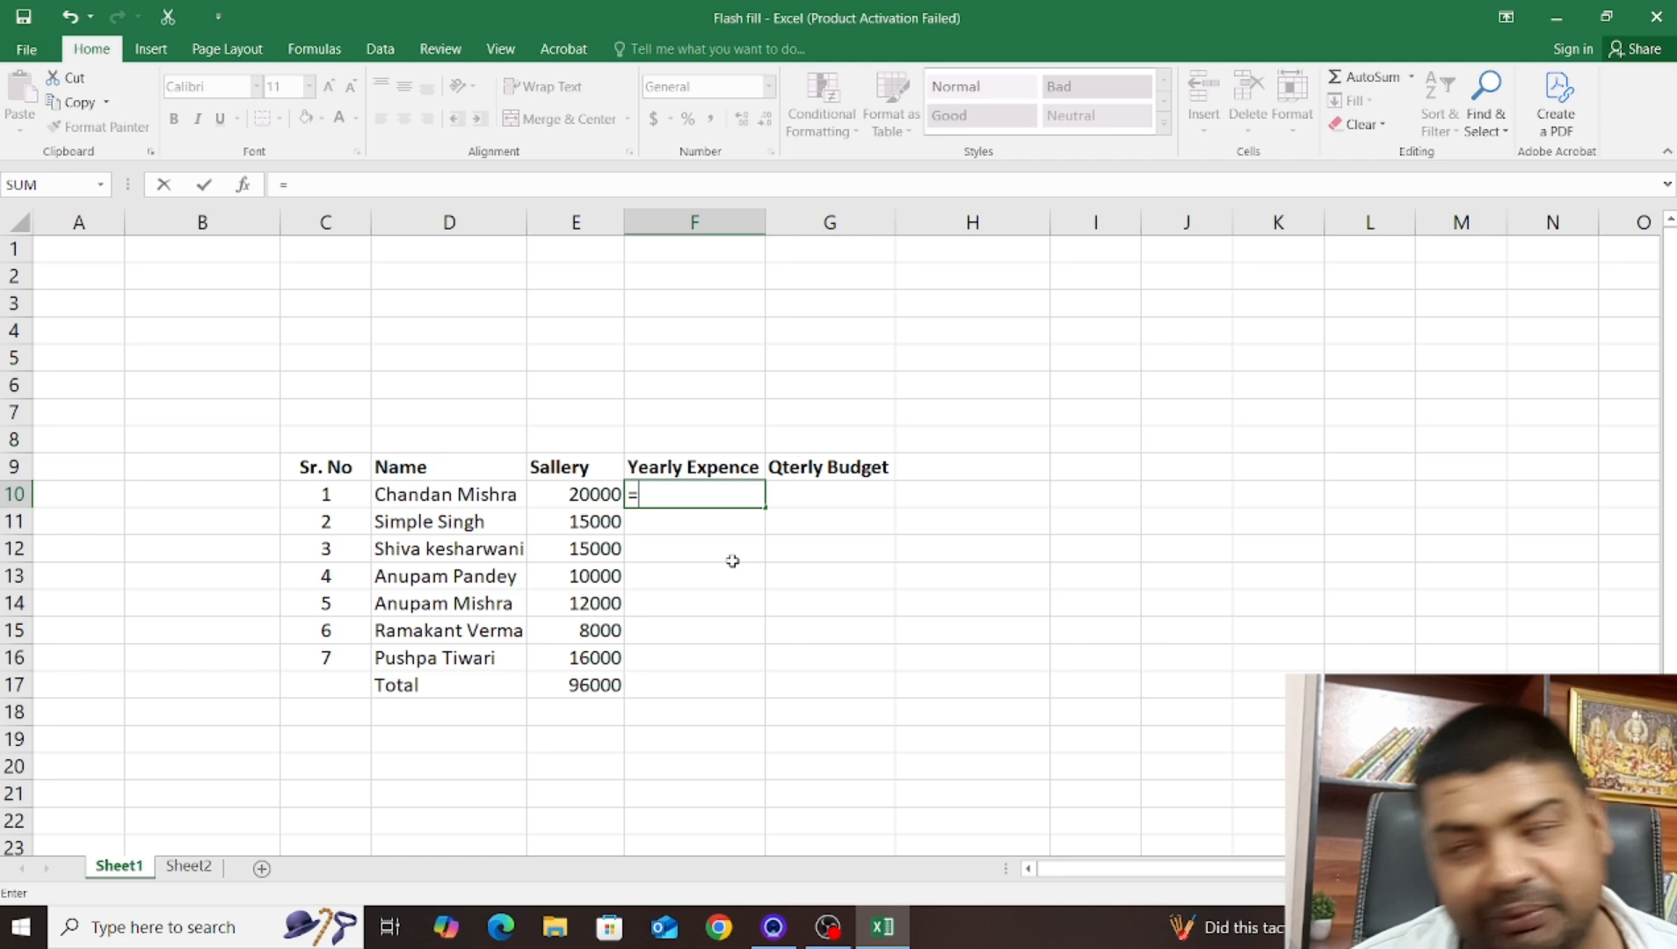
text(product)
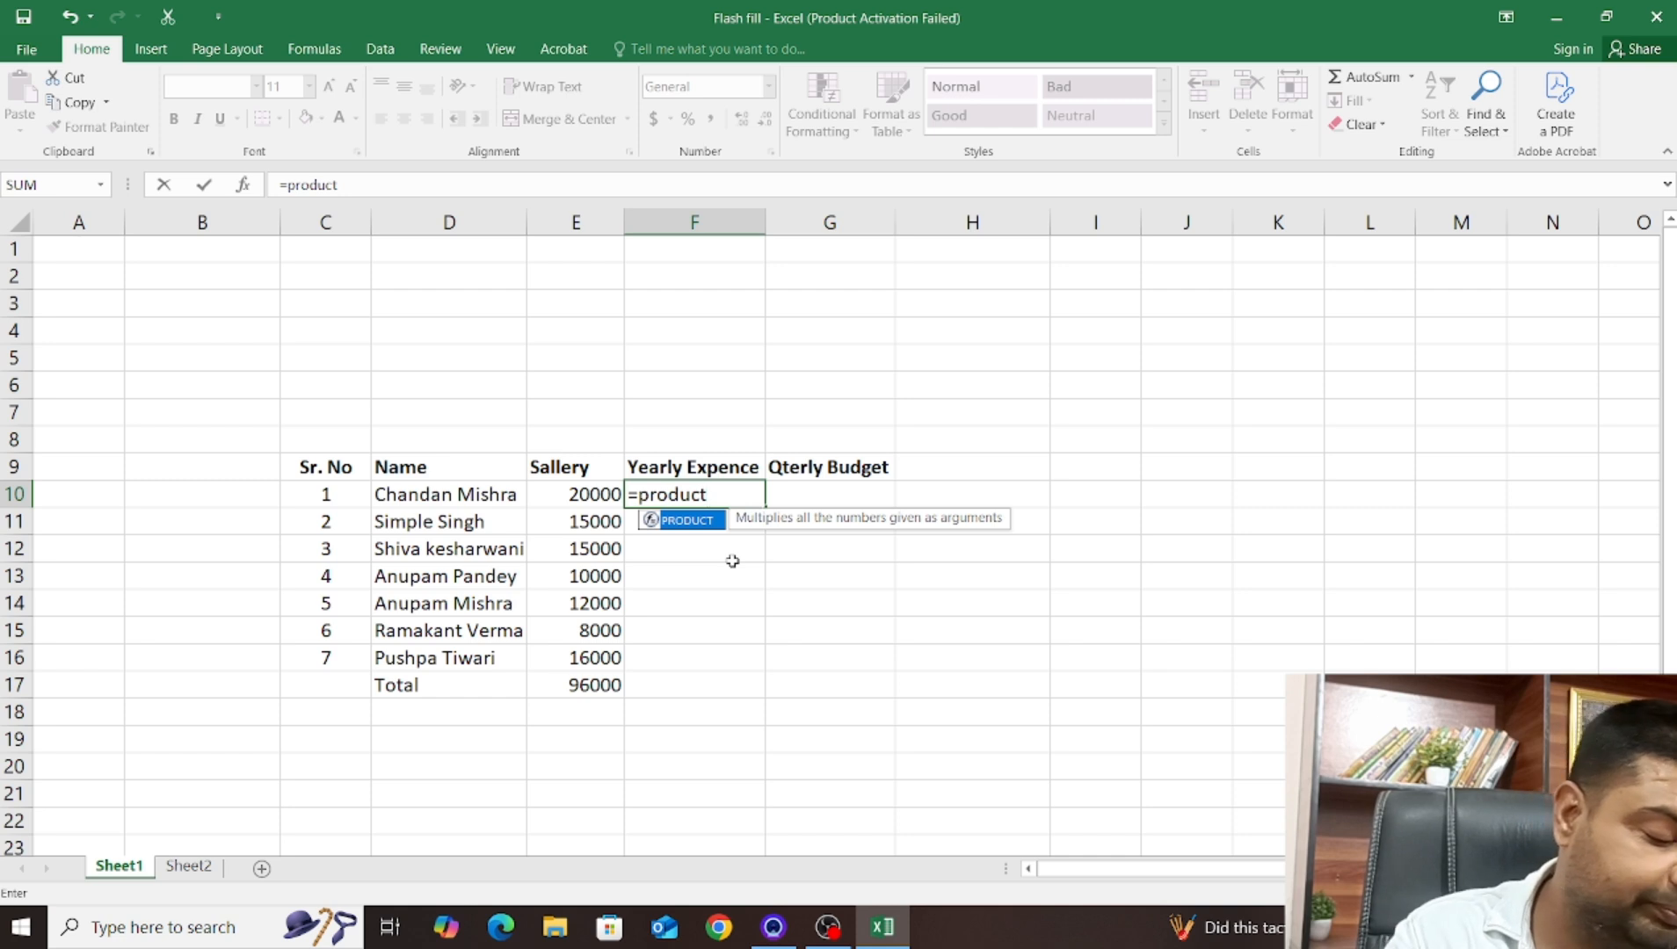
text(()
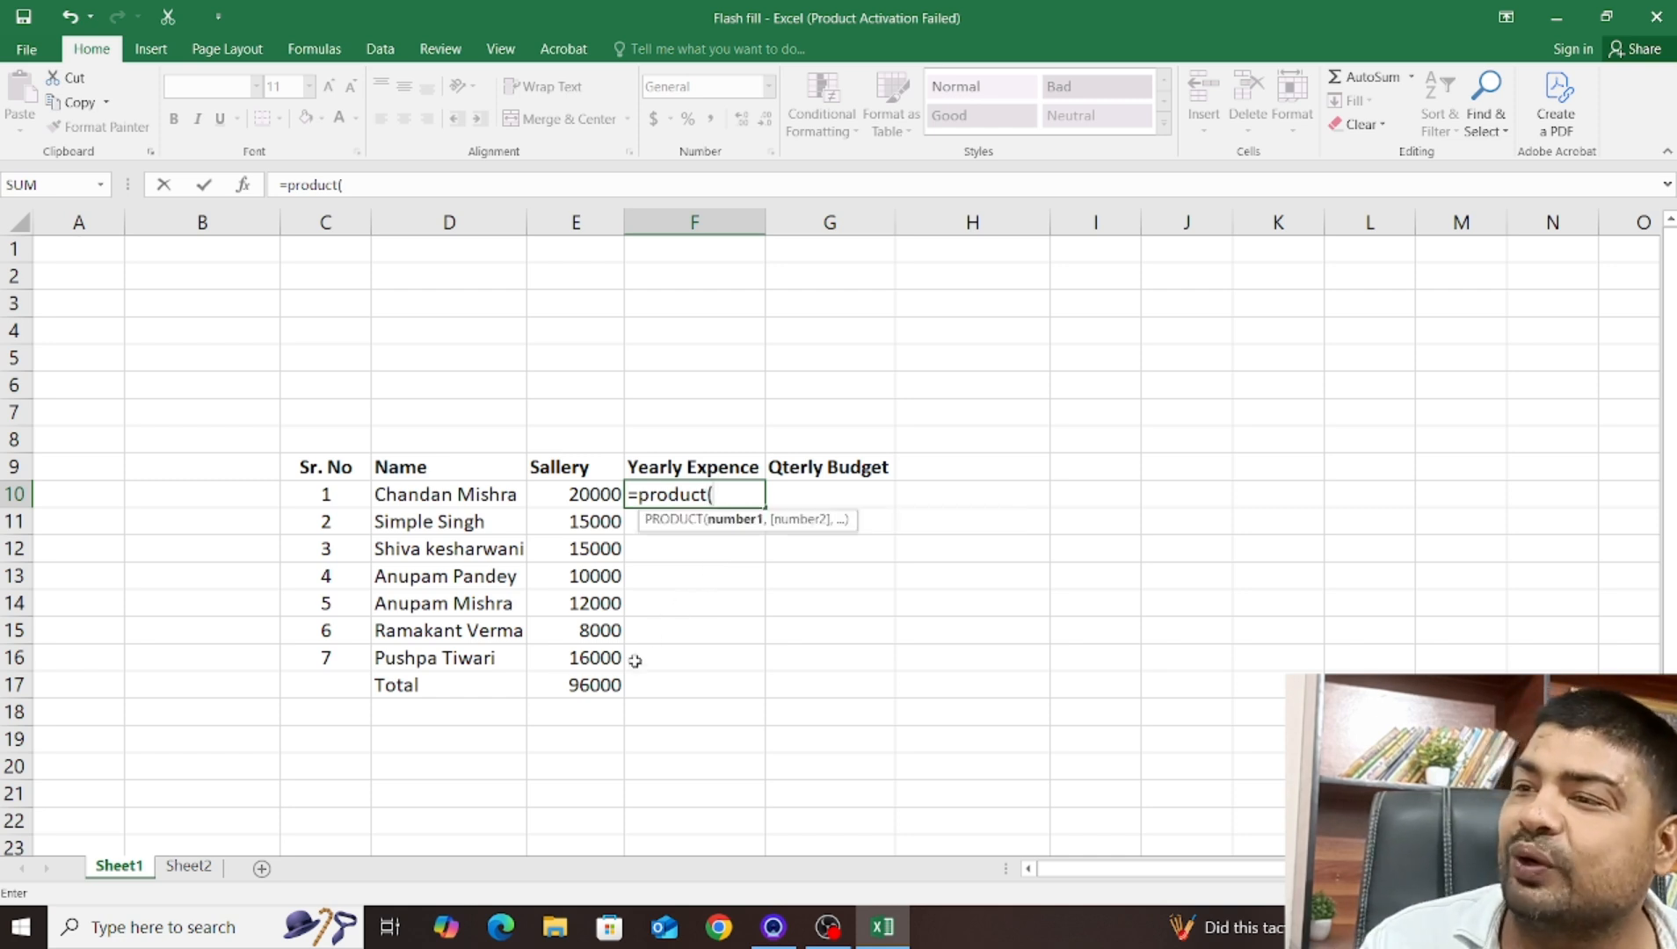
click(594, 684)
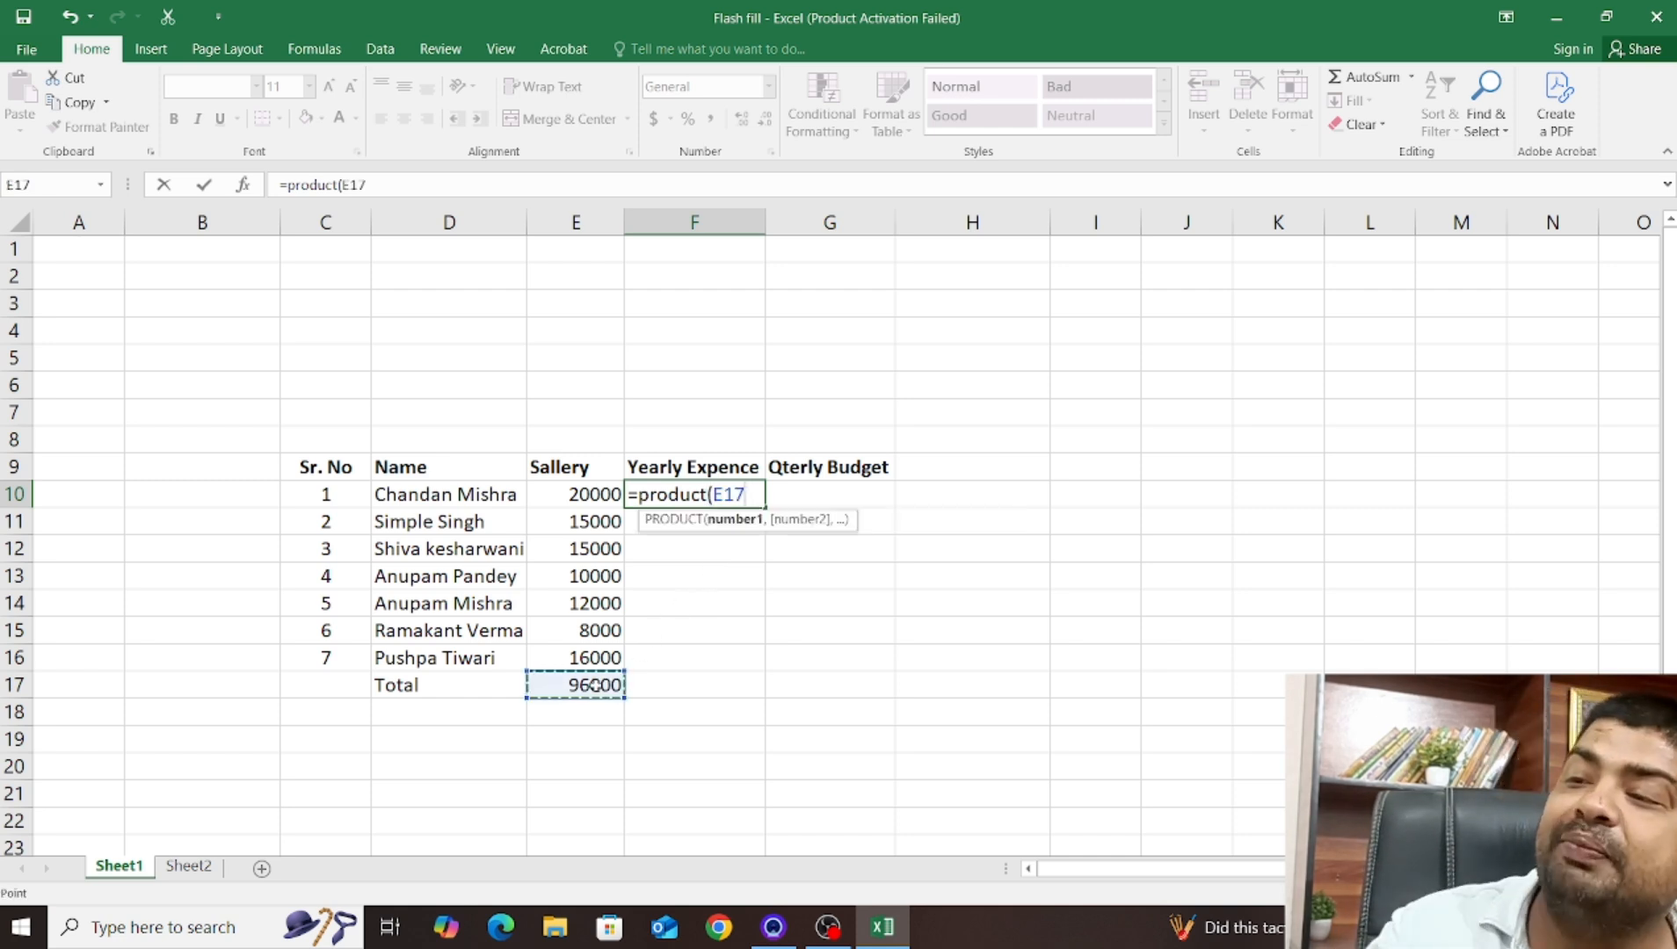
text(,)
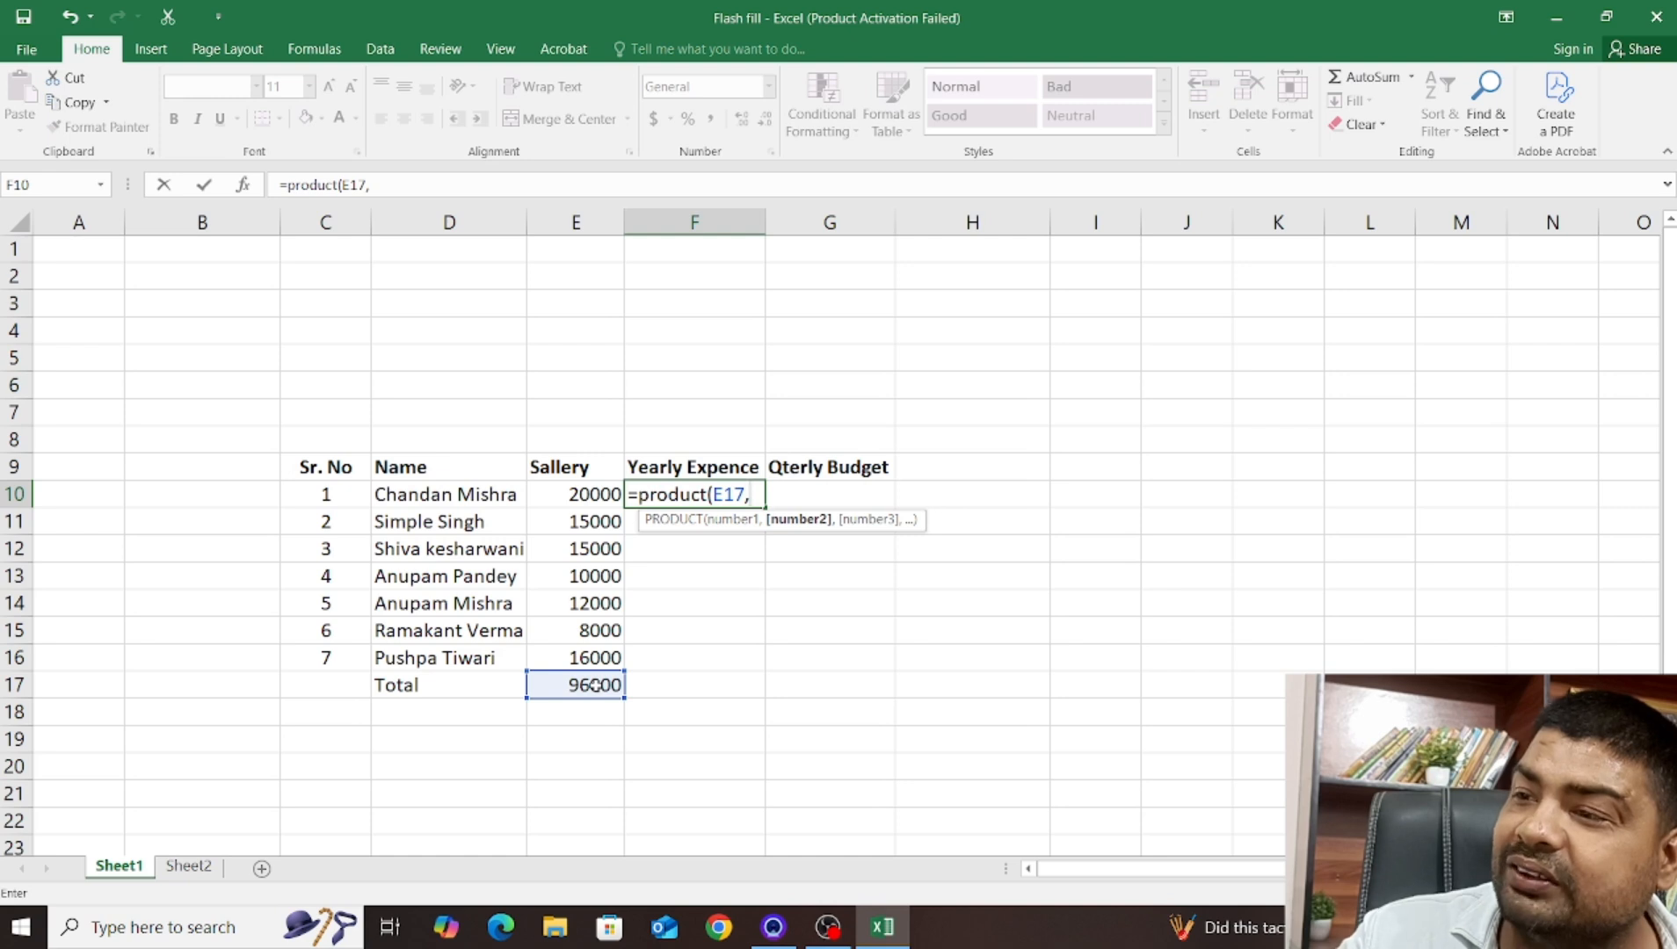
text(12)
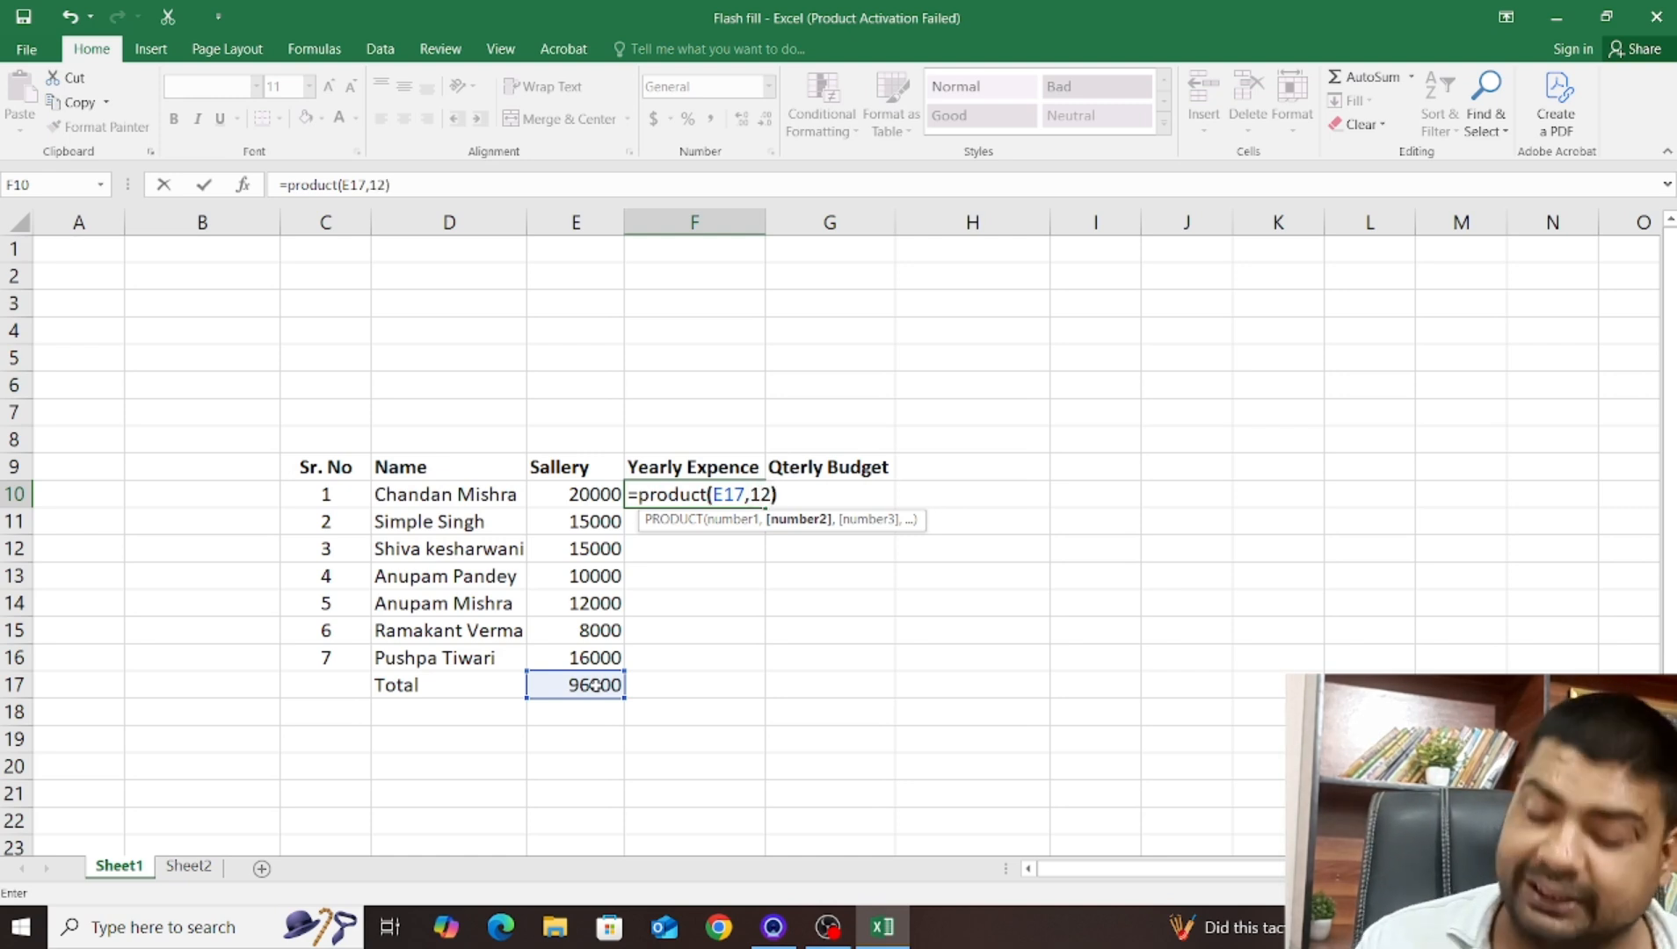
key(Return)
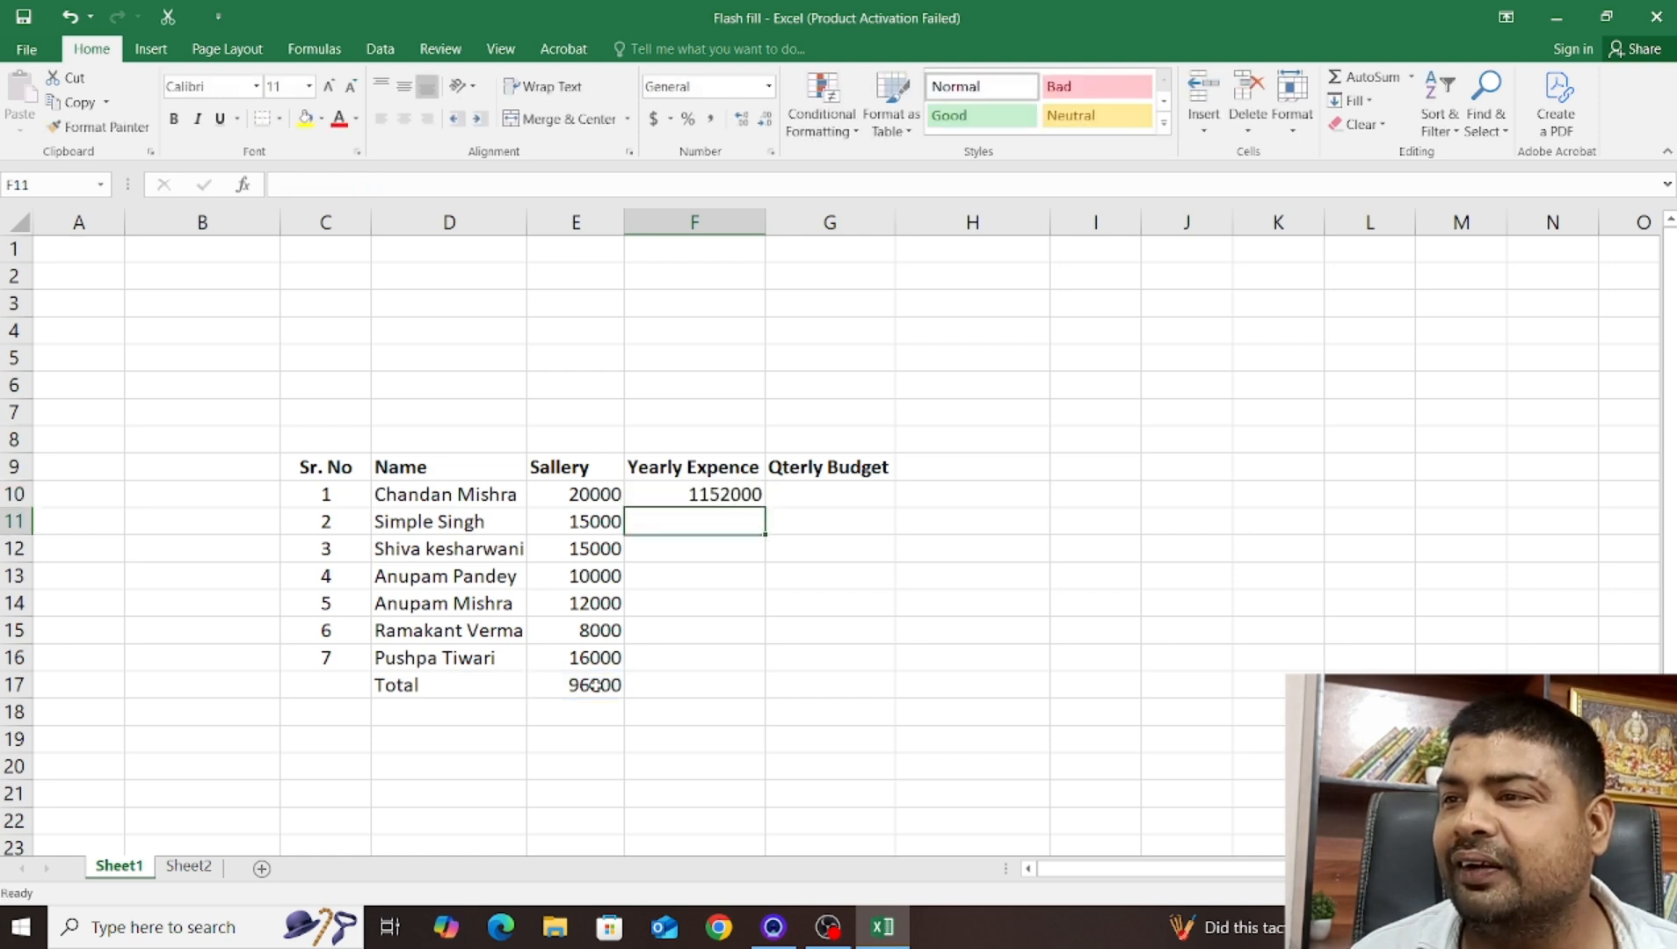
key(Up)
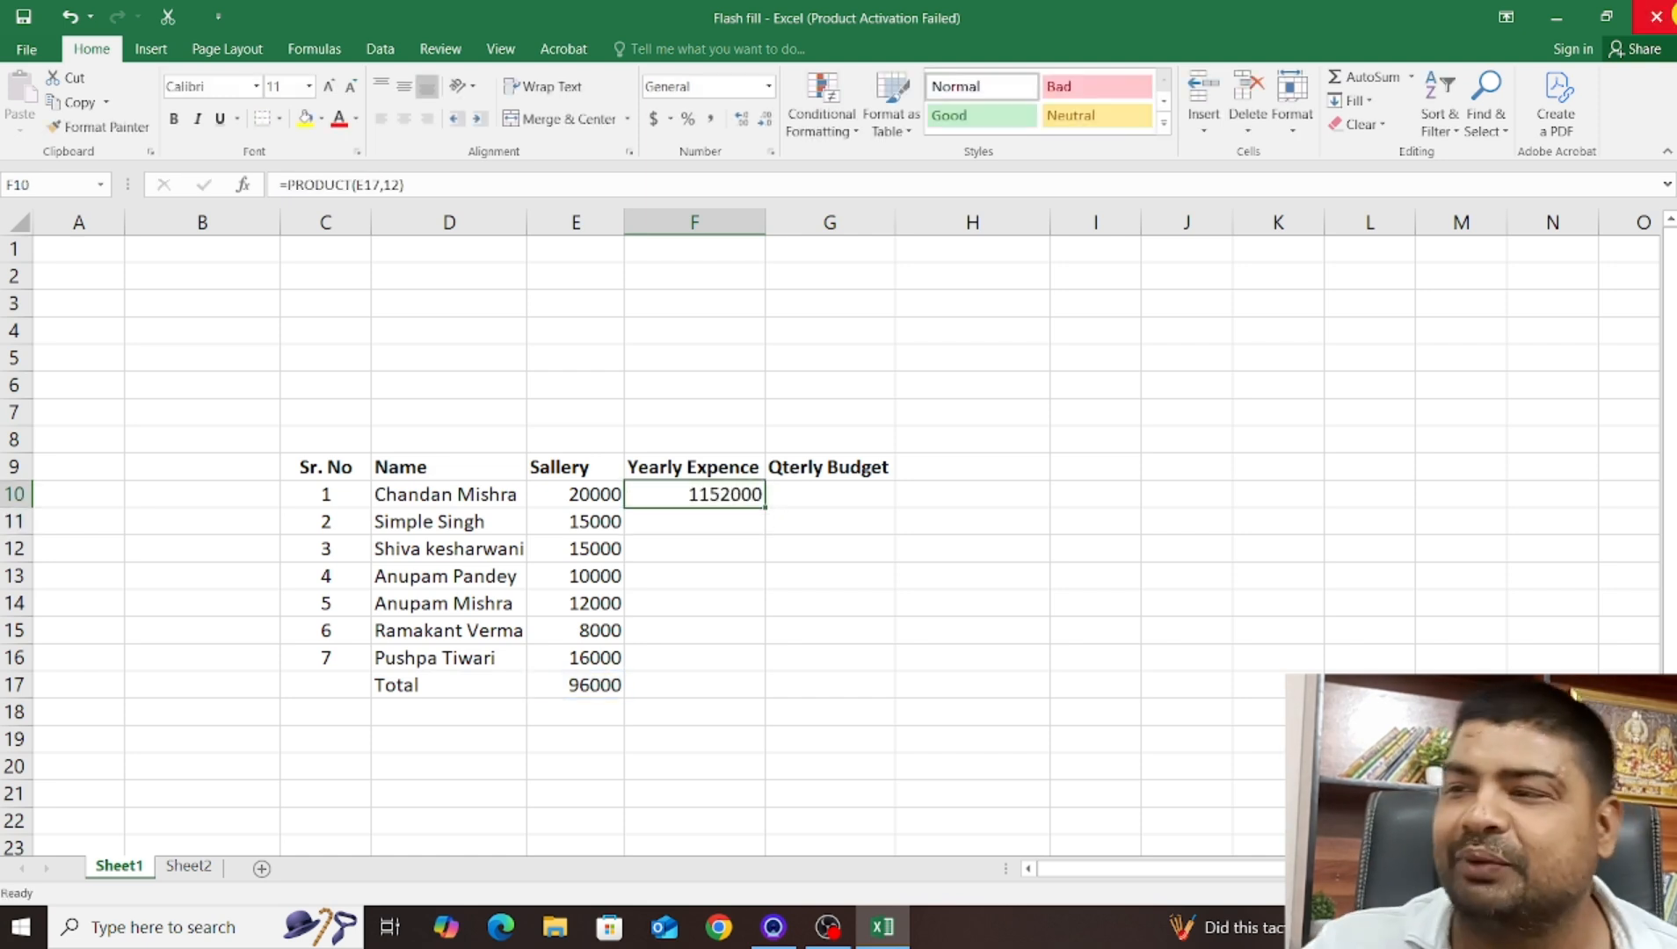
click(682, 613)
click(671, 524)
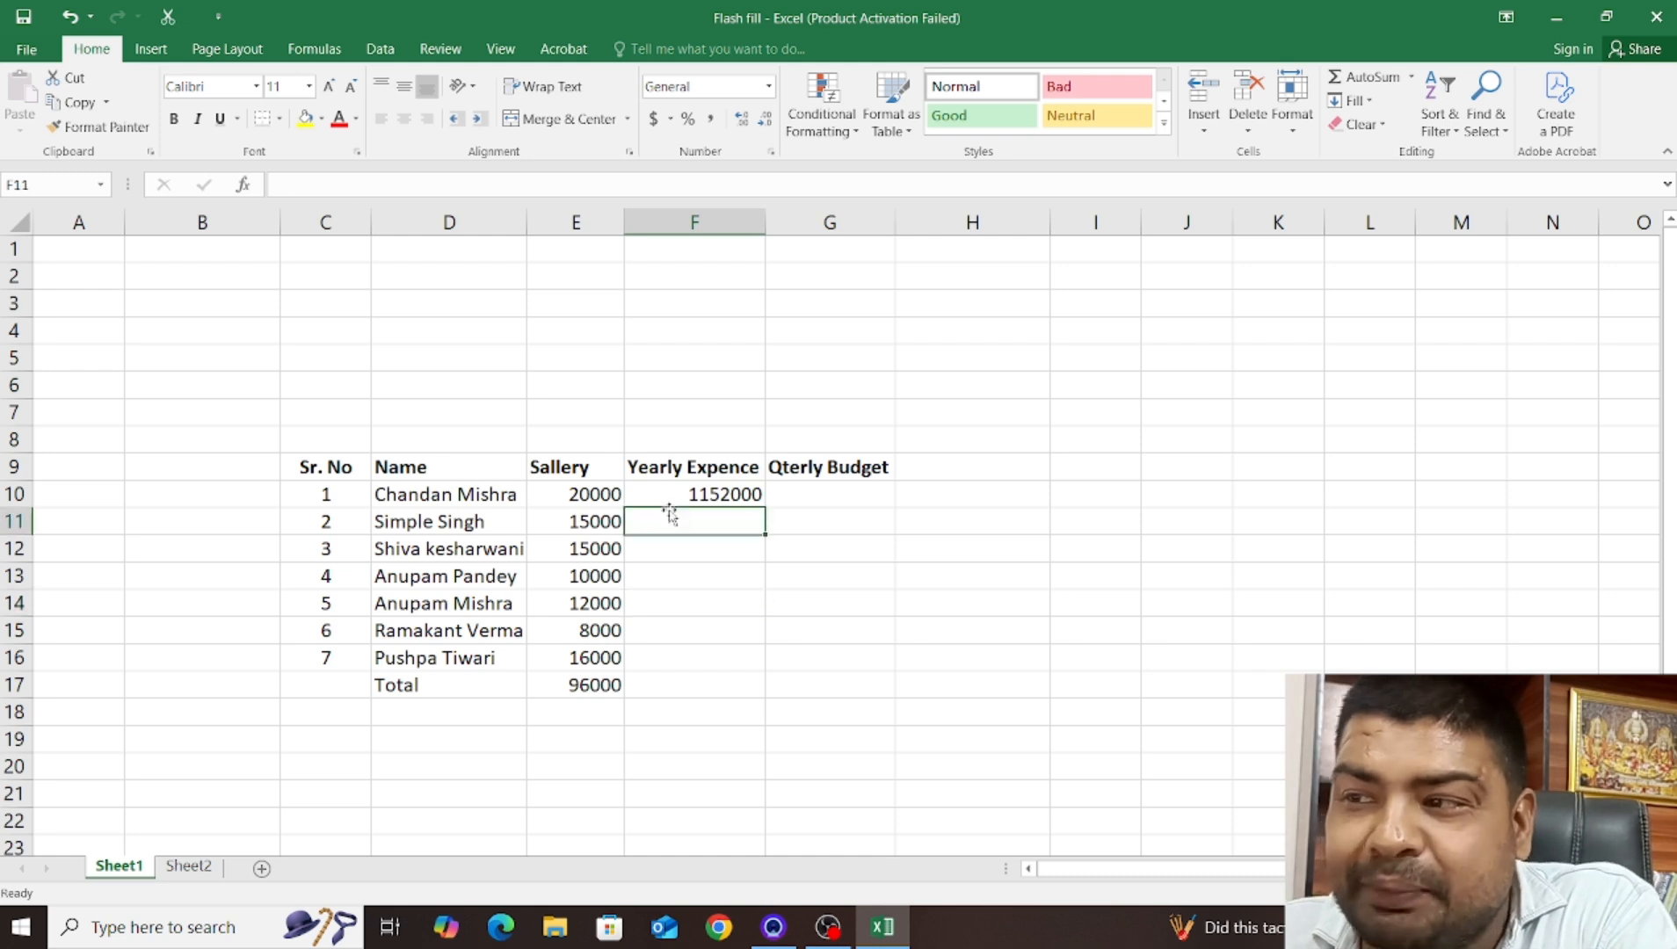
click(661, 494)
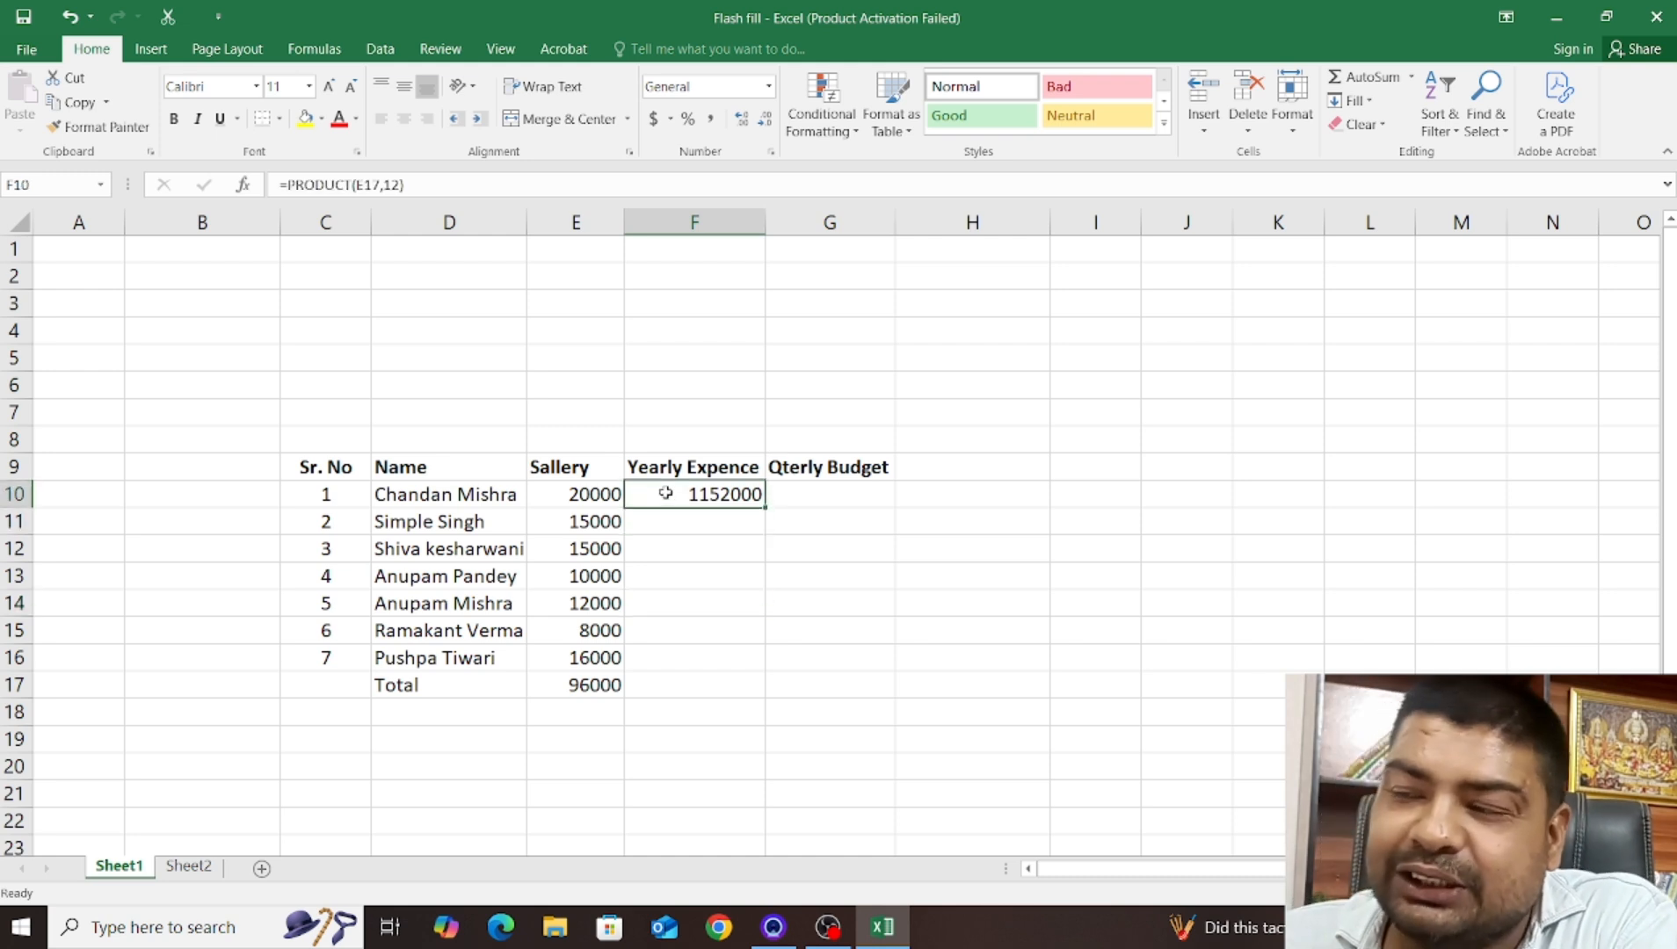
Calculate the Qterly Budget in G10 by dividing the Yearly Expence by 4 with =F10/4
click(807, 501)
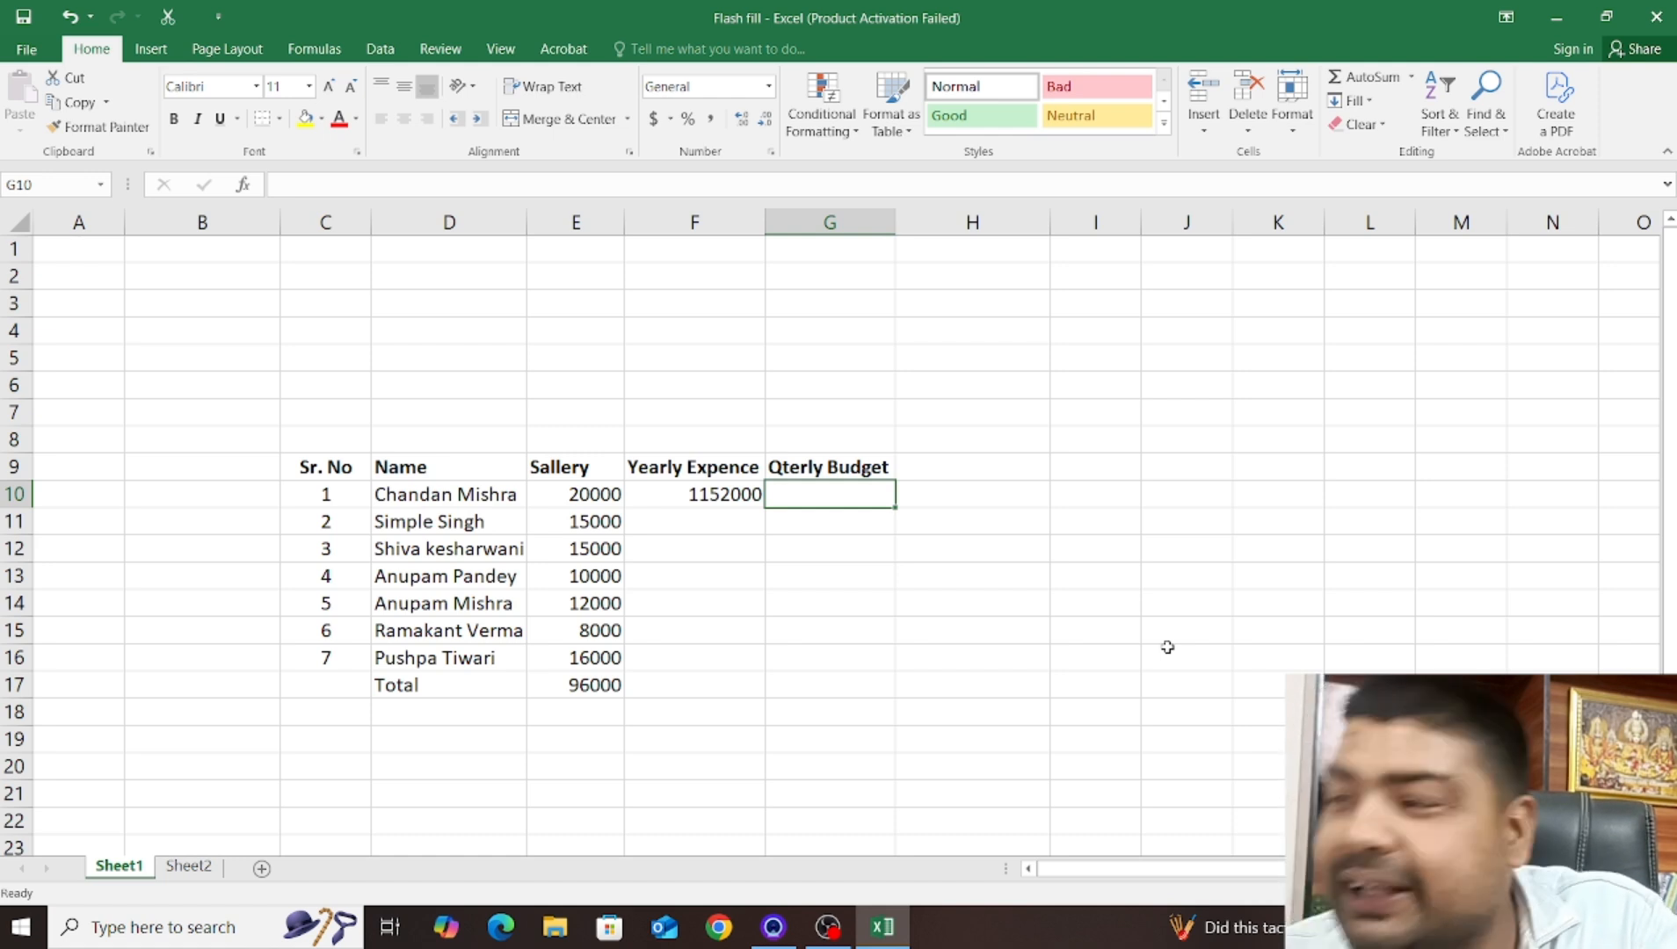
text(=)
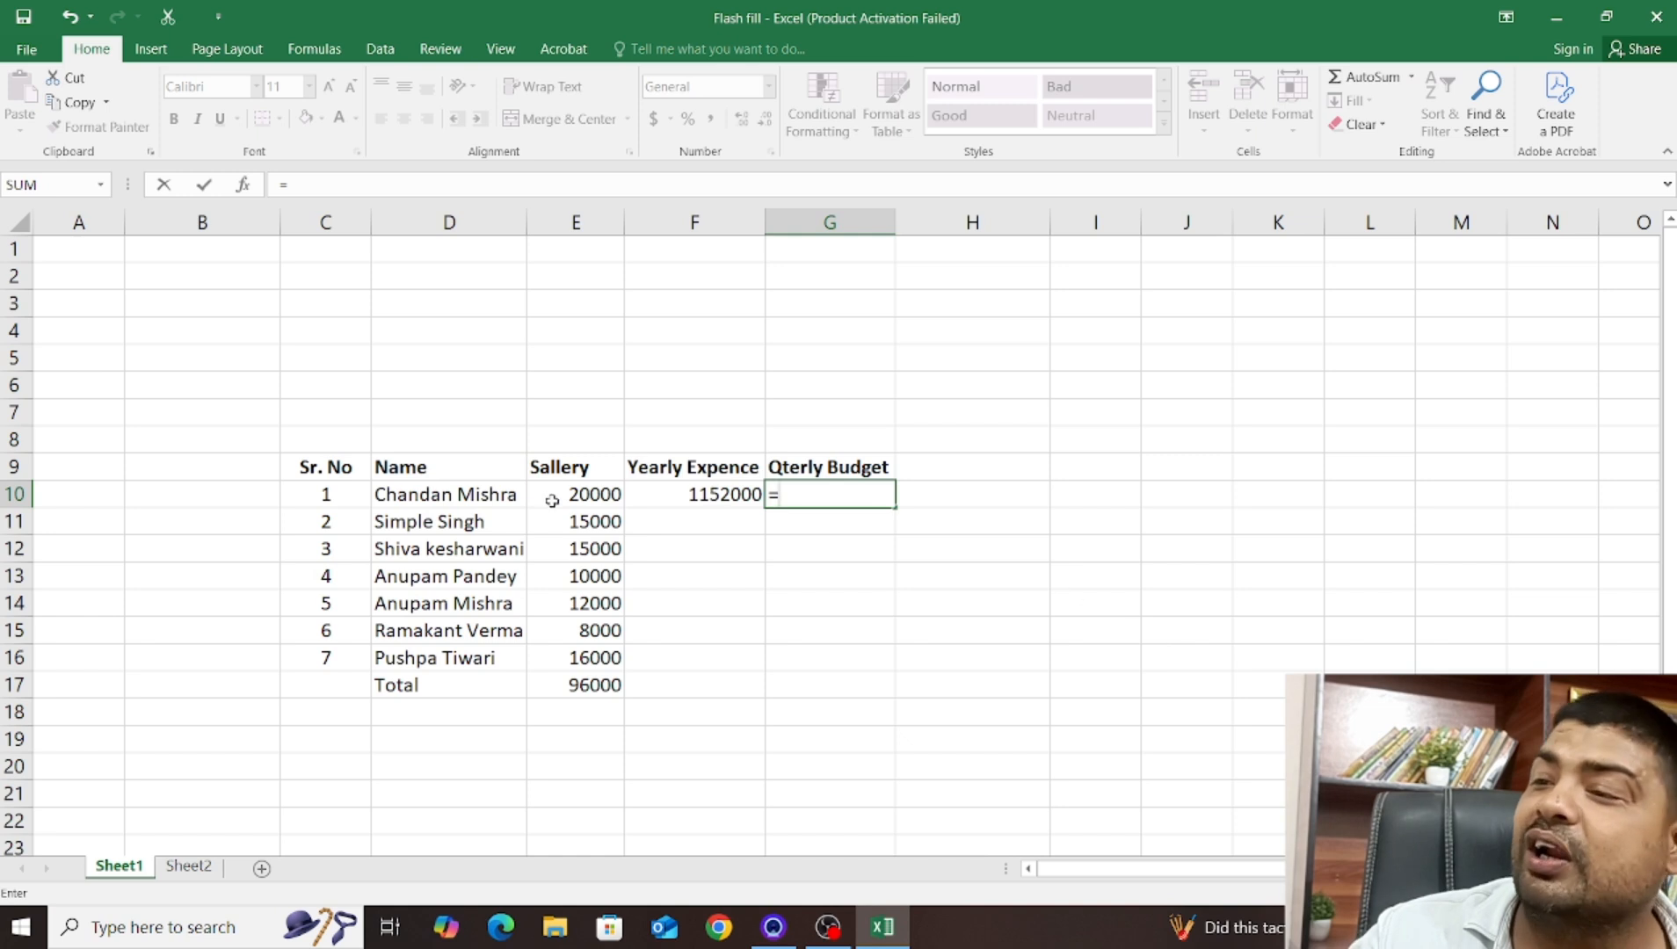
click(708, 493)
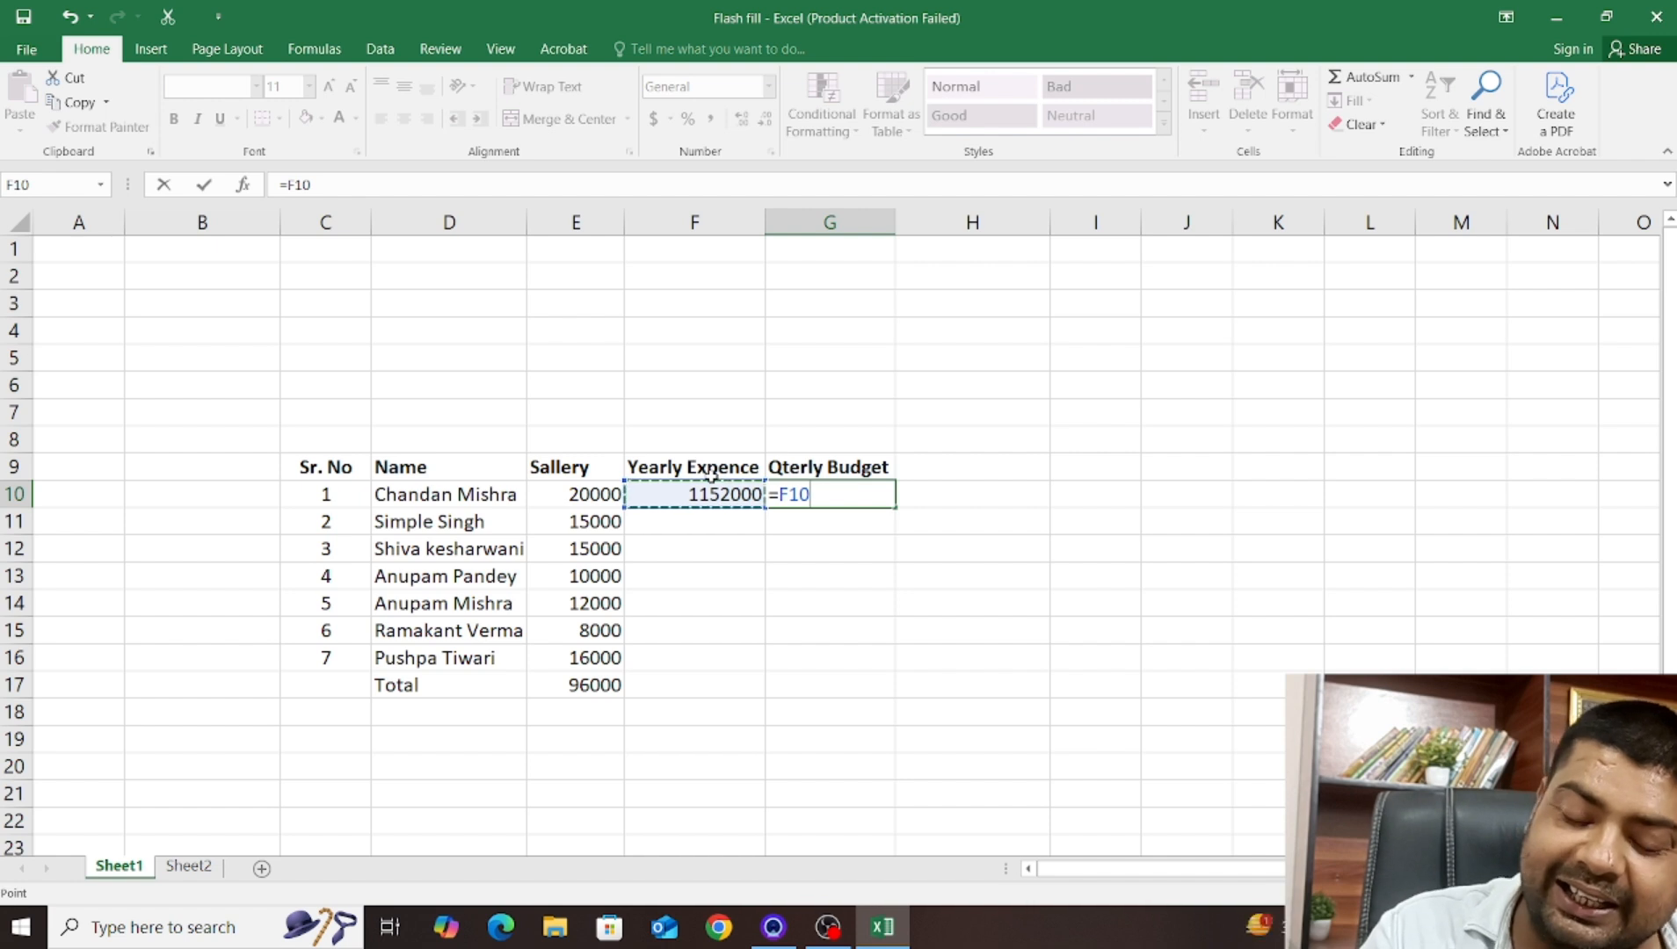
text(/)
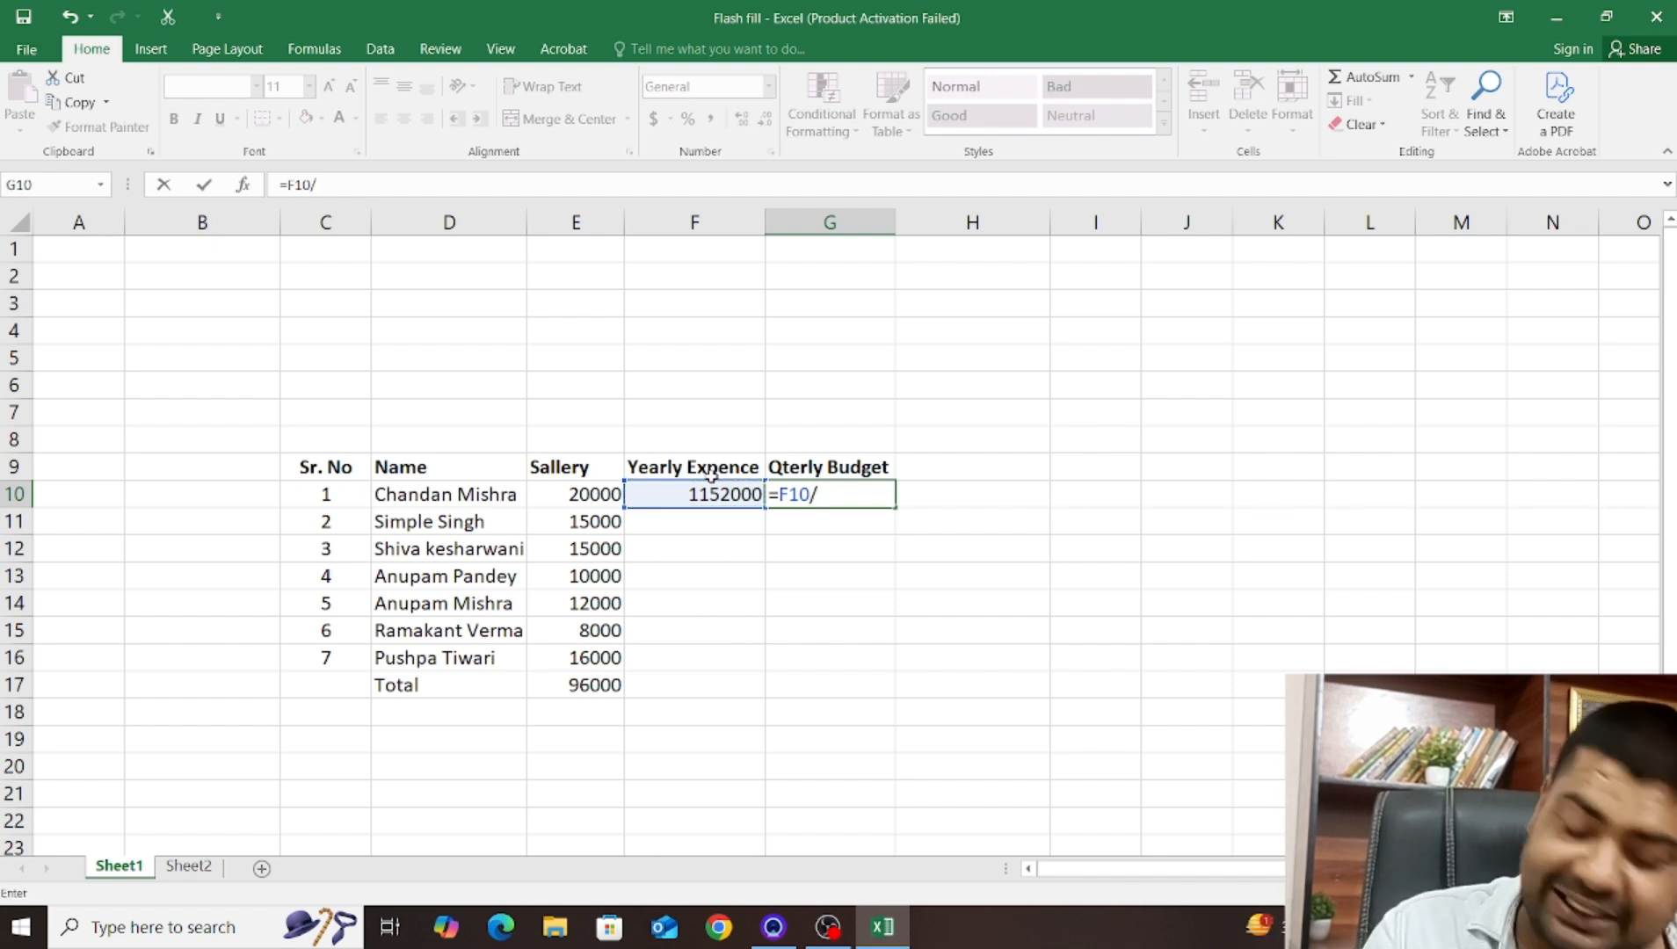
text(4)
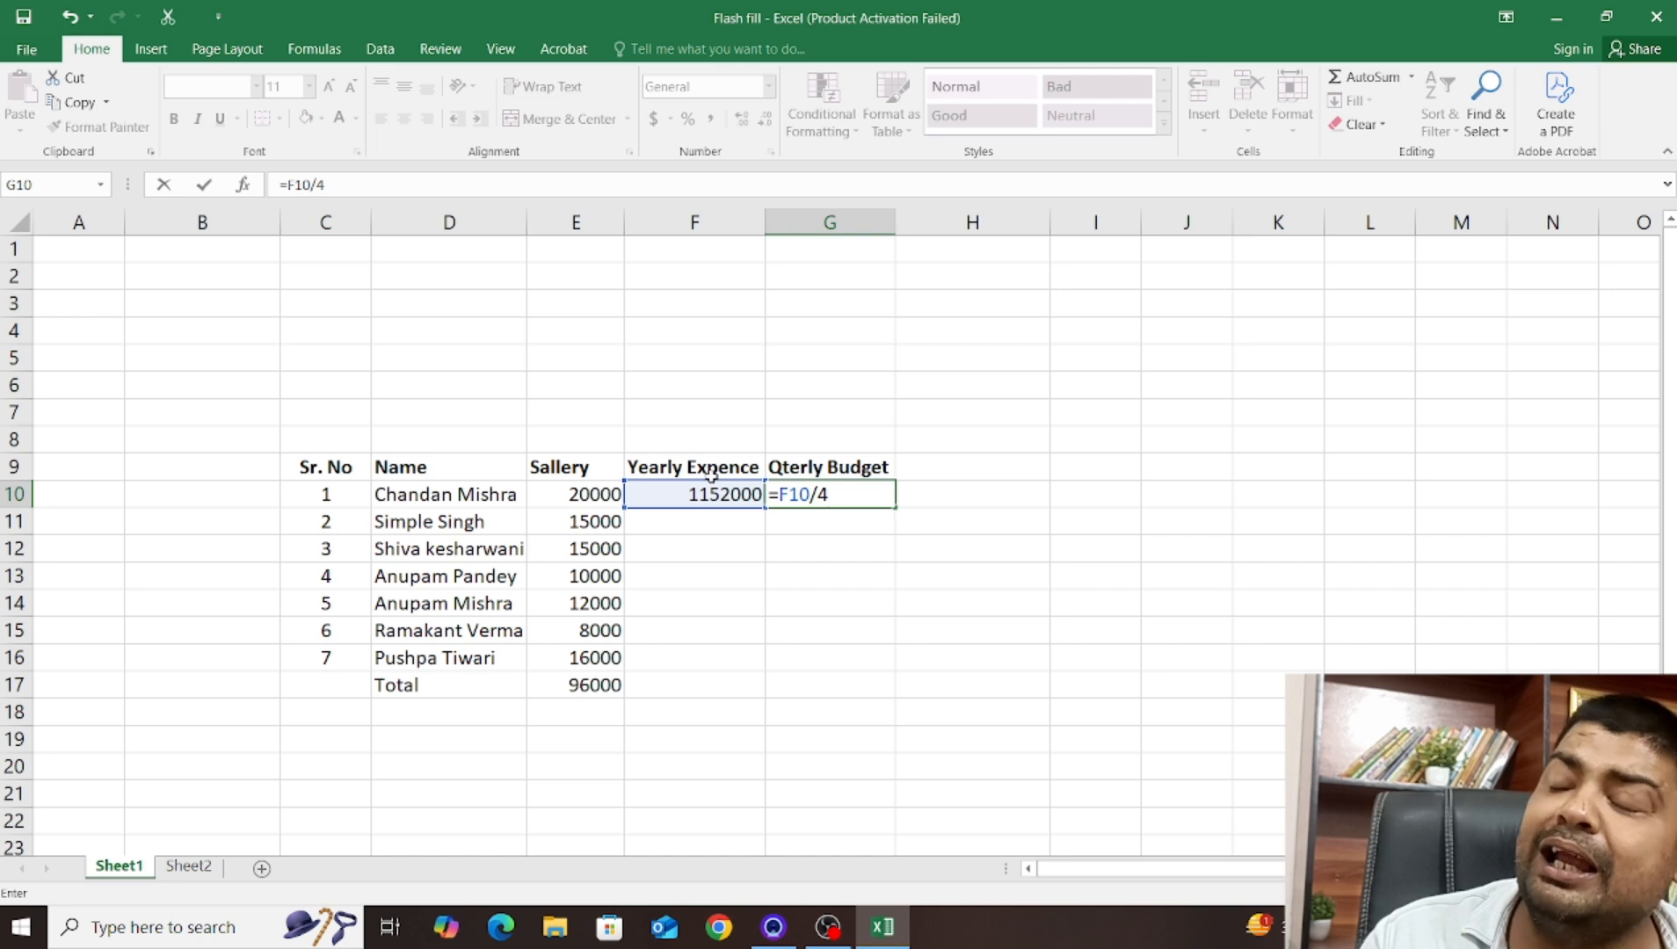
key(Return)
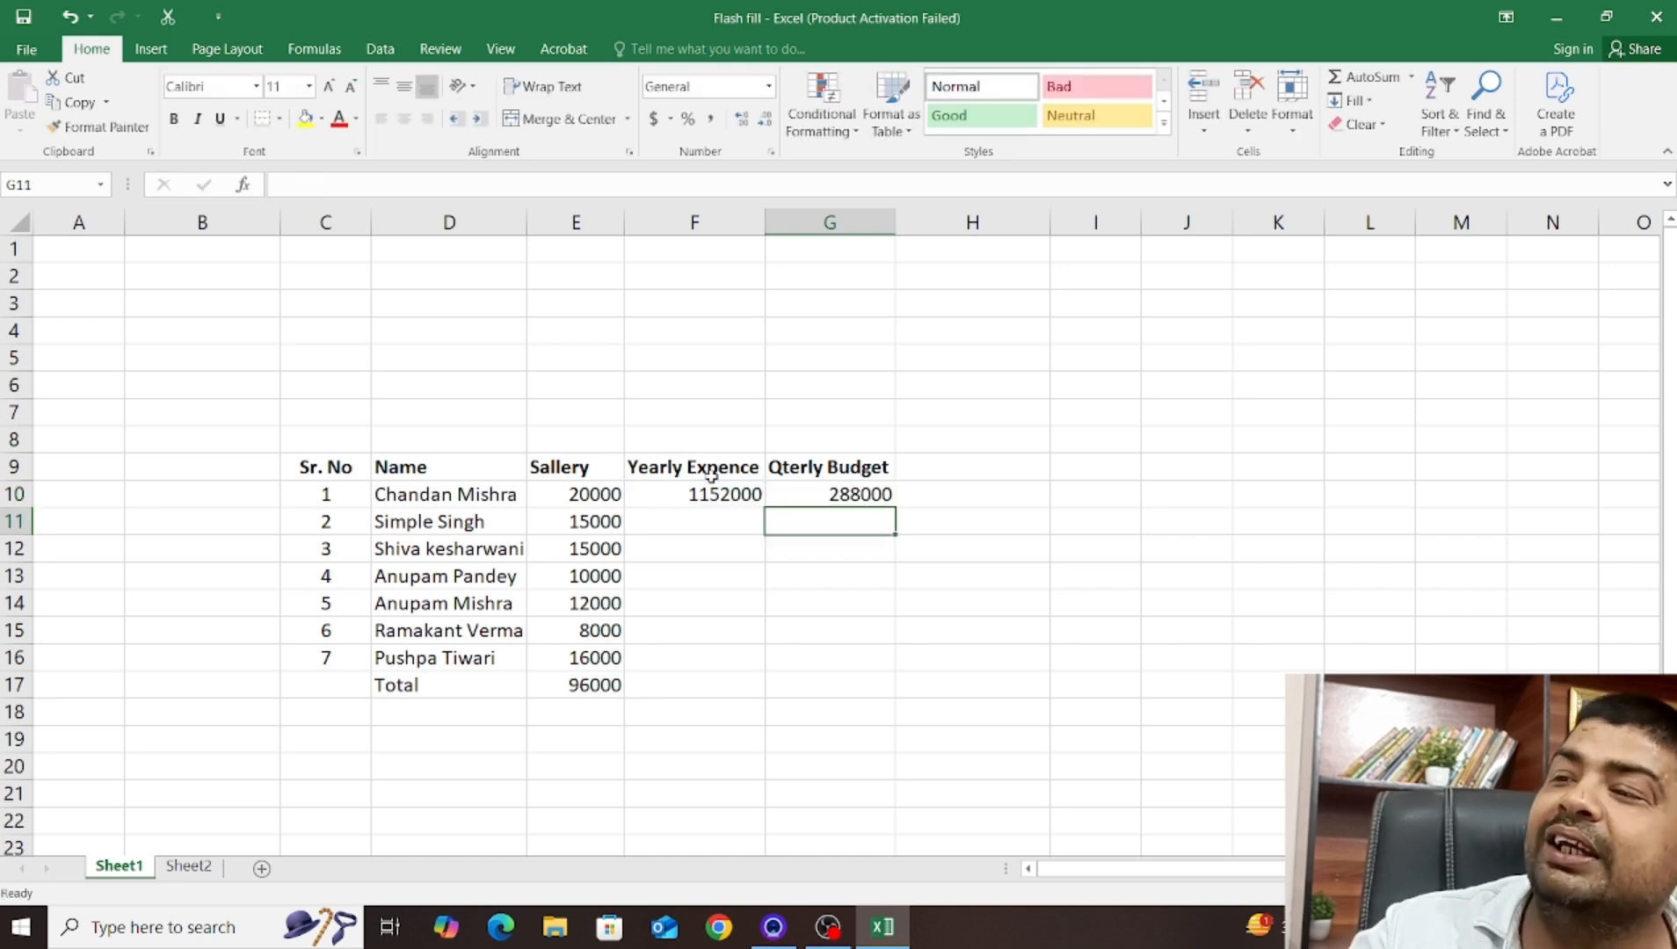
click(810, 488)
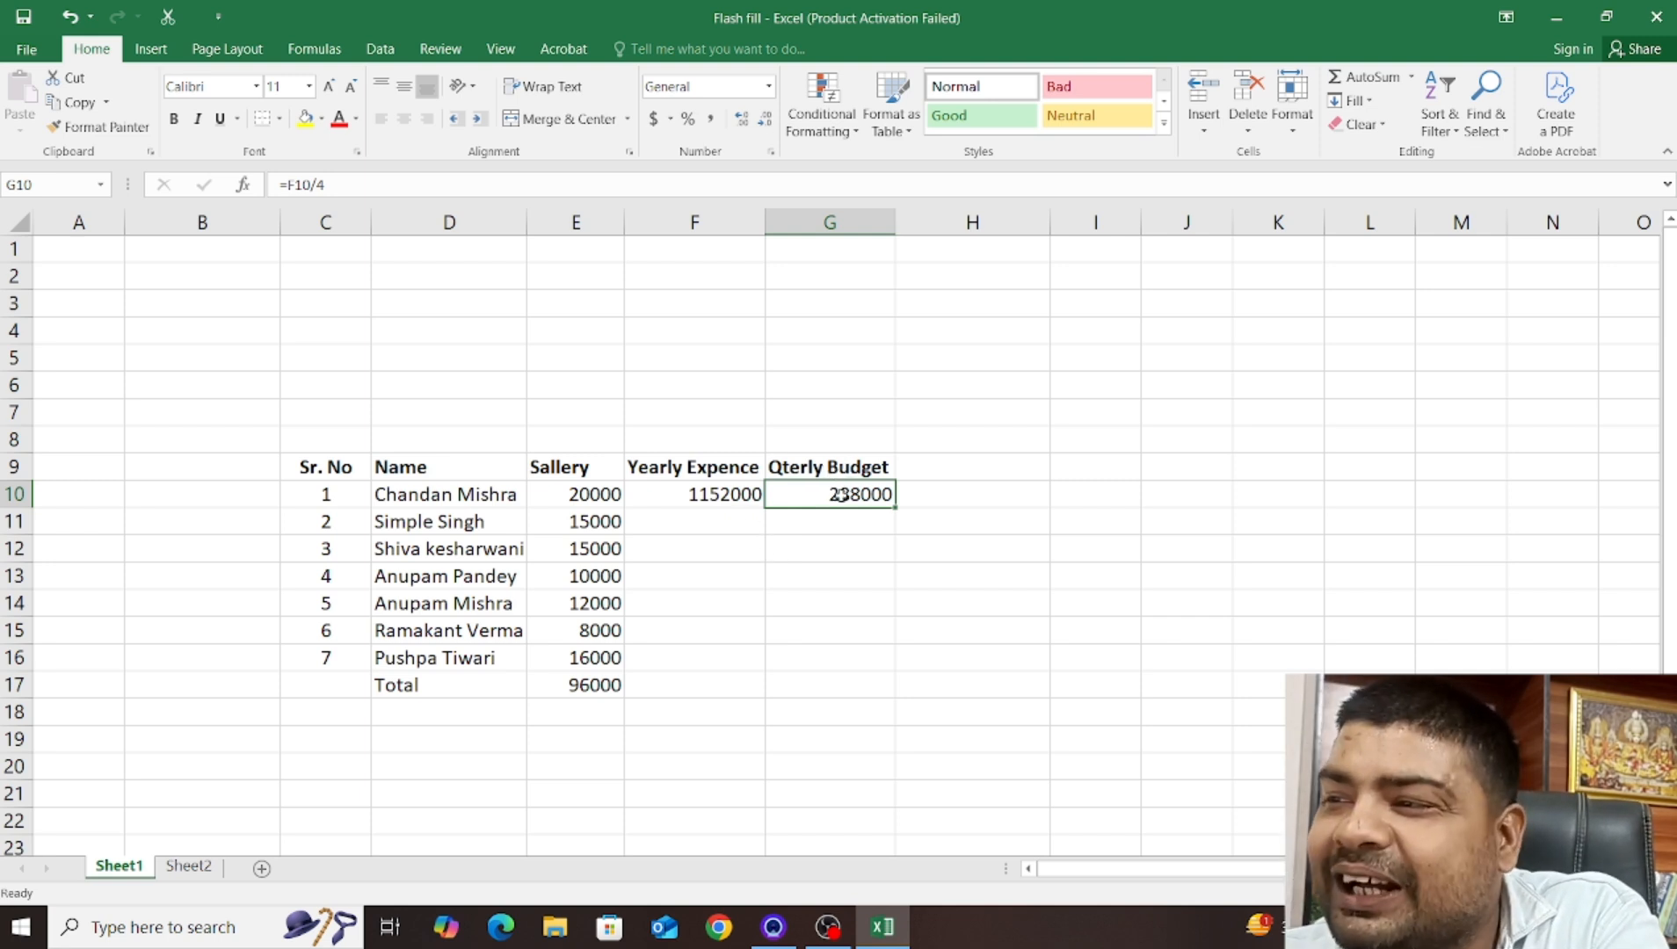
click(833, 522)
click(838, 494)
click(841, 527)
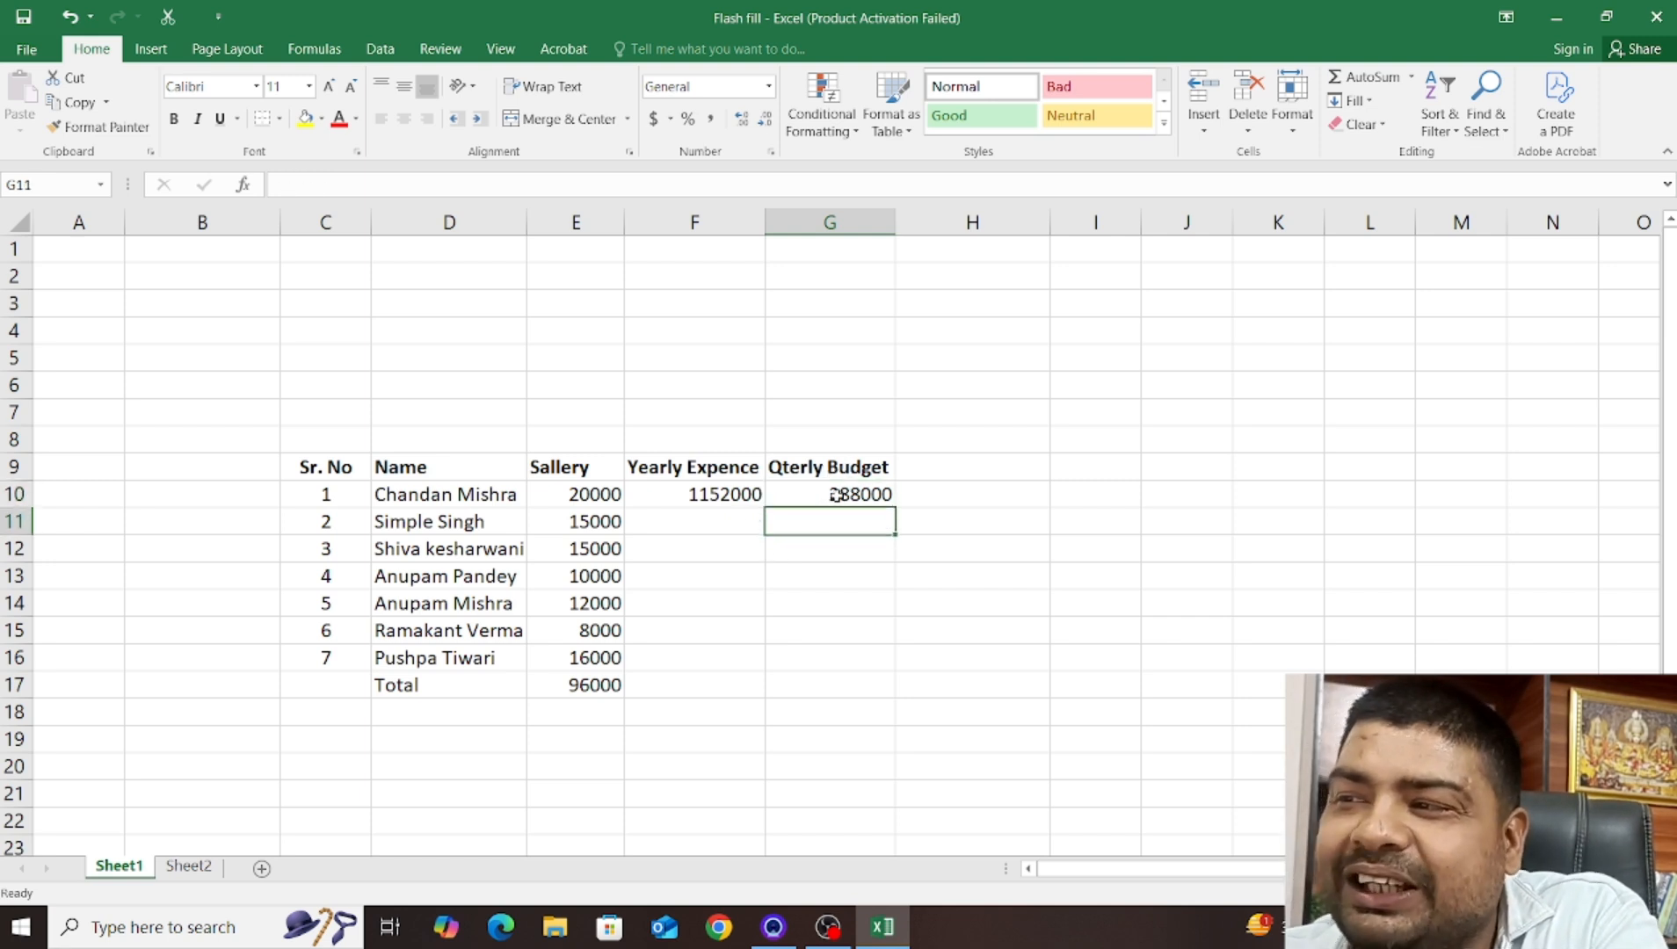
click(834, 494)
click(737, 493)
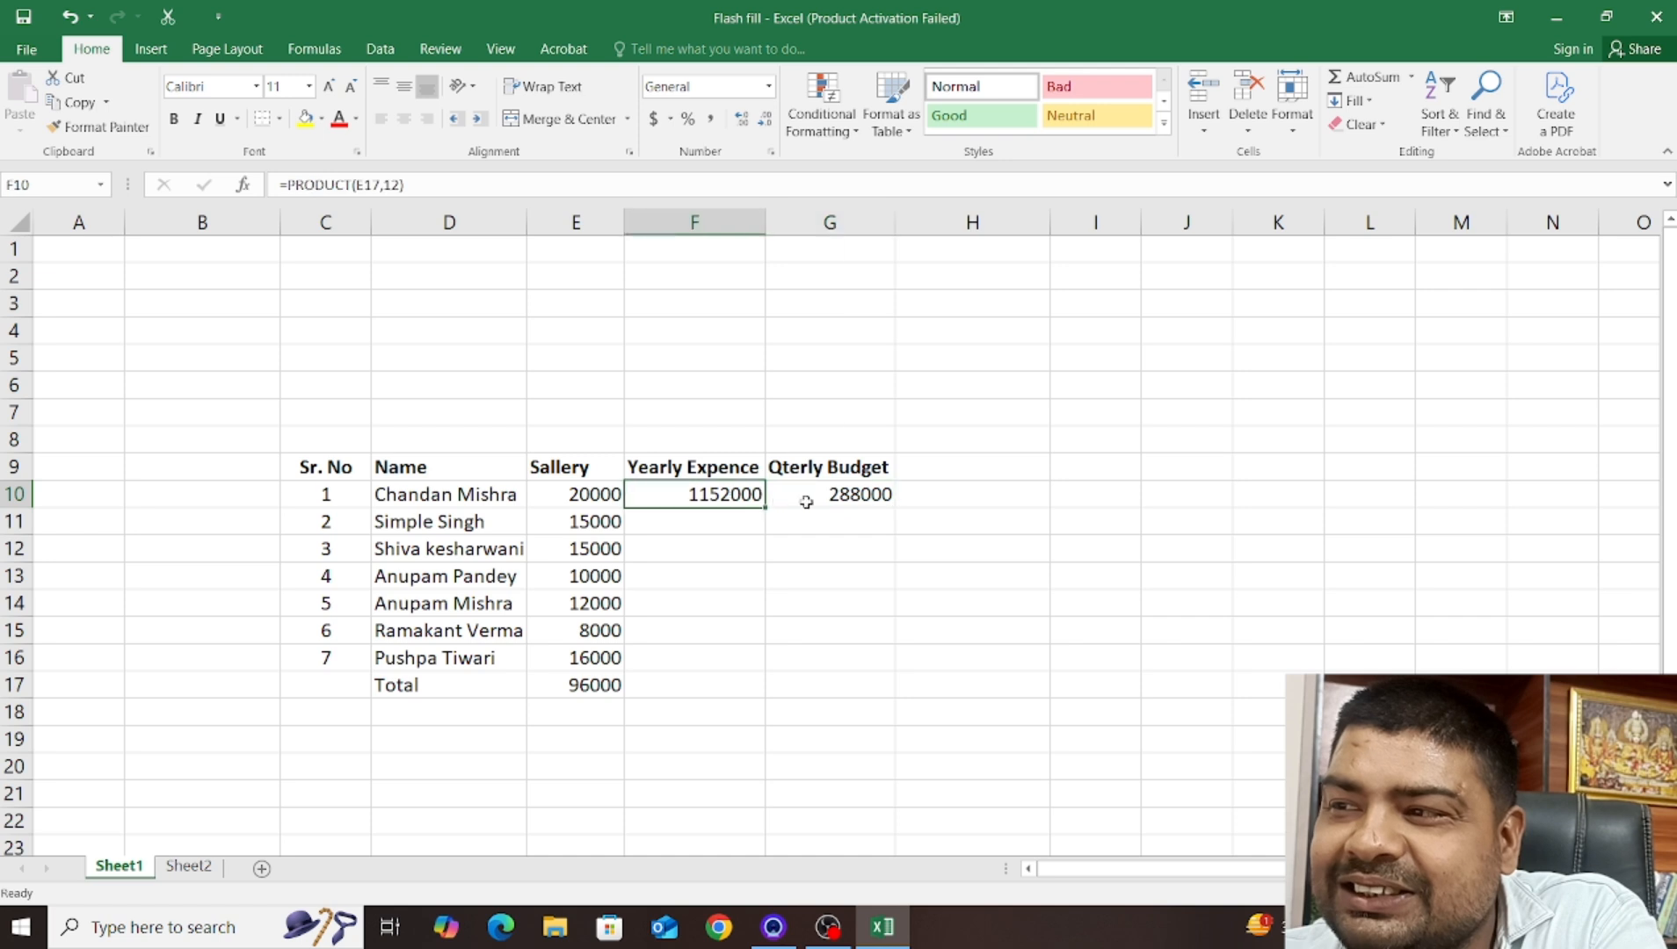
click(800, 497)
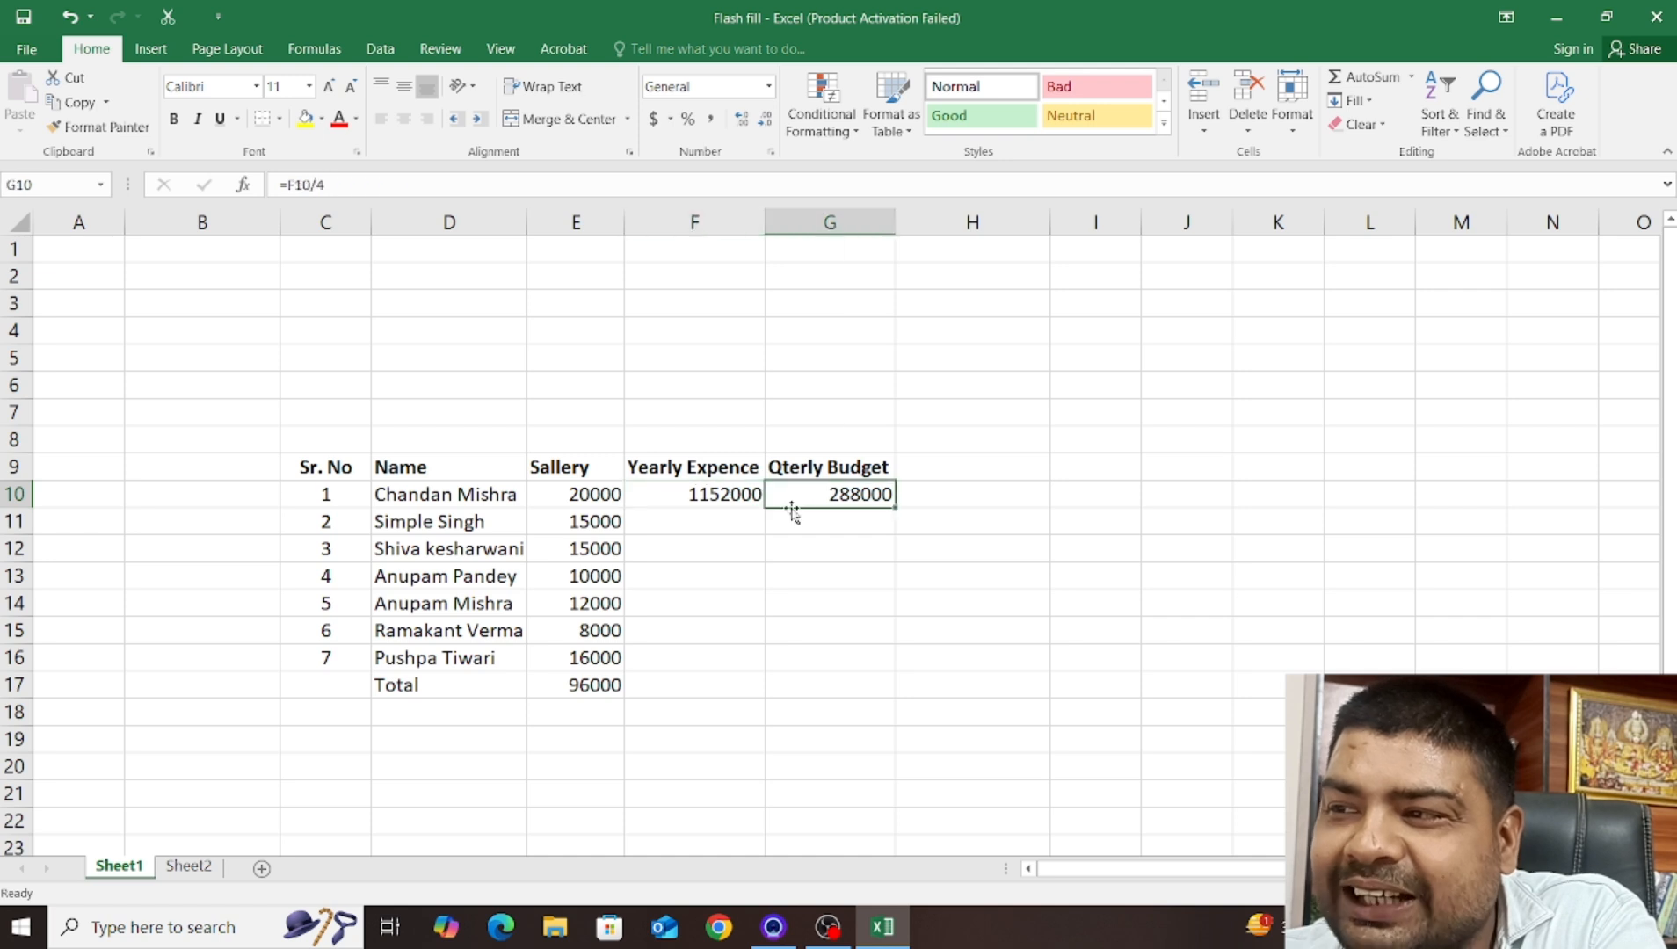
click(674, 709)
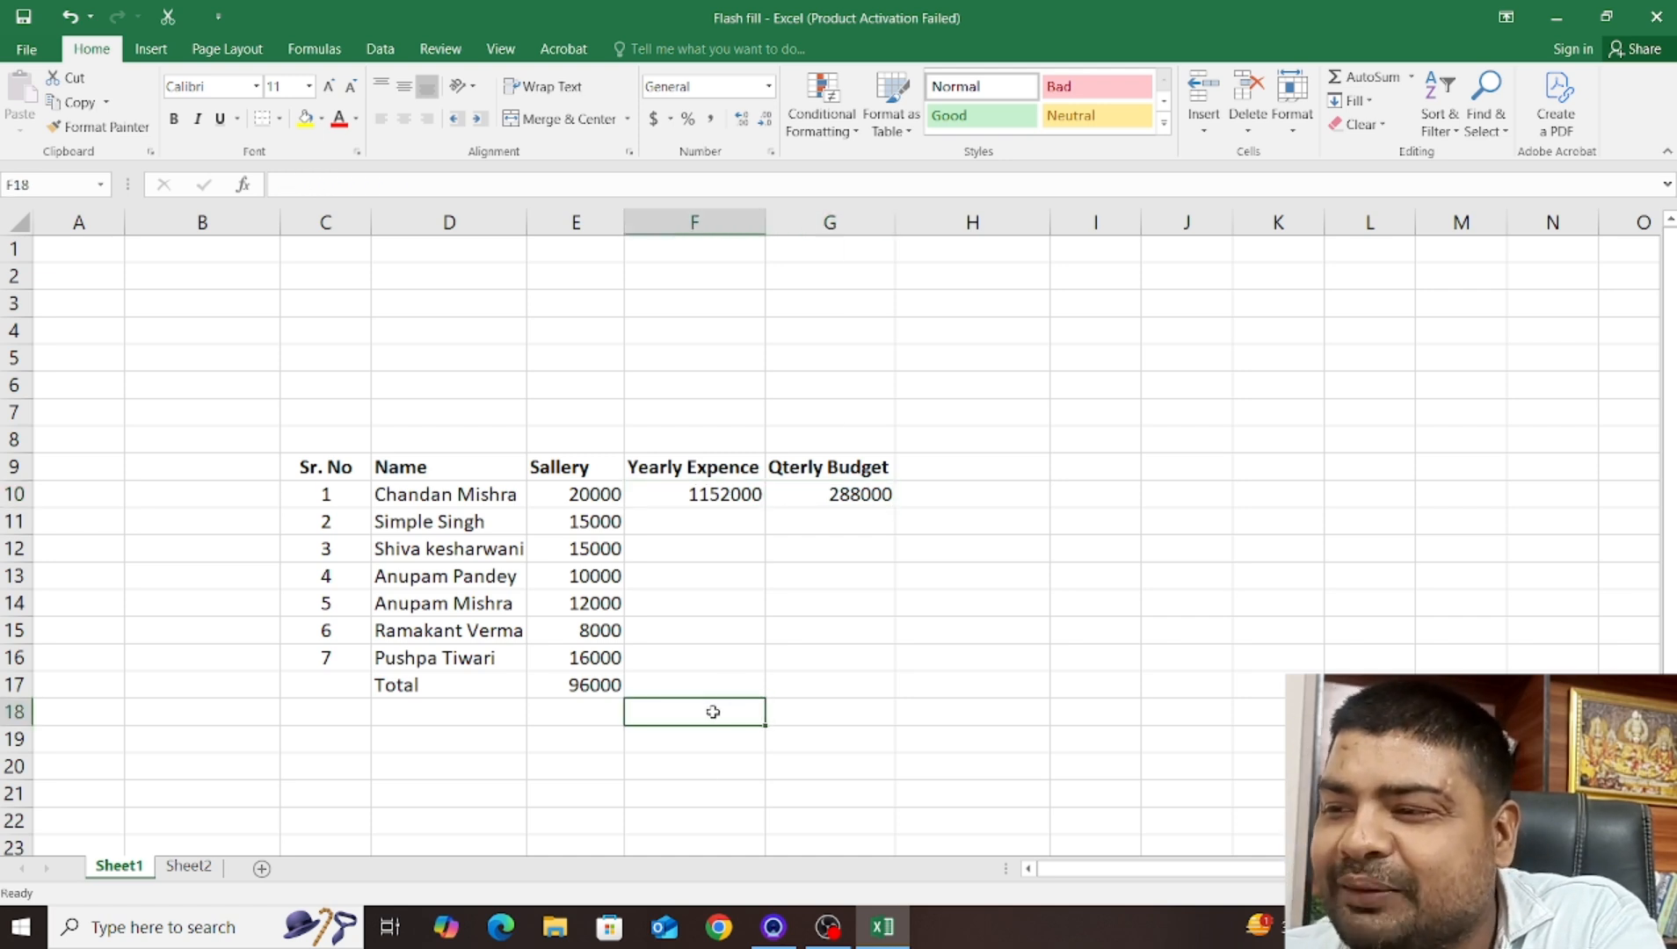
click(869, 712)
click(692, 716)
click(787, 712)
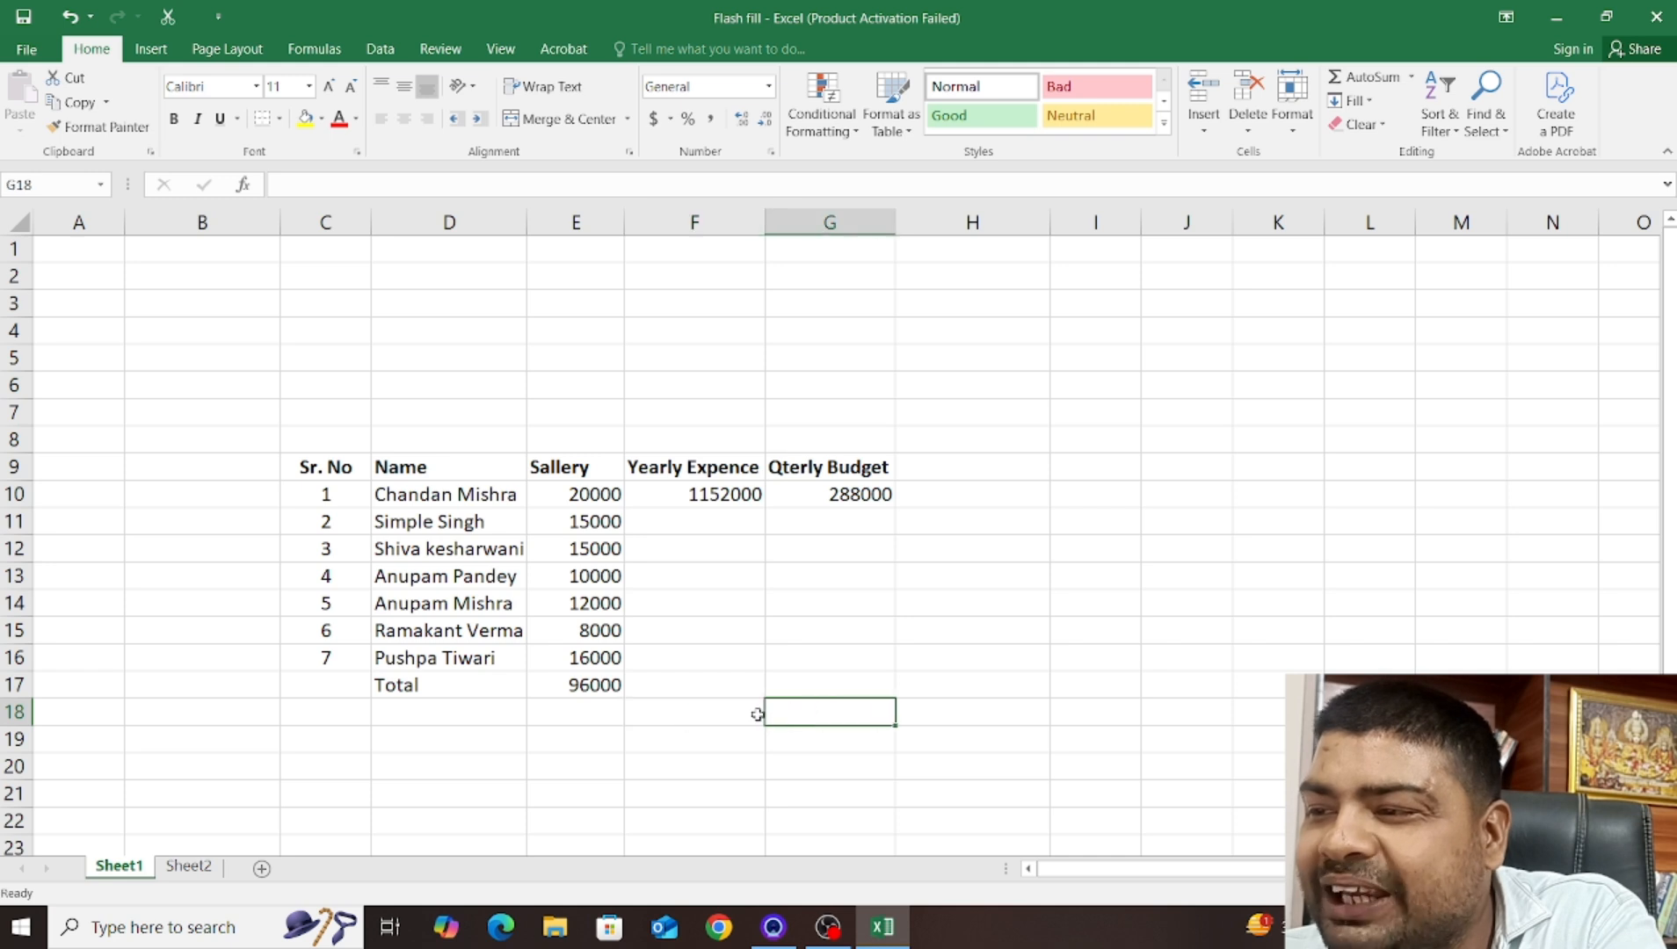
click(754, 713)
click(788, 713)
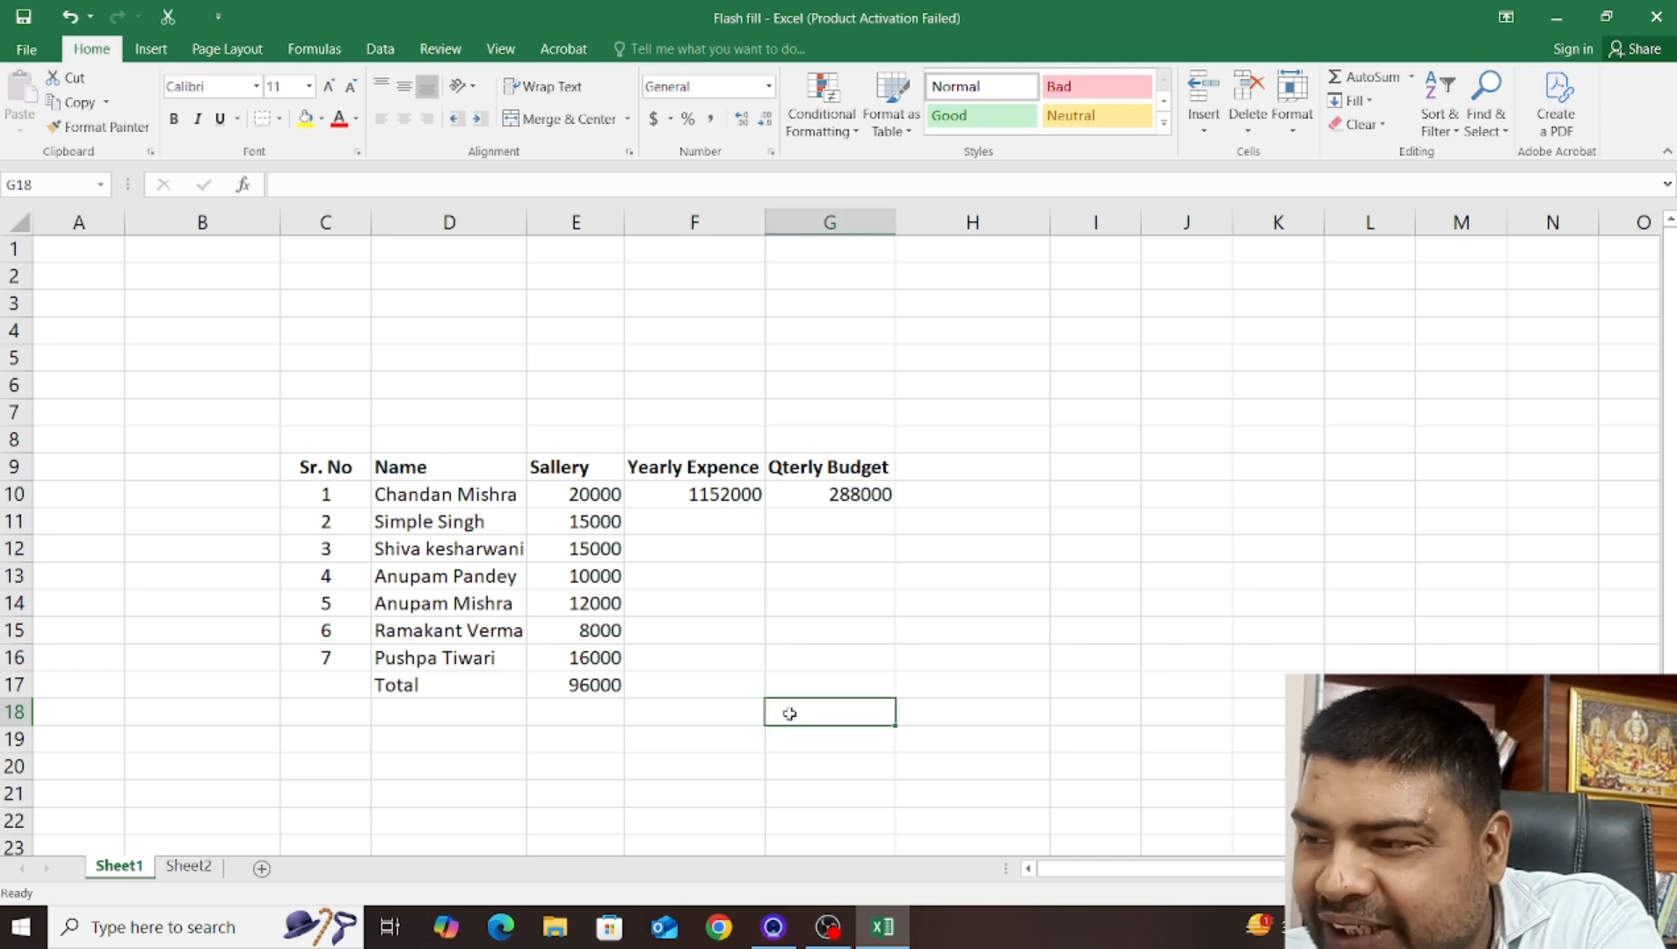
click(712, 712)
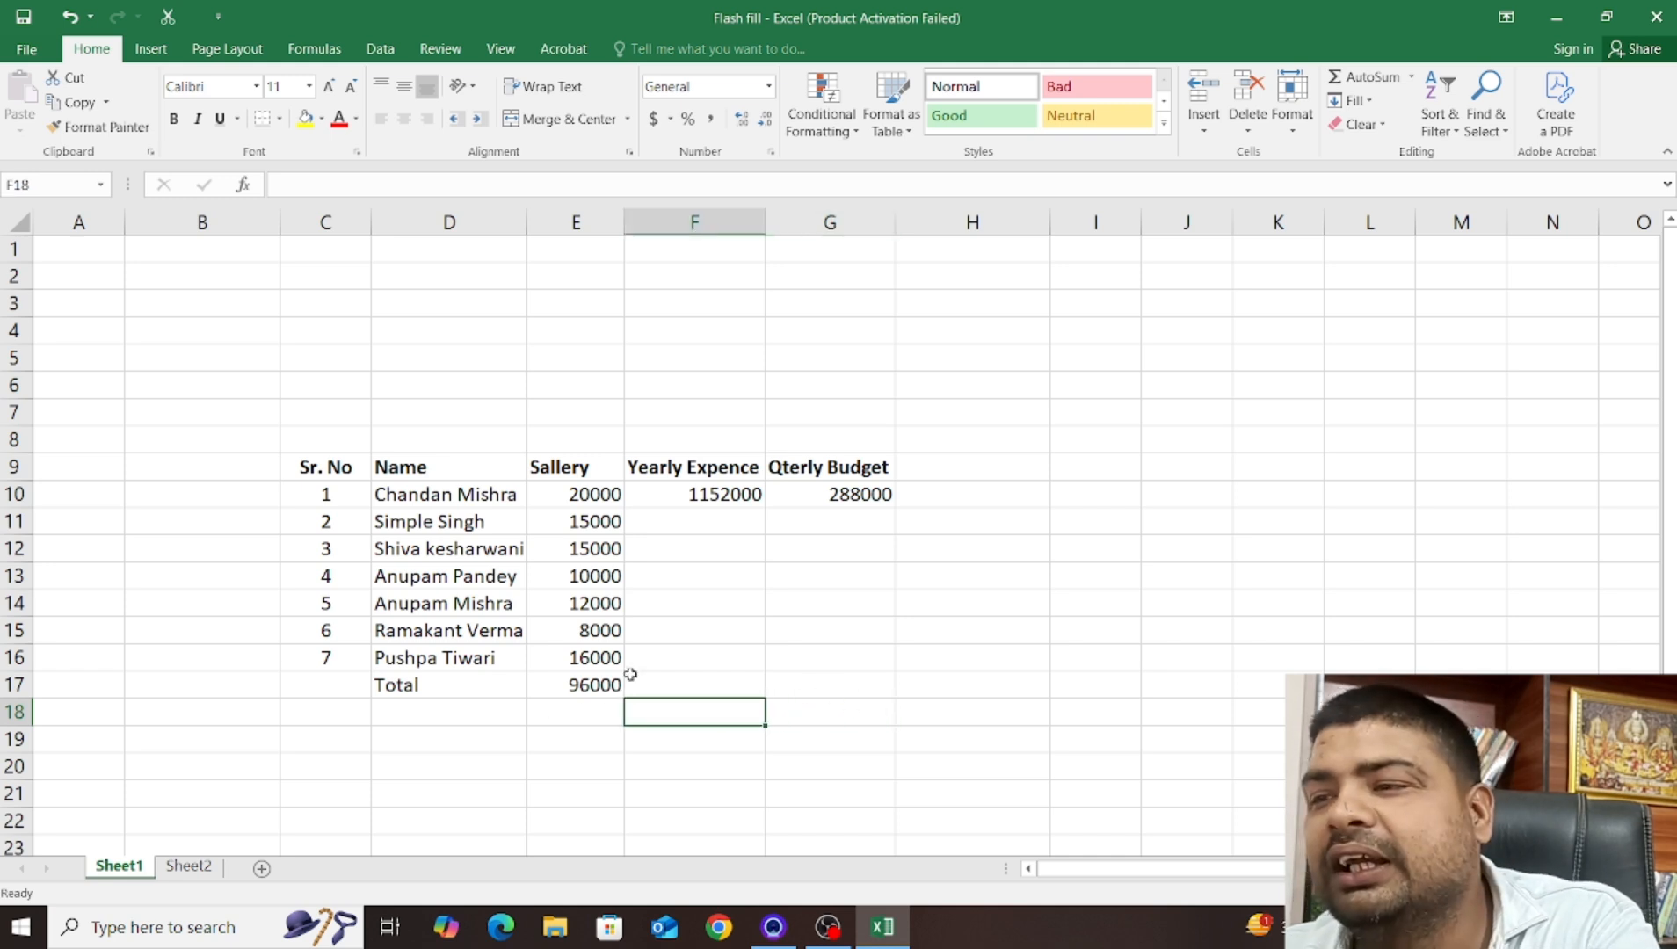
click(677, 674)
click(817, 686)
click(746, 683)
click(789, 691)
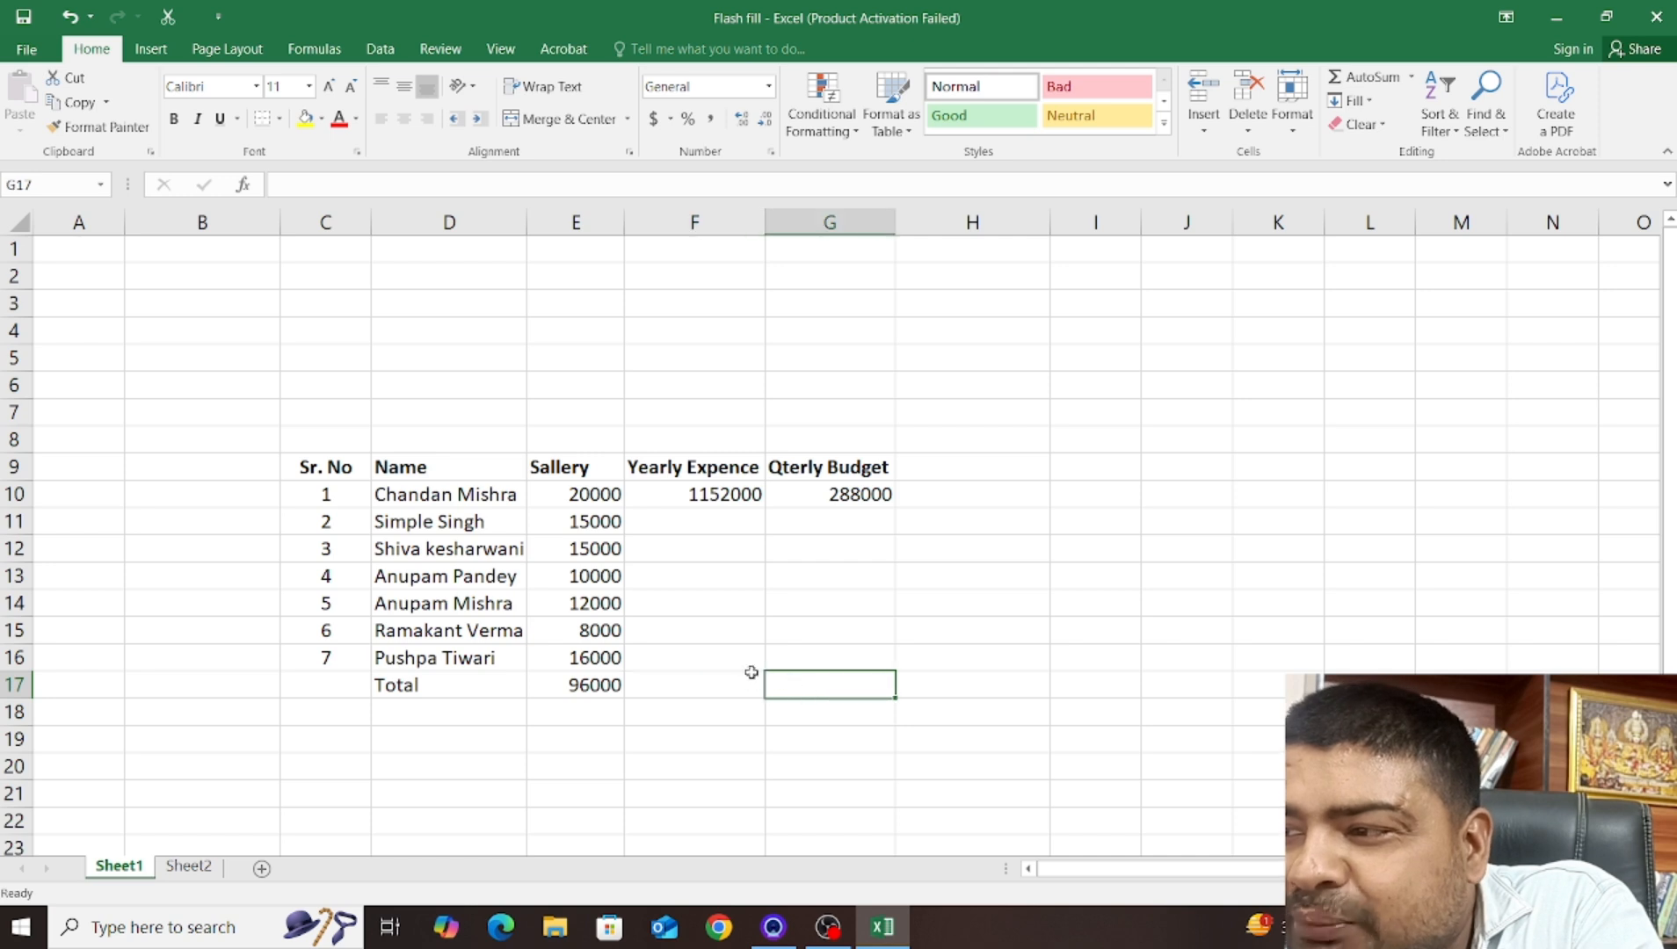
click(749, 678)
click(797, 685)
click(744, 685)
click(796, 689)
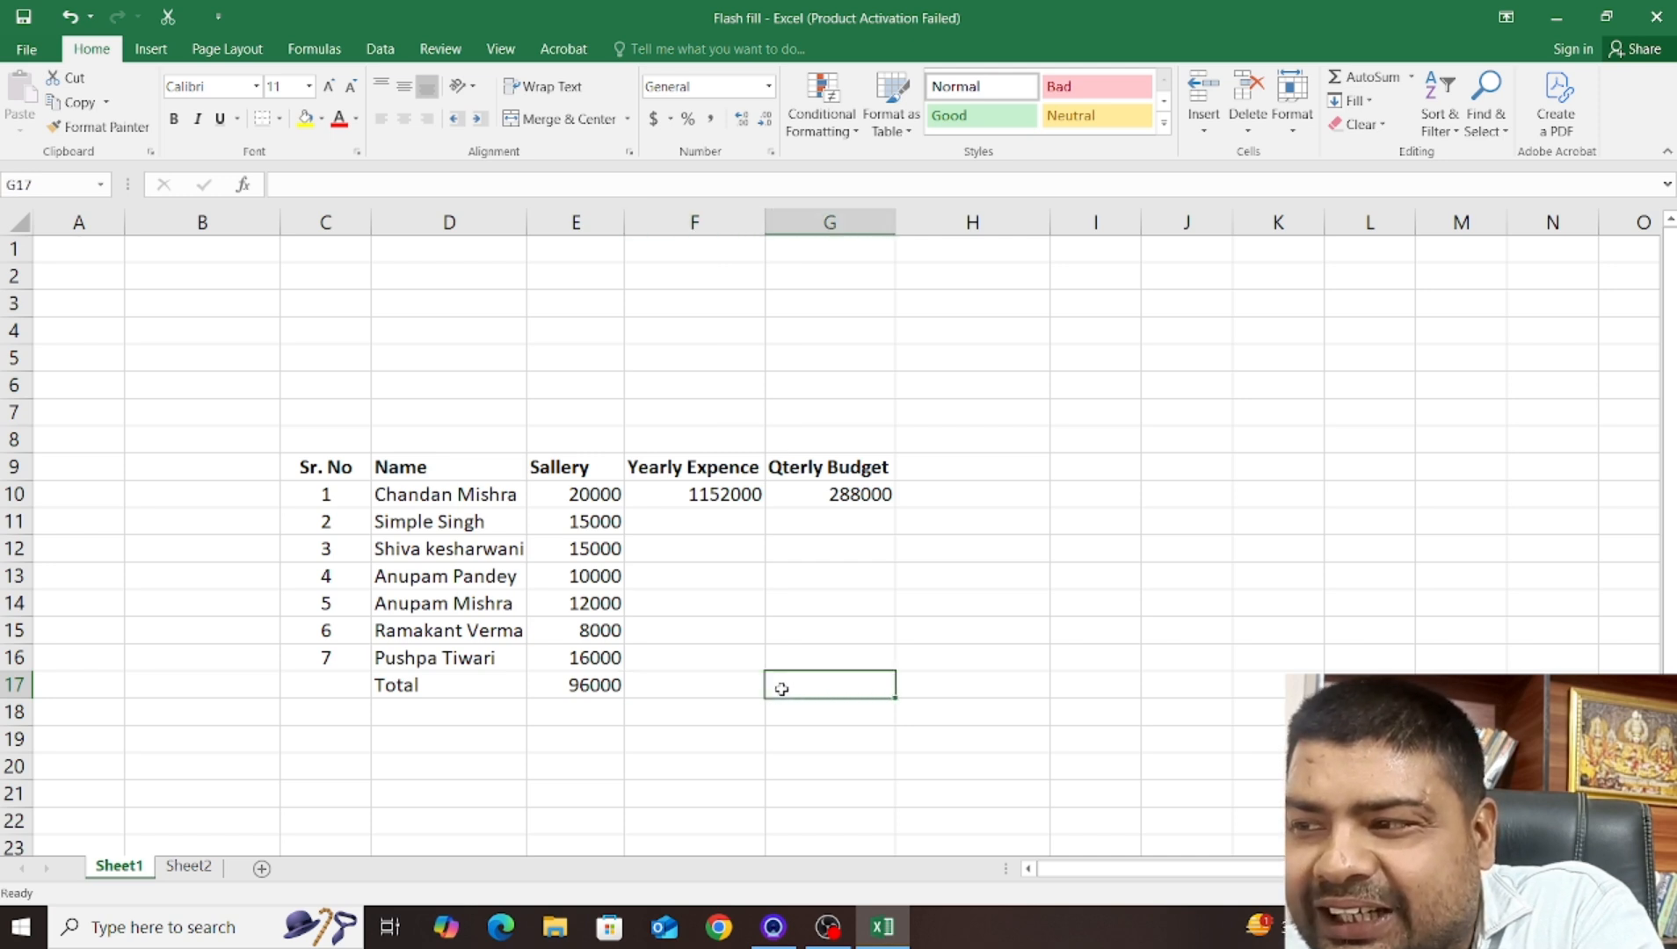
click(739, 682)
click(795, 692)
click(815, 496)
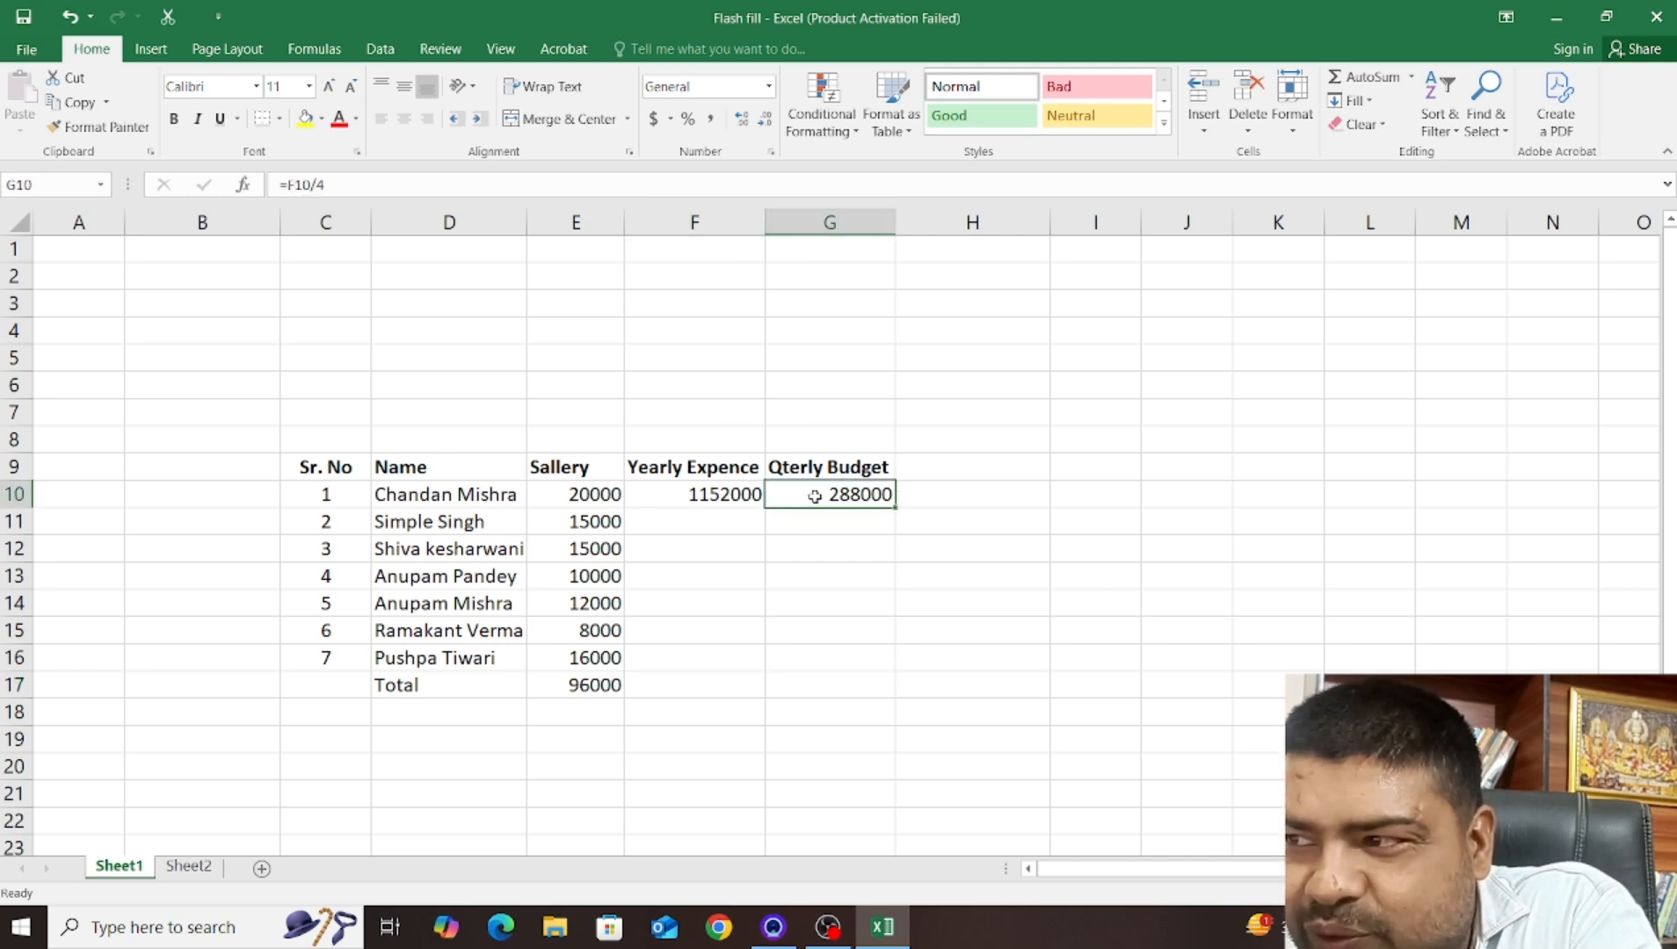
click(708, 498)
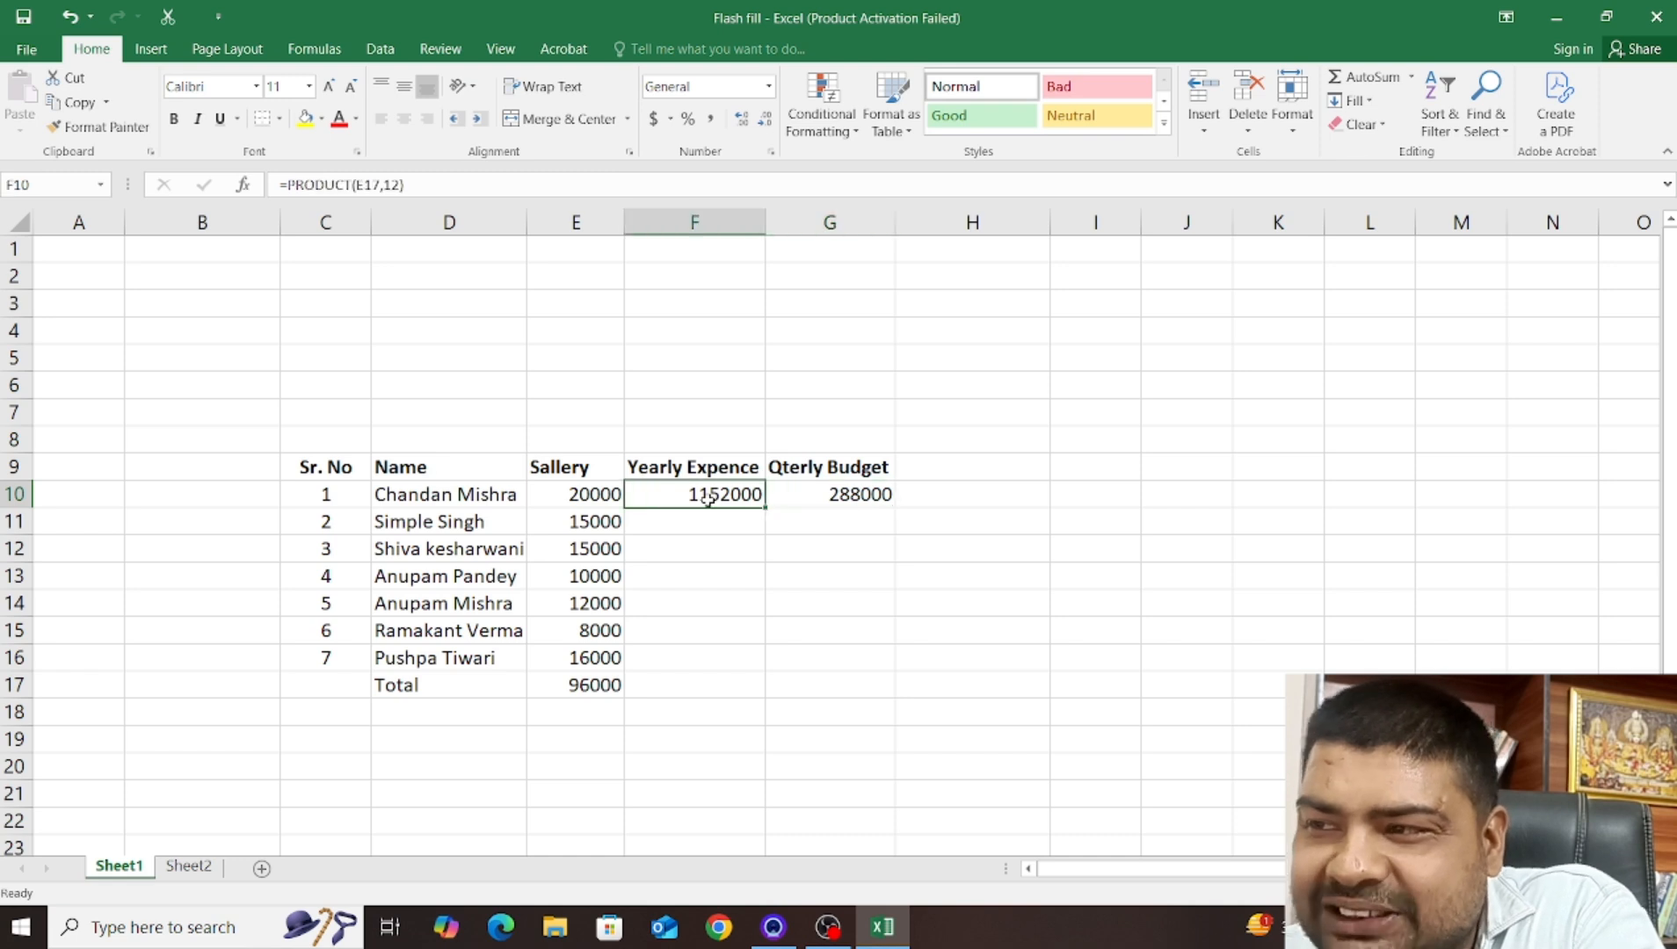
click(808, 498)
click(739, 490)
click(811, 492)
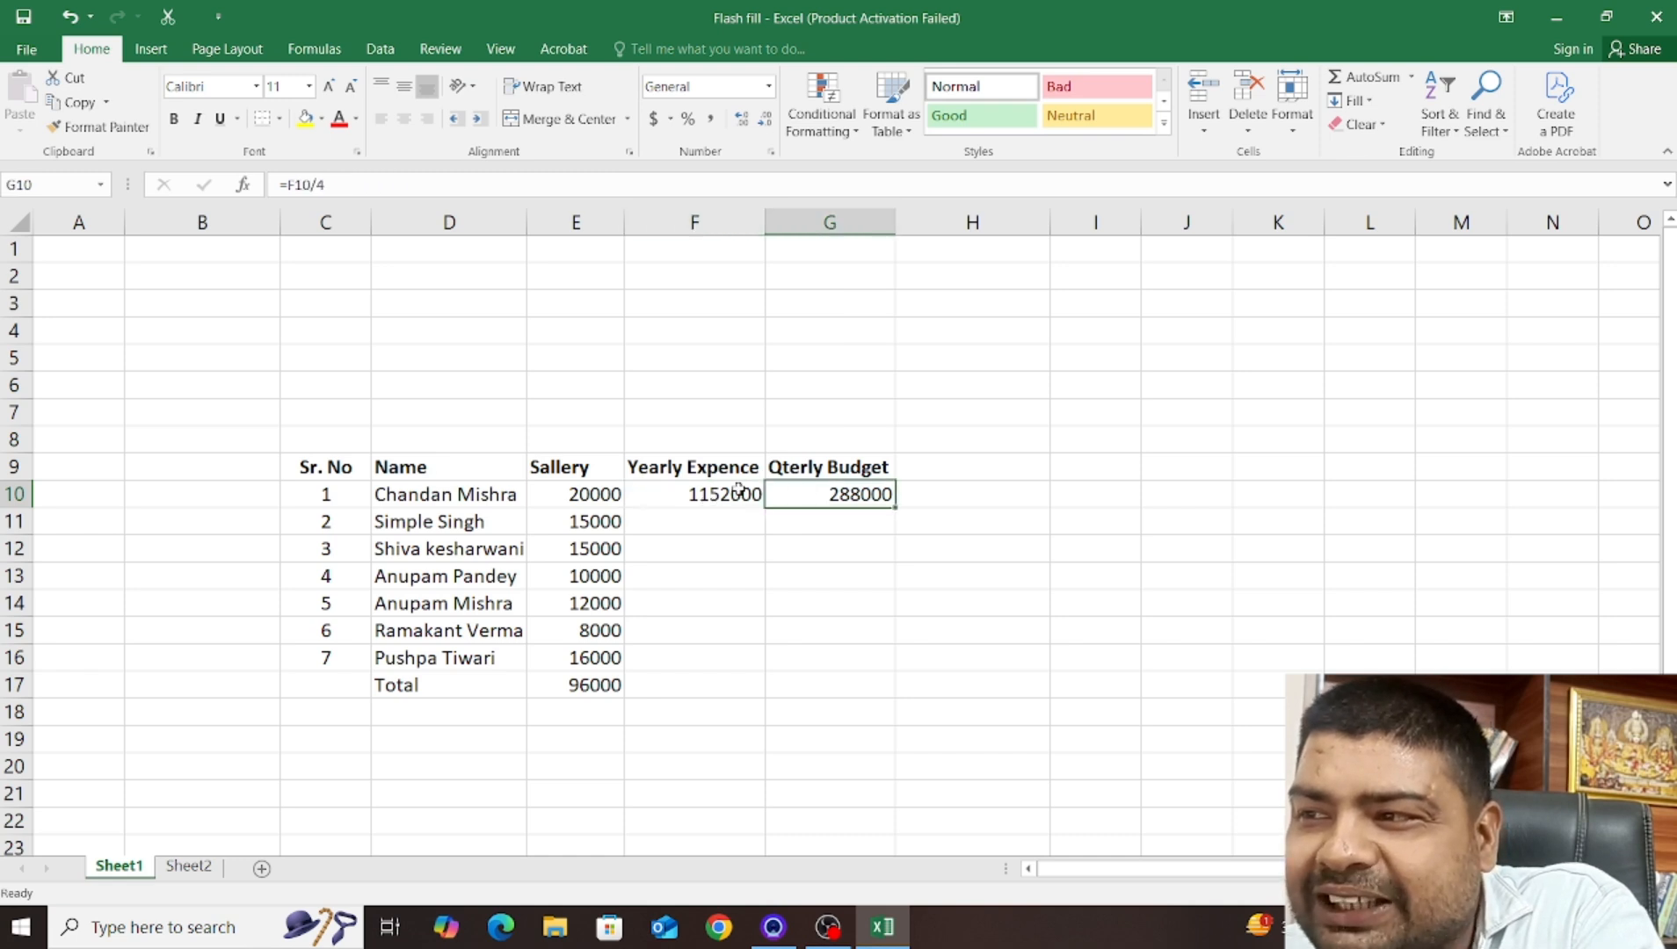
click(743, 491)
click(809, 492)
click(745, 492)
click(807, 493)
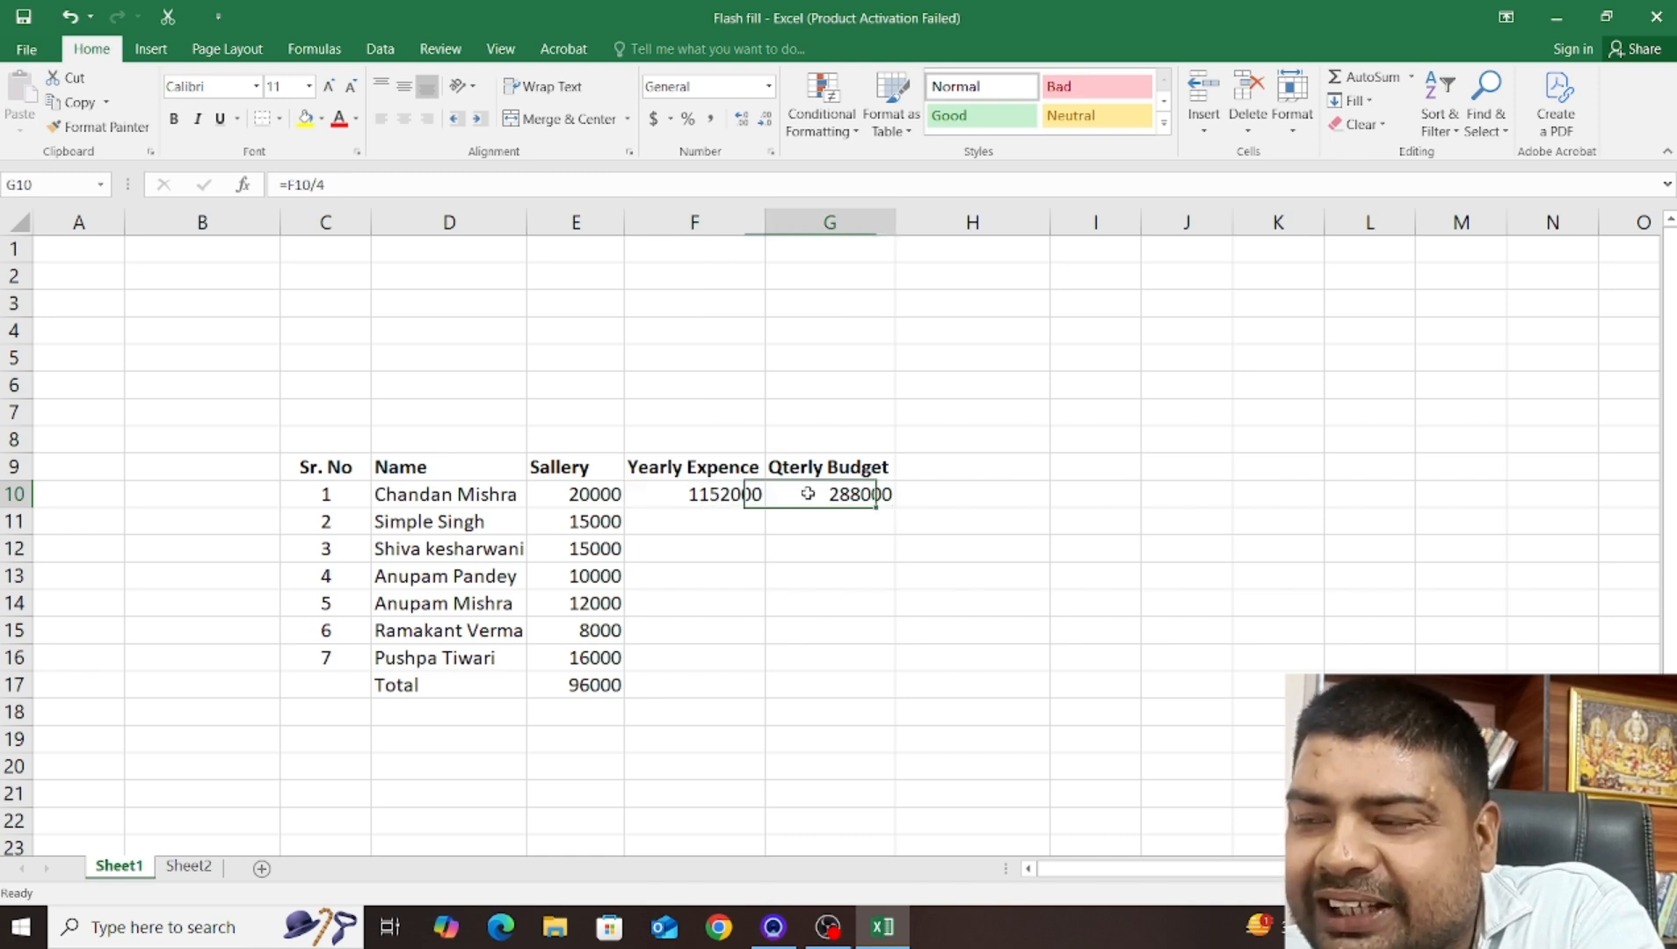
click(741, 492)
click(808, 495)
click(737, 490)
click(828, 486)
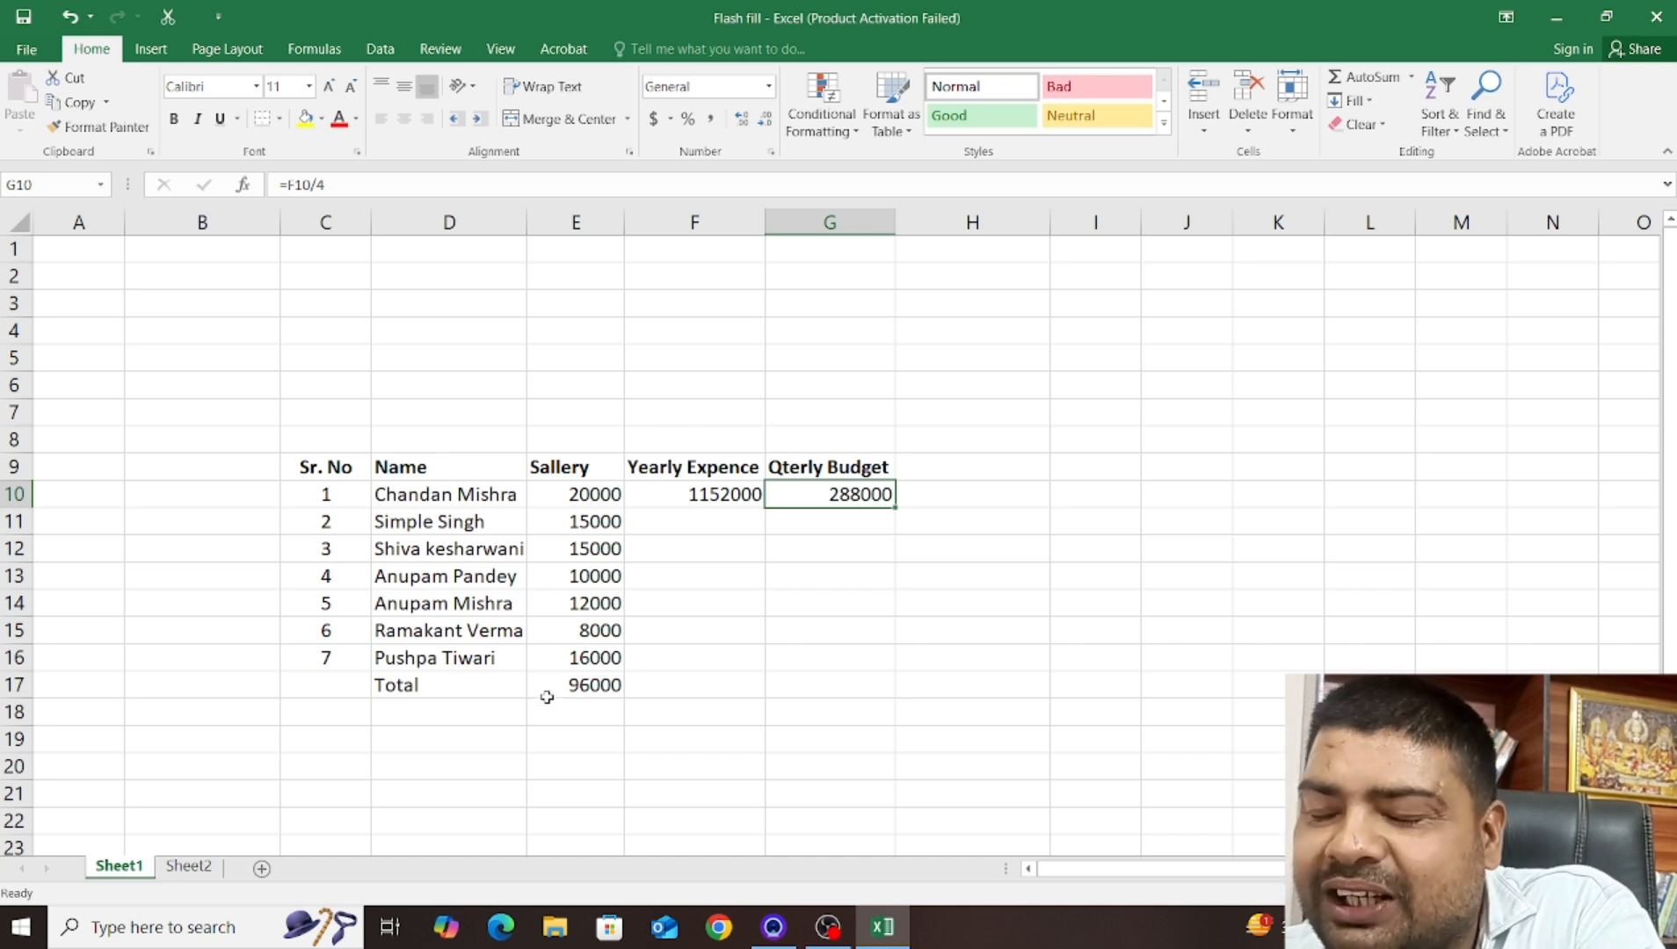
click(675, 495)
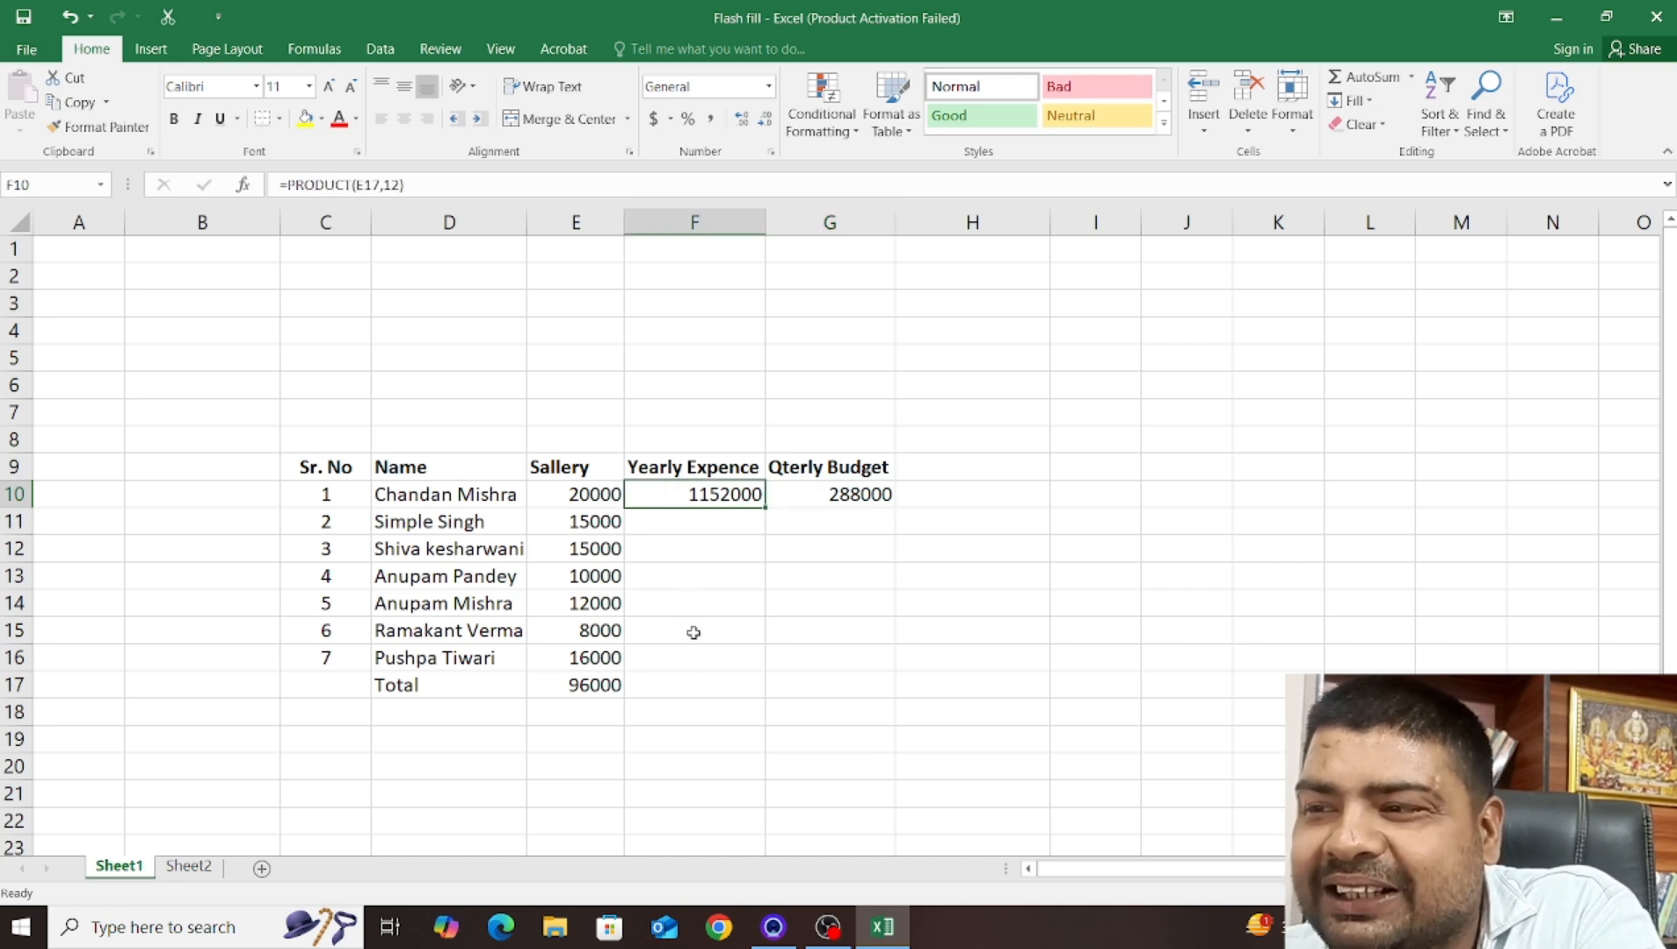
click(711, 683)
click(795, 683)
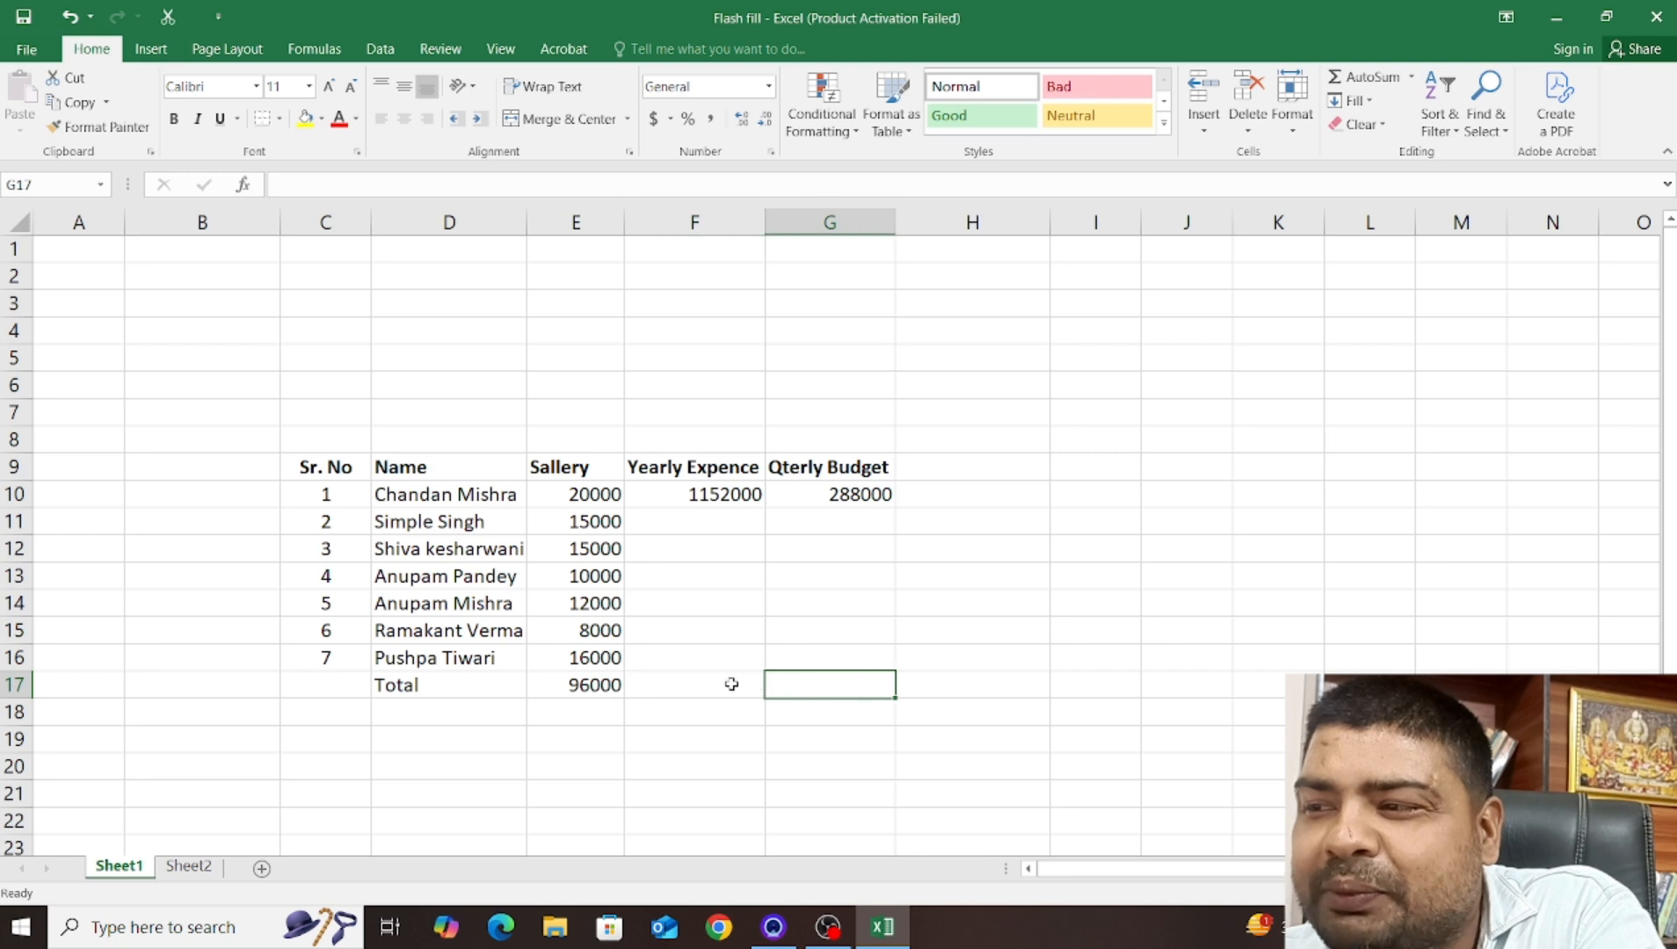
click(731, 683)
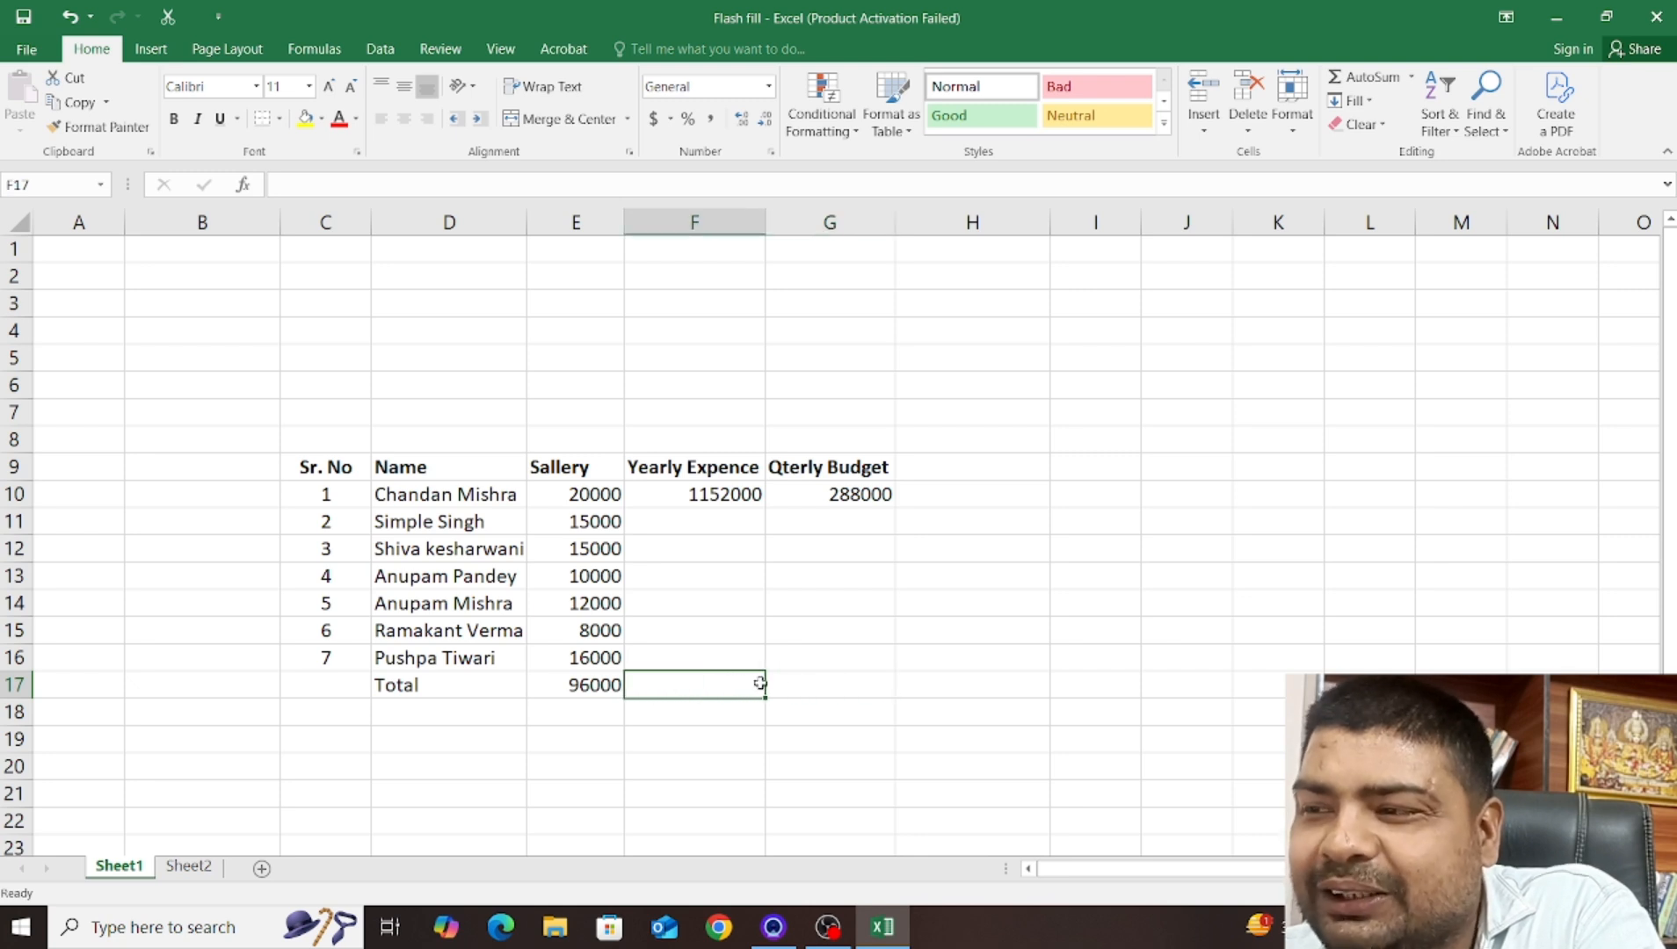
click(810, 684)
Label cell F17, beside the salary total, as "3 qtr expence"
click(740, 684)
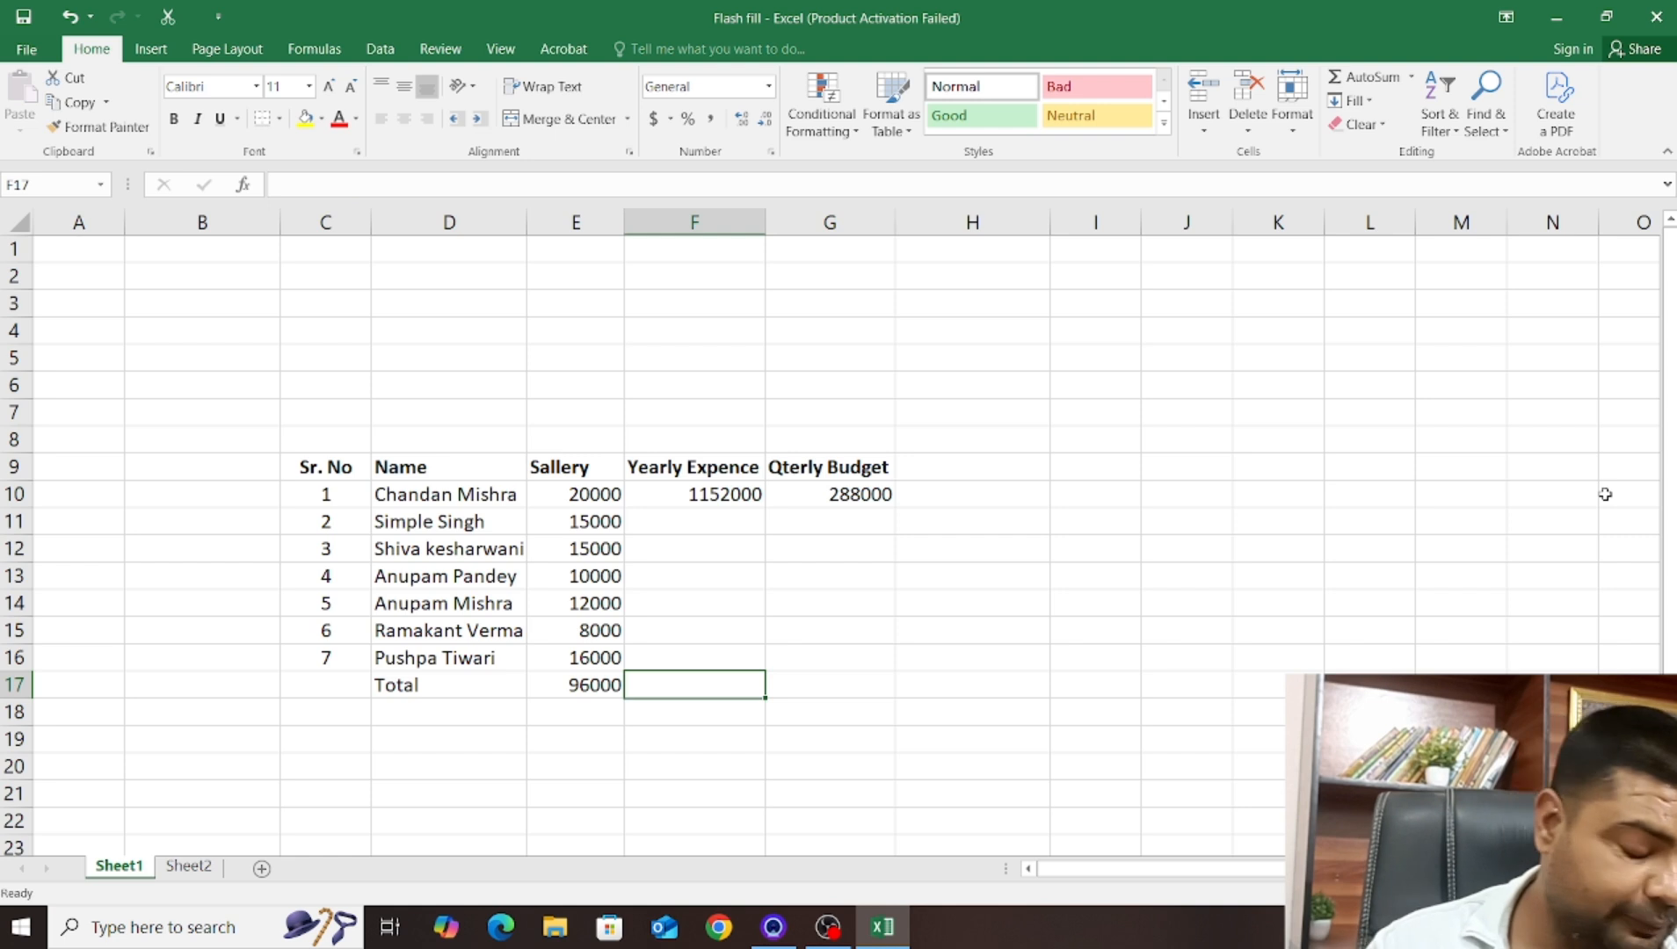
text(3)
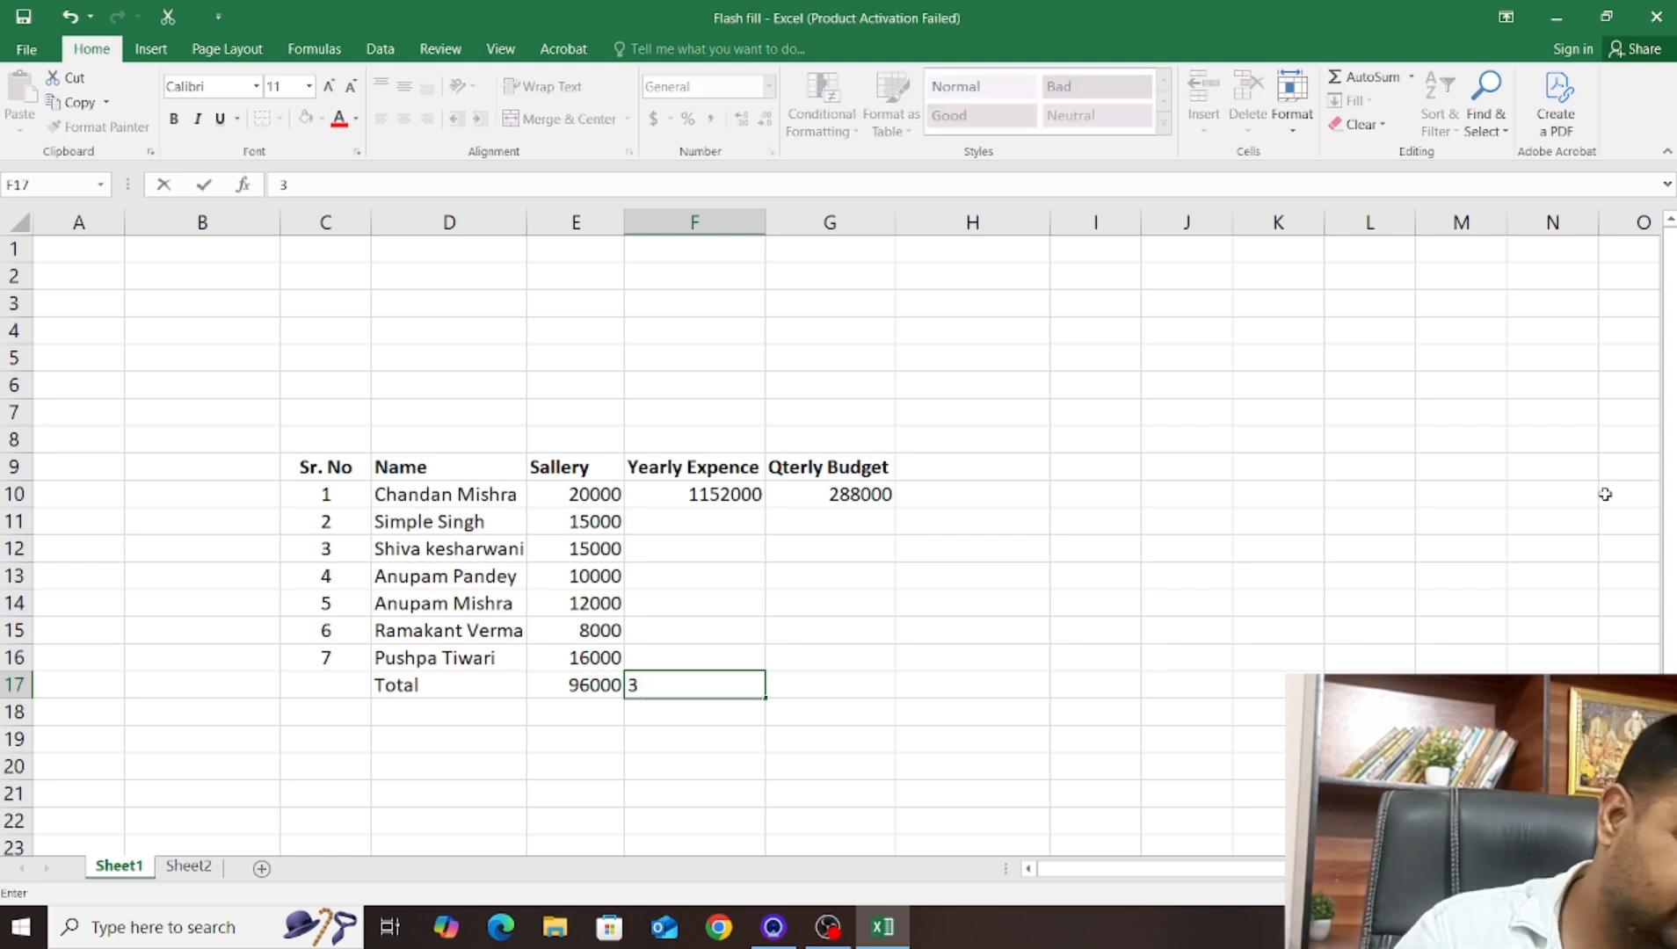
text( qtr)
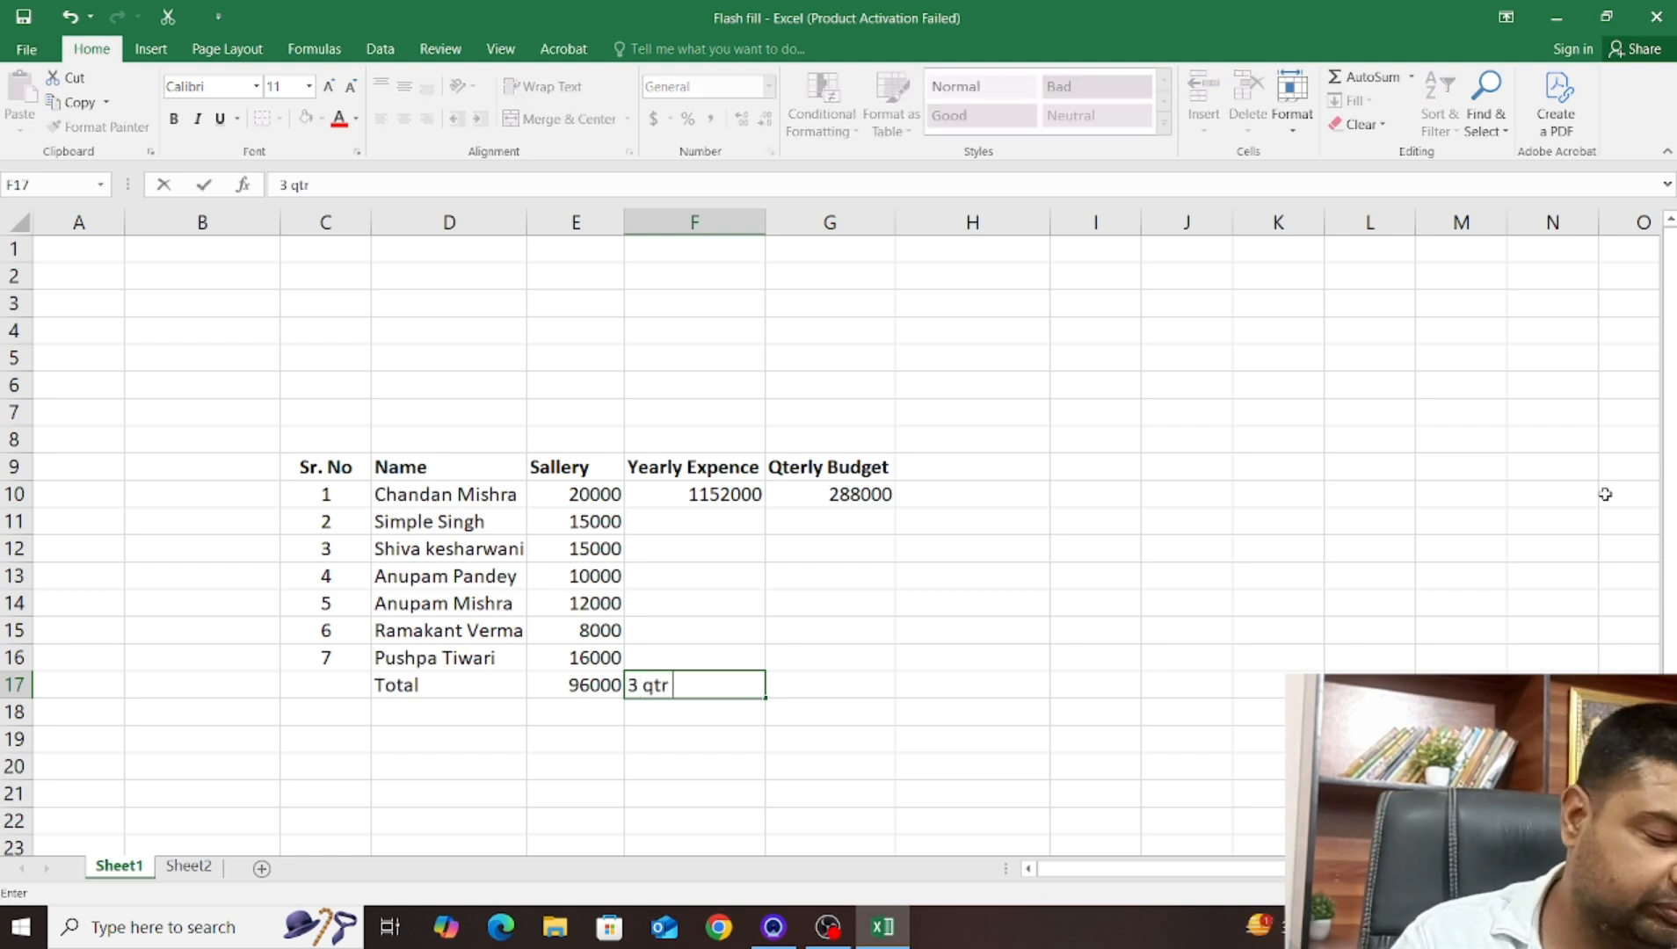
text( expence)
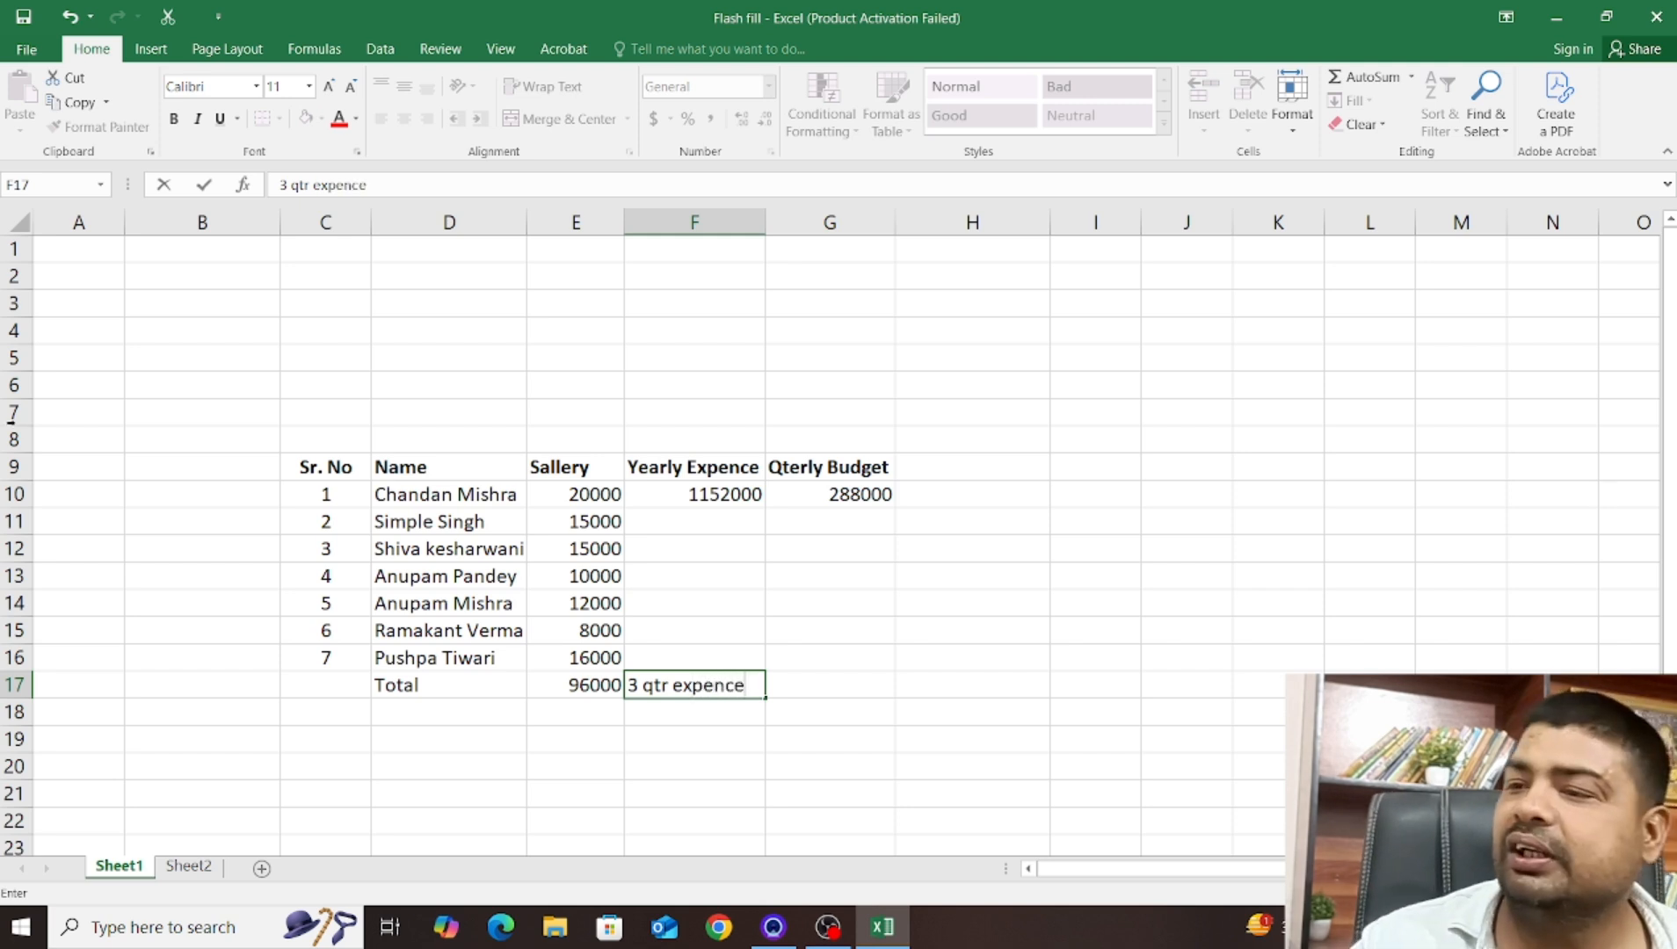
Calculate the three-quarter expense in G17 by subtracting the Qterly Budget from the Yearly Expence with =F10-G10
click(821, 684)
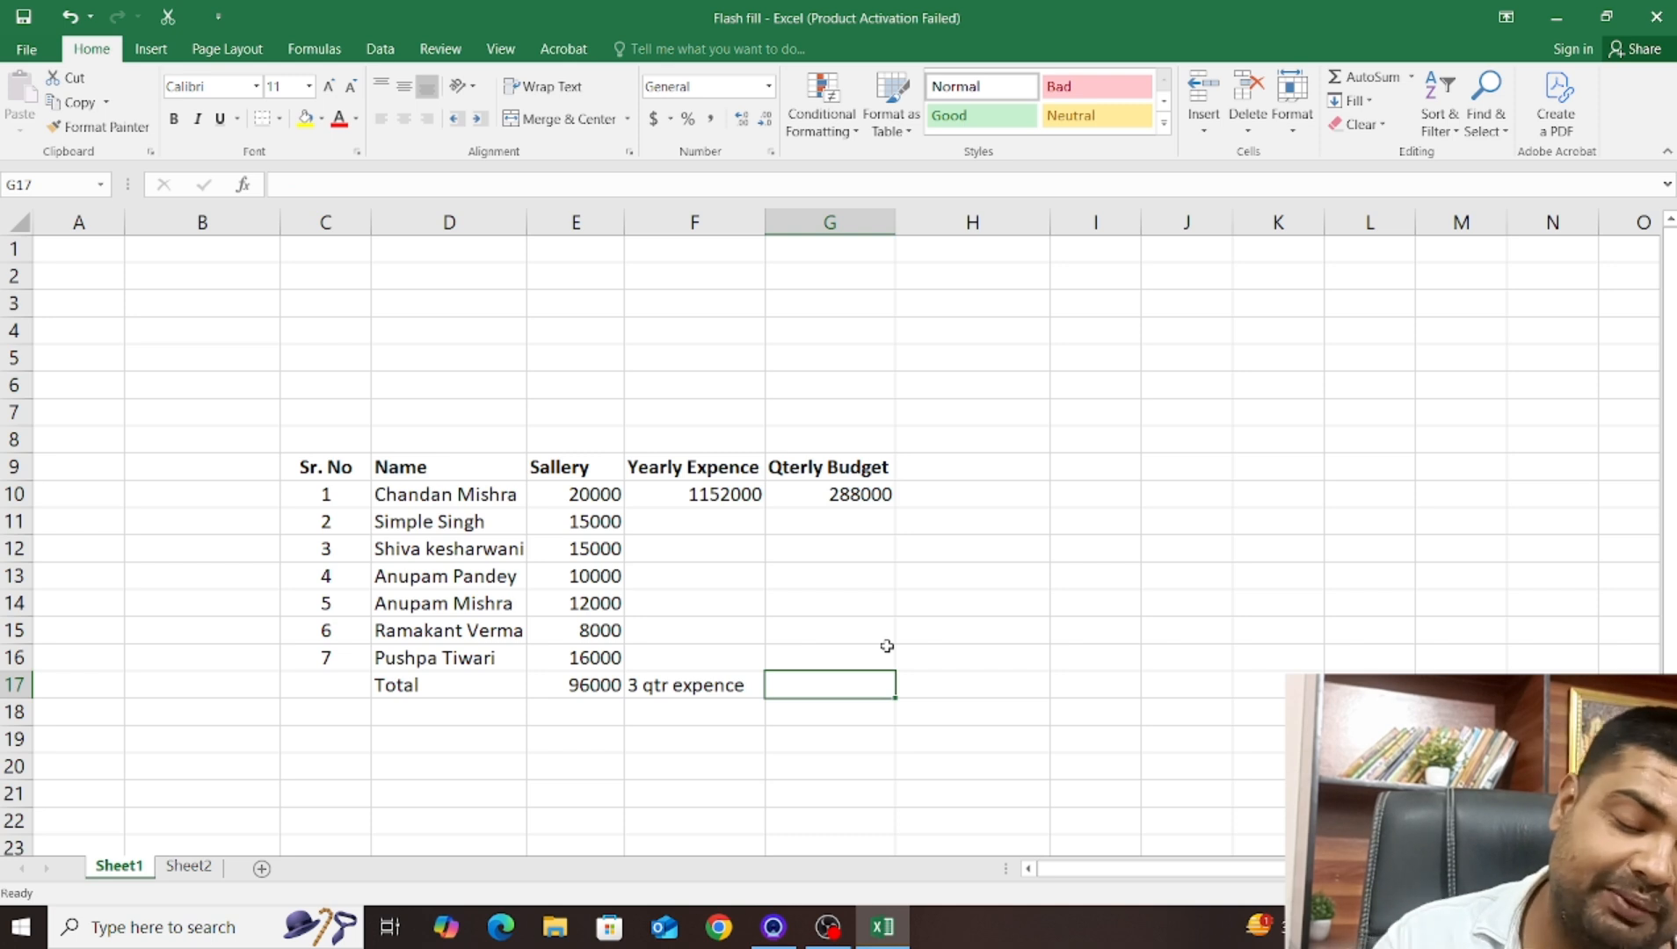
text(=)
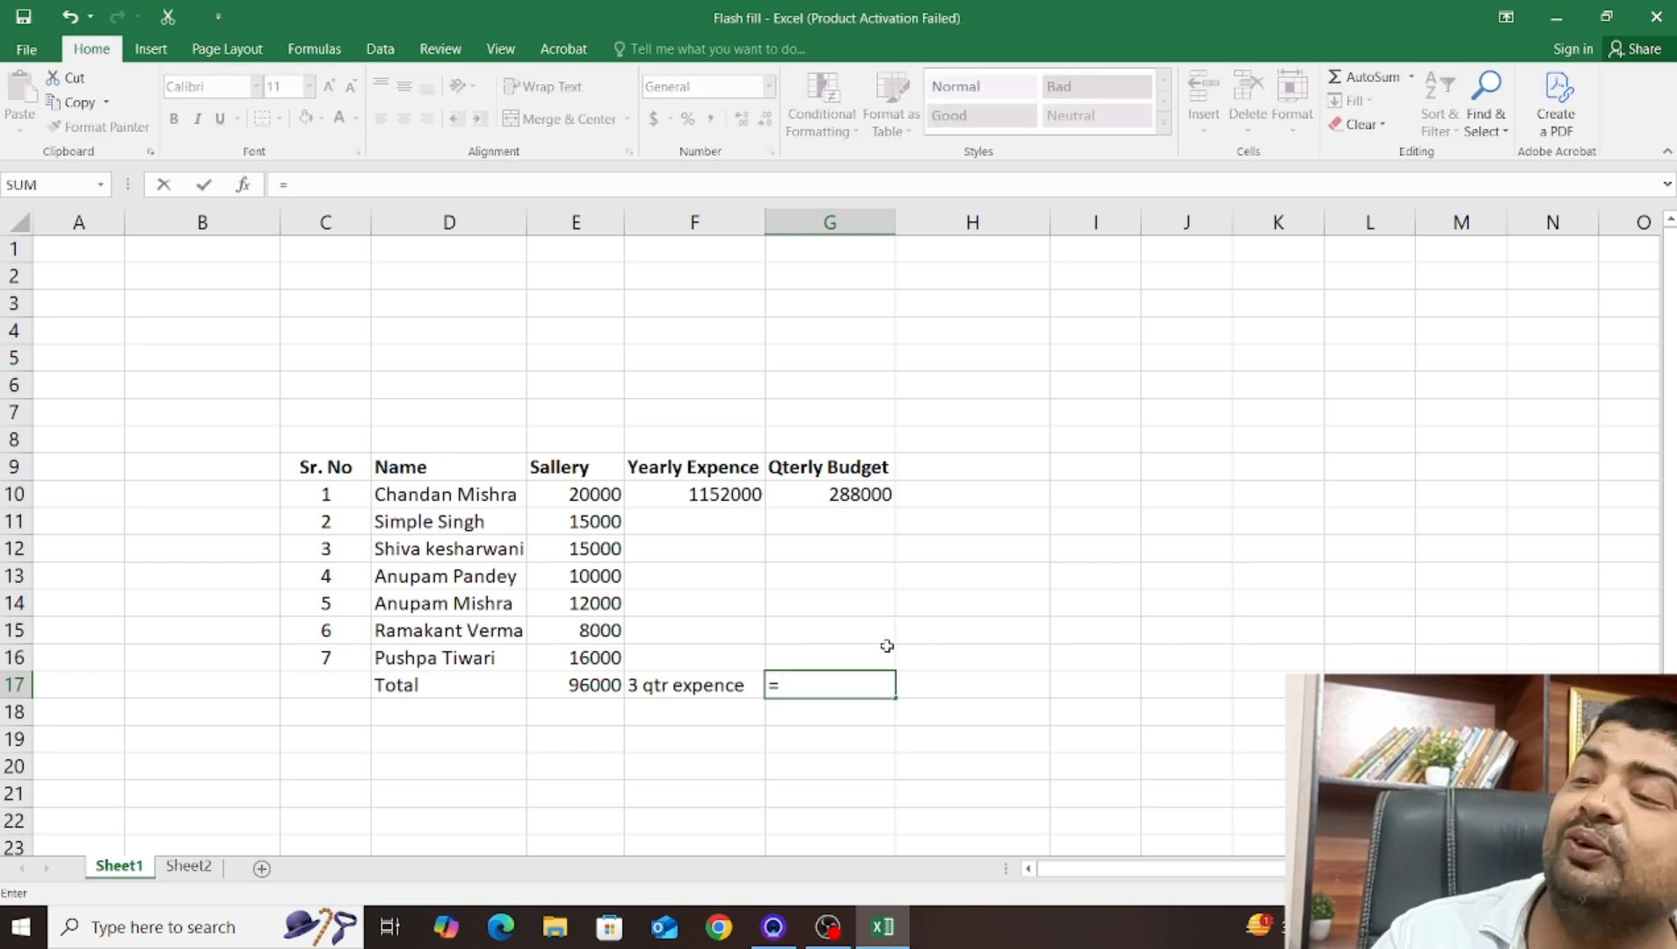
click(667, 495)
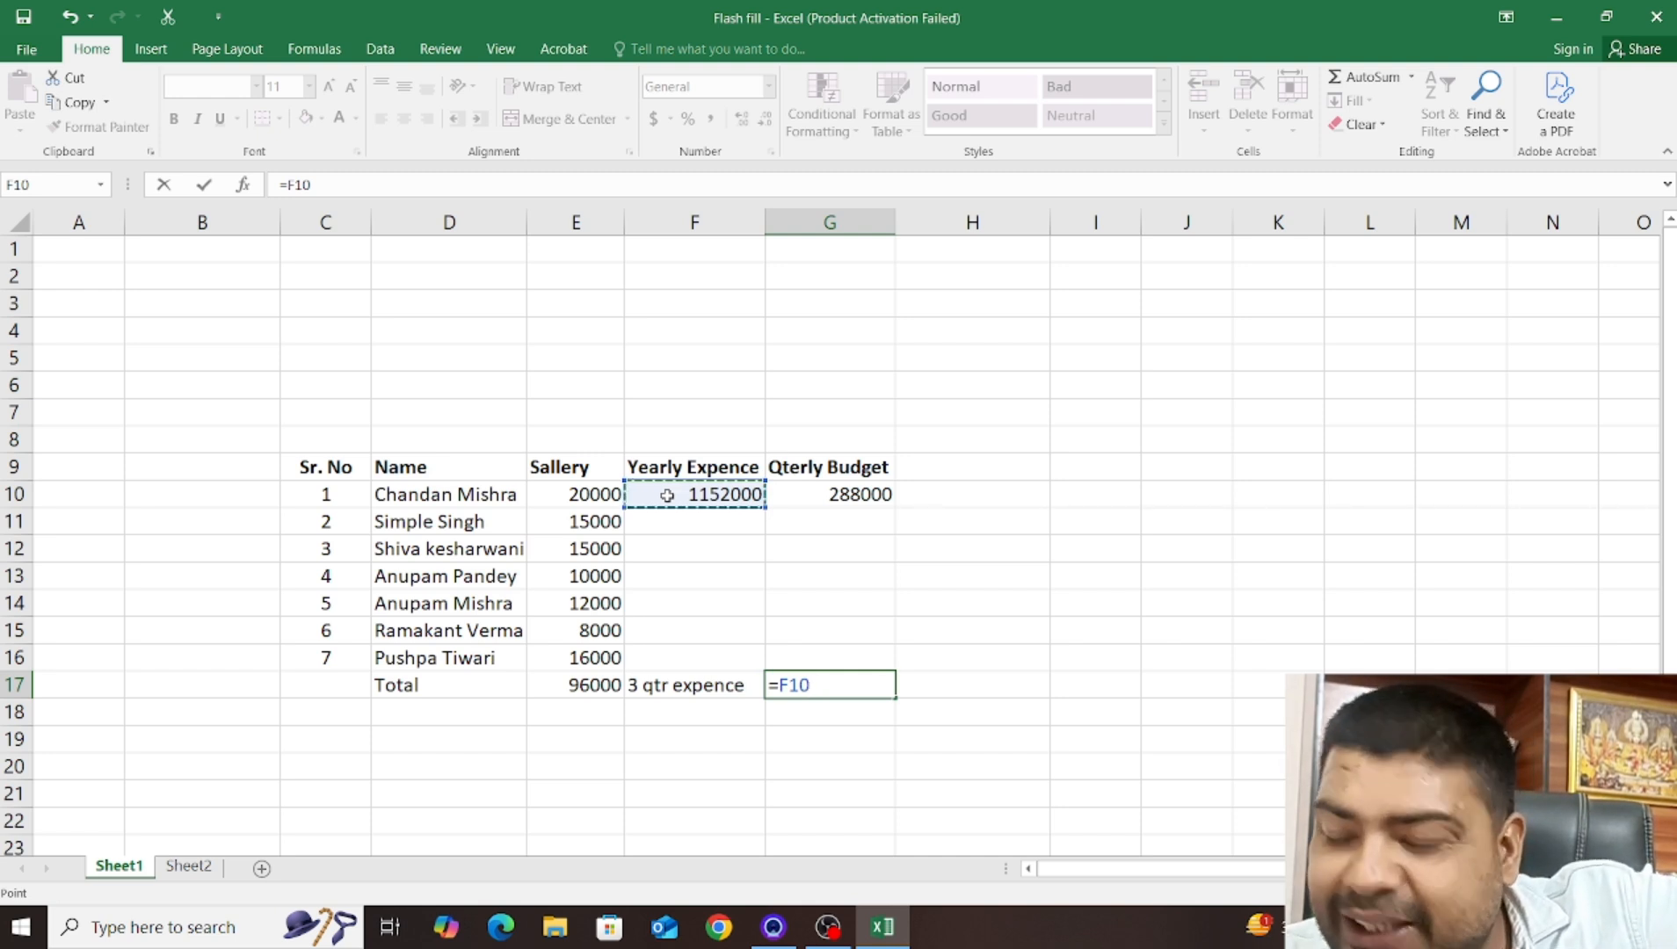
text(-)
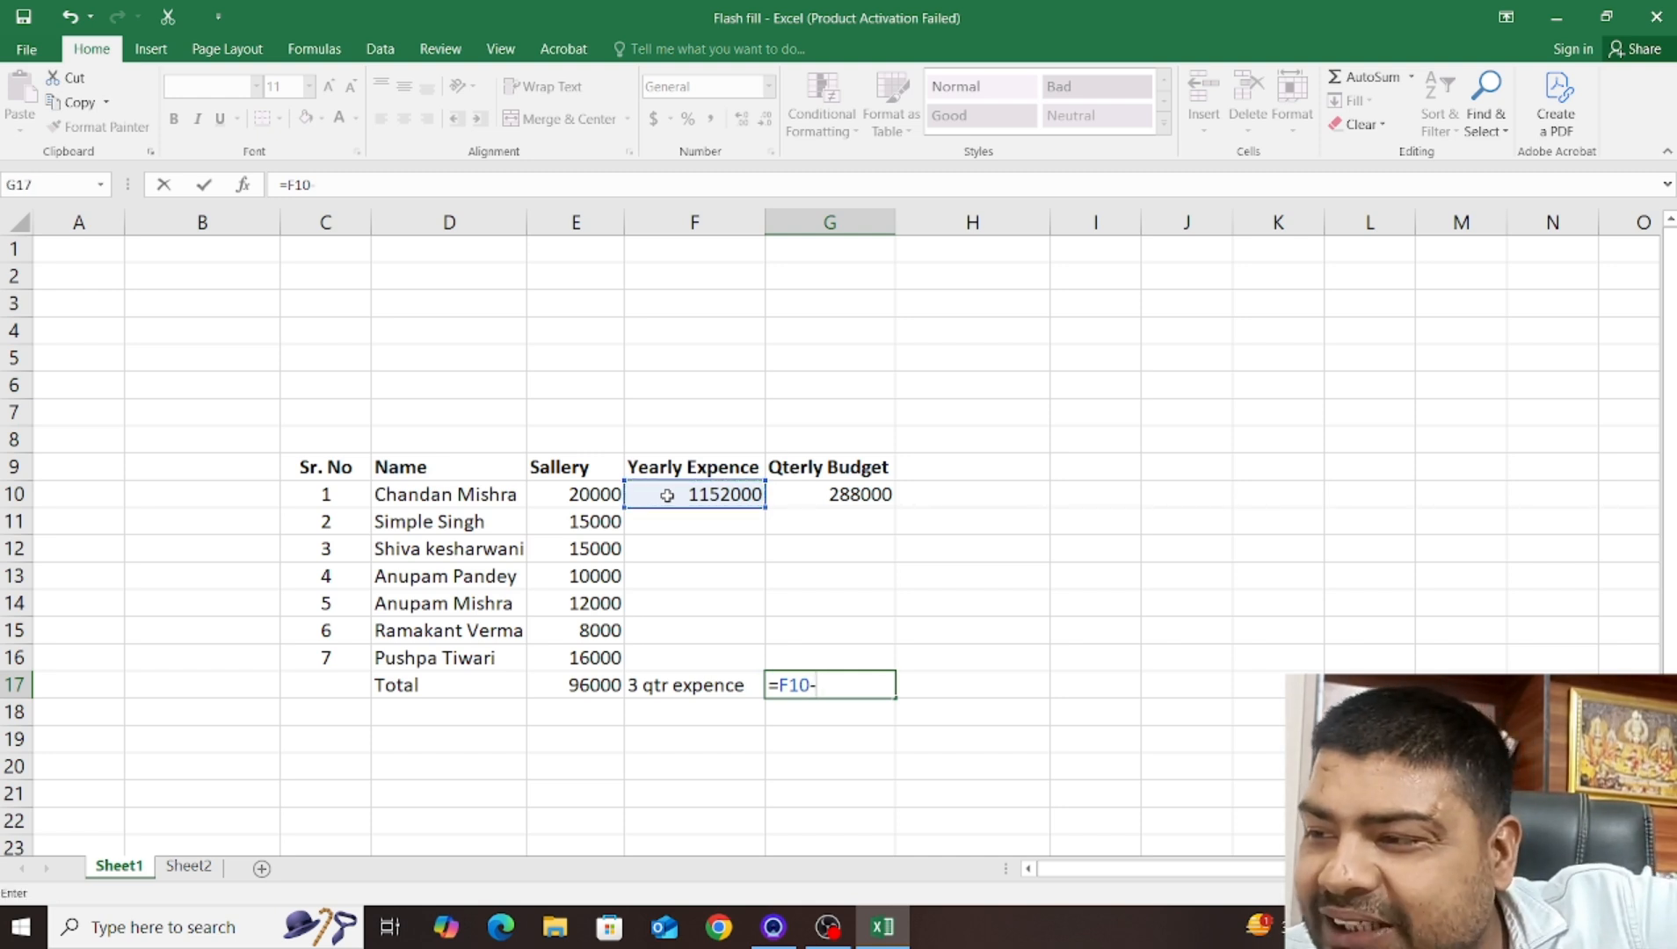
click(831, 488)
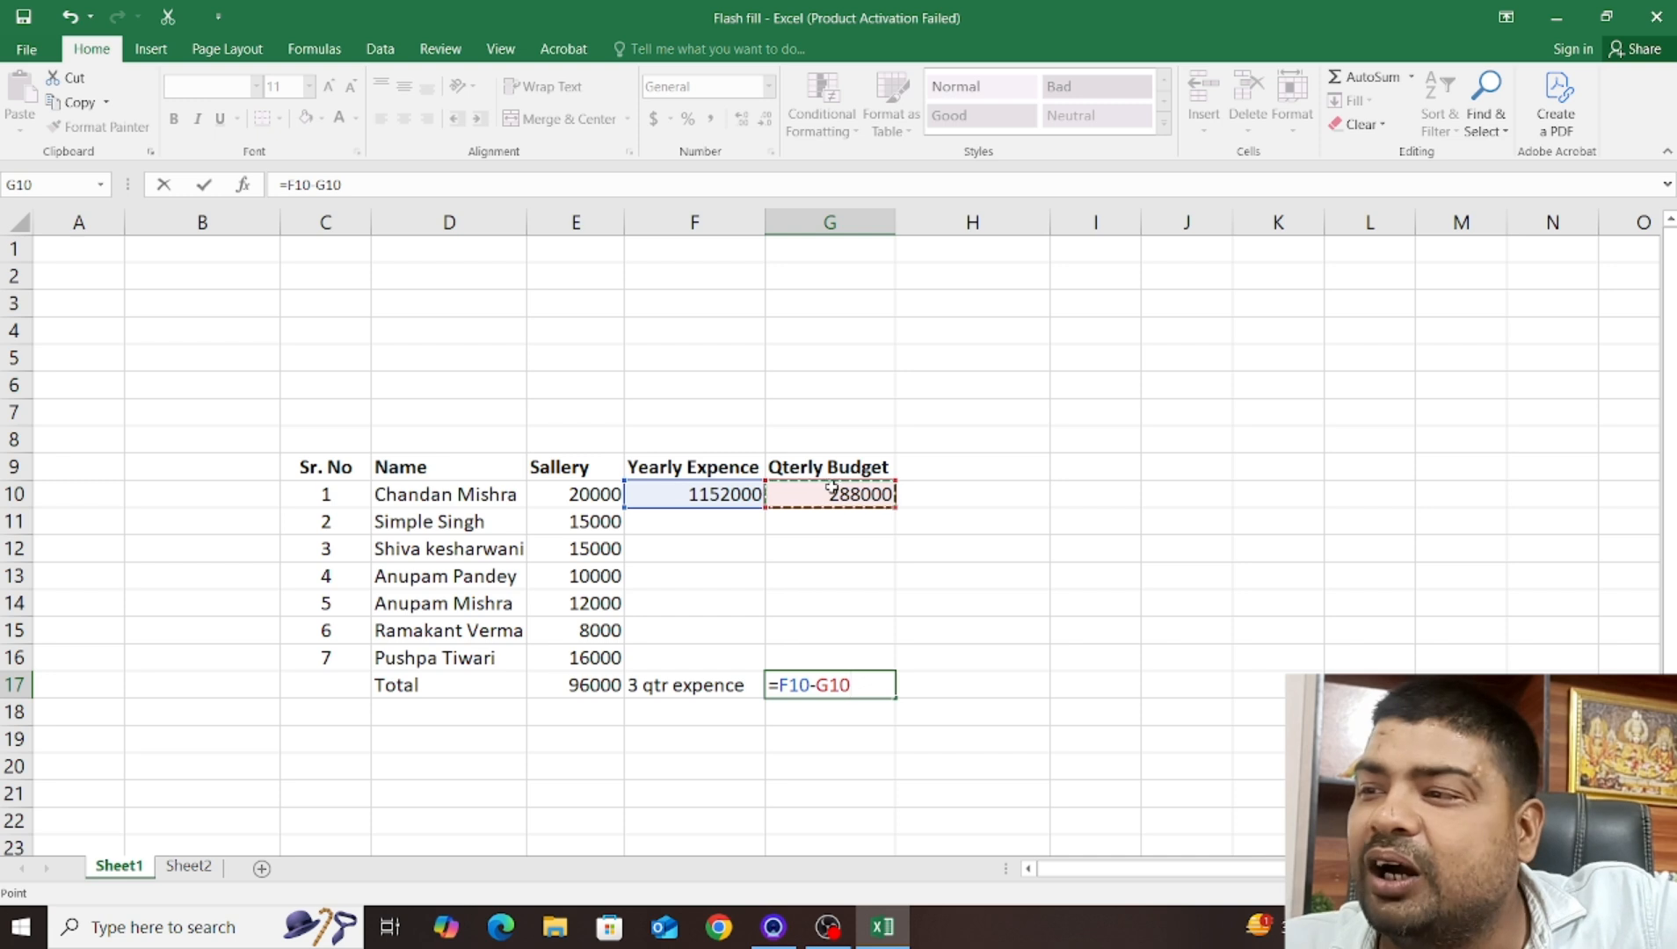
key(Return)
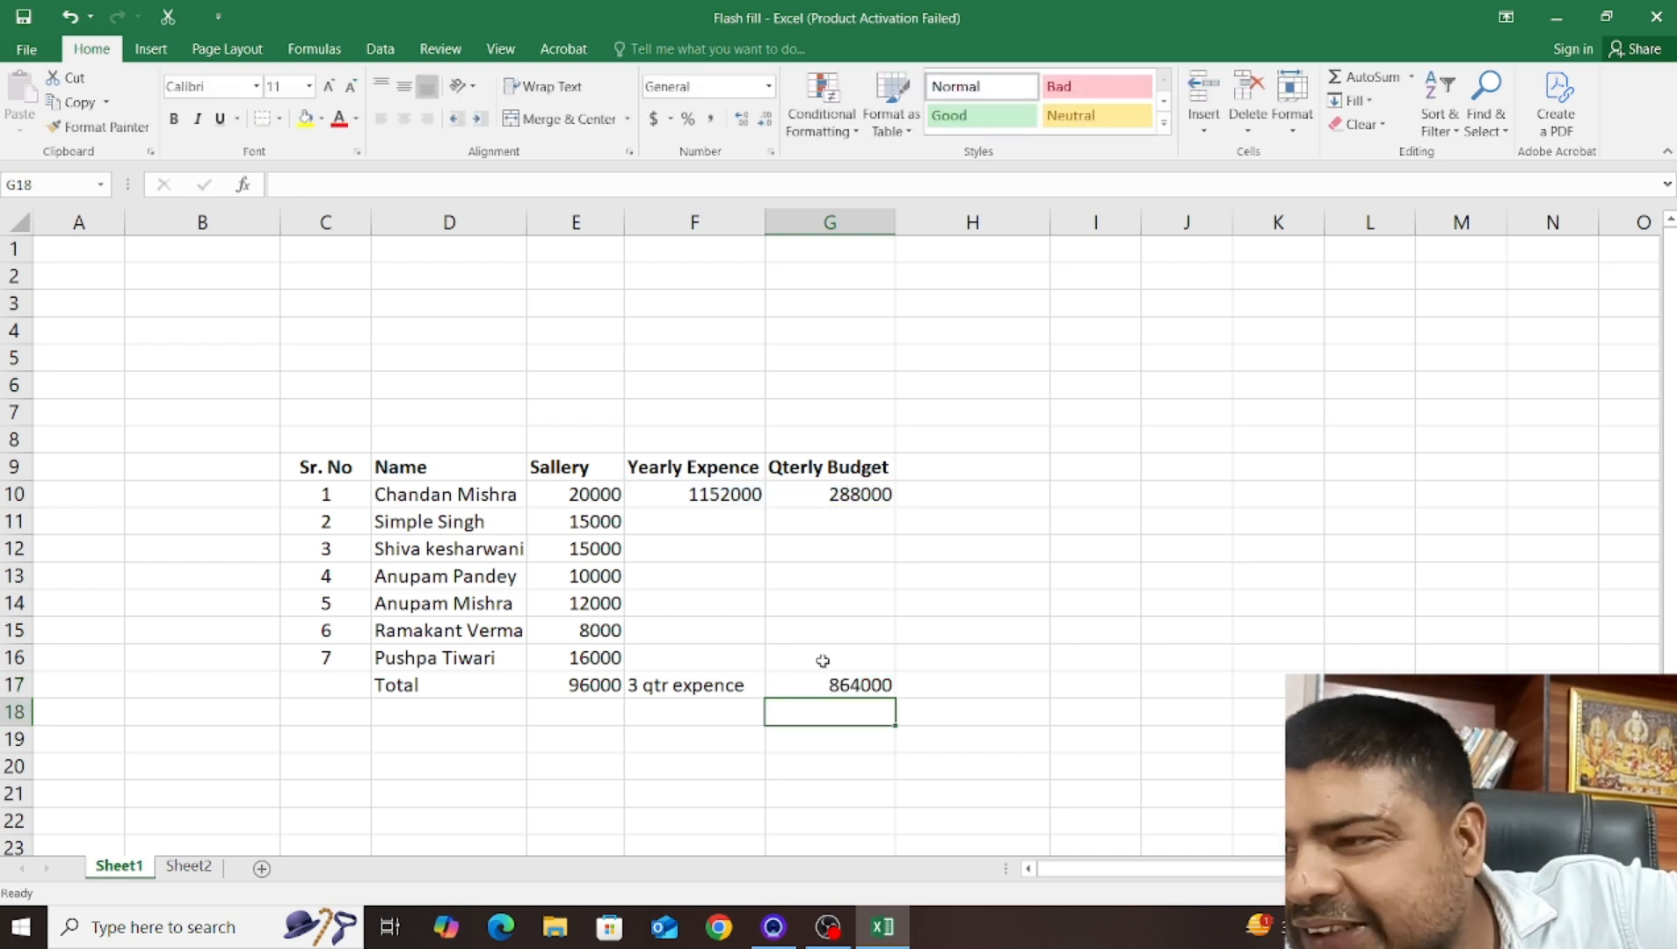
click(824, 689)
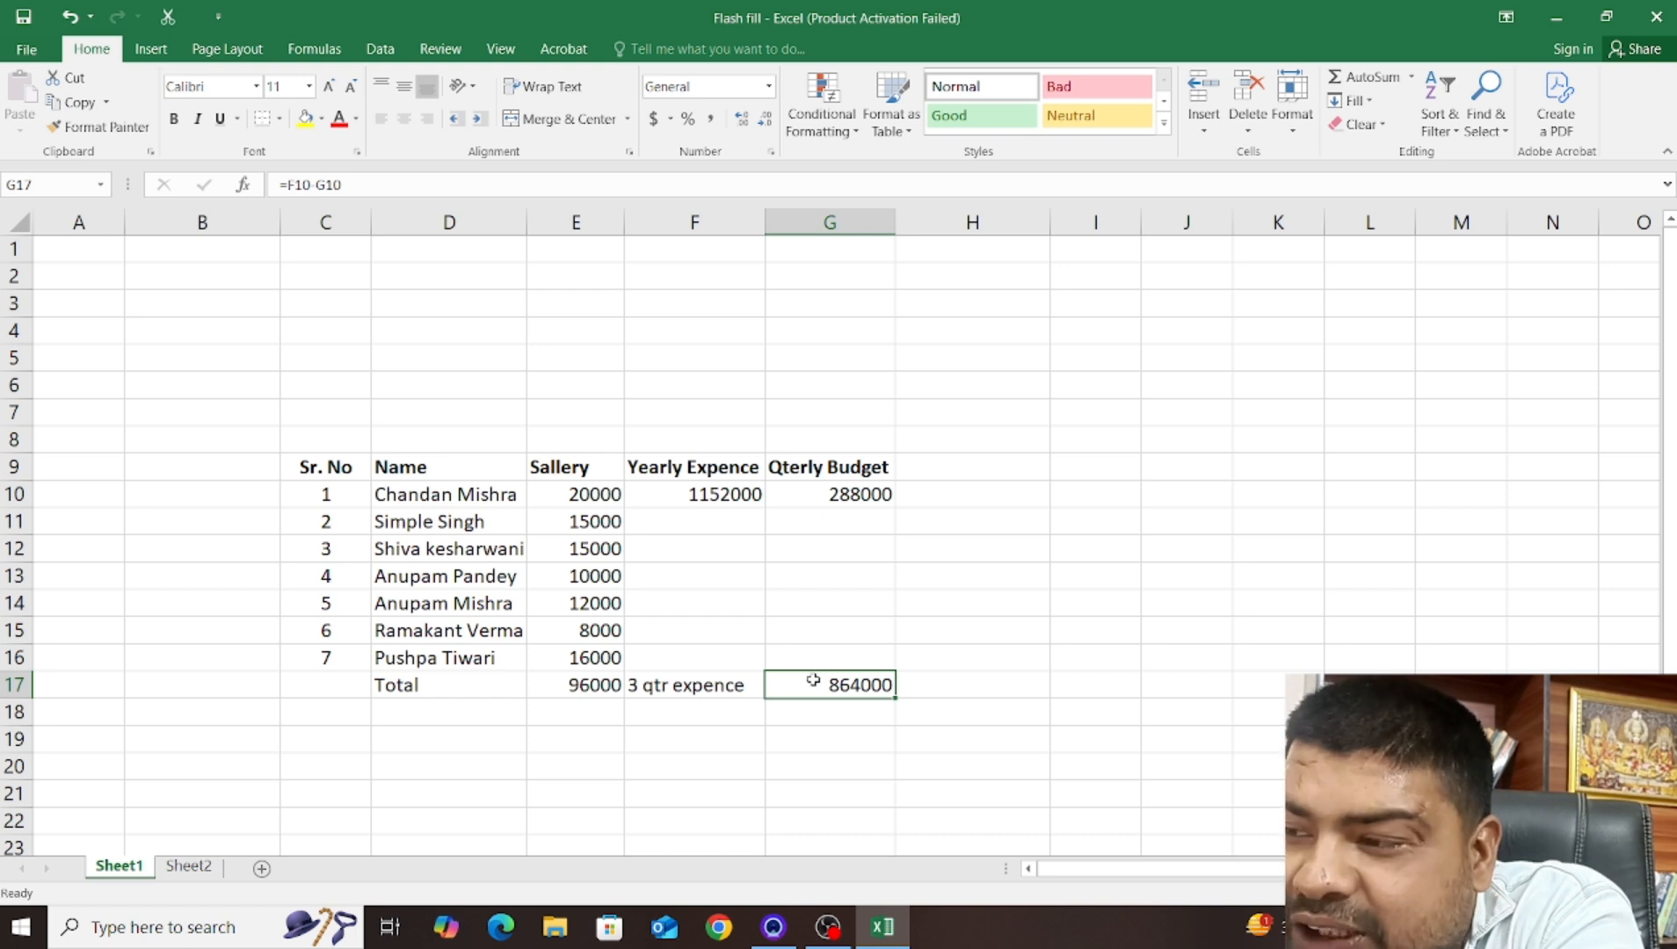
Review the formulas behind the salary total, Yearly Expence, Qterly Budget and 3 qtr expence cells in turn
click(712, 714)
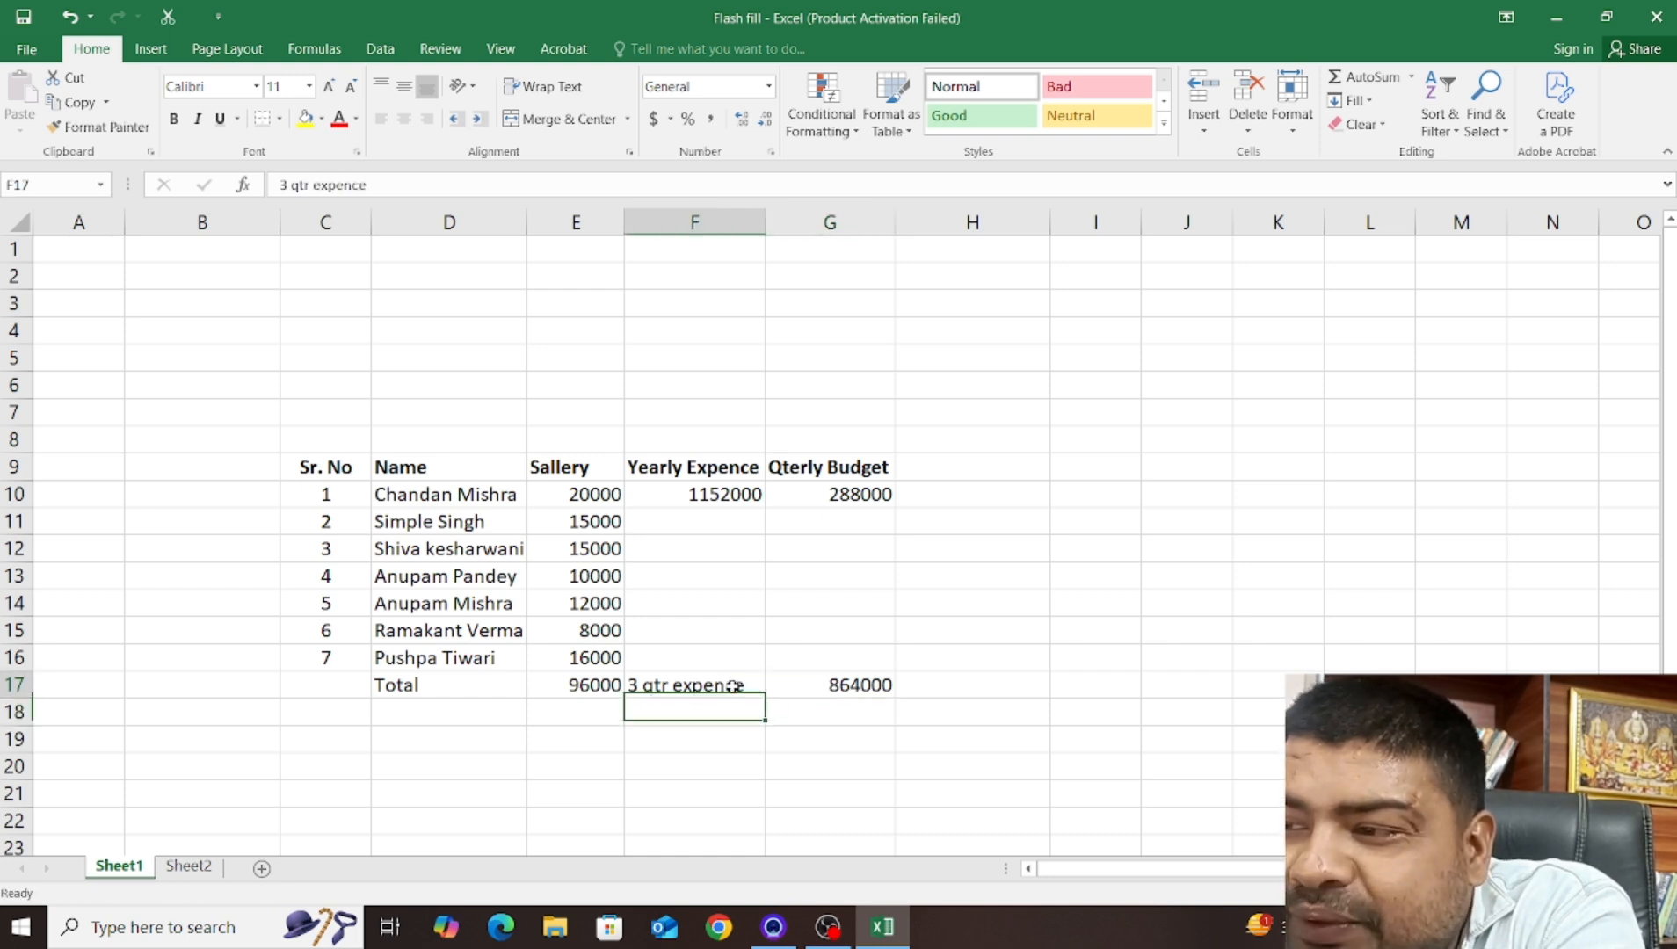
click(733, 685)
click(573, 689)
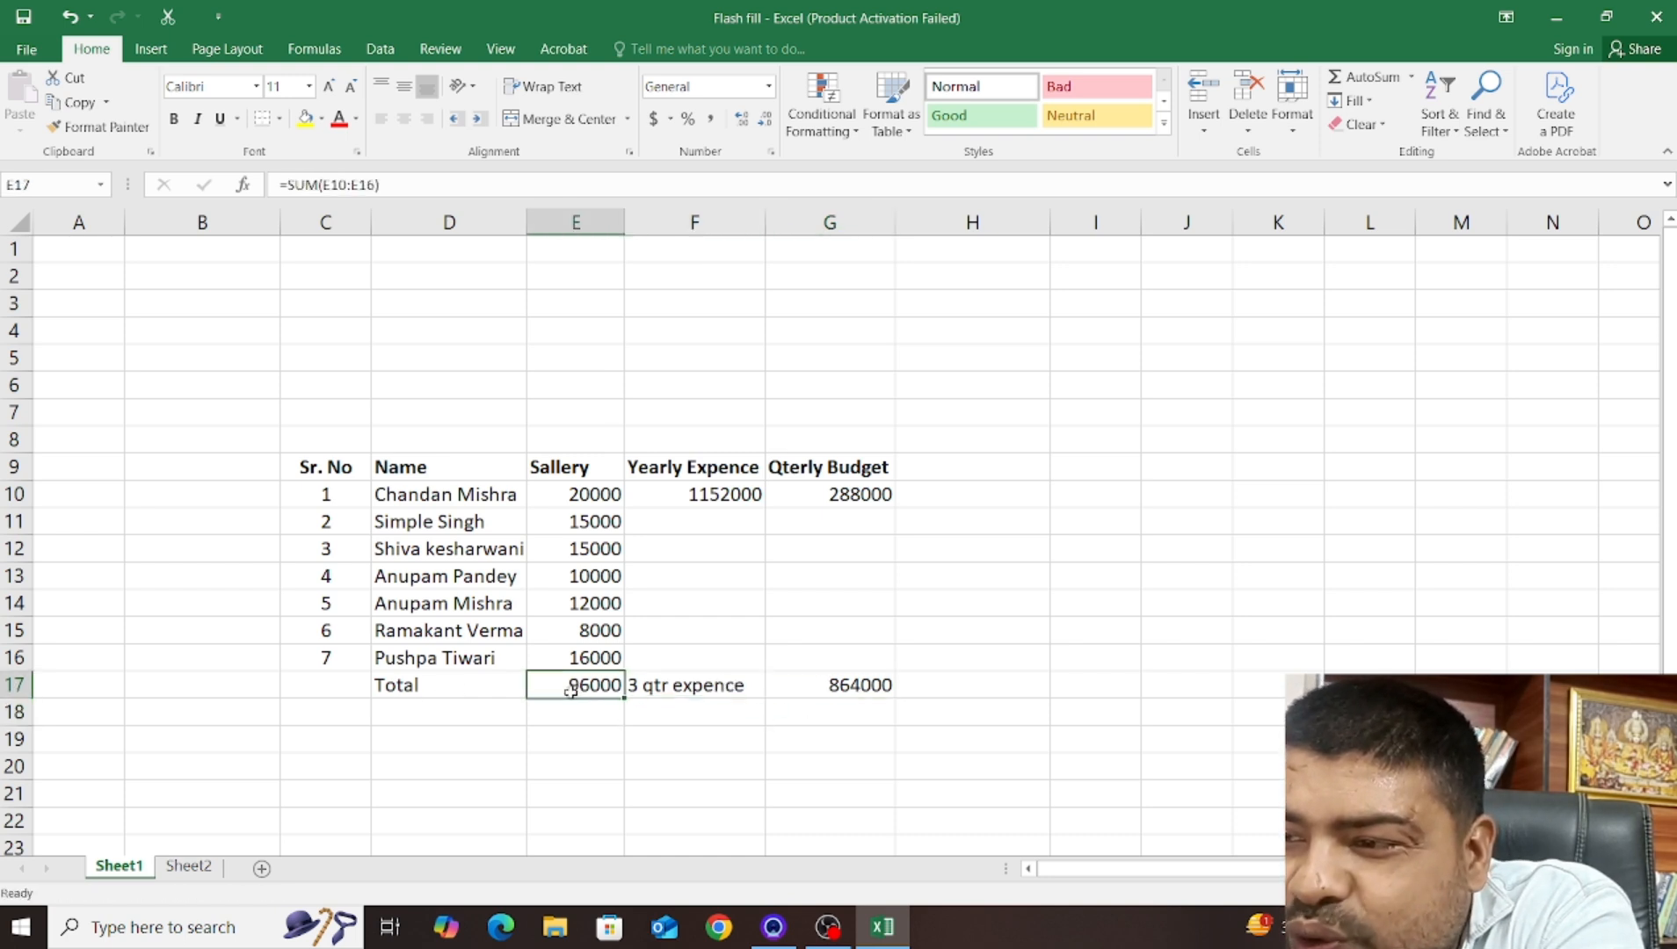
click(678, 488)
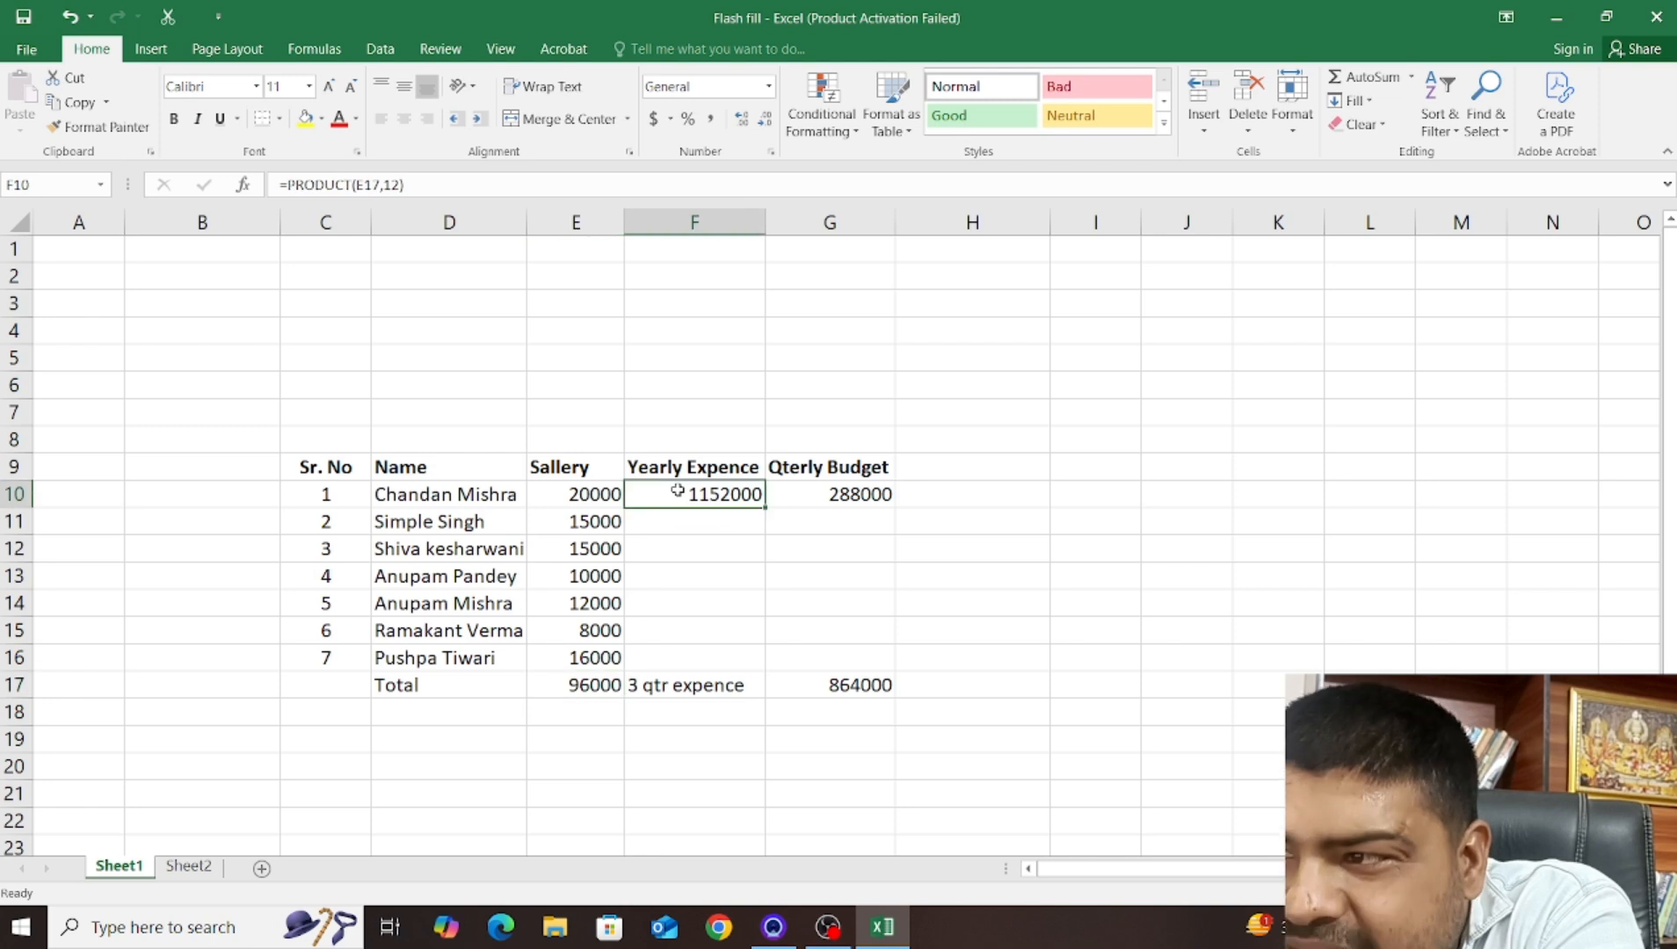
click(841, 492)
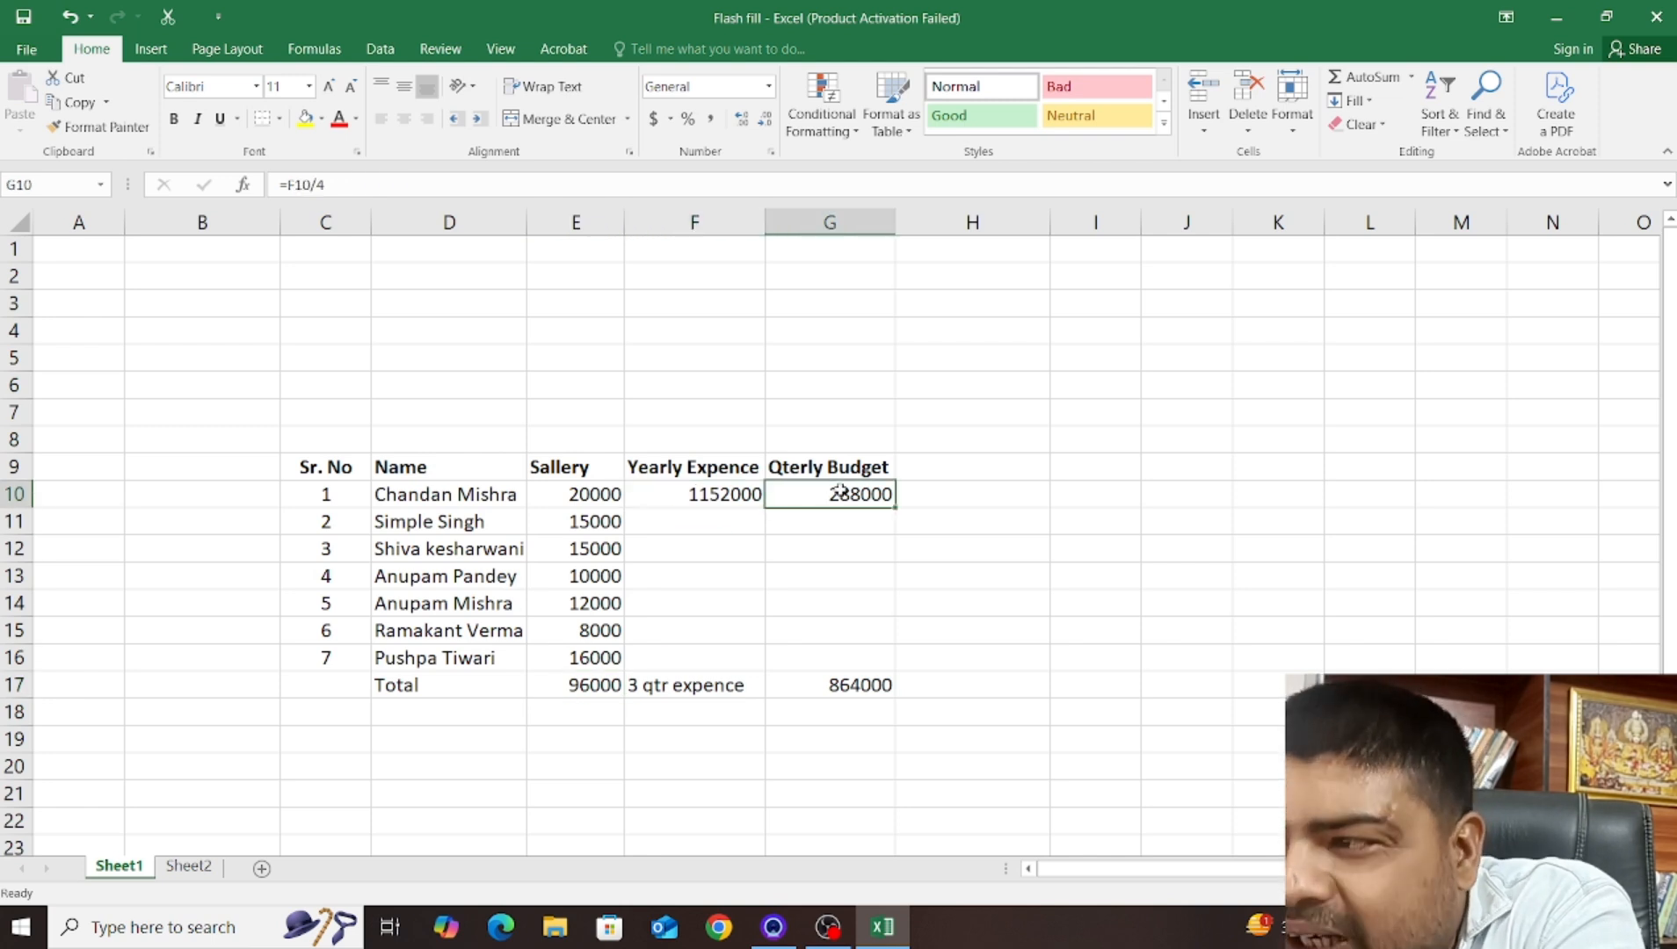
click(844, 686)
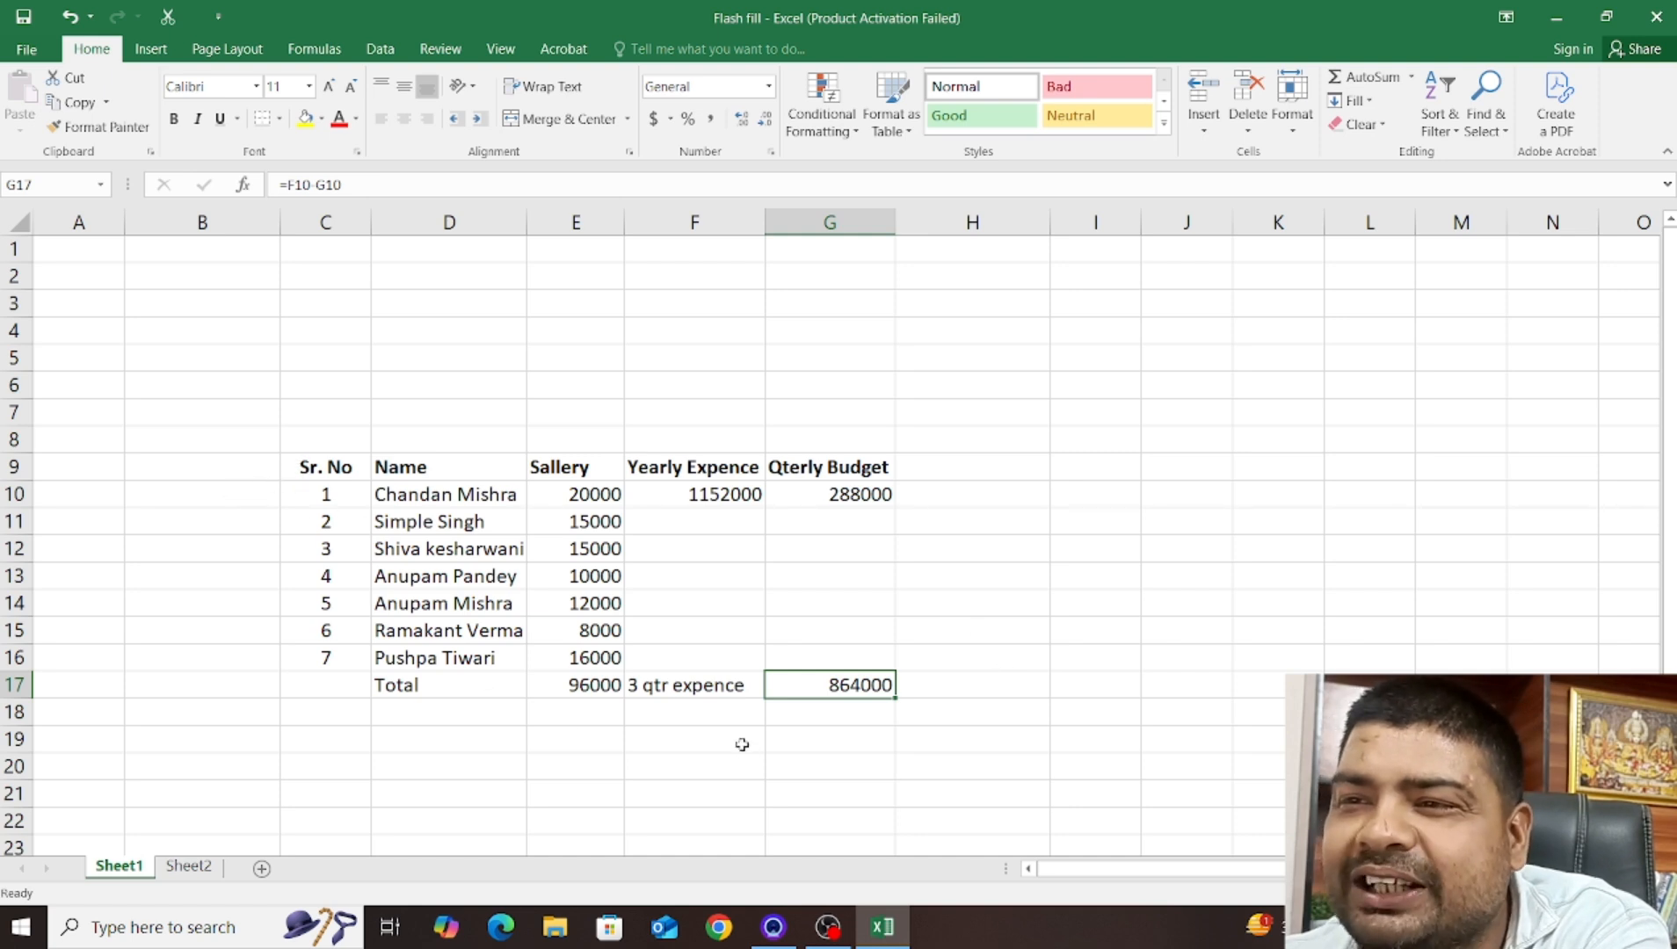
click(403, 714)
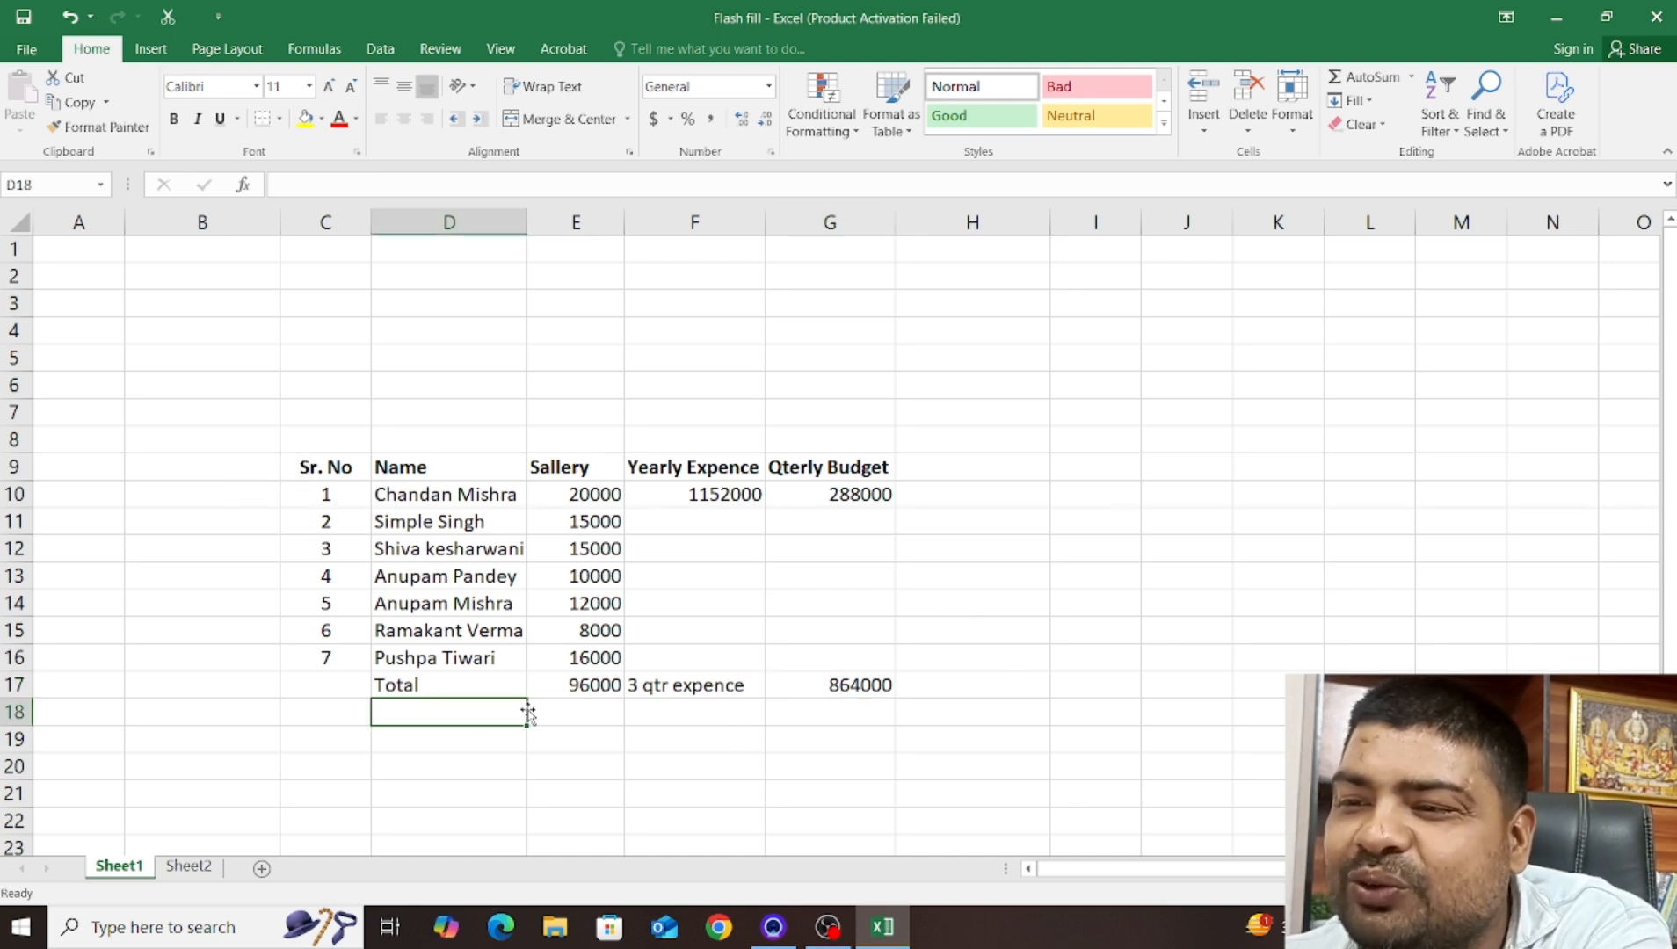
click(533, 710)
click(488, 705)
click(564, 708)
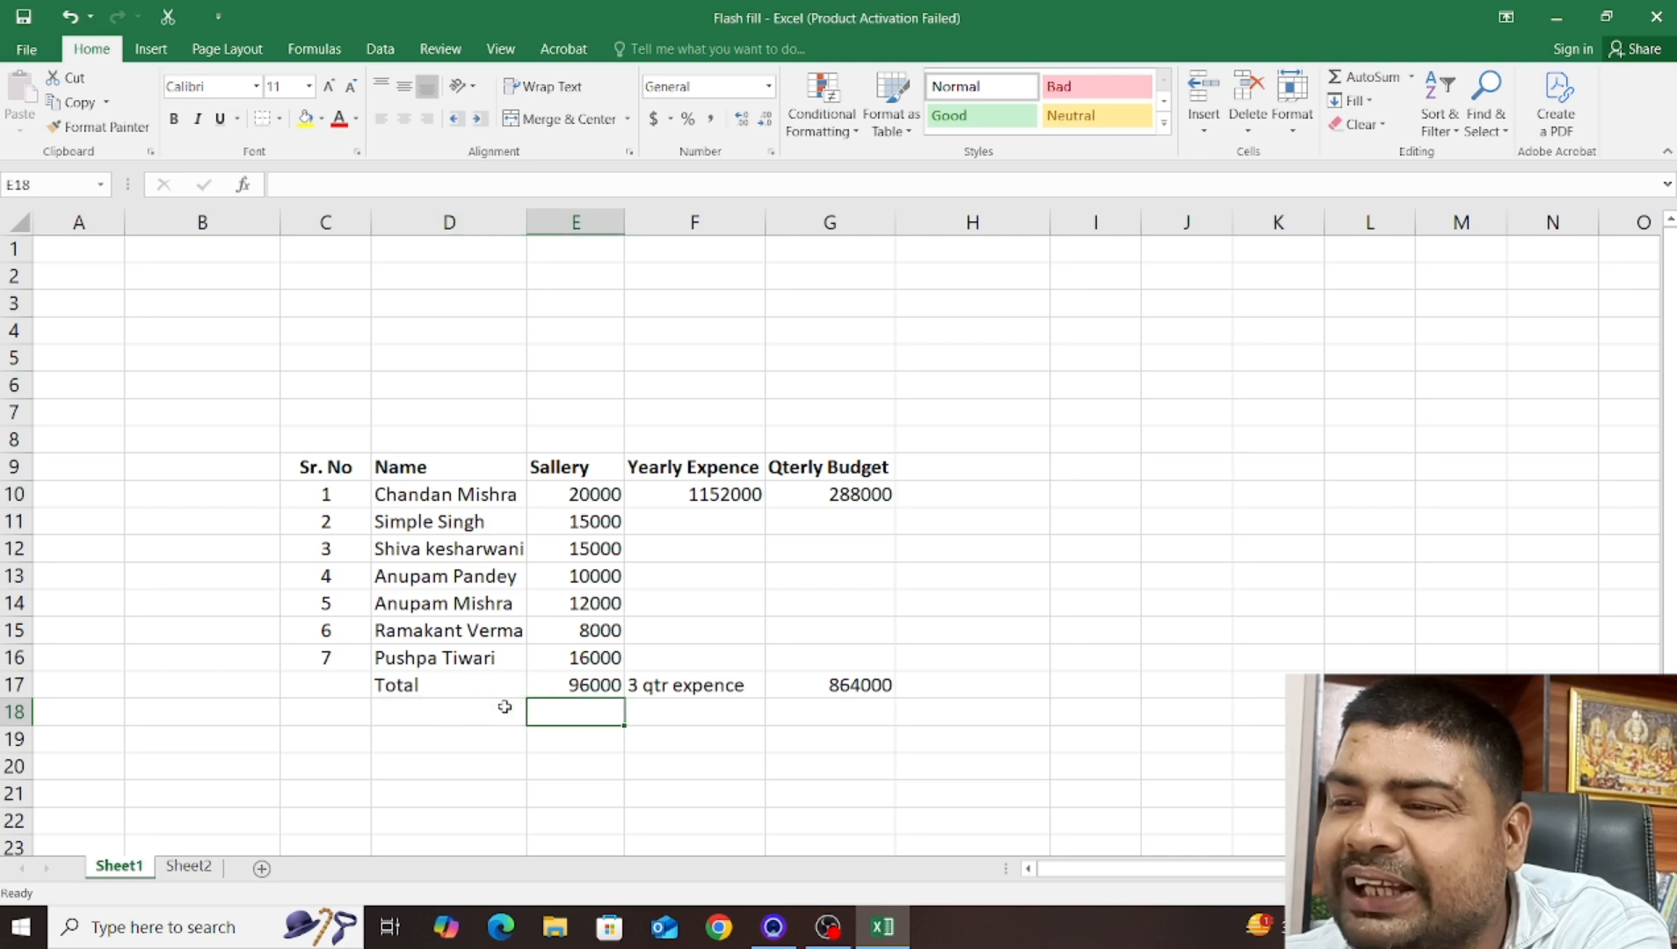
click(507, 708)
click(559, 712)
click(479, 714)
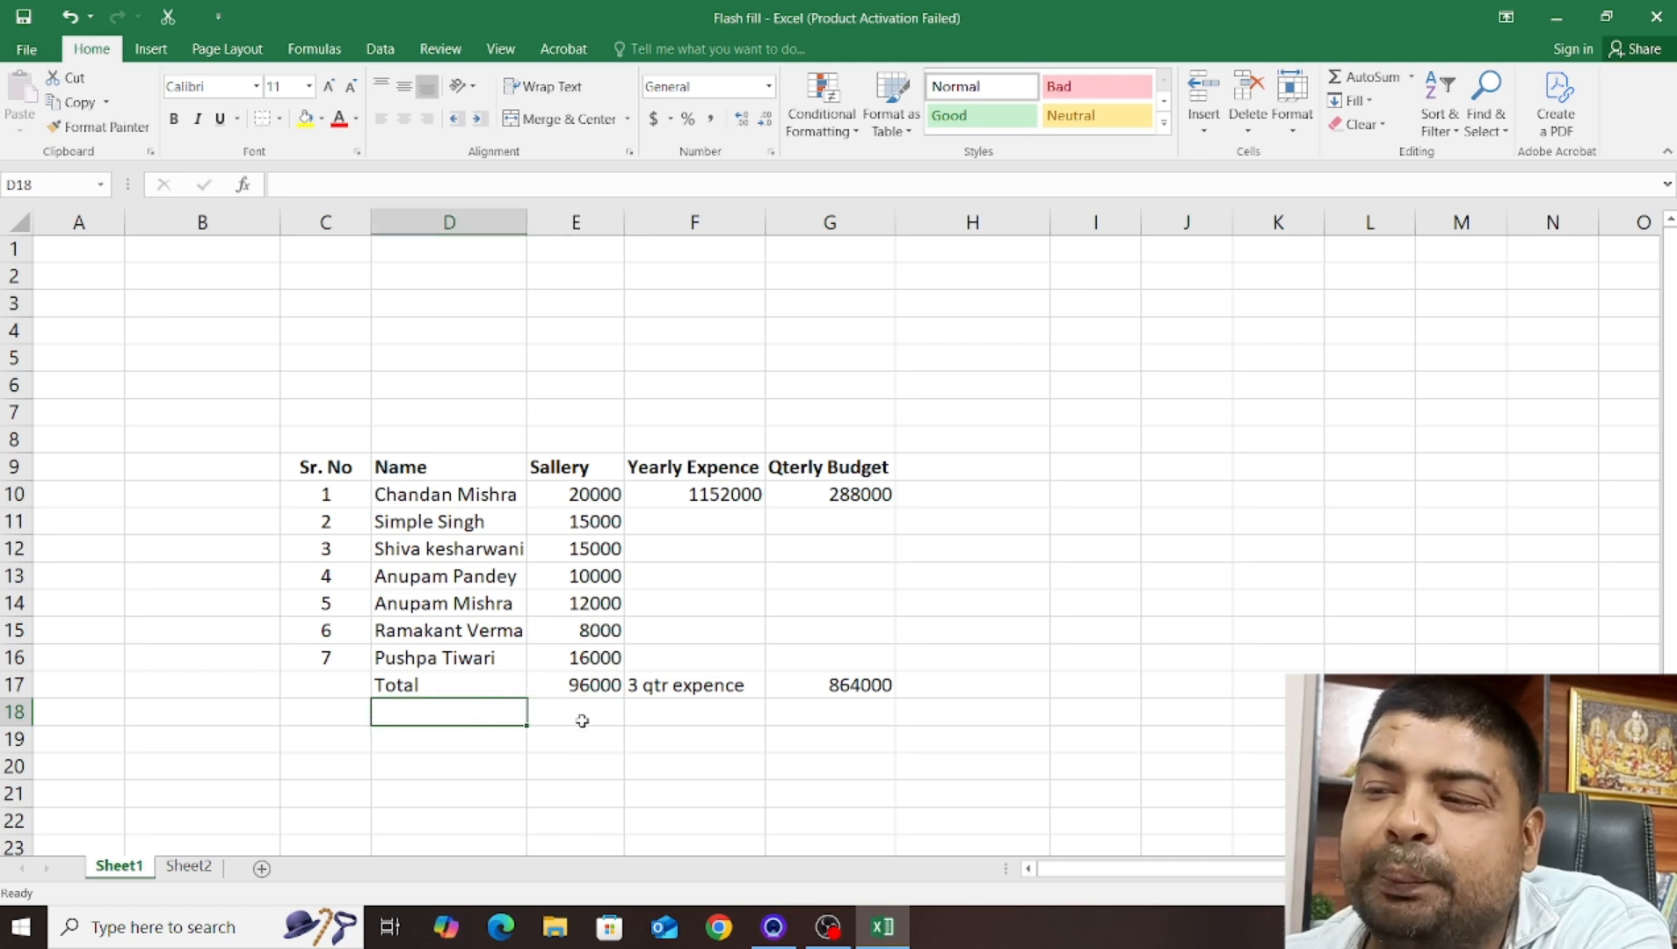
click(559, 721)
click(516, 716)
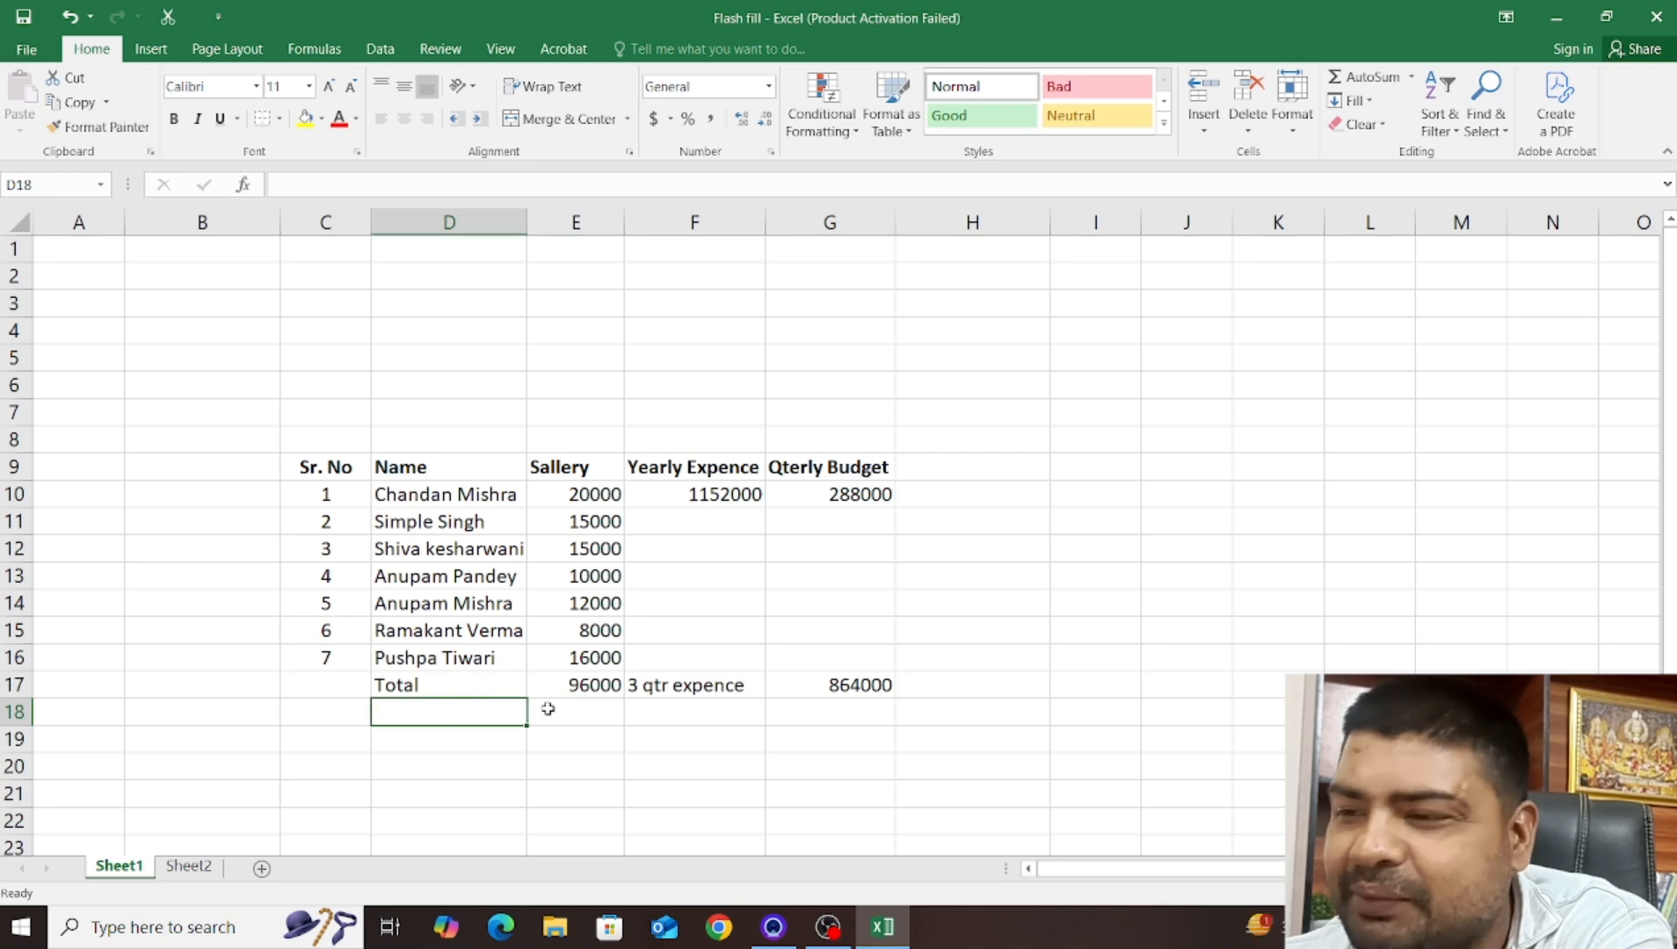
click(543, 711)
click(475, 702)
click(530, 710)
click(514, 710)
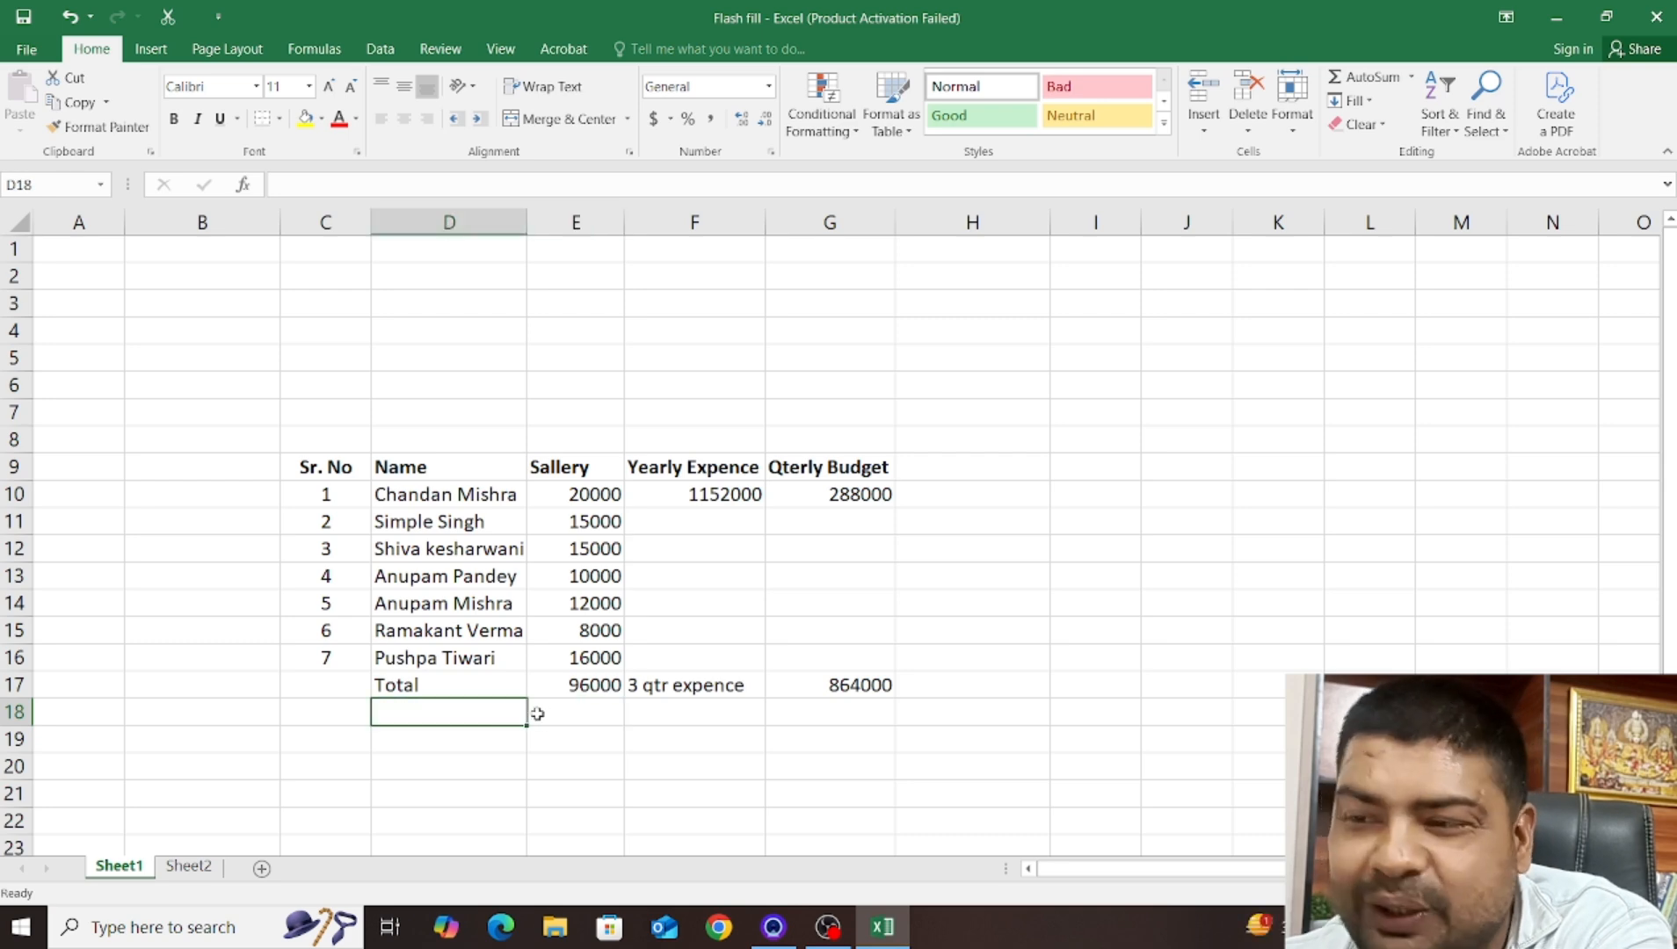
click(545, 713)
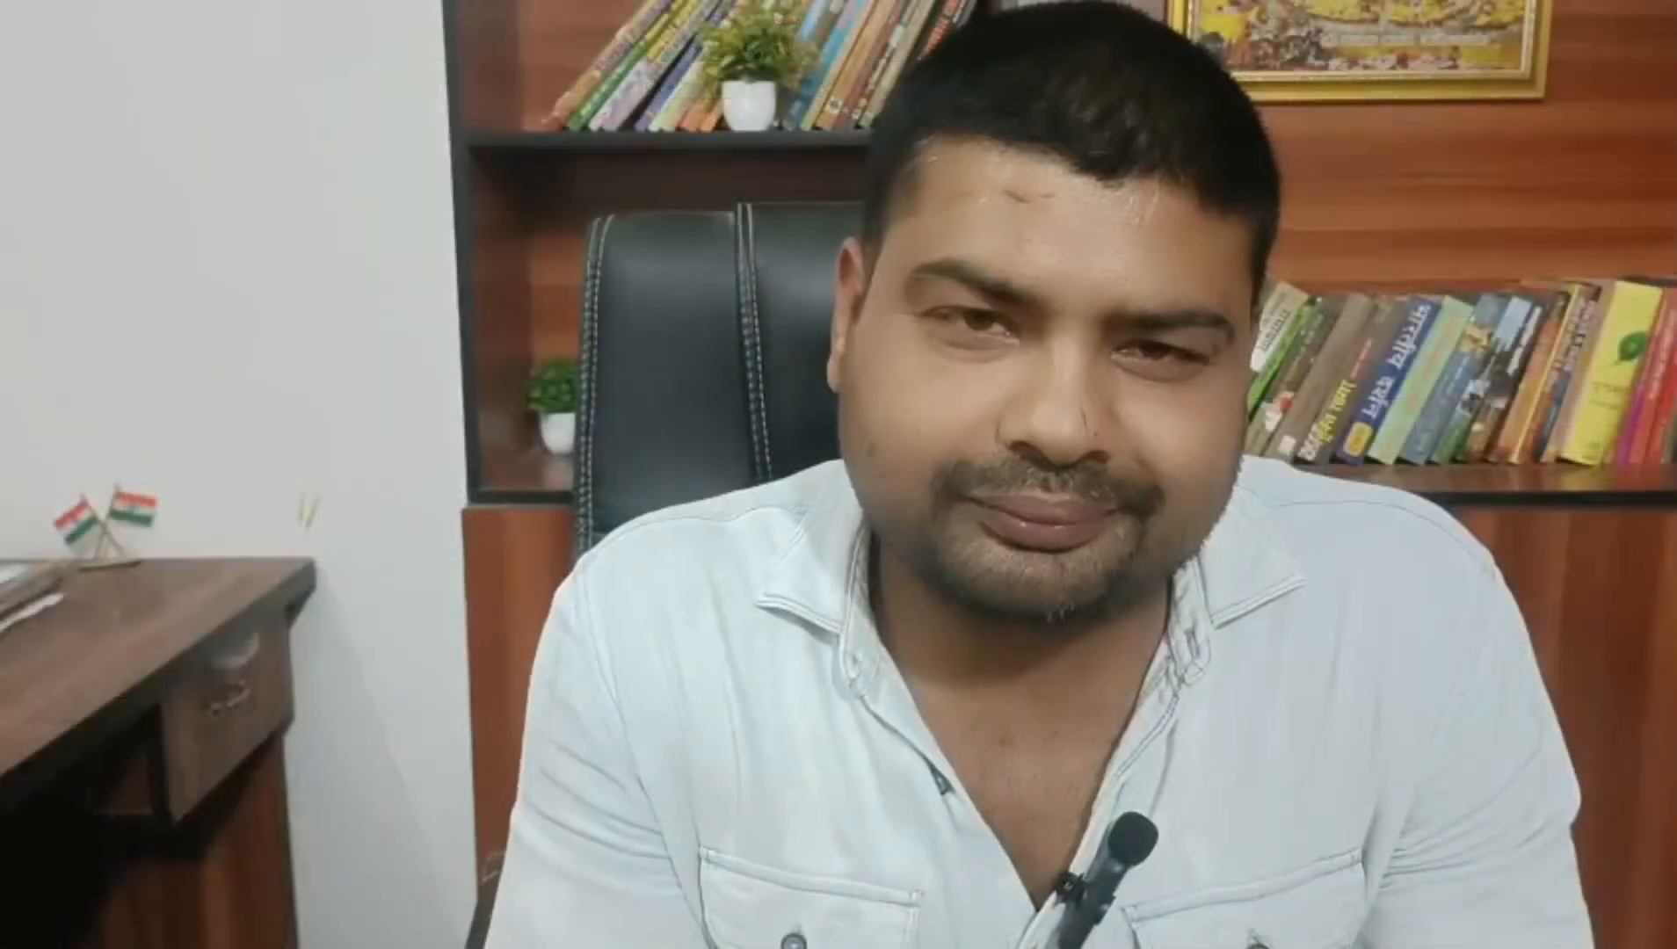